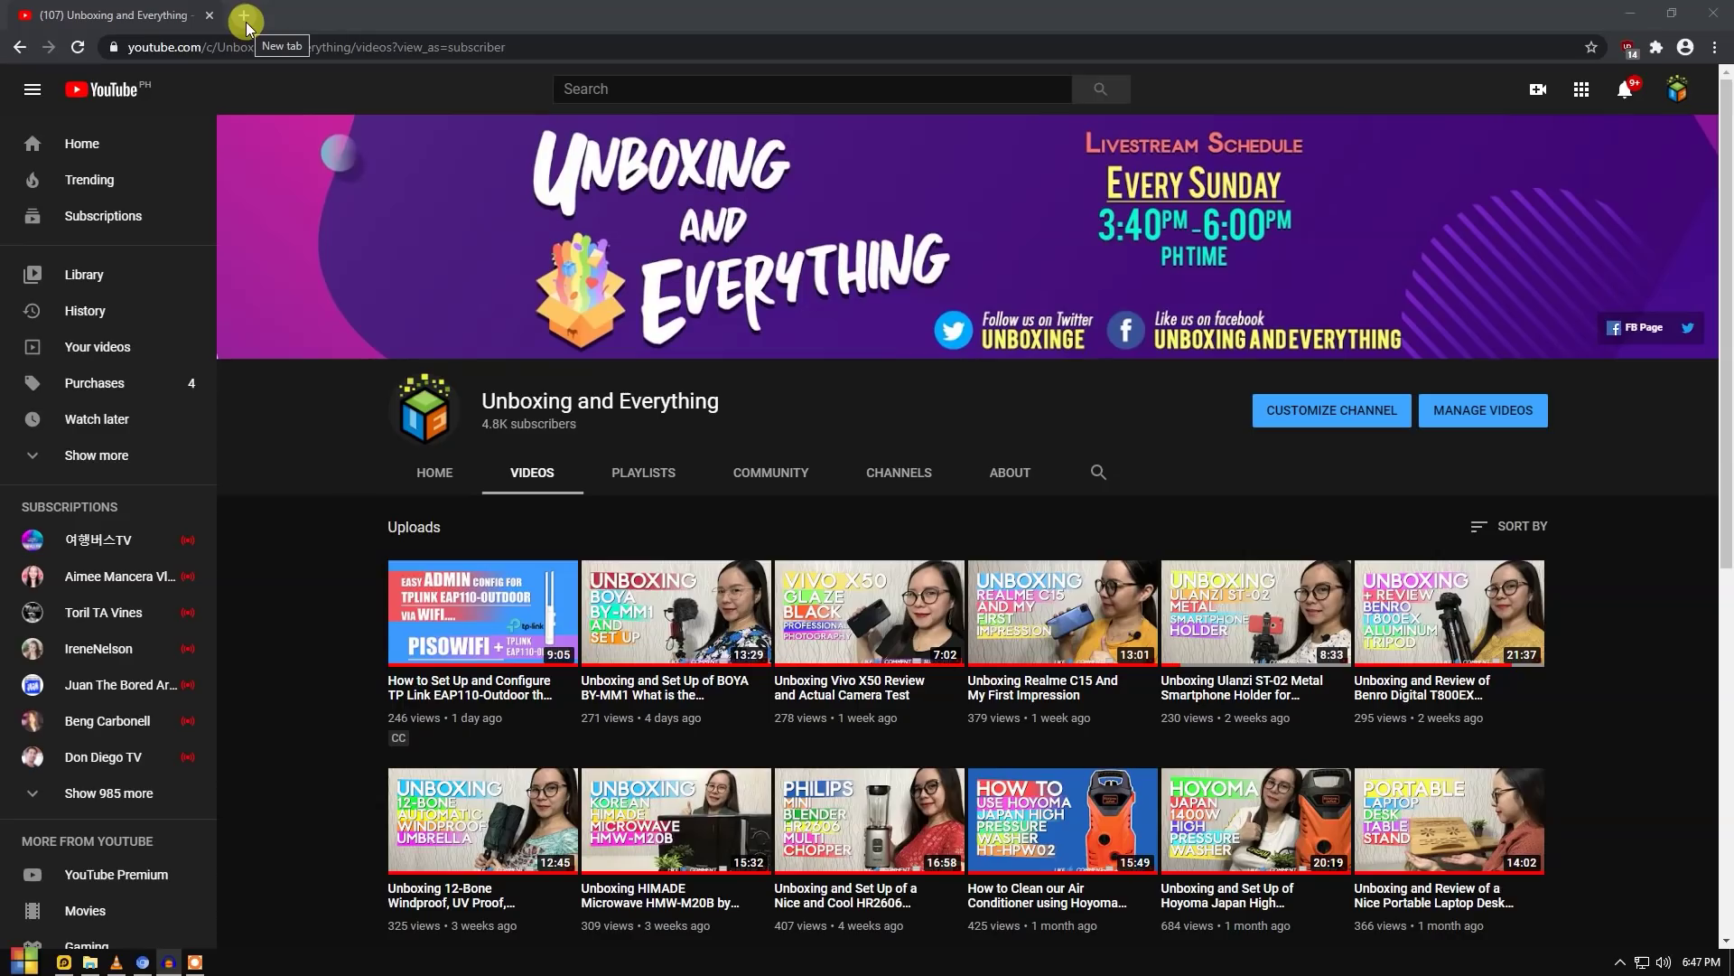
Step: Open Google AdSense in a new tab and search its help for "problem" to open the "Problems with your PIN" article
click(245, 18)
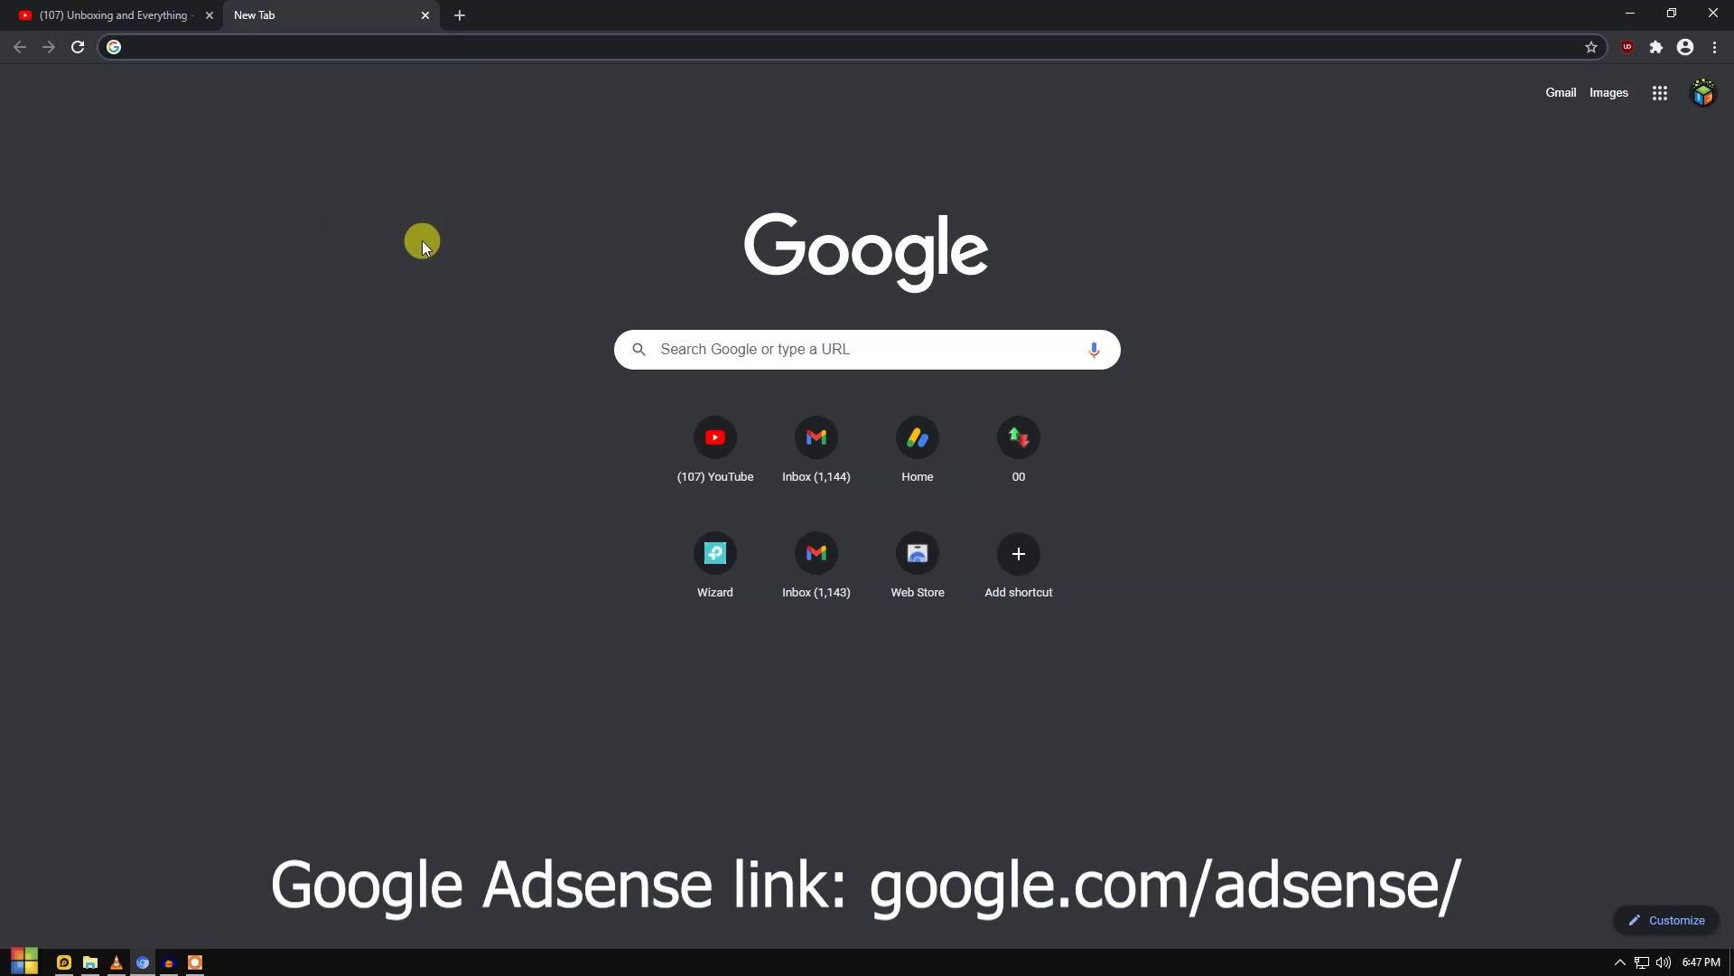
click(919, 451)
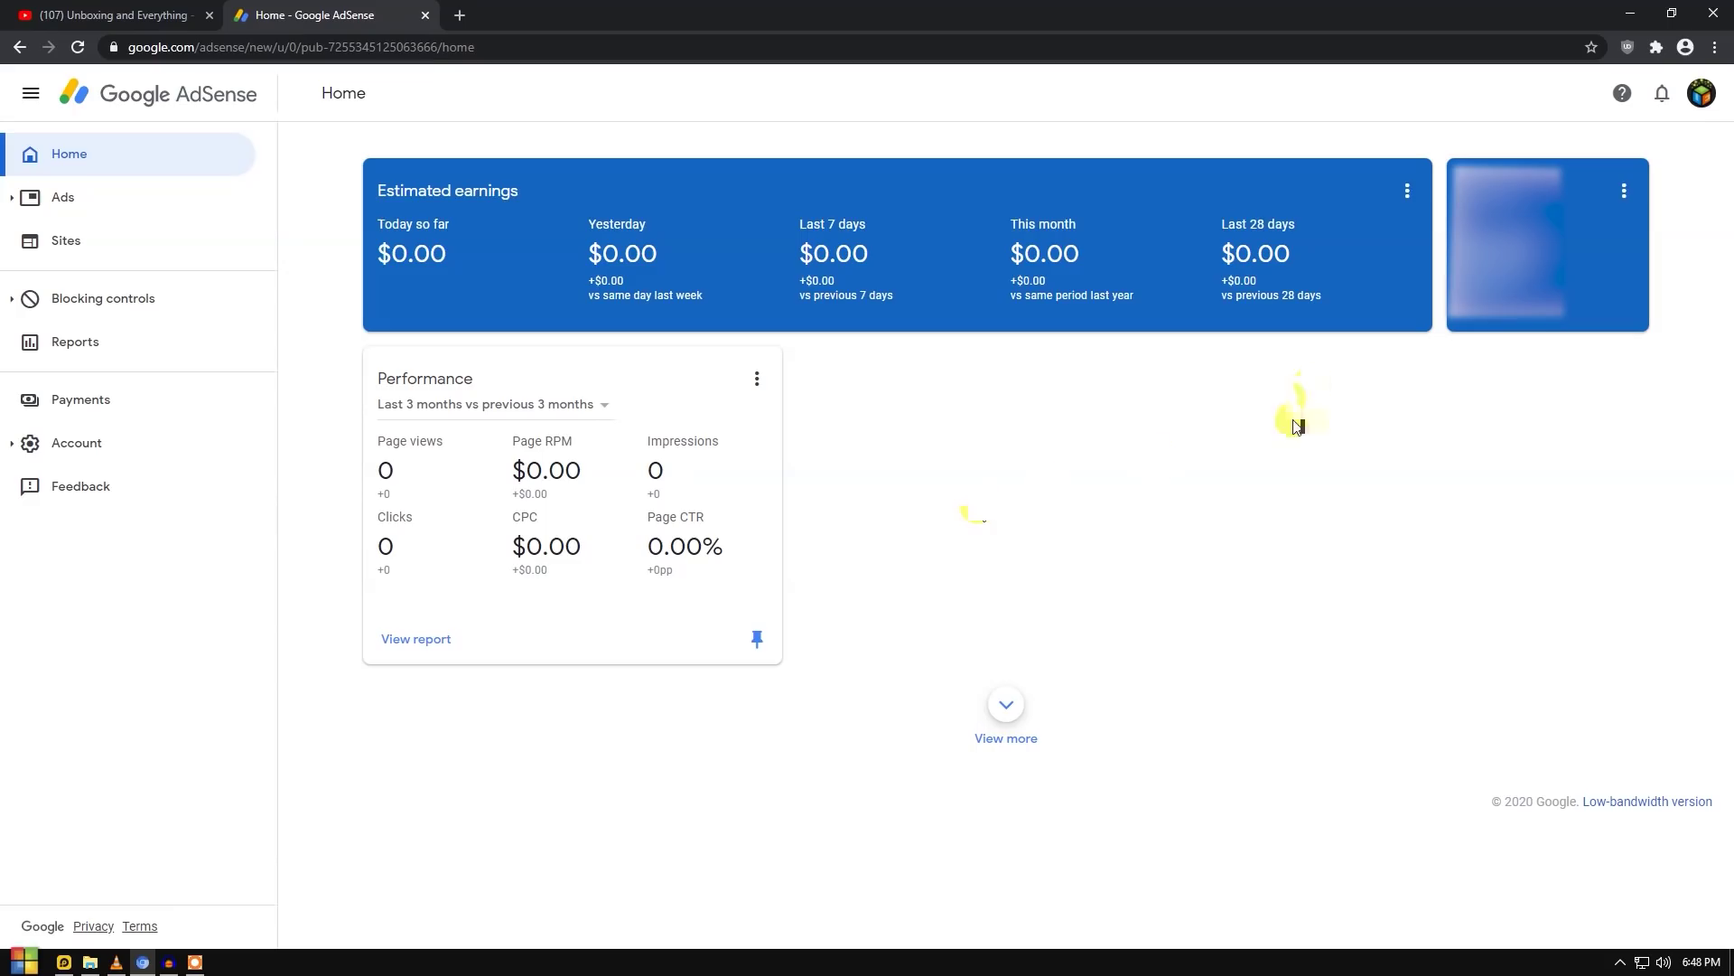
click(1622, 93)
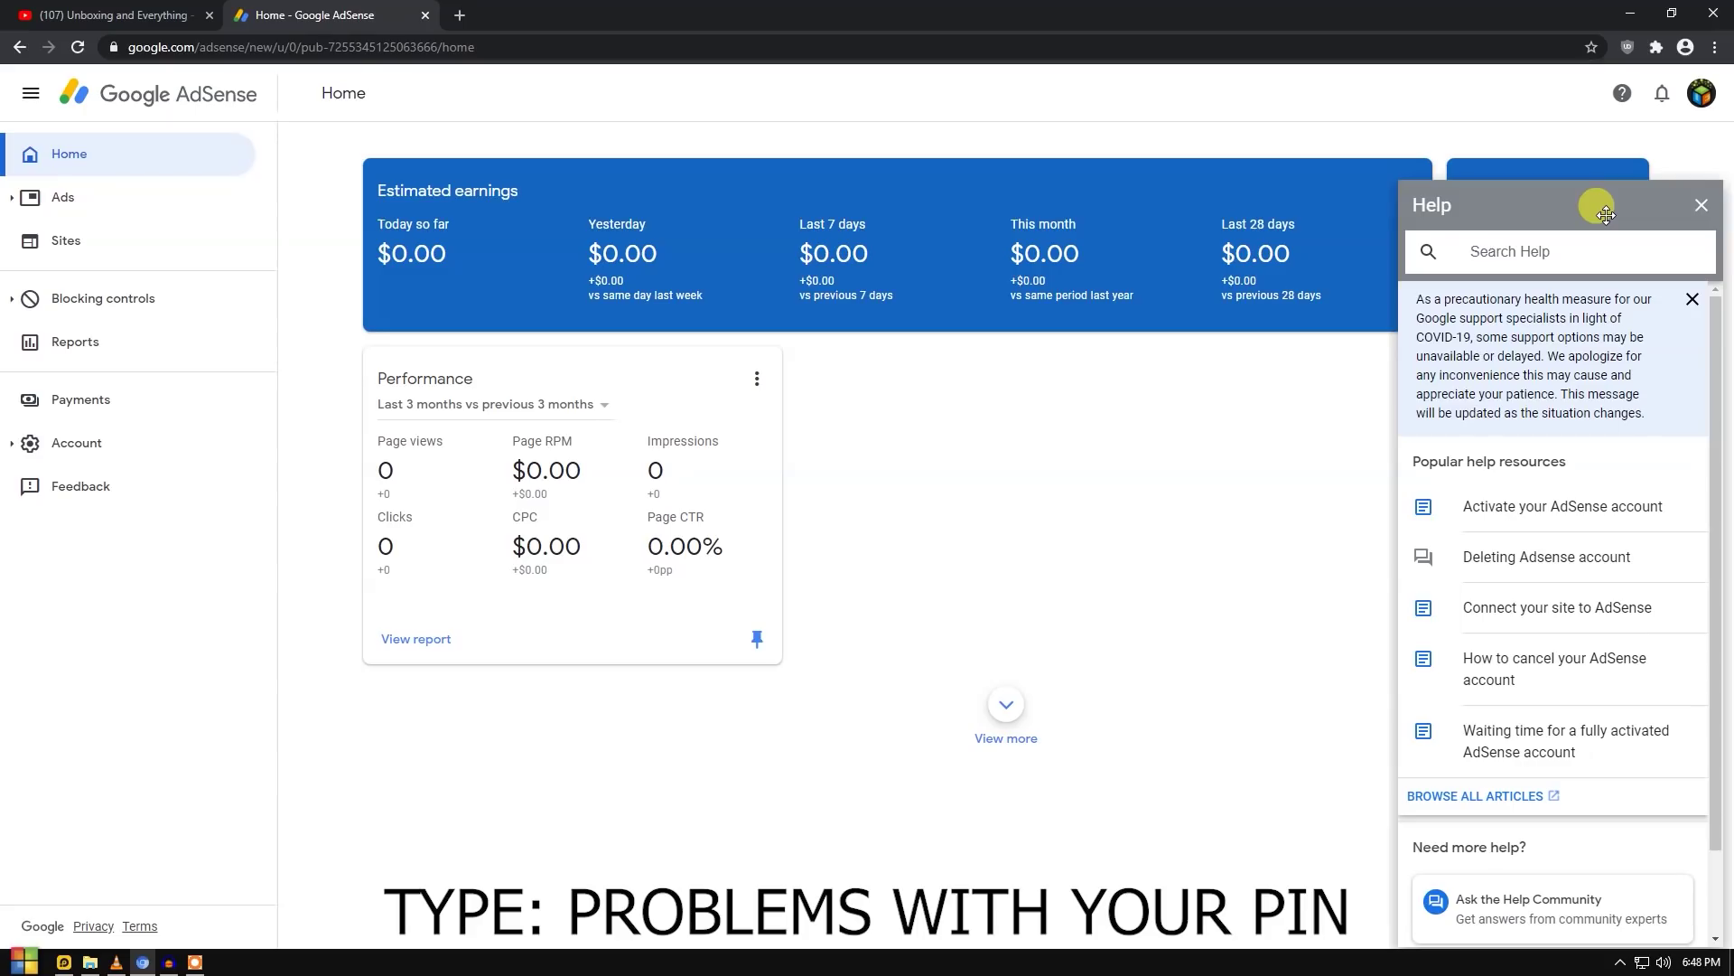
text(p)
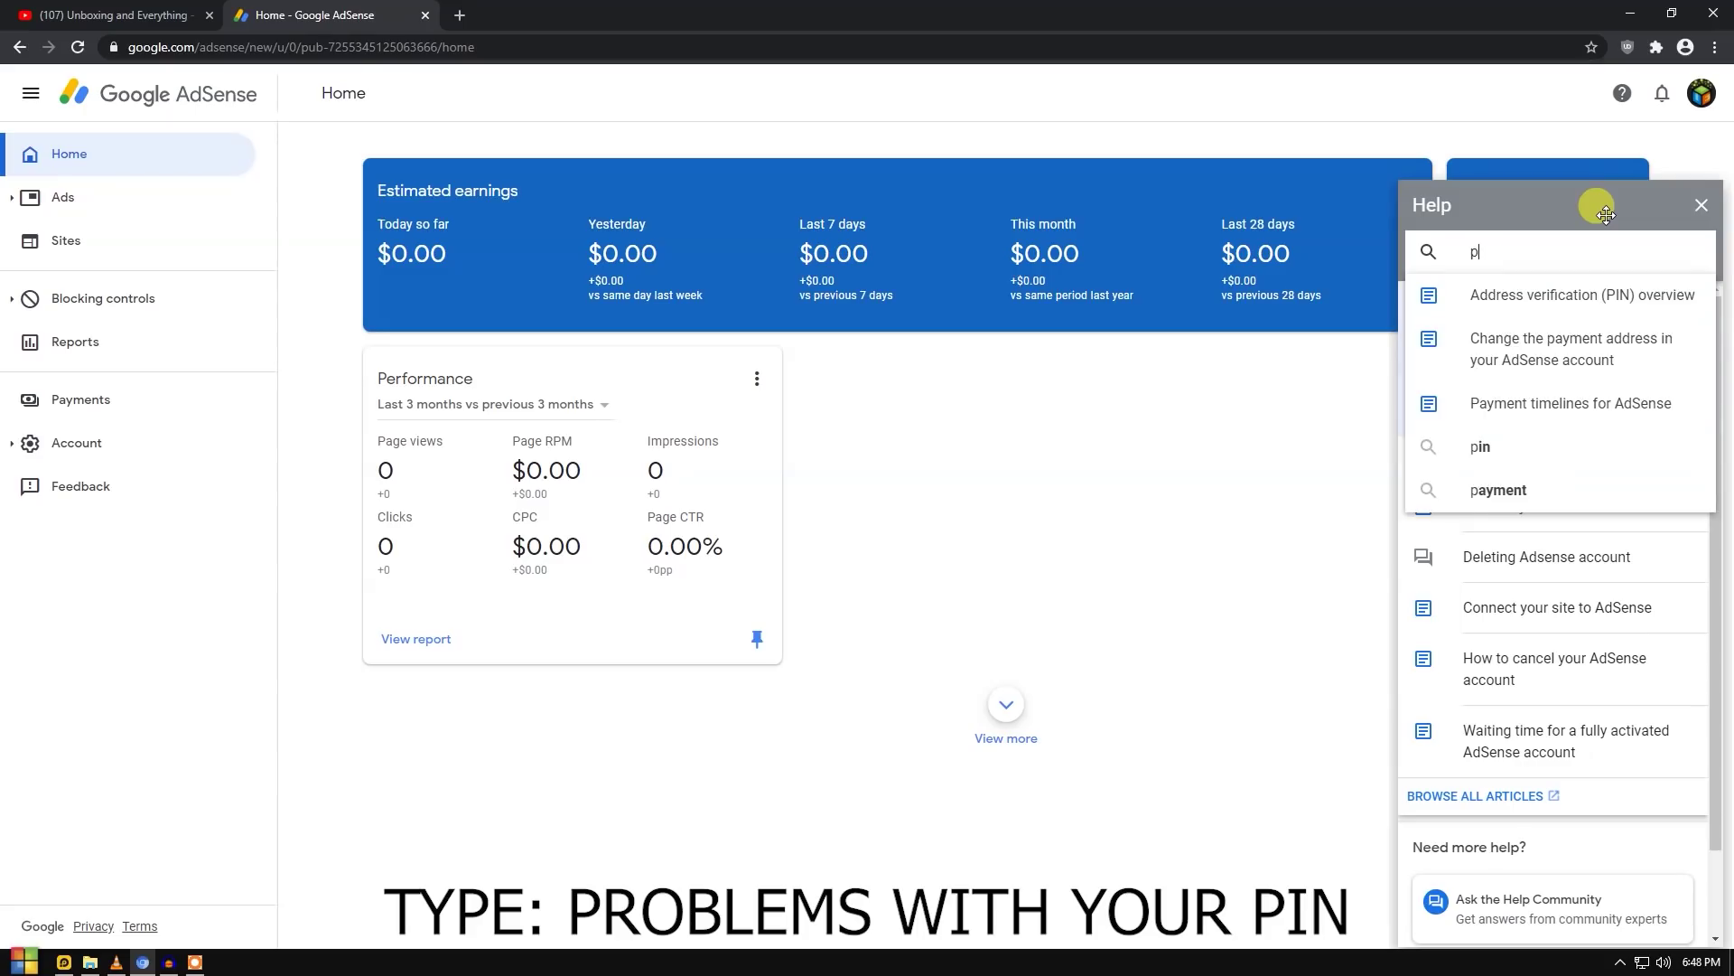
text(roblem)
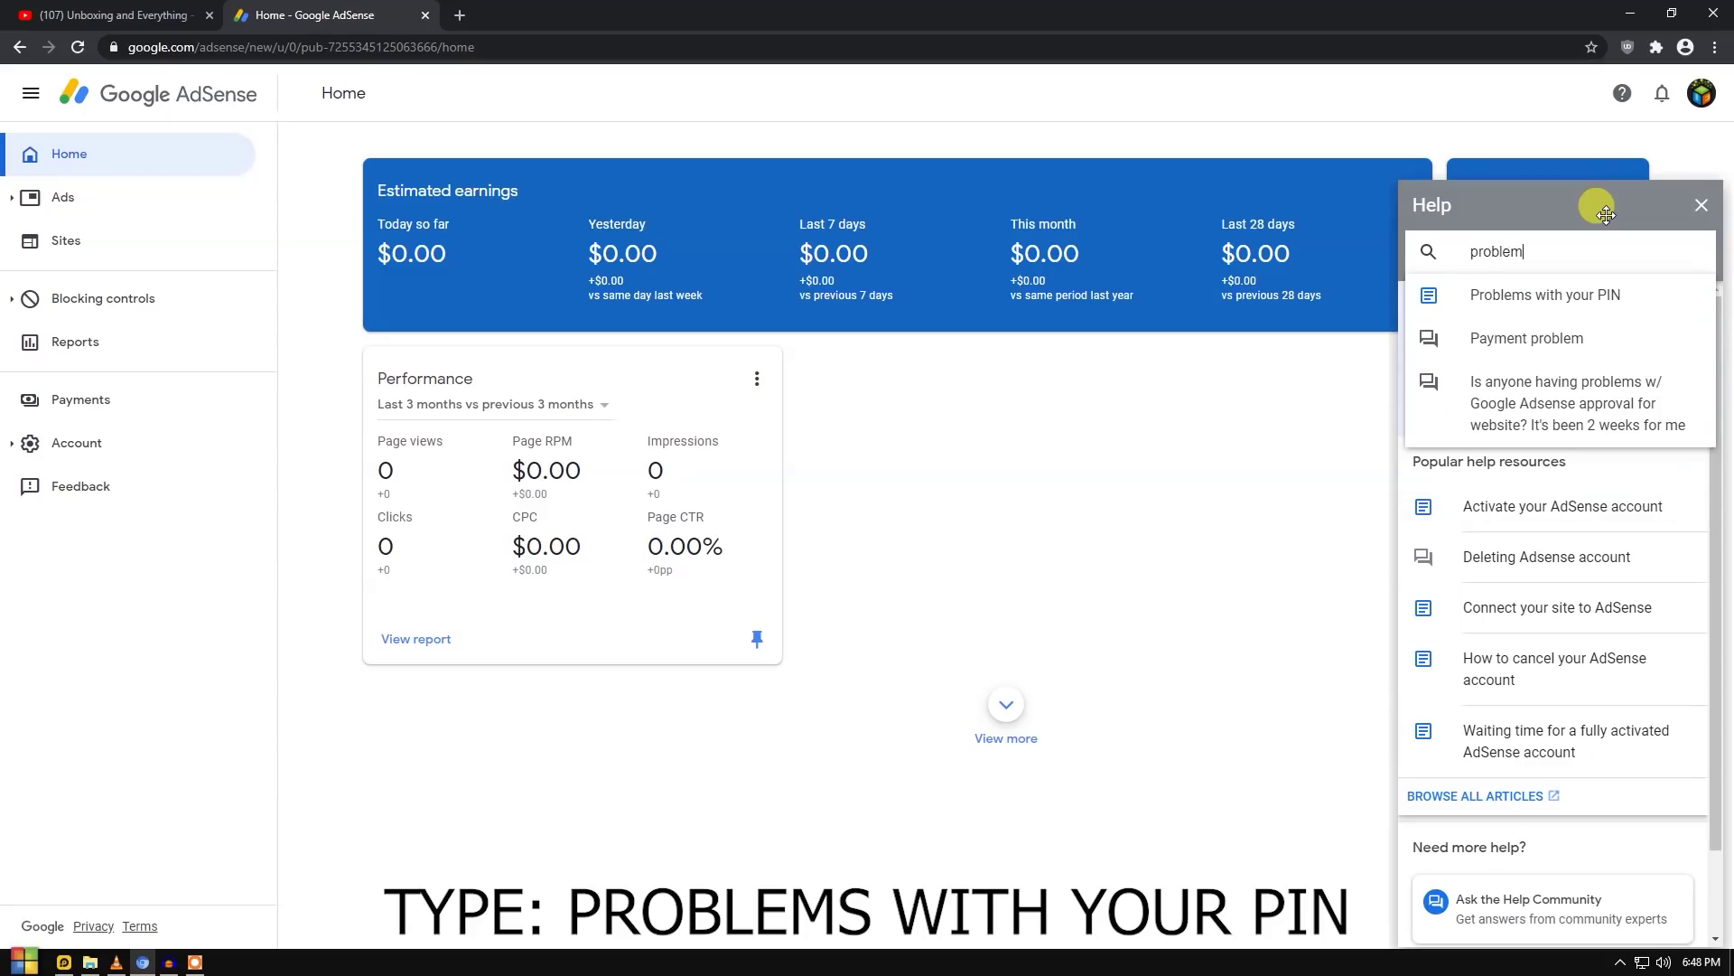
click(1576, 301)
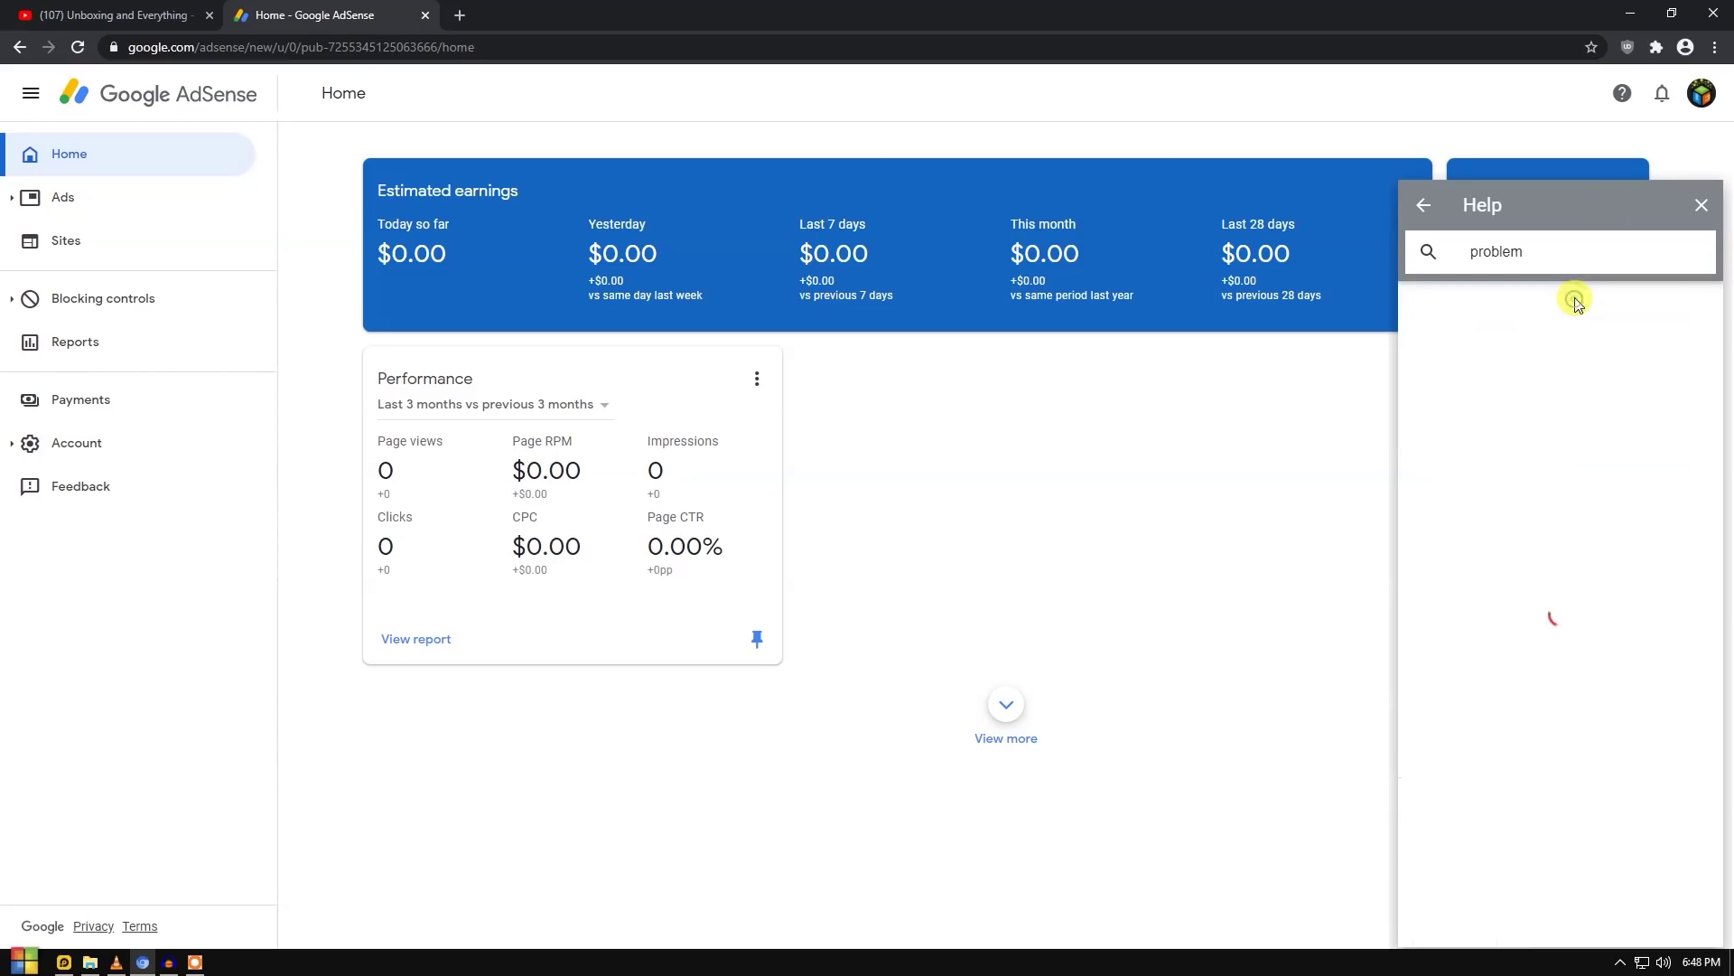
Step: Read through the article's possible reasons and resolutions for a missing PIN, and open the PIN troubleshooter
scroll(1557, 559, down, 4)
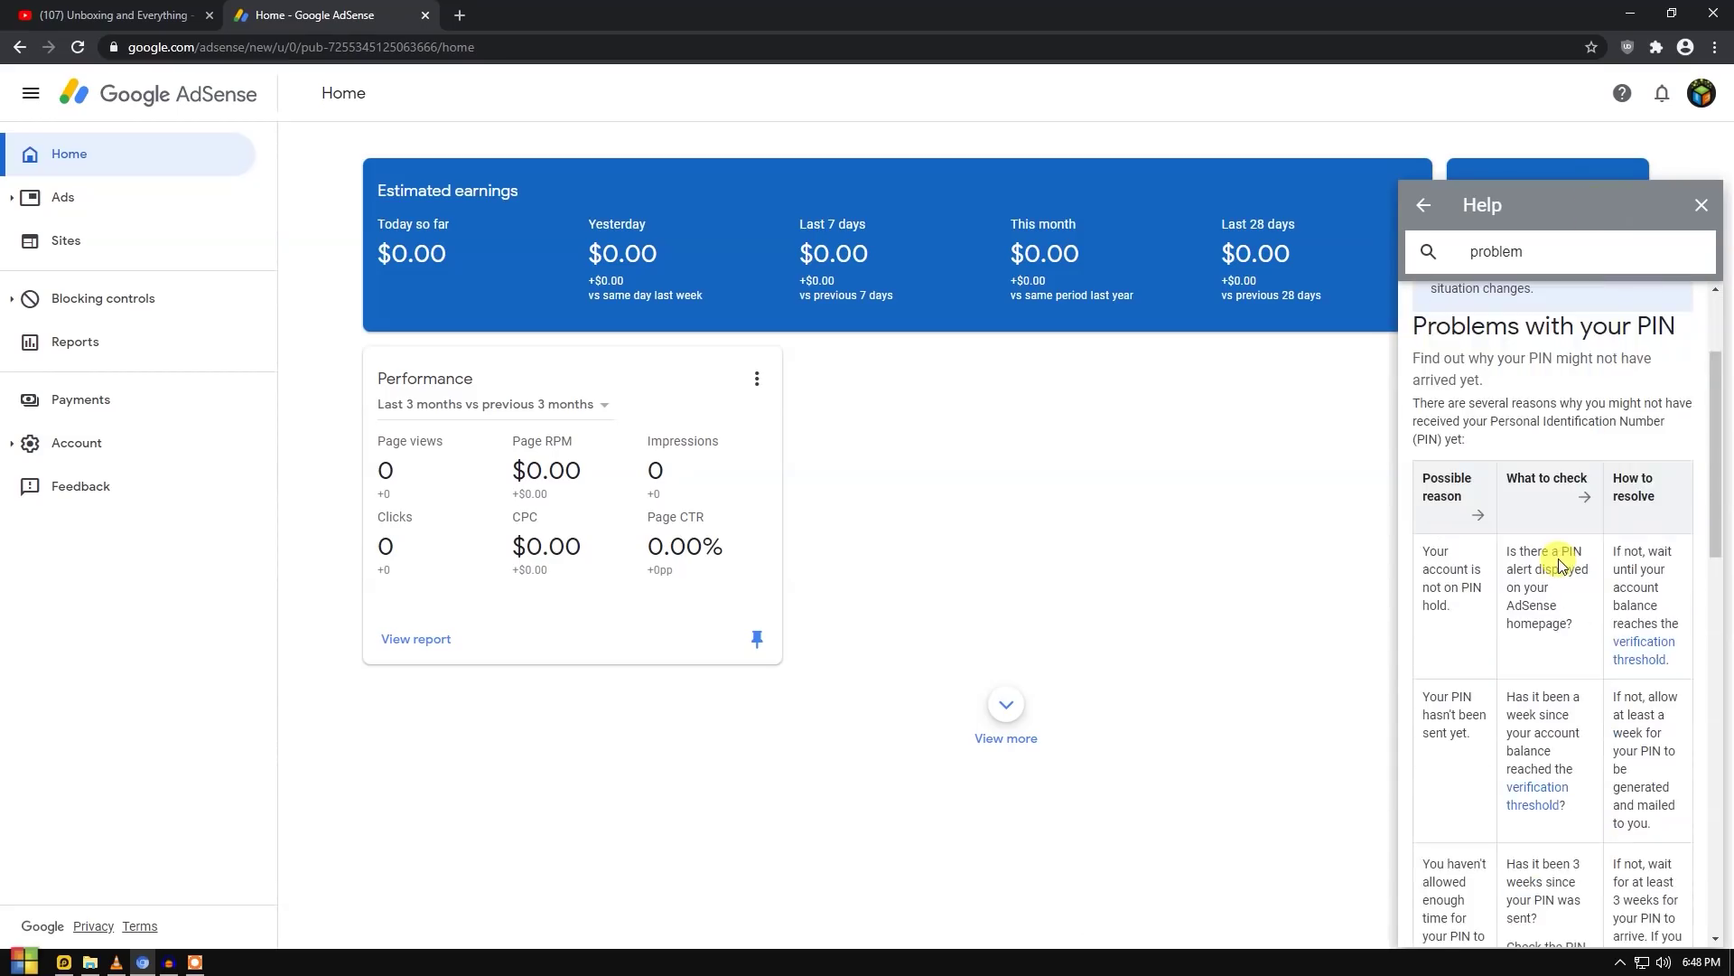
scroll(1558, 559, down, 1)
scroll(1514, 507, up, 2)
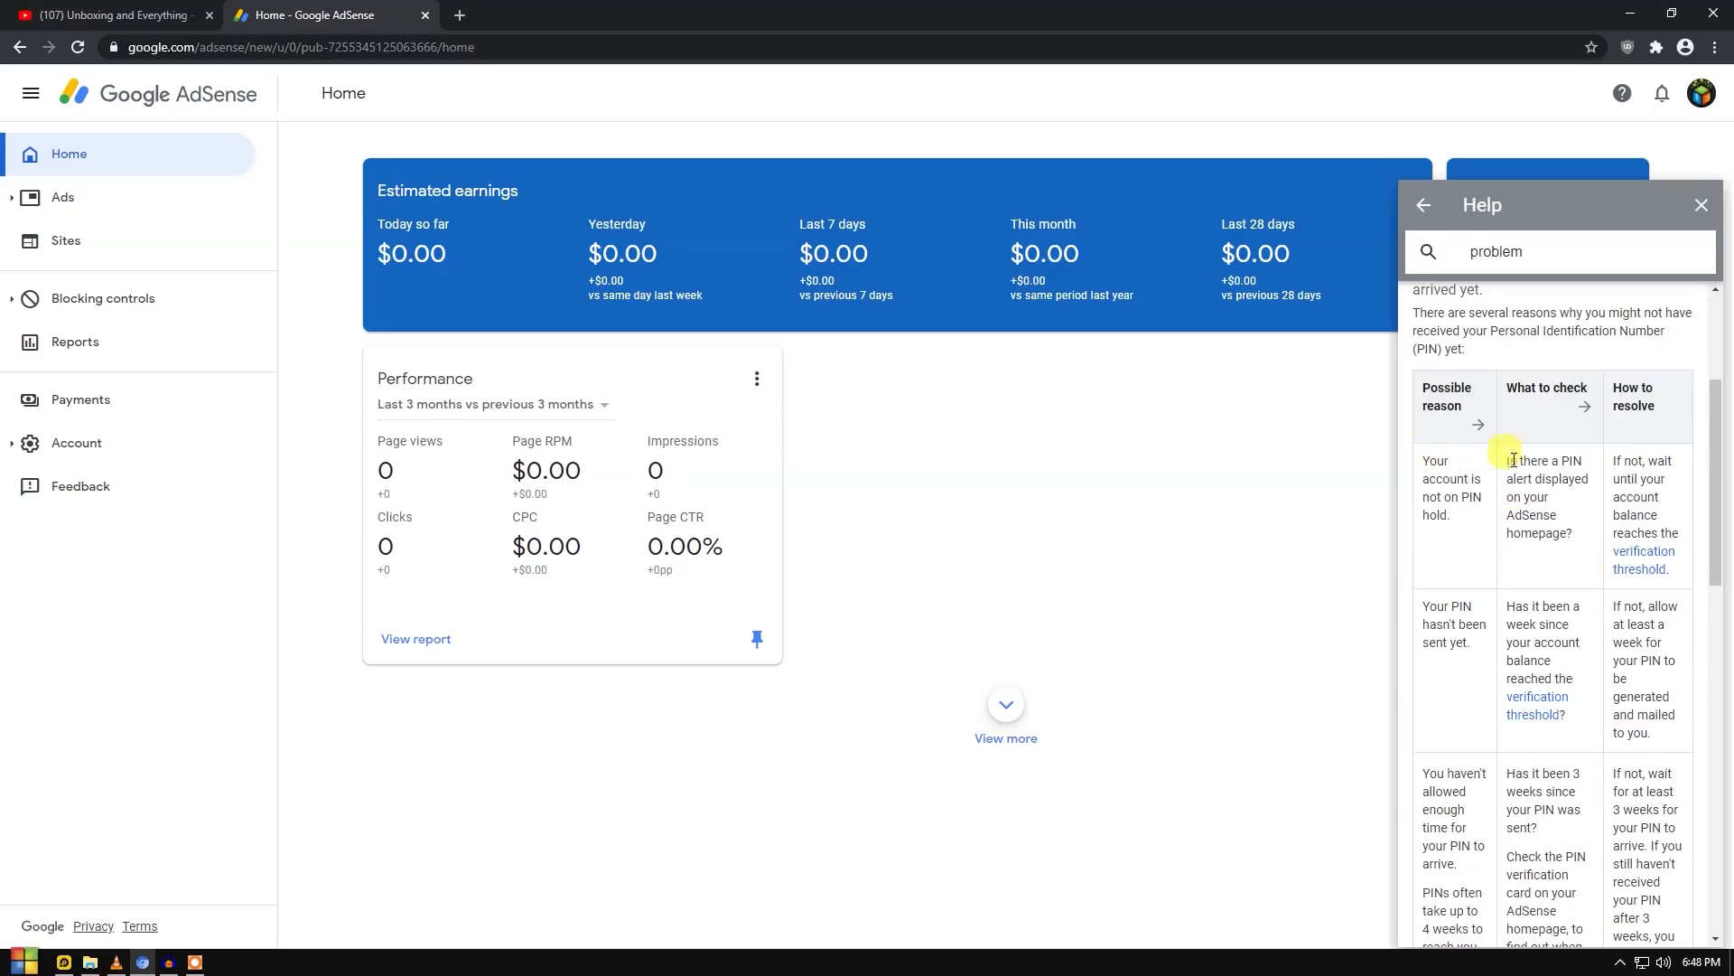
scroll(1532, 637, down, 1)
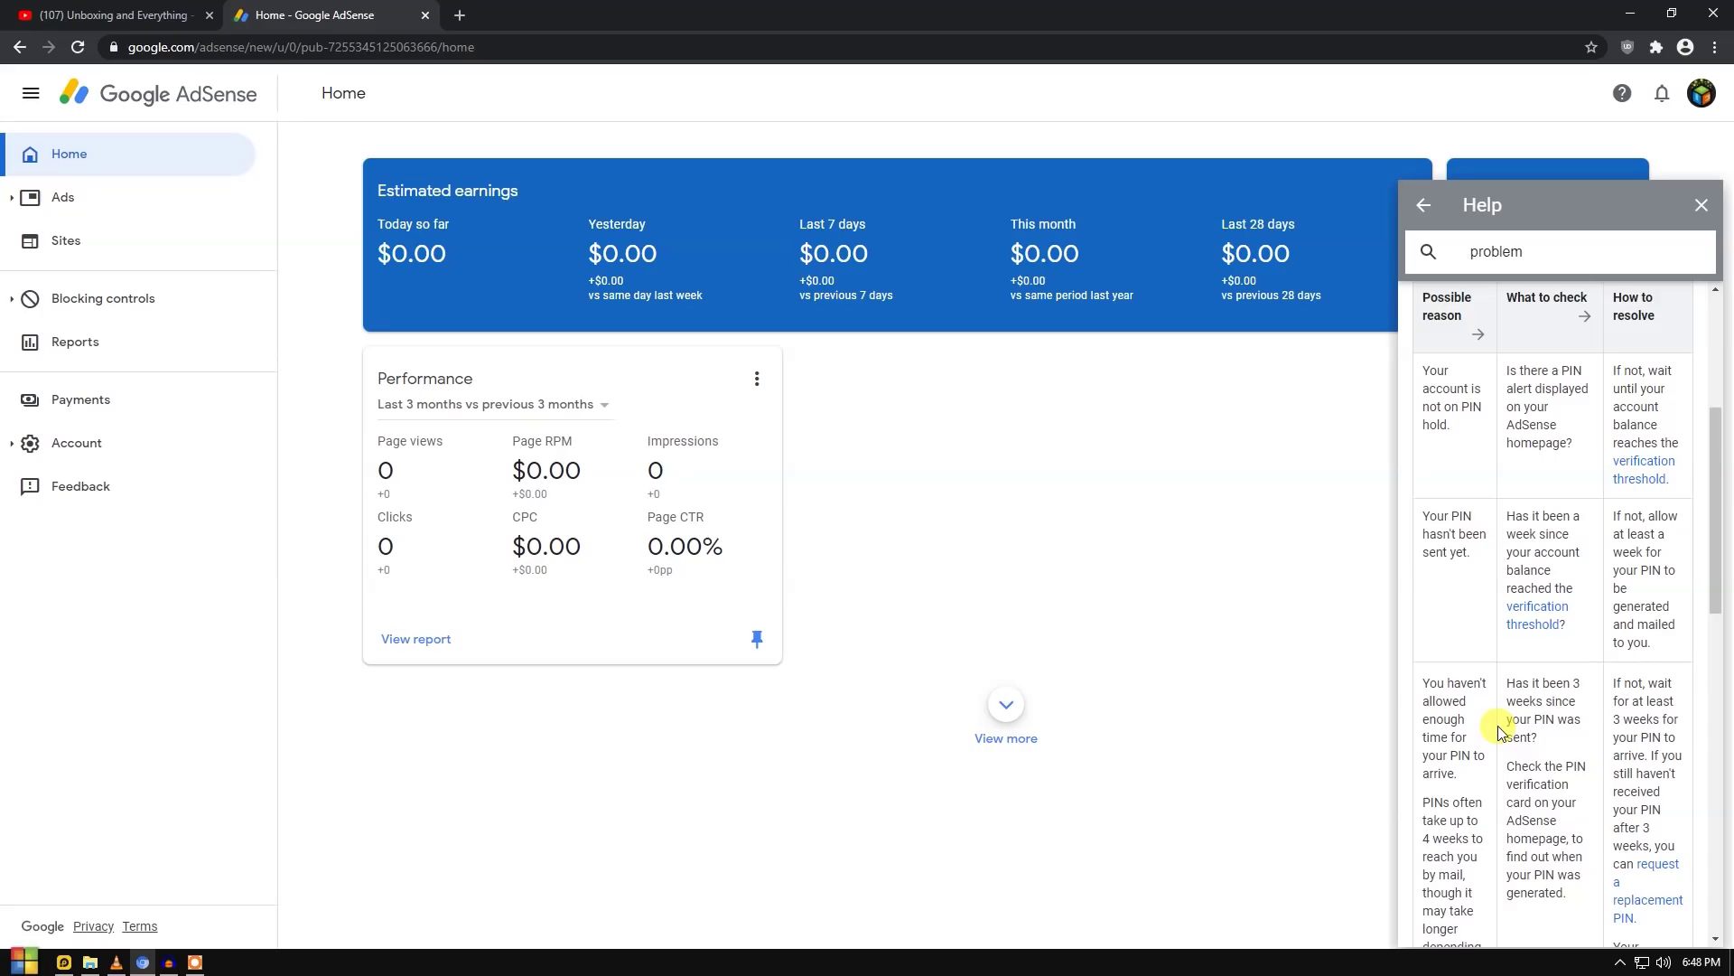
scroll(1497, 724, down, 1)
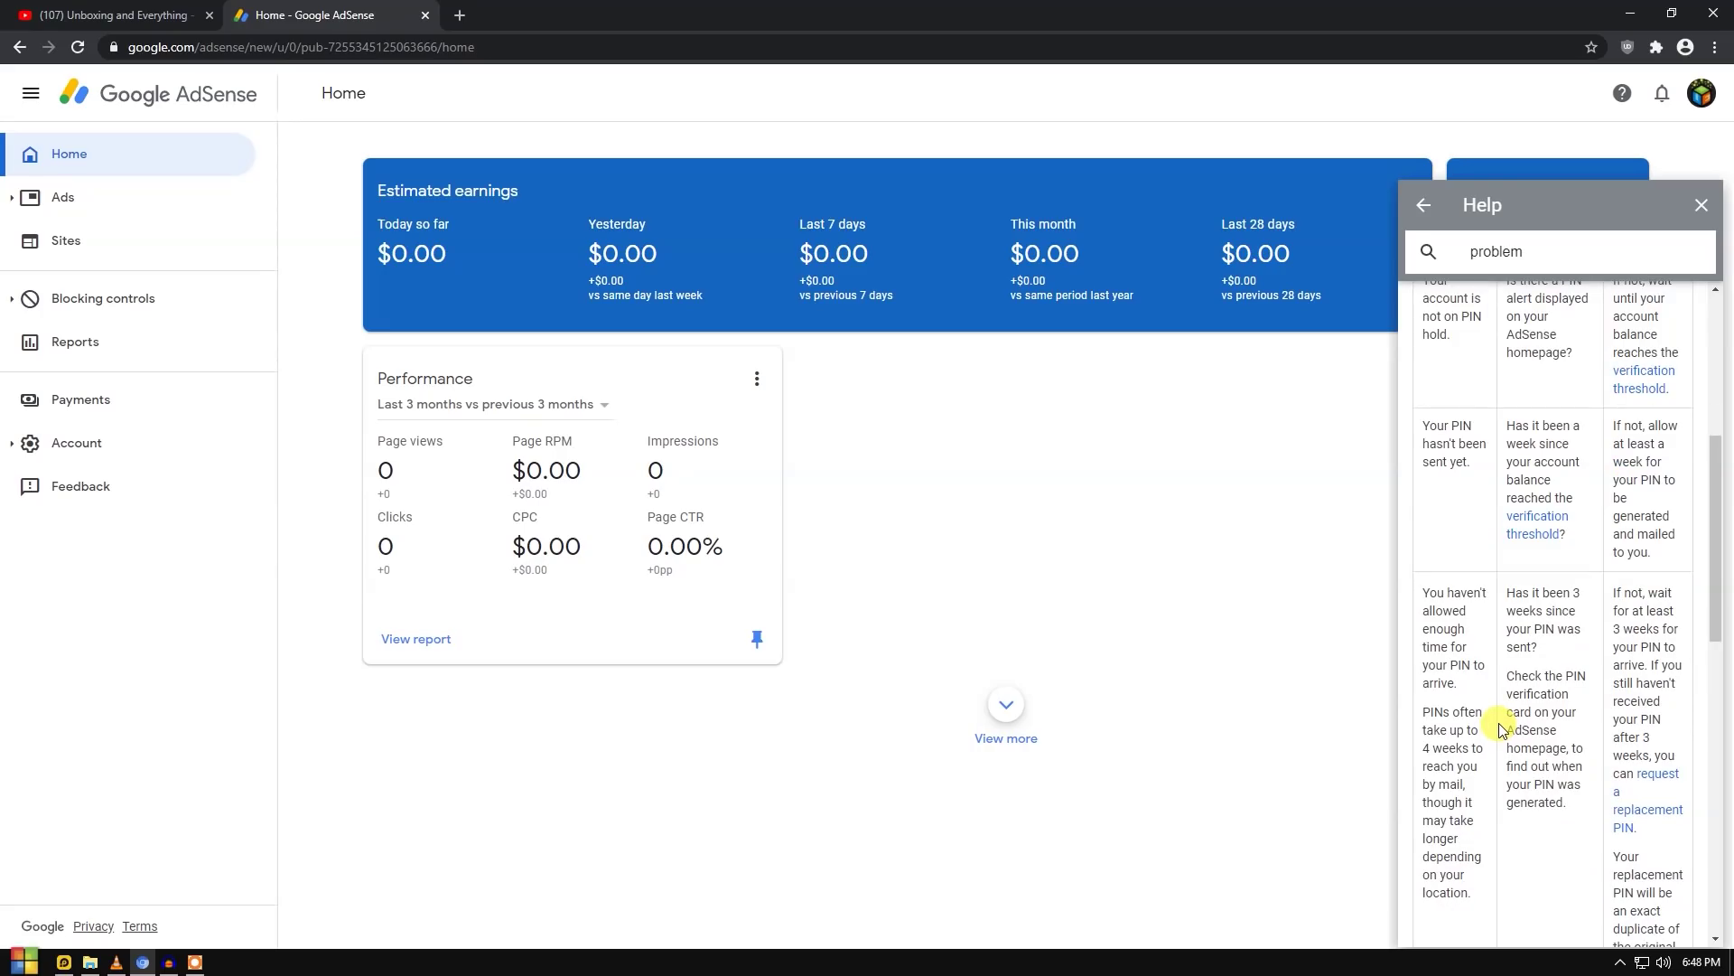
scroll(1502, 727, down, 6)
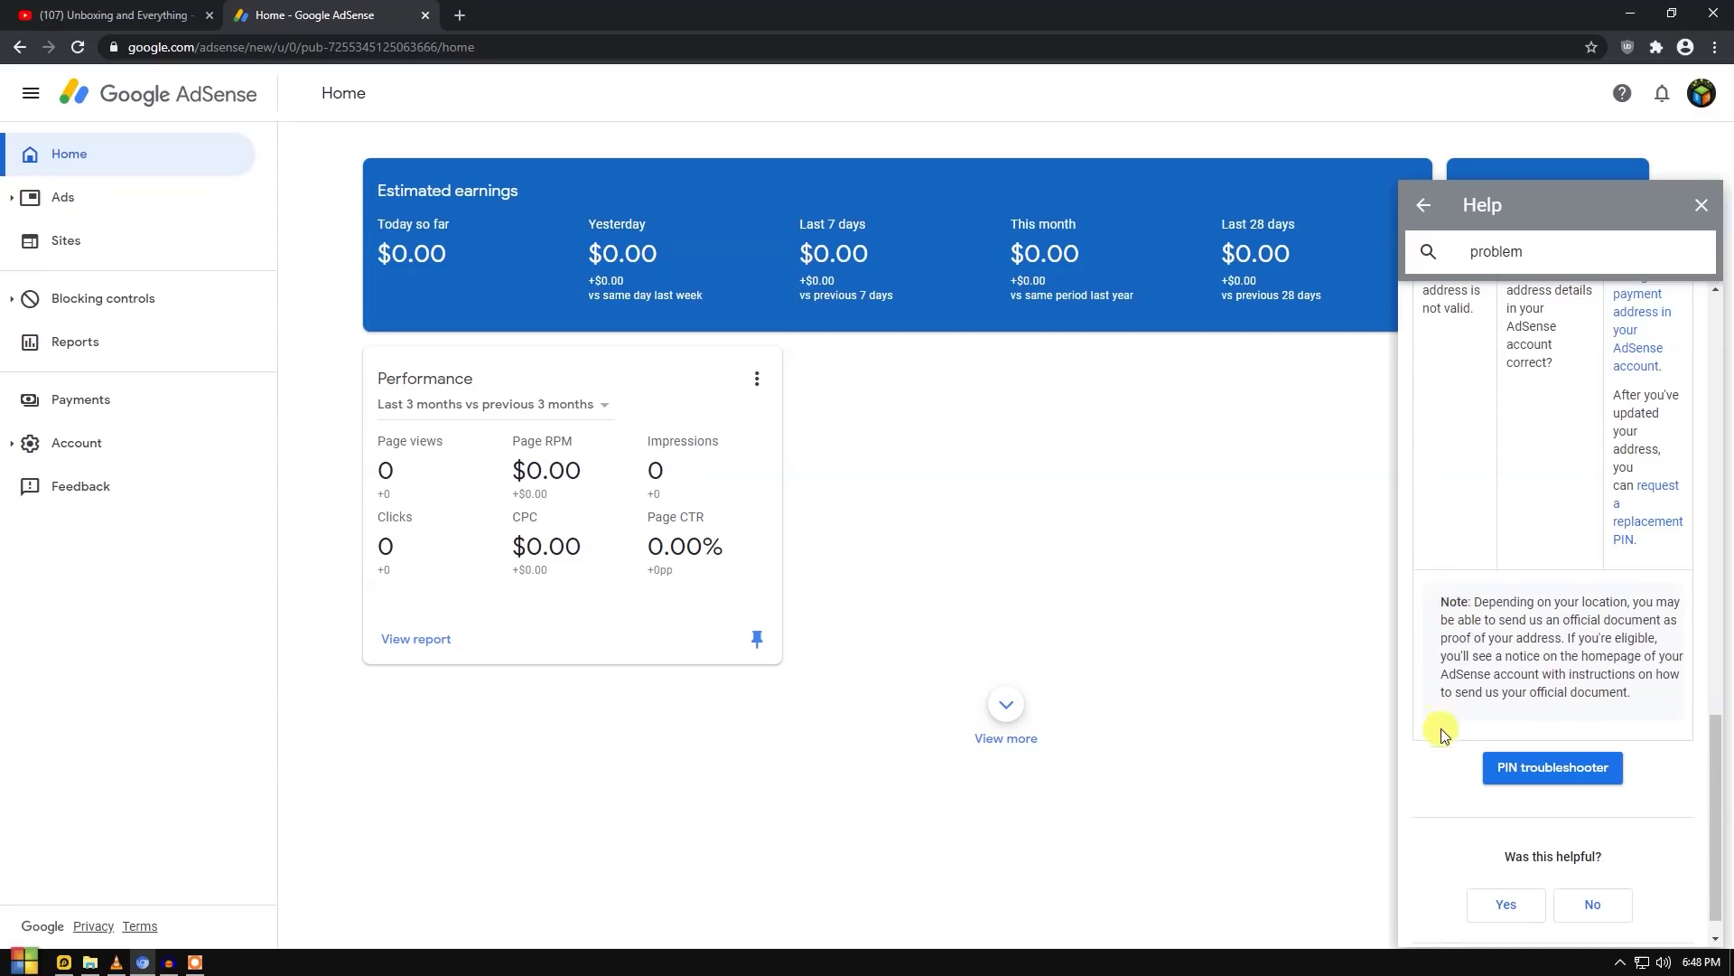
scroll(1445, 758, down, 1)
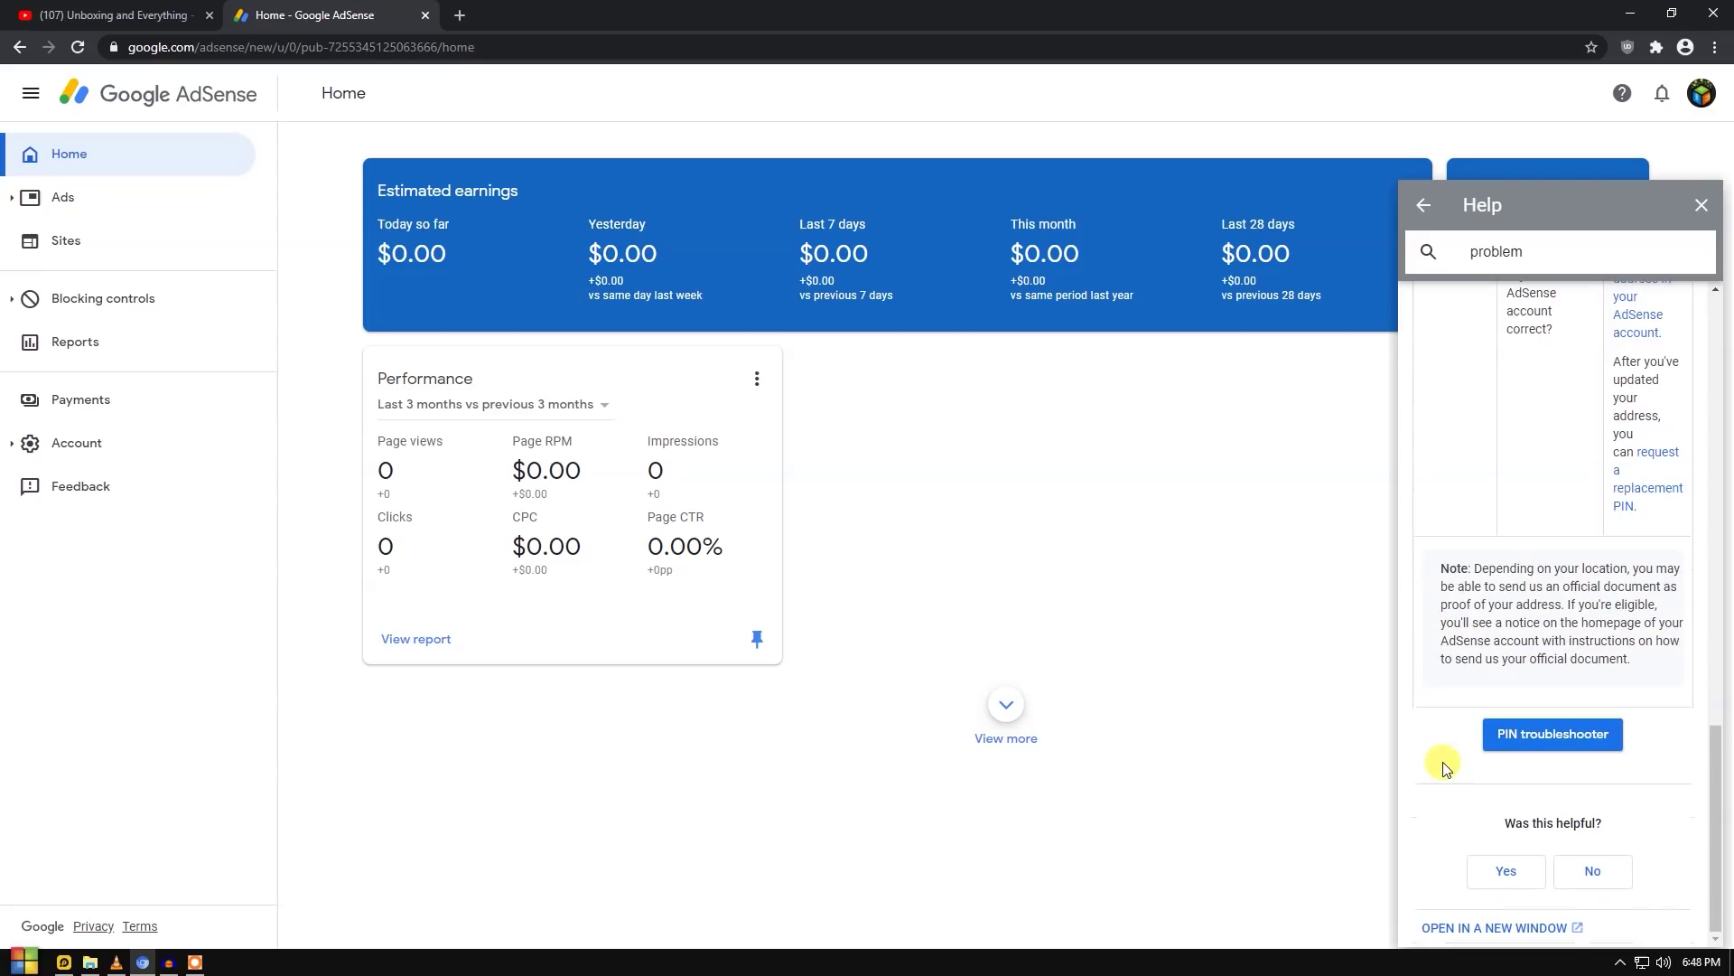
click(1530, 739)
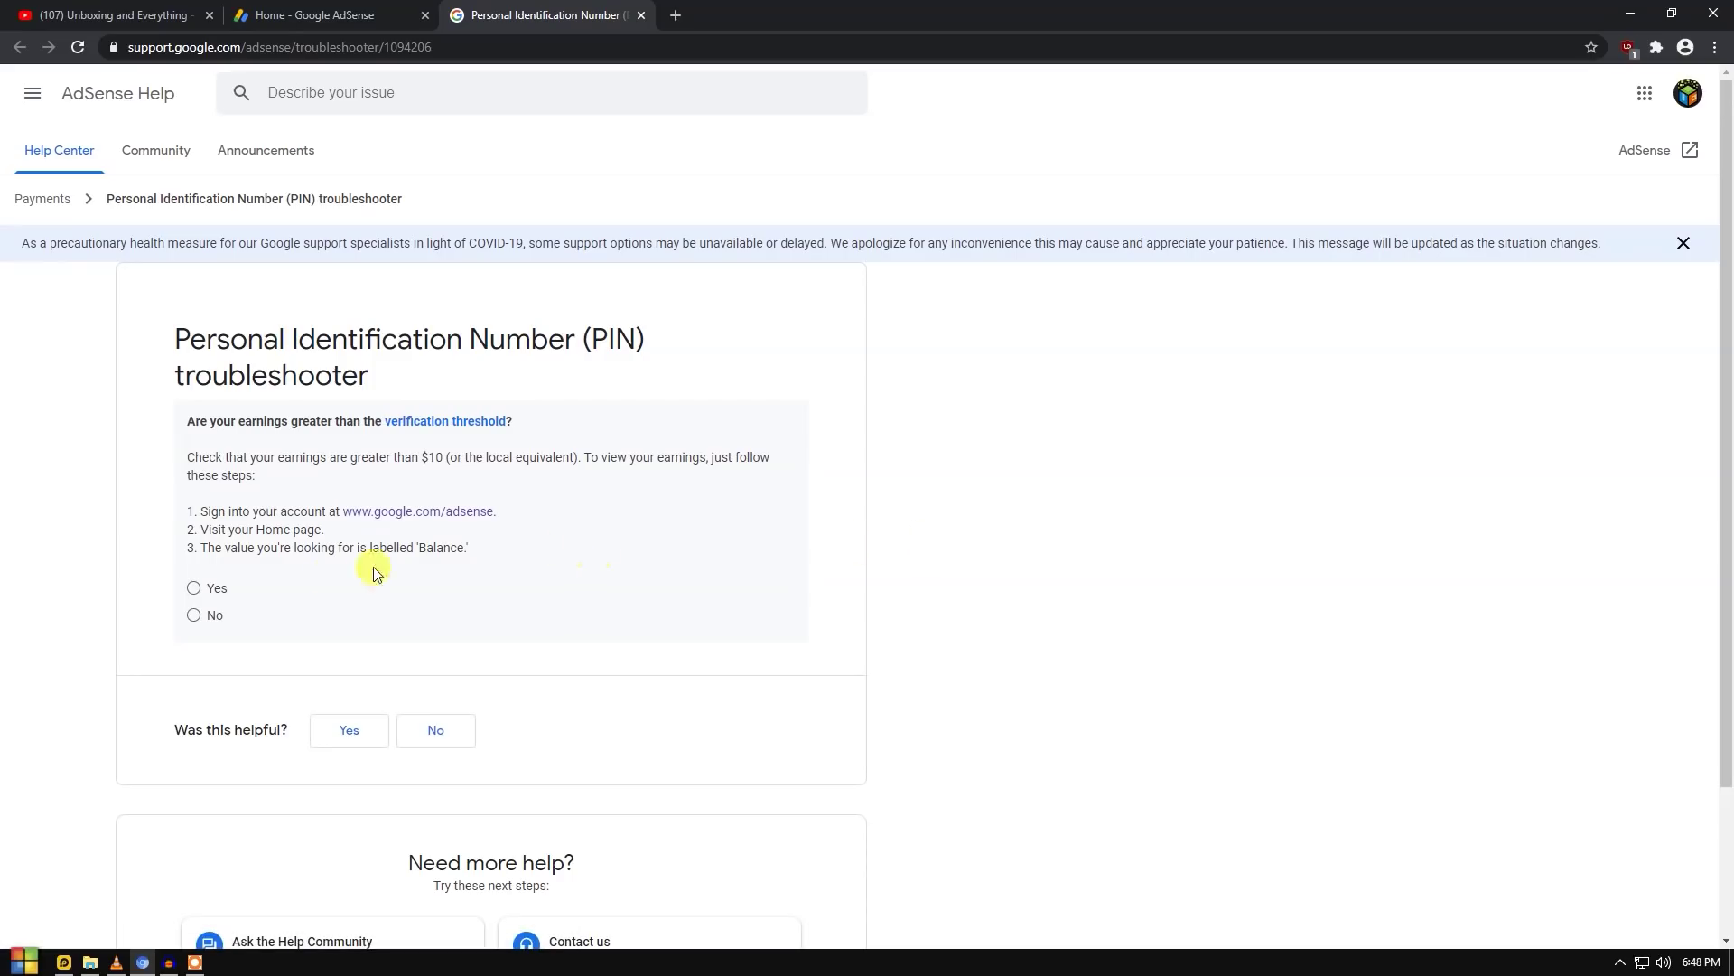
Step: Answer Yes to the troubleshooter's question about earnings being greater than the verification threshold
scroll(298, 562, down, 2)
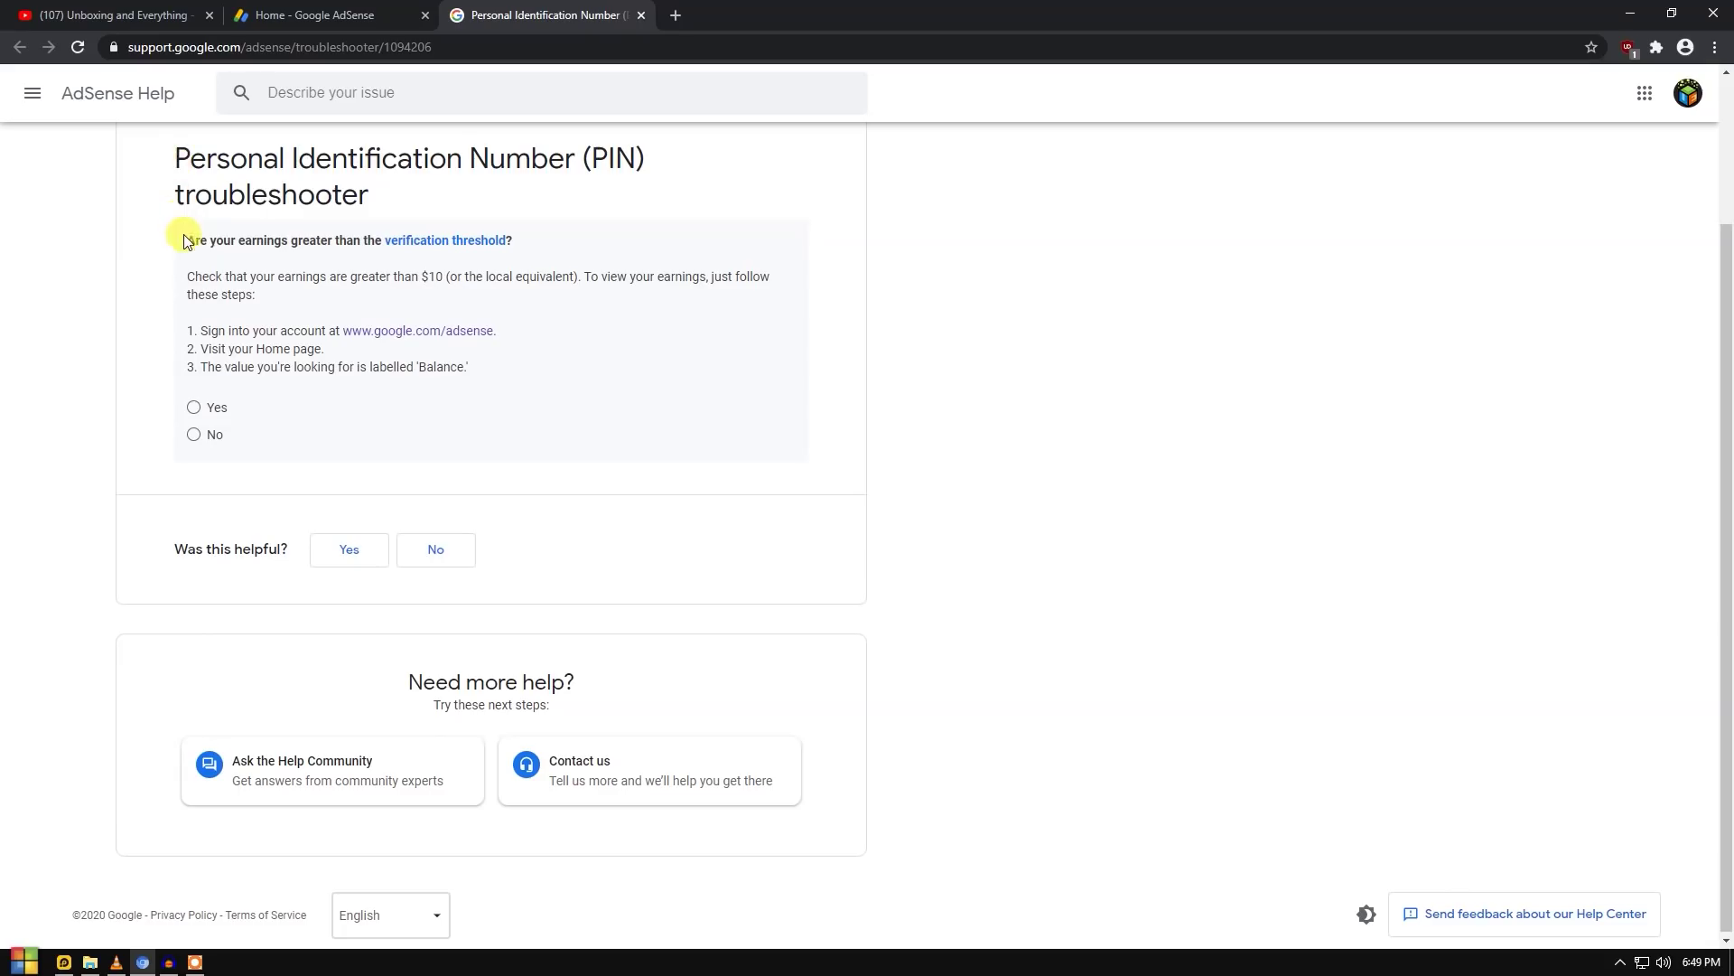
drag(187, 240, 518, 247)
click(257, 380)
click(193, 407)
Step: Answer No to having received the PIN and Yes to having already requested three replacement PINs
scroll(291, 504, down, 1)
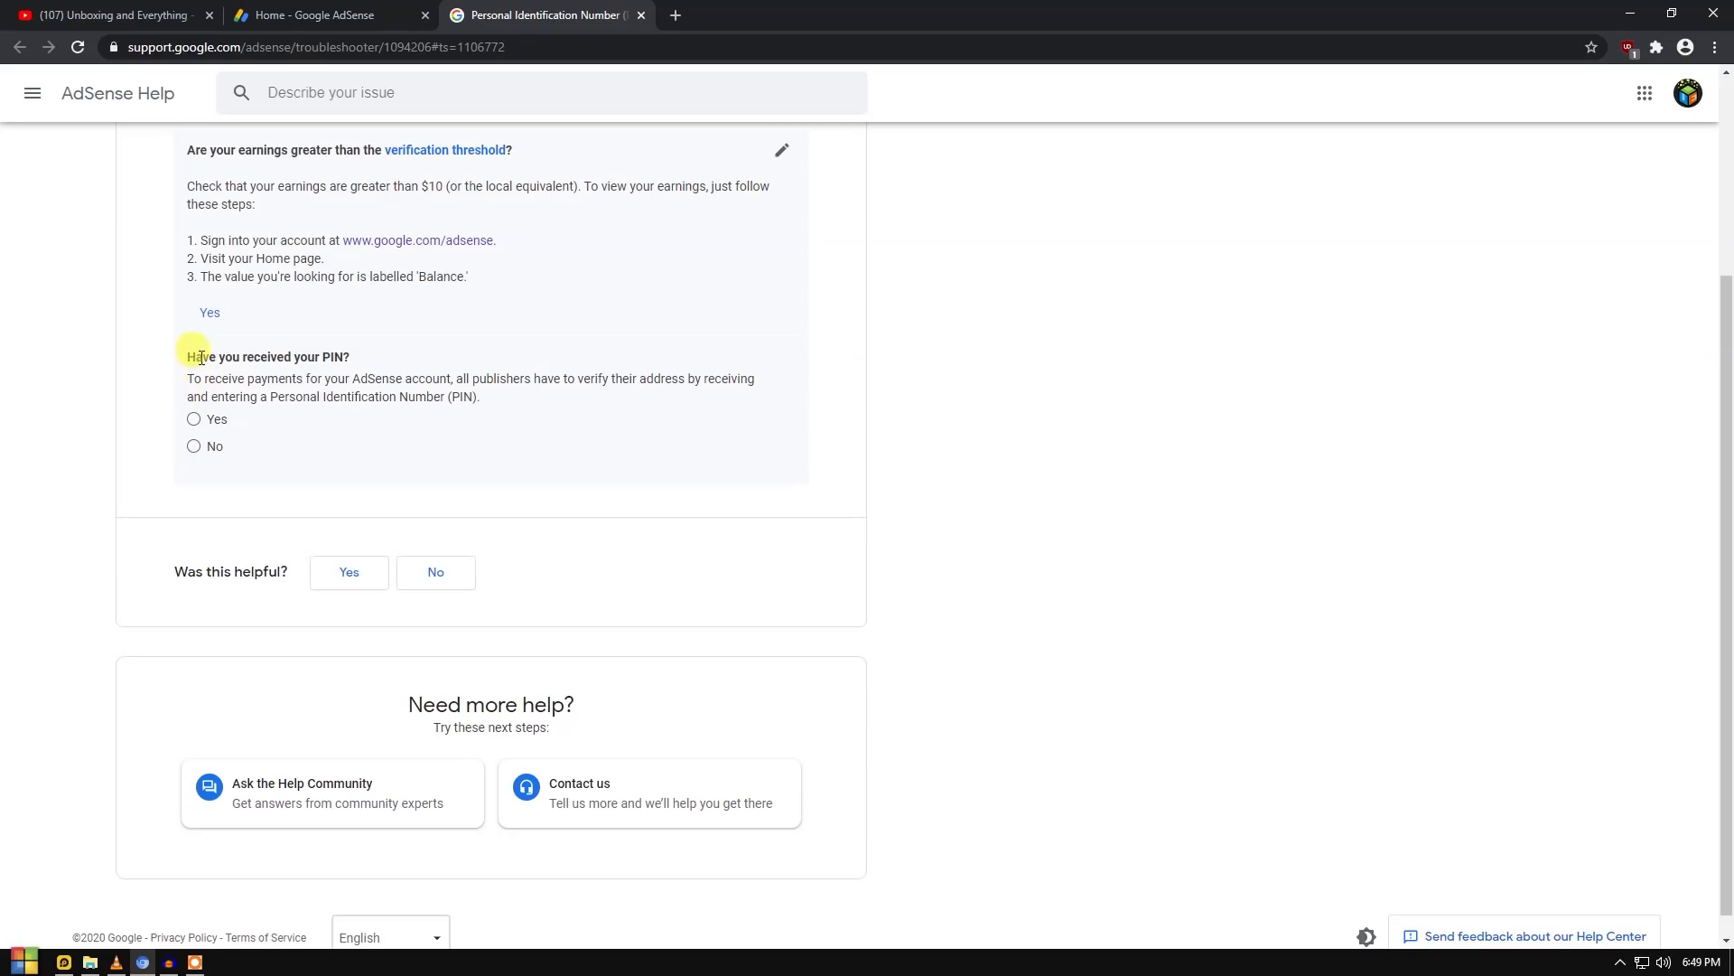
drag(190, 355, 354, 355)
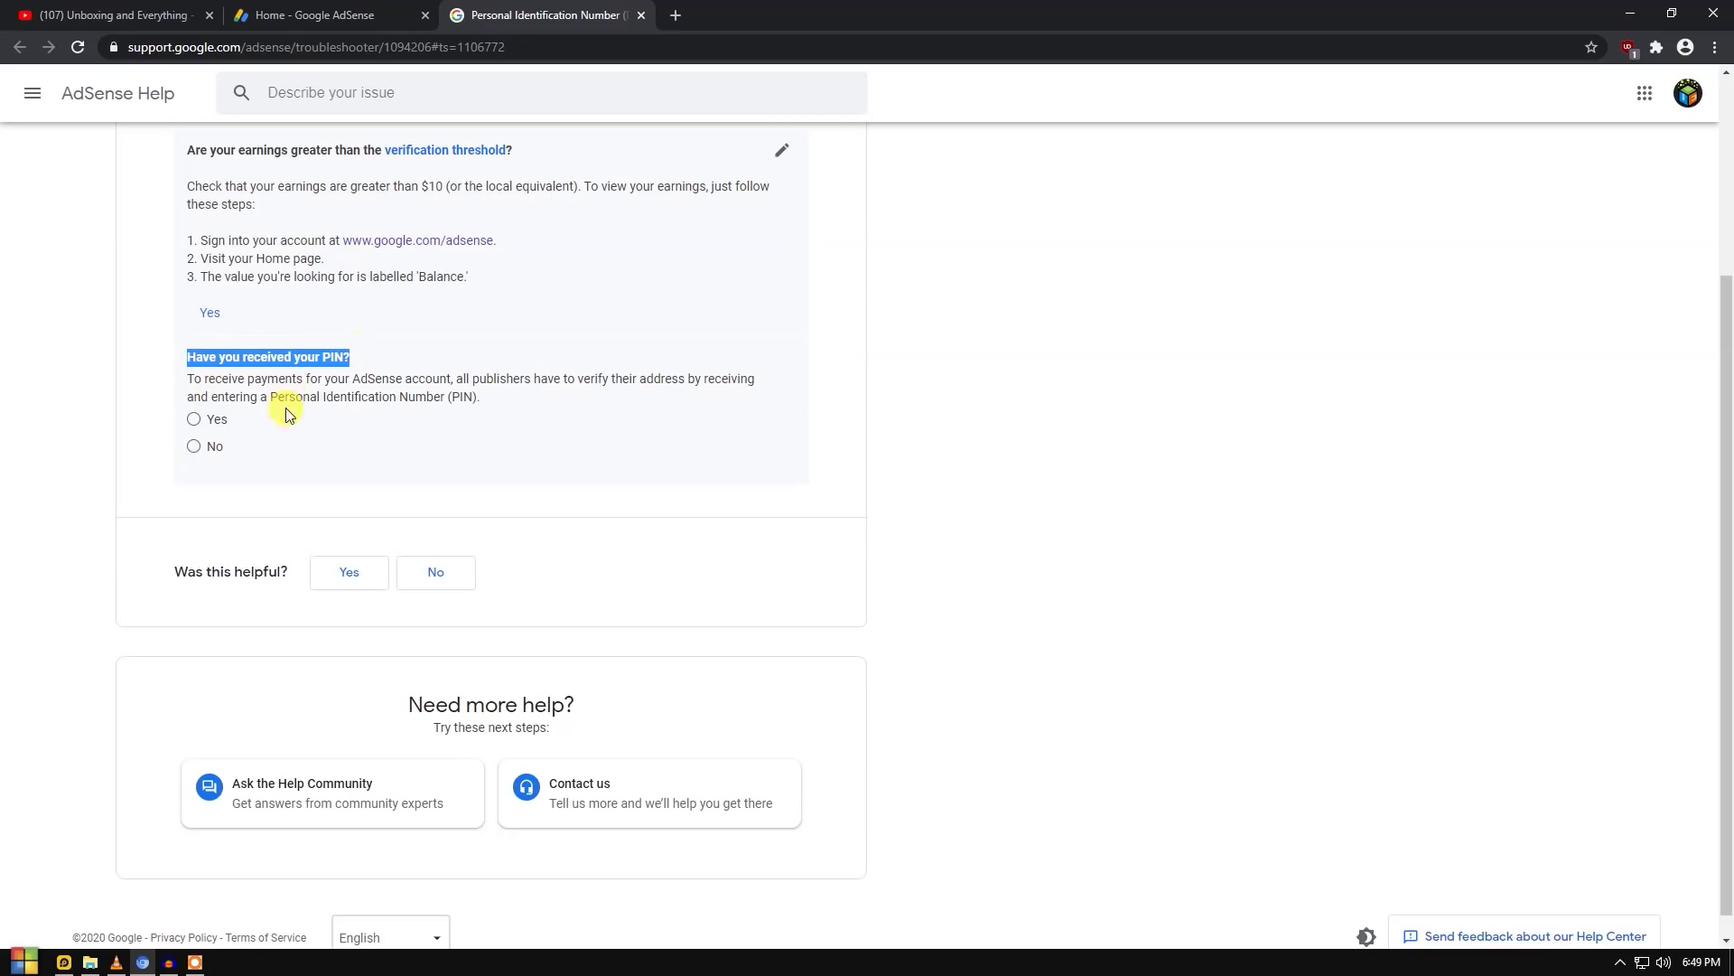
click(194, 446)
scroll(262, 533, down, 1)
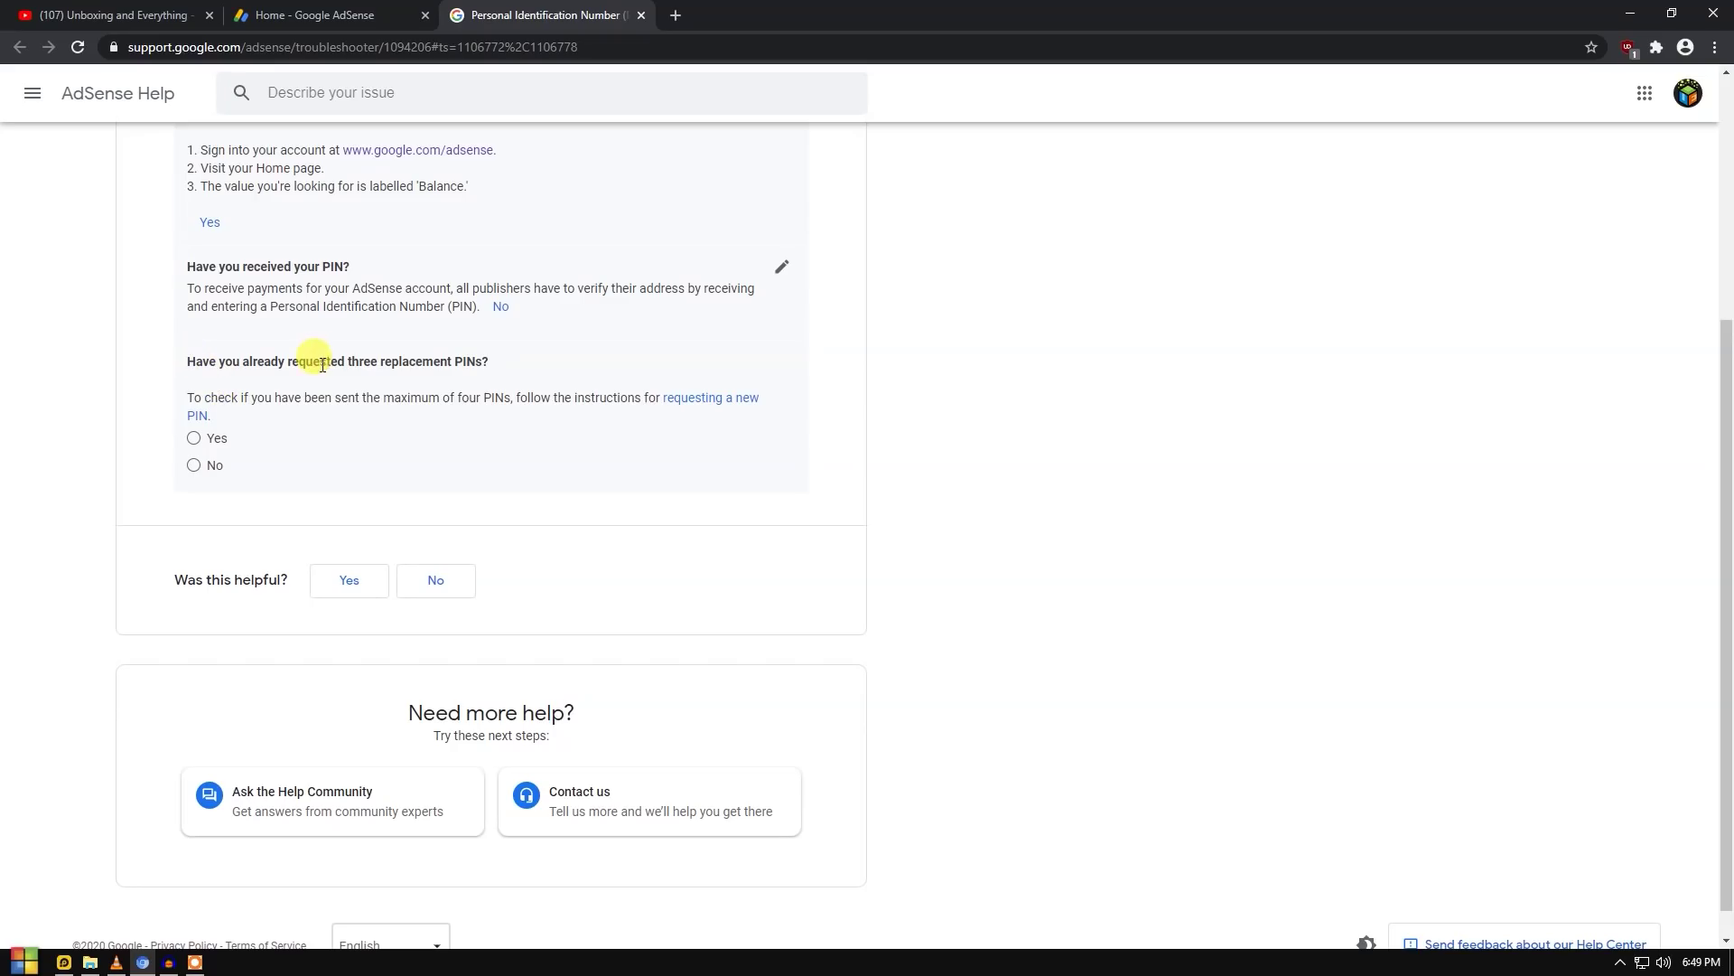
click(194, 441)
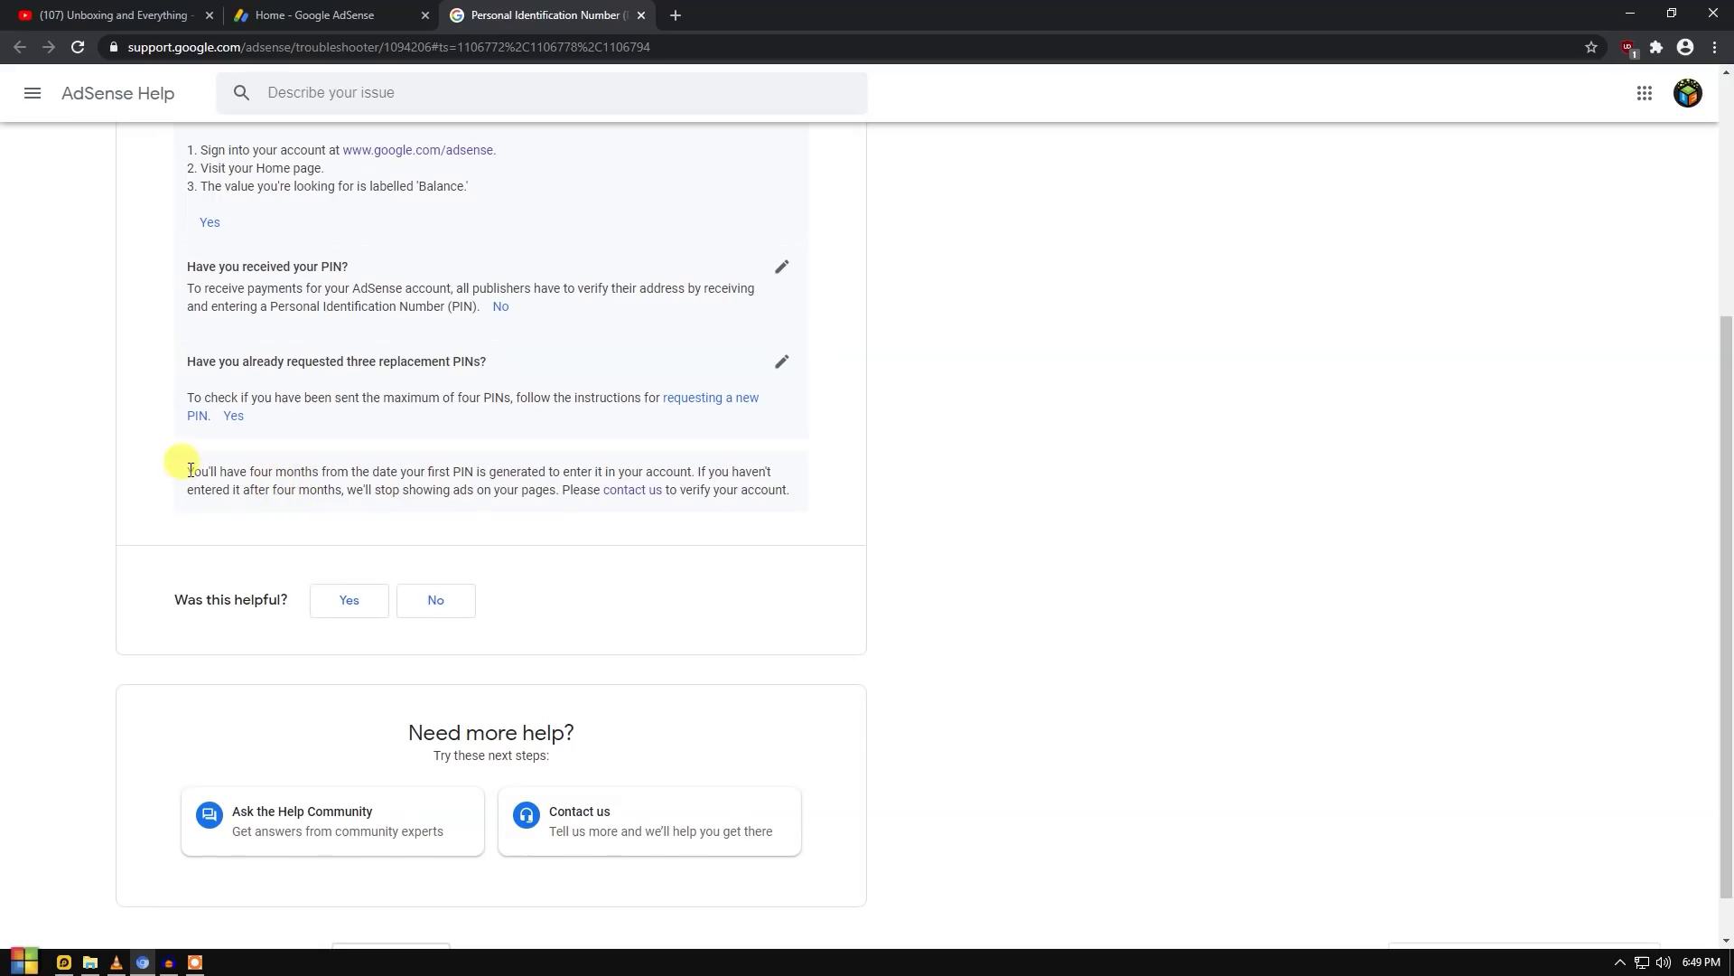
Step: Open the contact form for verifying the account from the troubleshooter's advice and review its required fields and accepted documents
drag(188, 470, 461, 471)
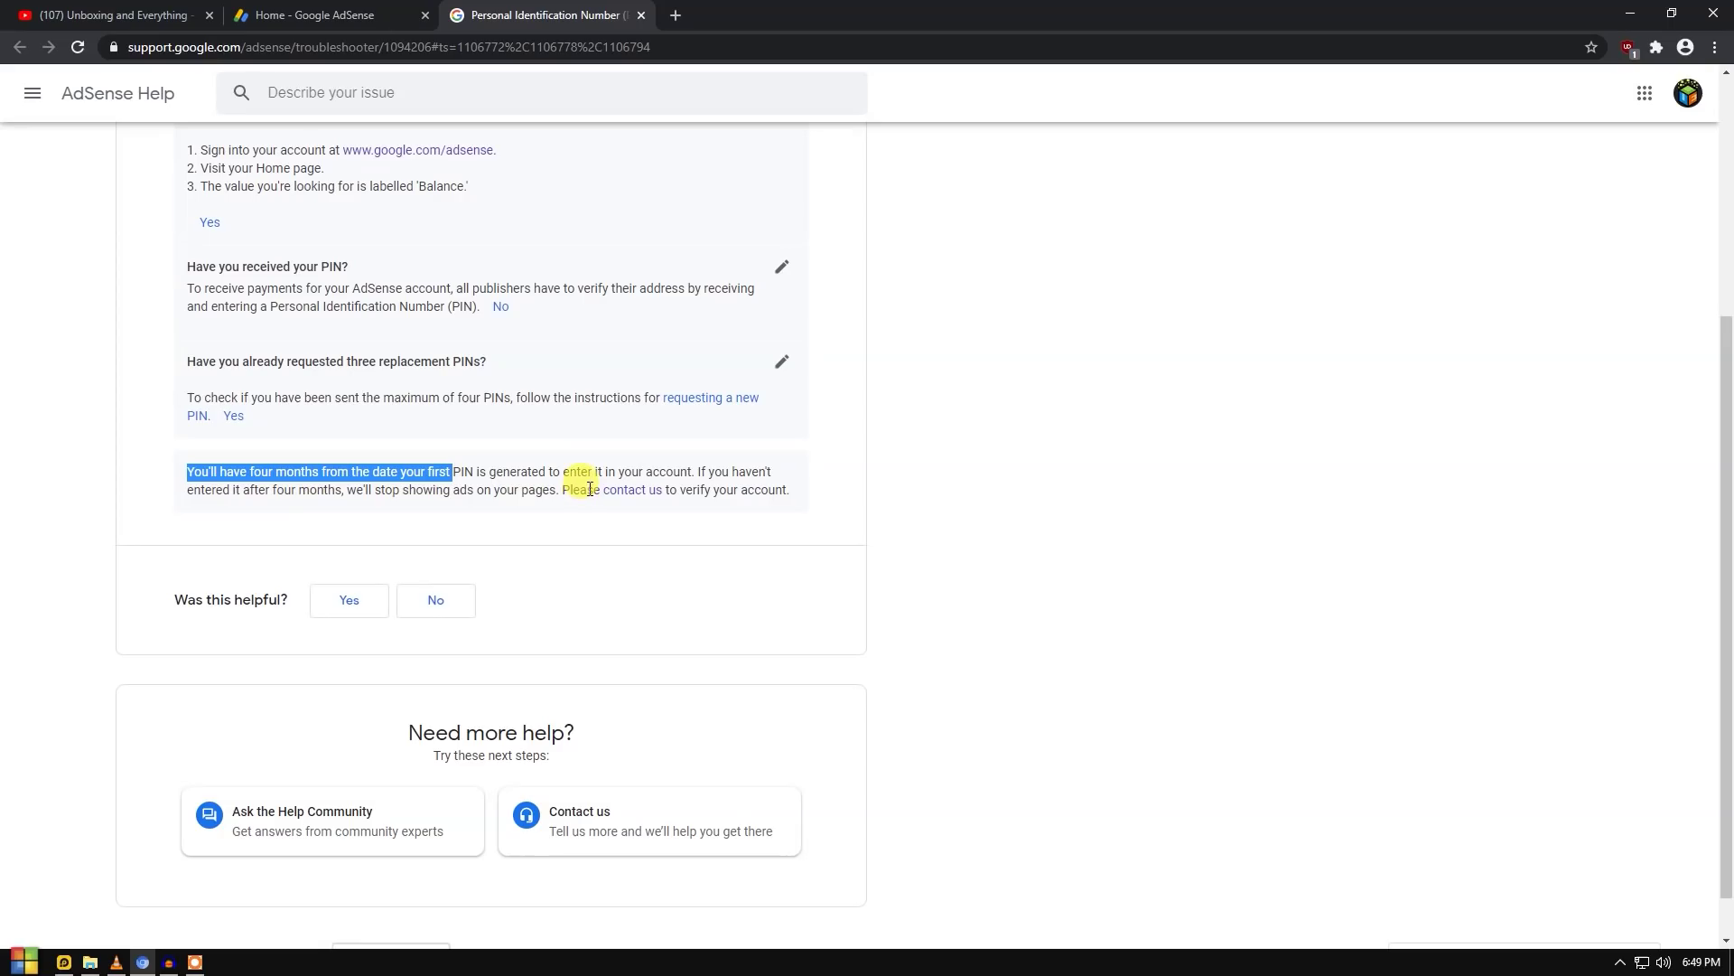
drag(592, 489, 698, 489)
click(696, 489)
click(623, 497)
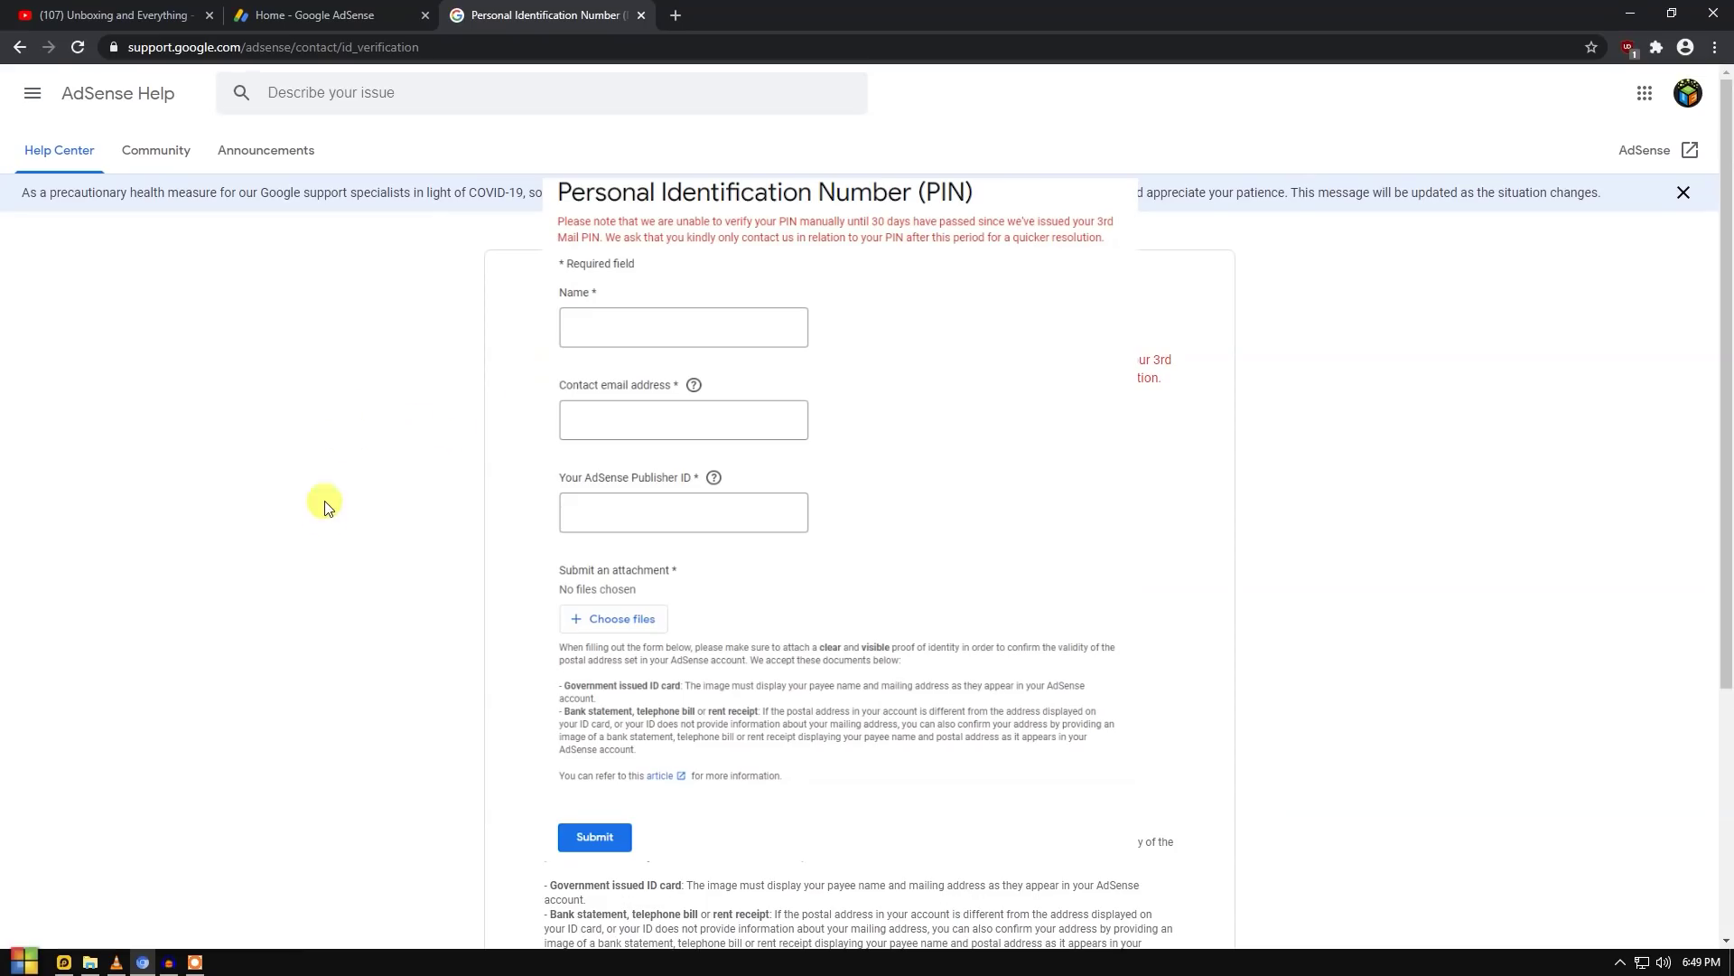
scroll(325, 506, down, 3)
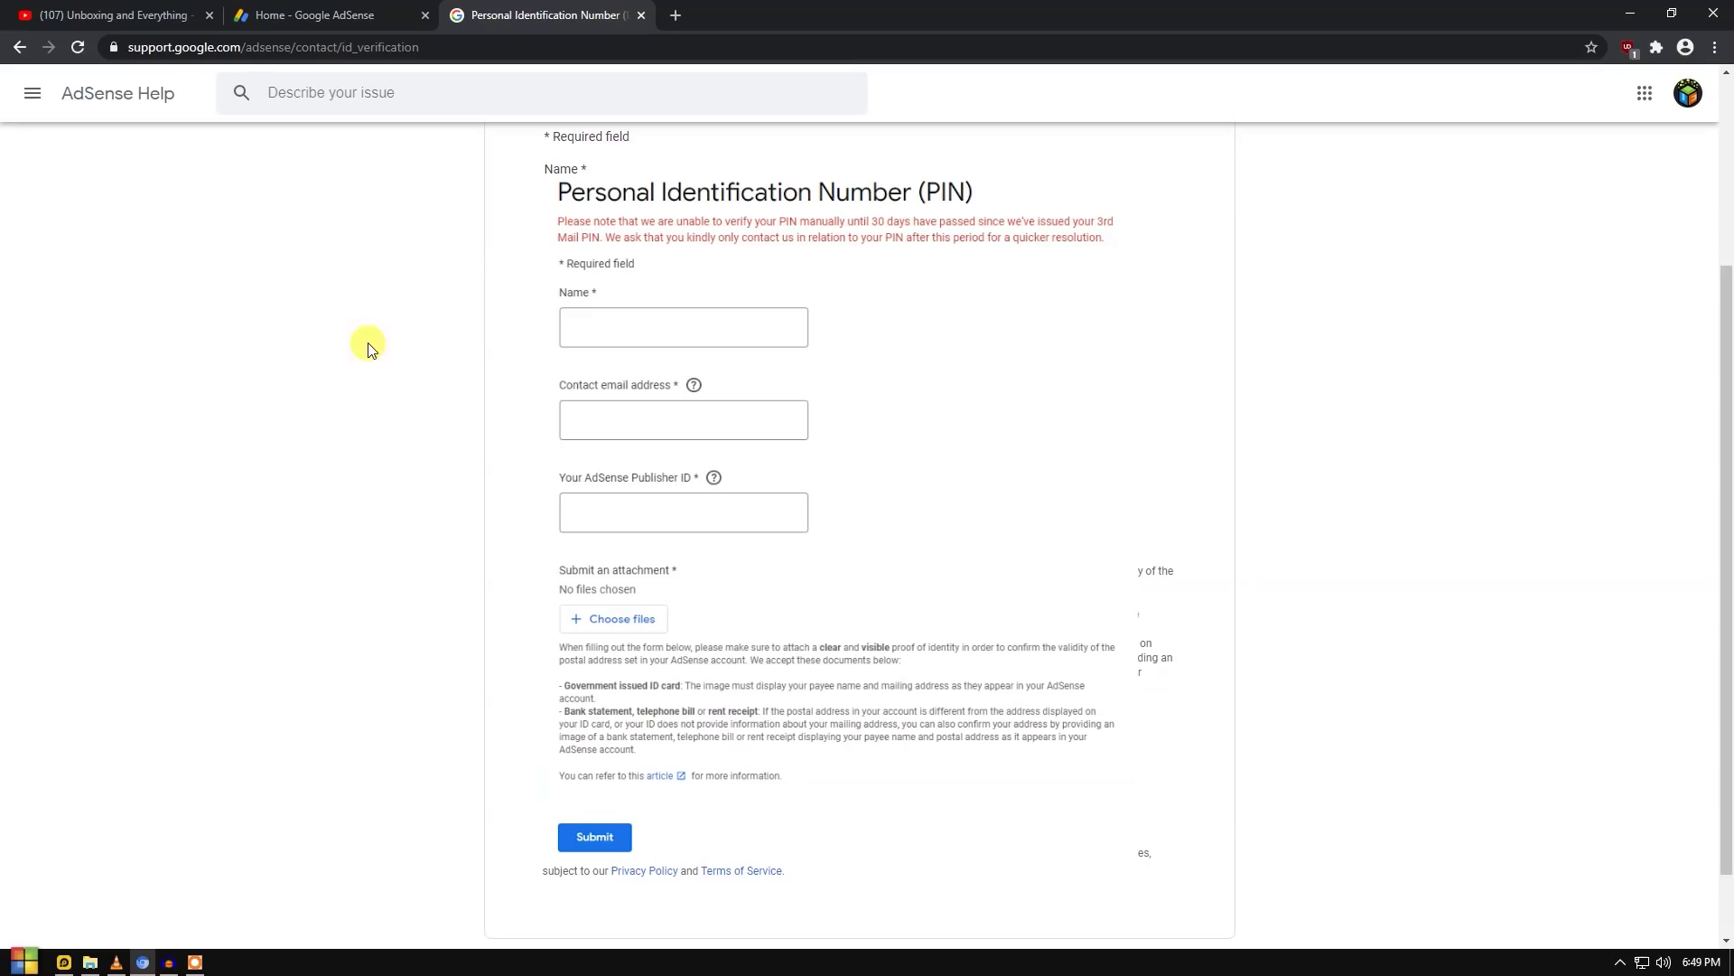
scroll(366, 349, up, 1)
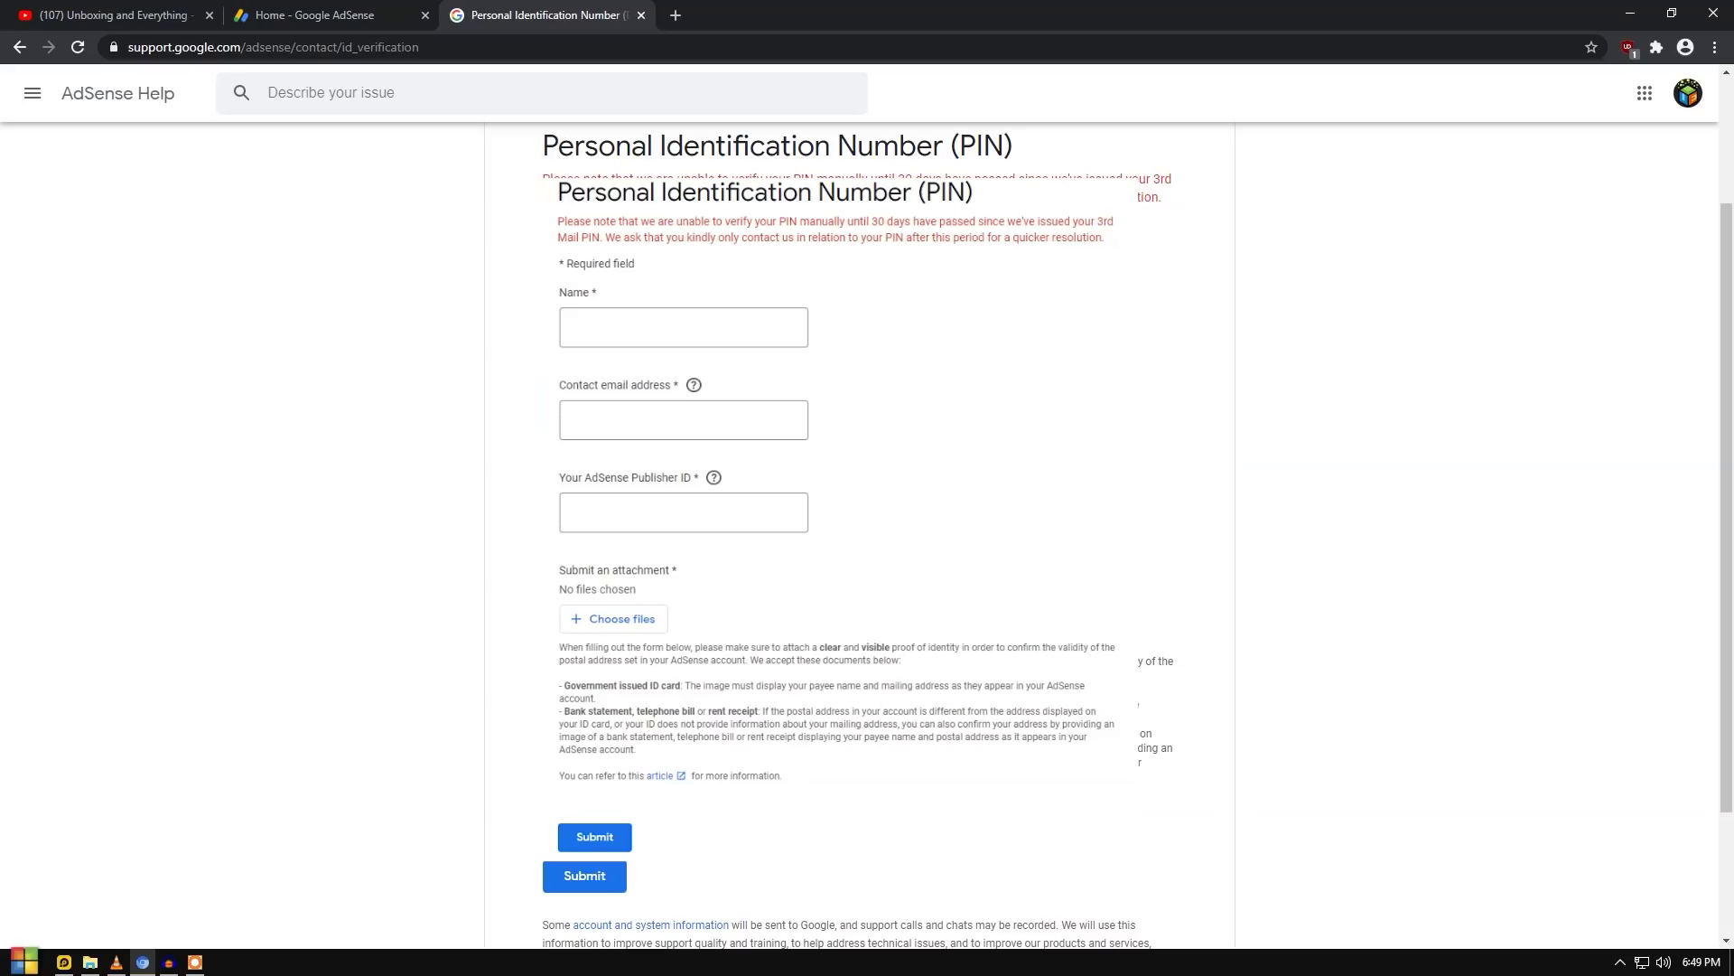
scroll(859, 542, down, 1)
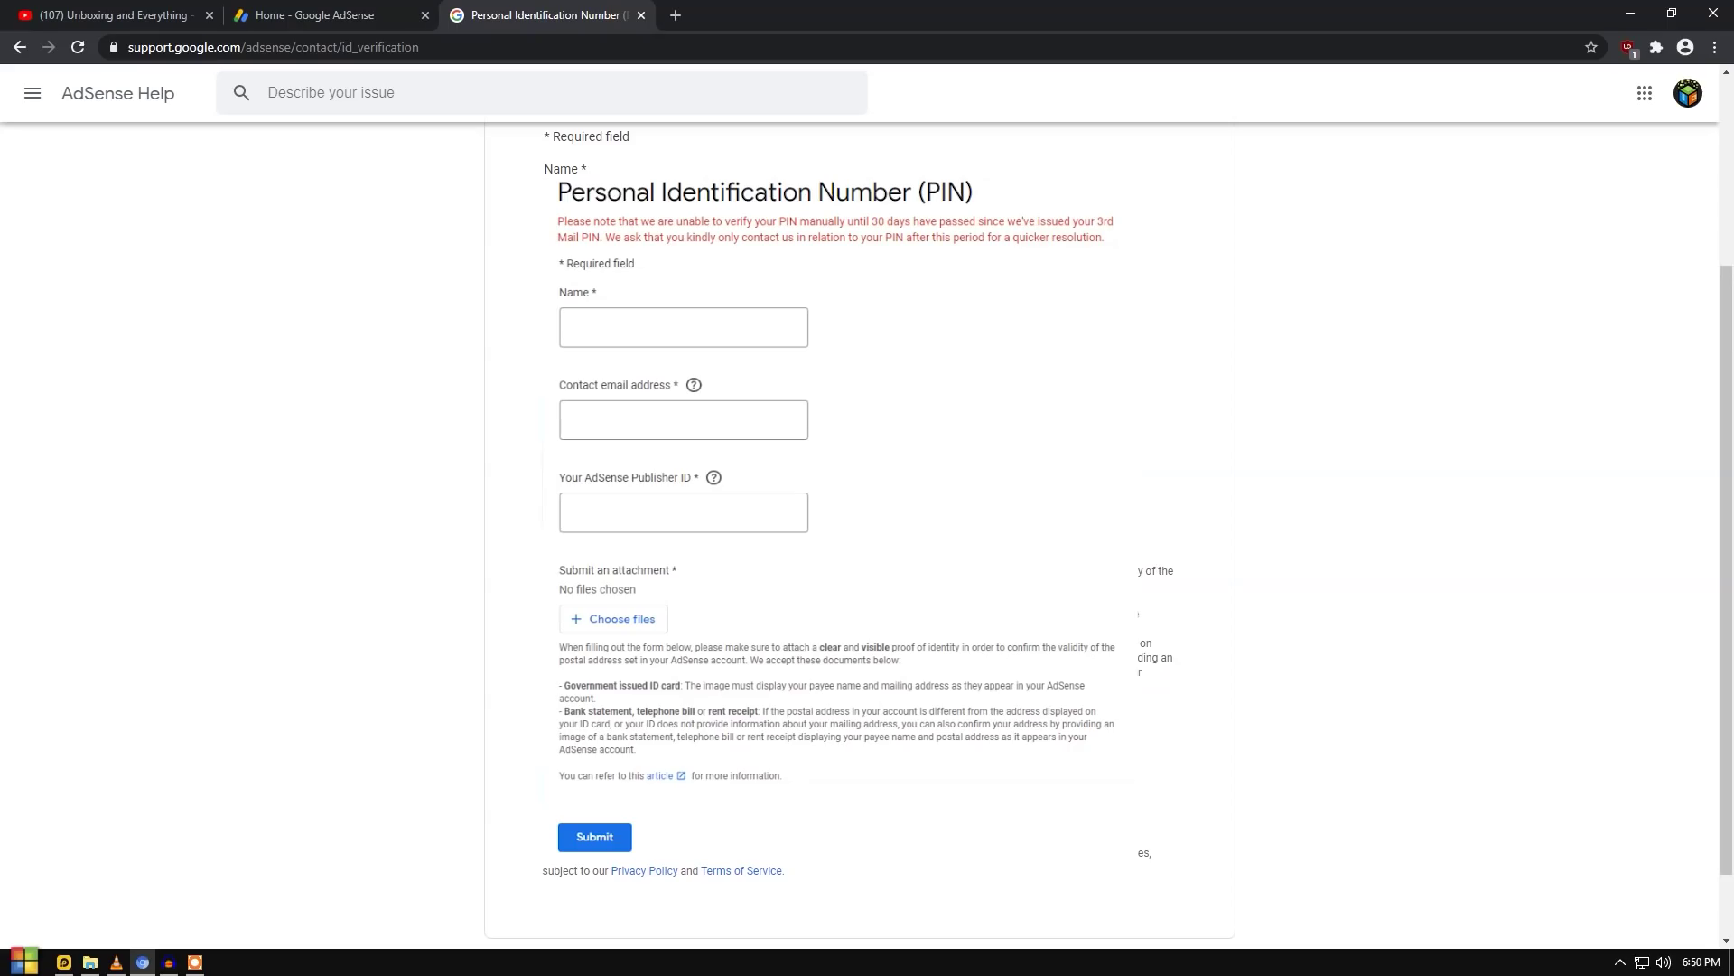
Step: Check the payment settings in the AdSense account and highlight the publisher ID in the account information
click(371, 13)
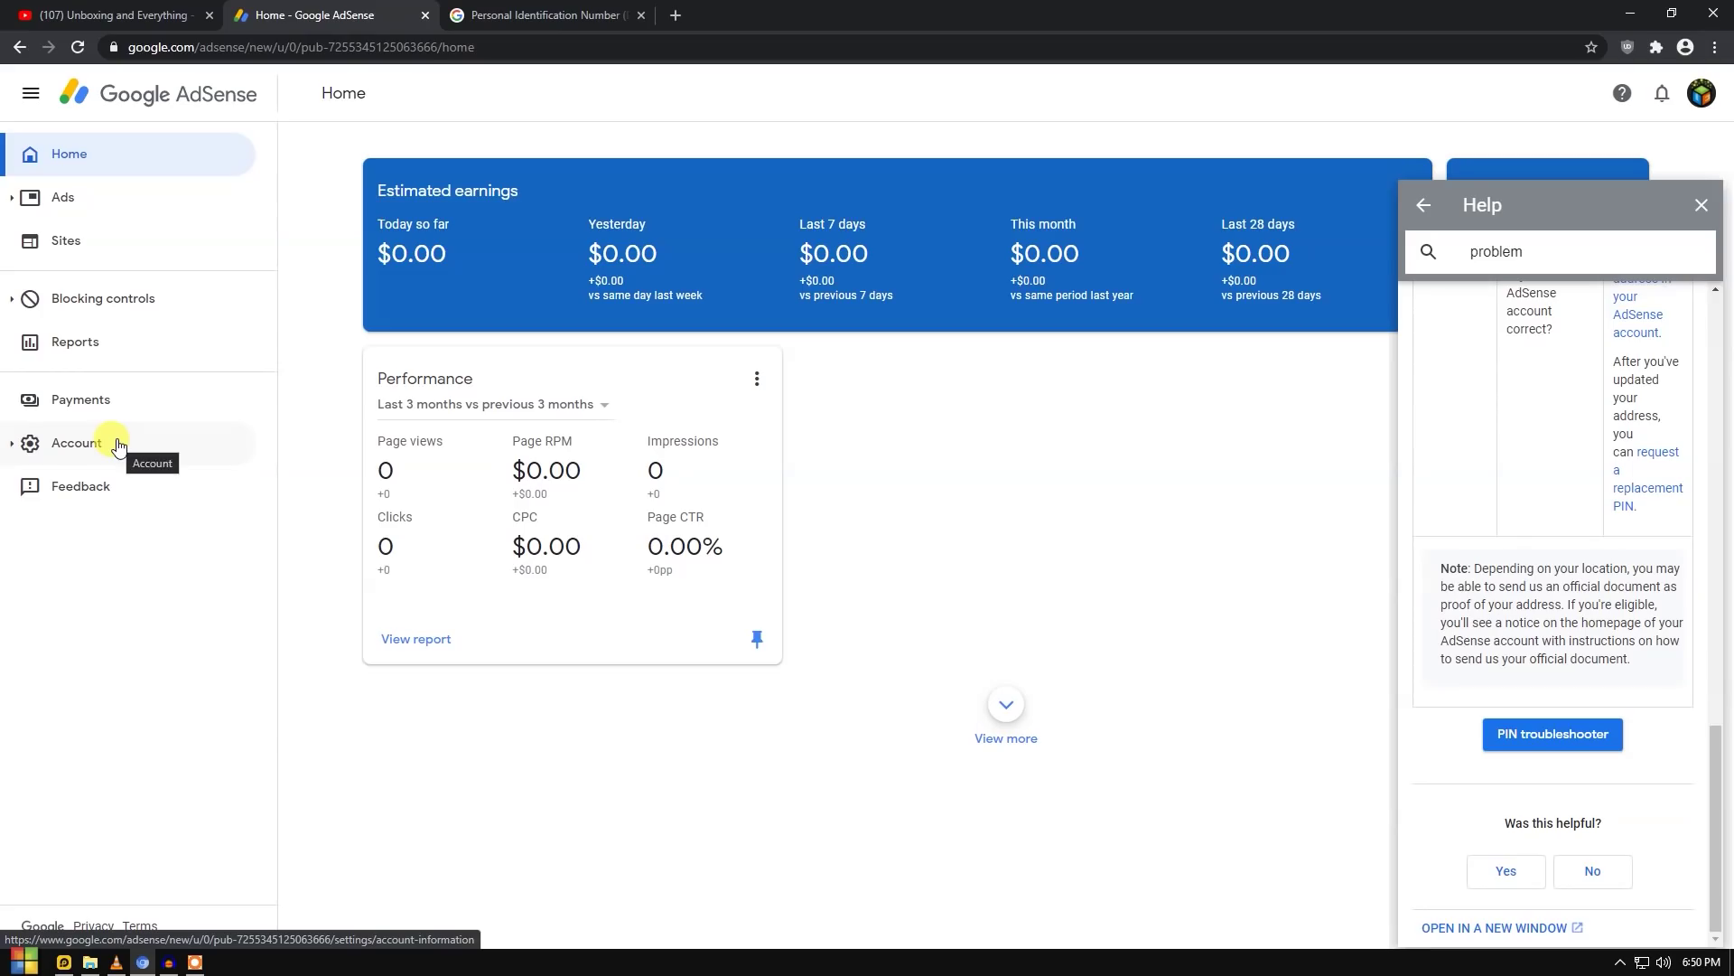
click(509, 11)
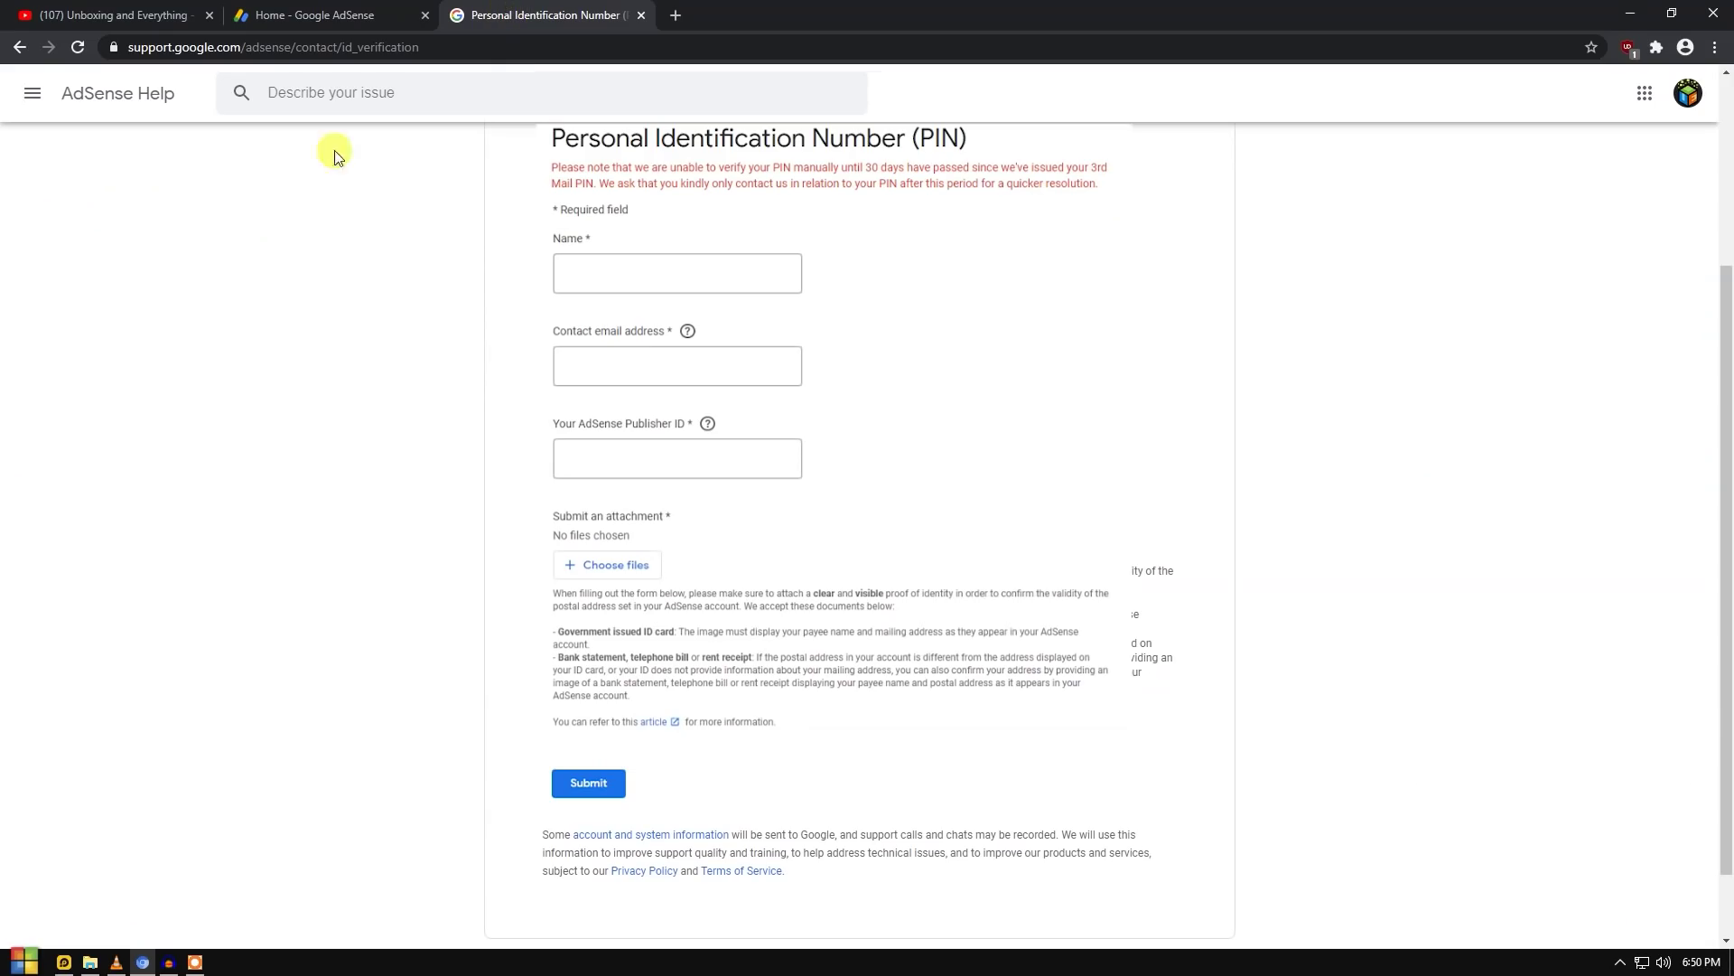
click(323, 15)
click(83, 405)
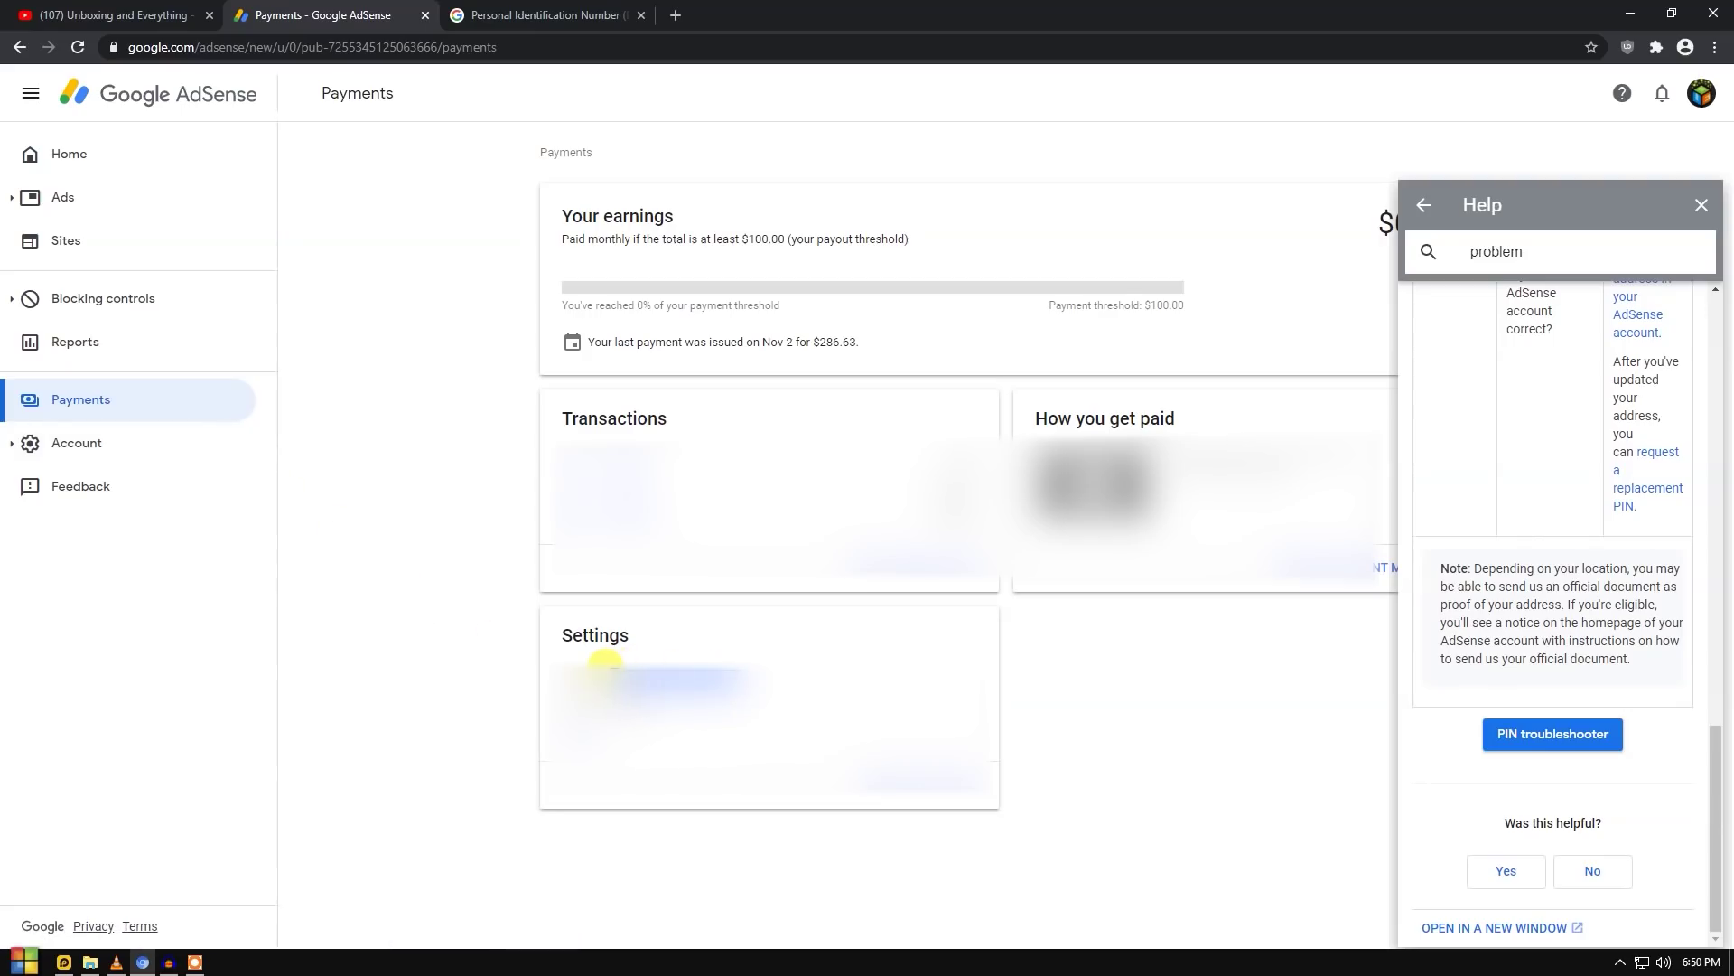
click(86, 449)
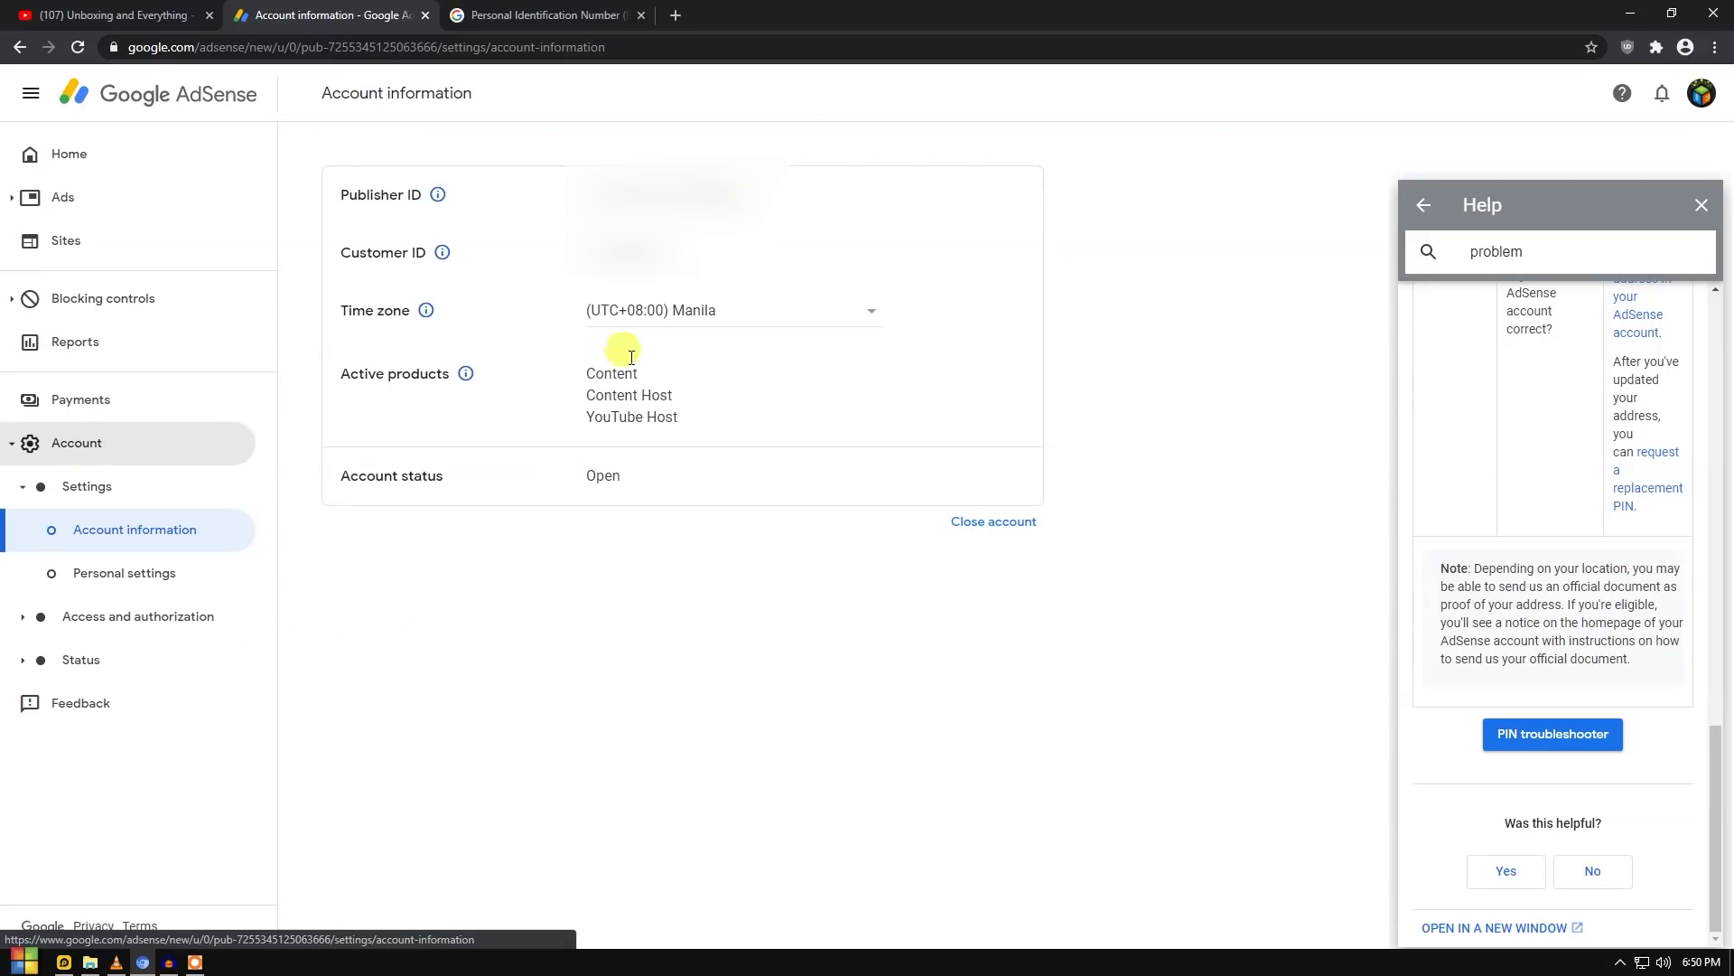
drag(750, 195, 566, 196)
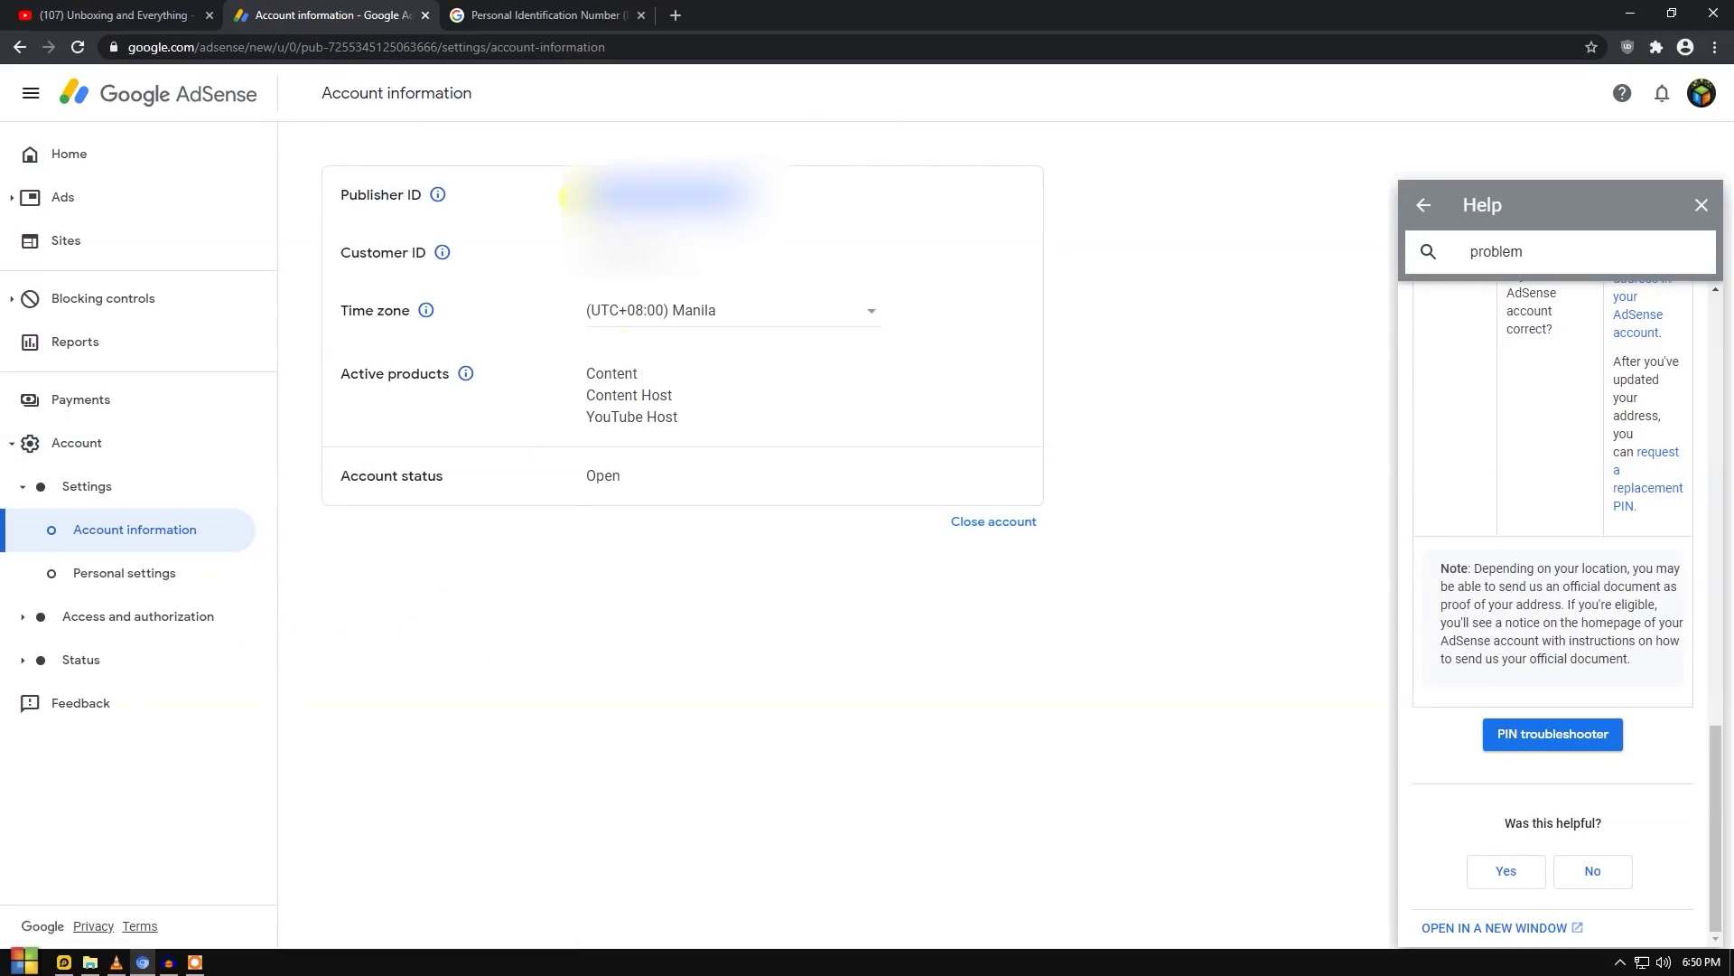
click(94, 9)
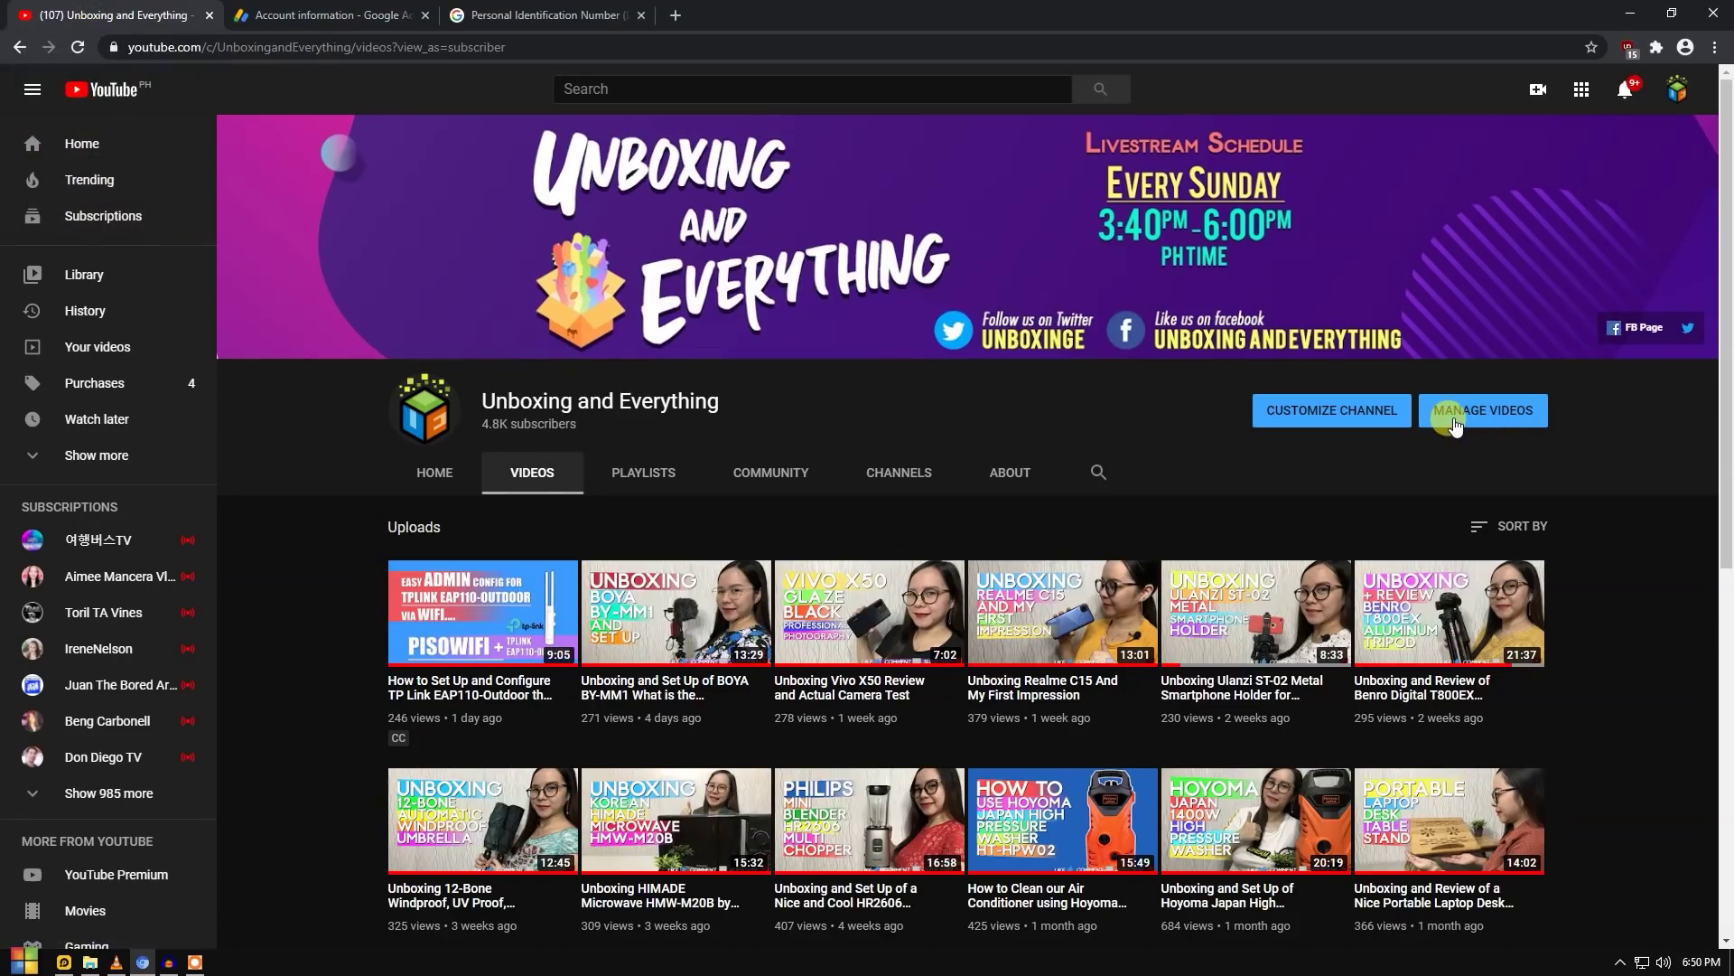
click(1677, 90)
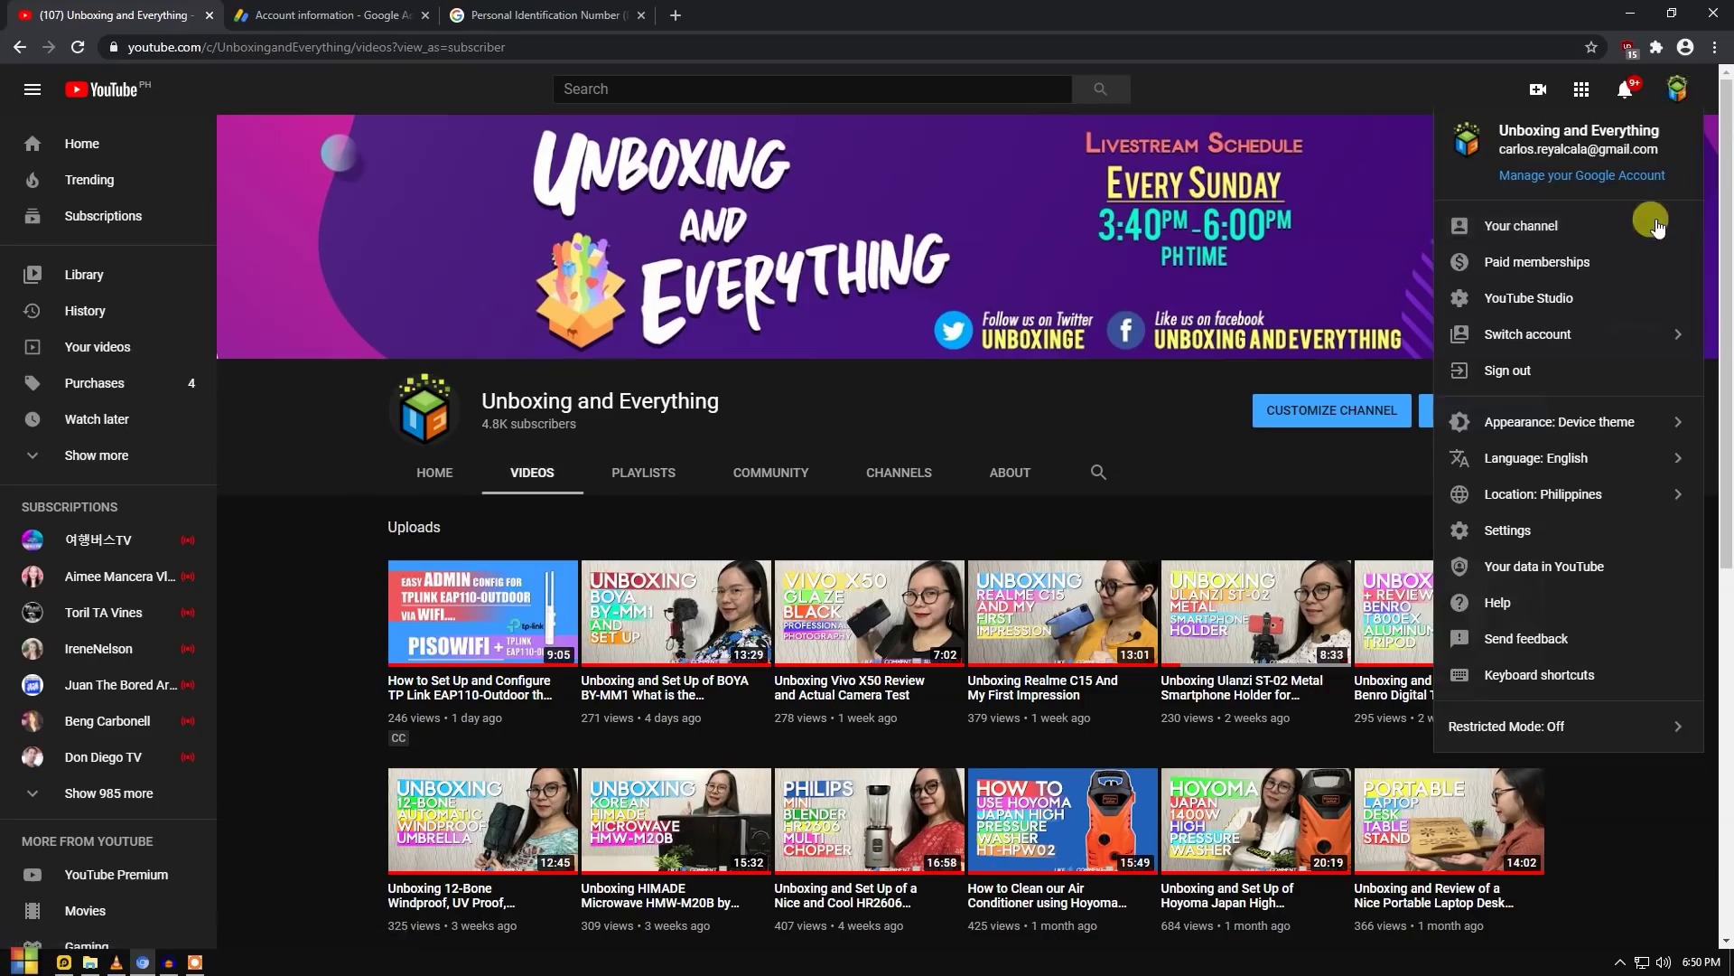
click(1577, 301)
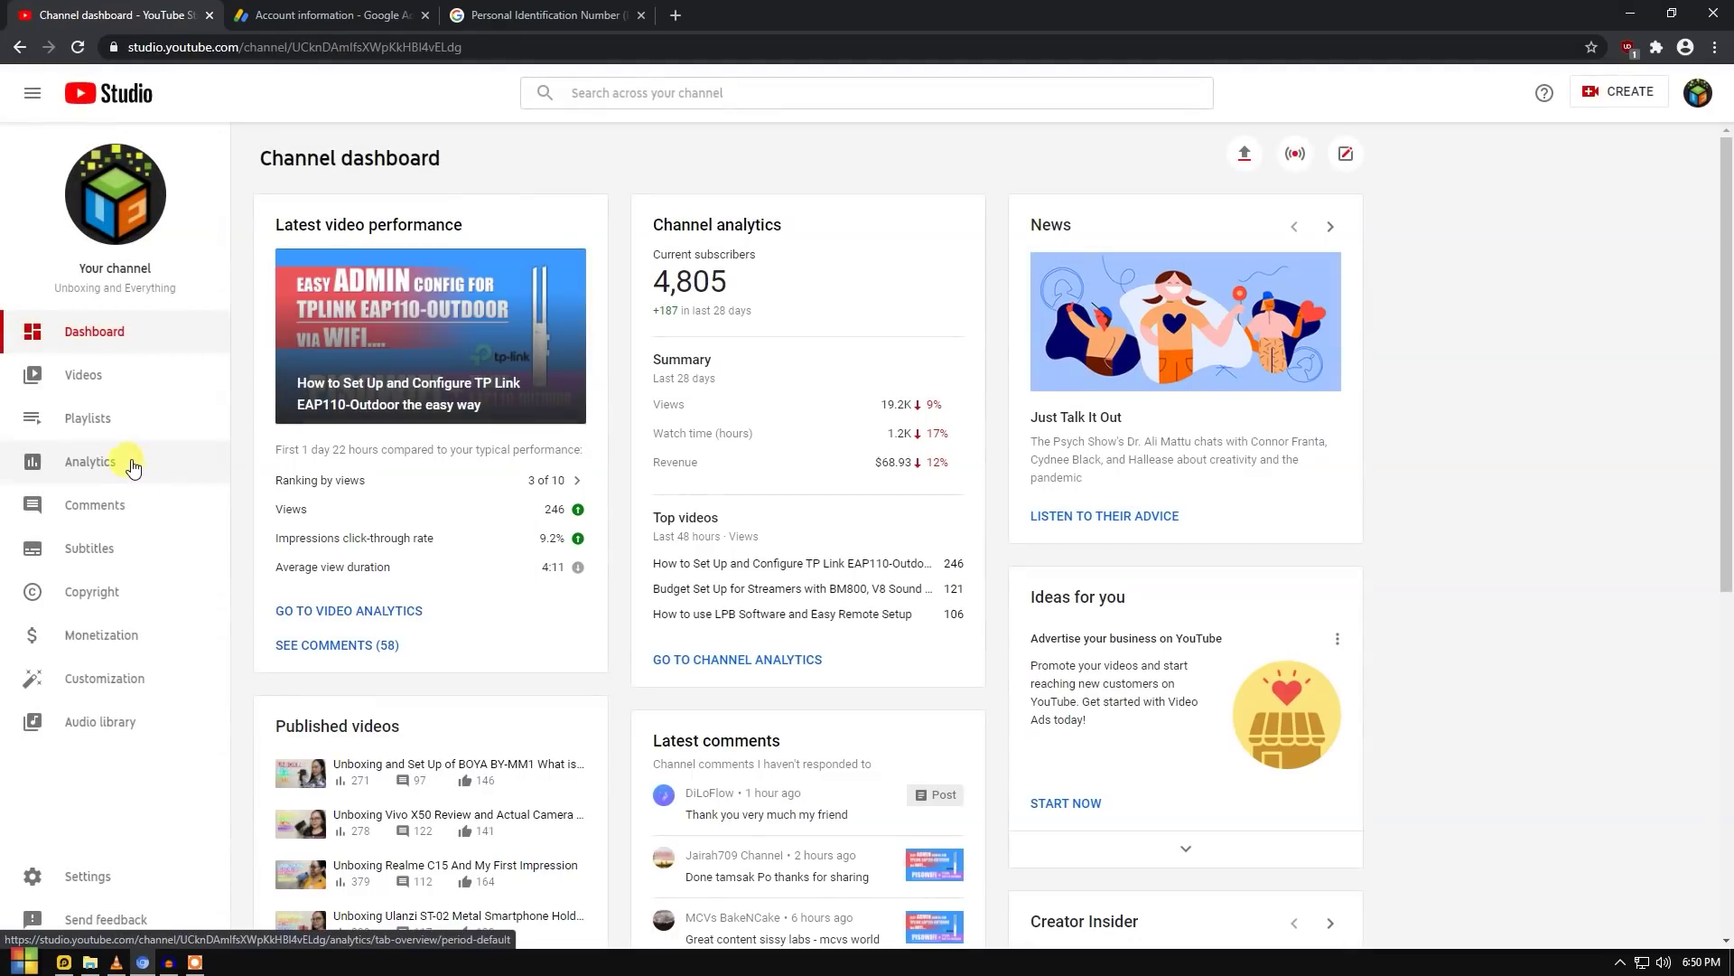
click(115, 634)
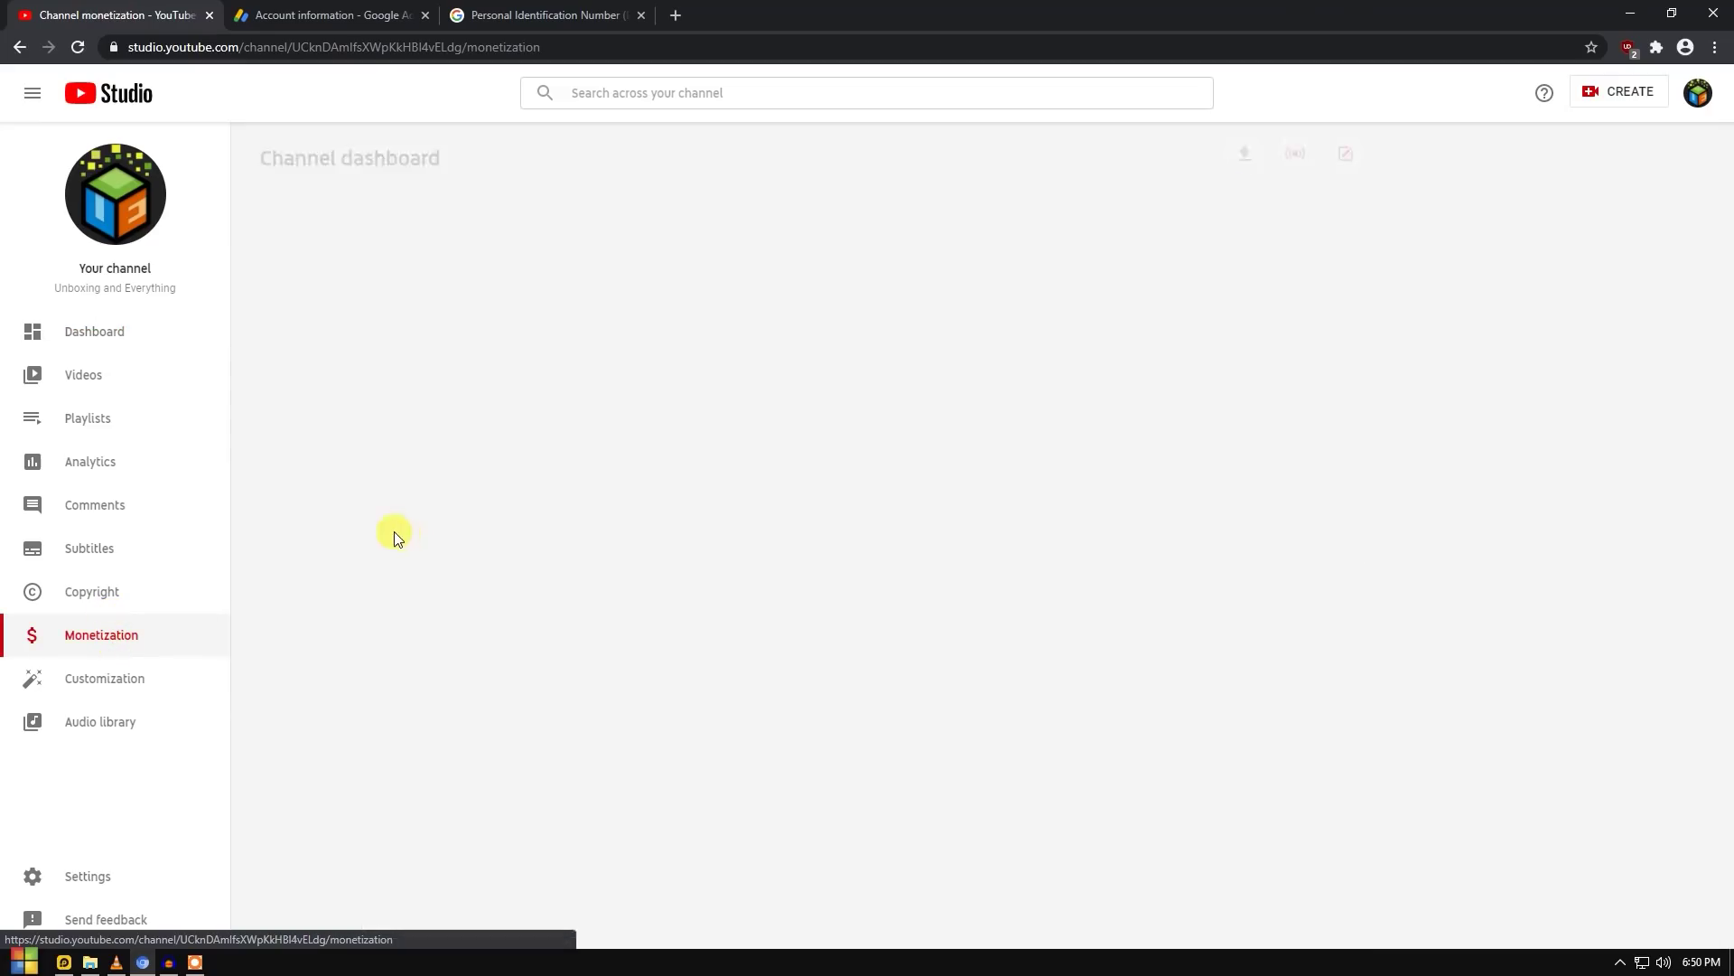
scroll(433, 663, down, 1)
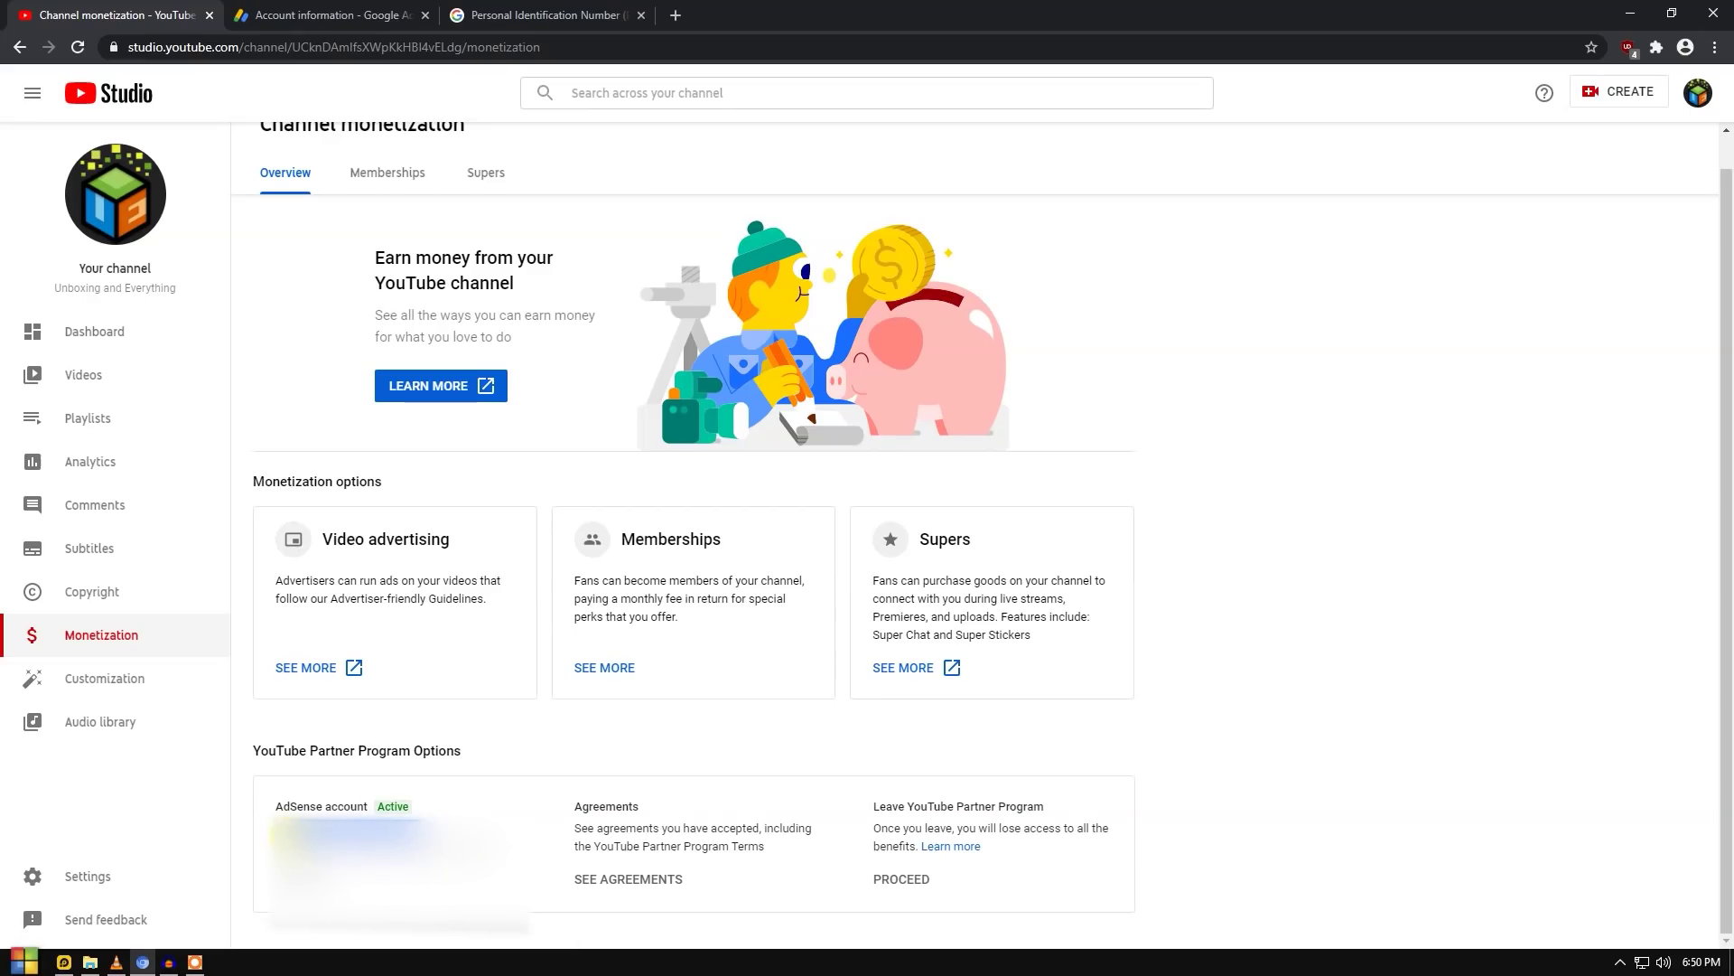
click(301, 20)
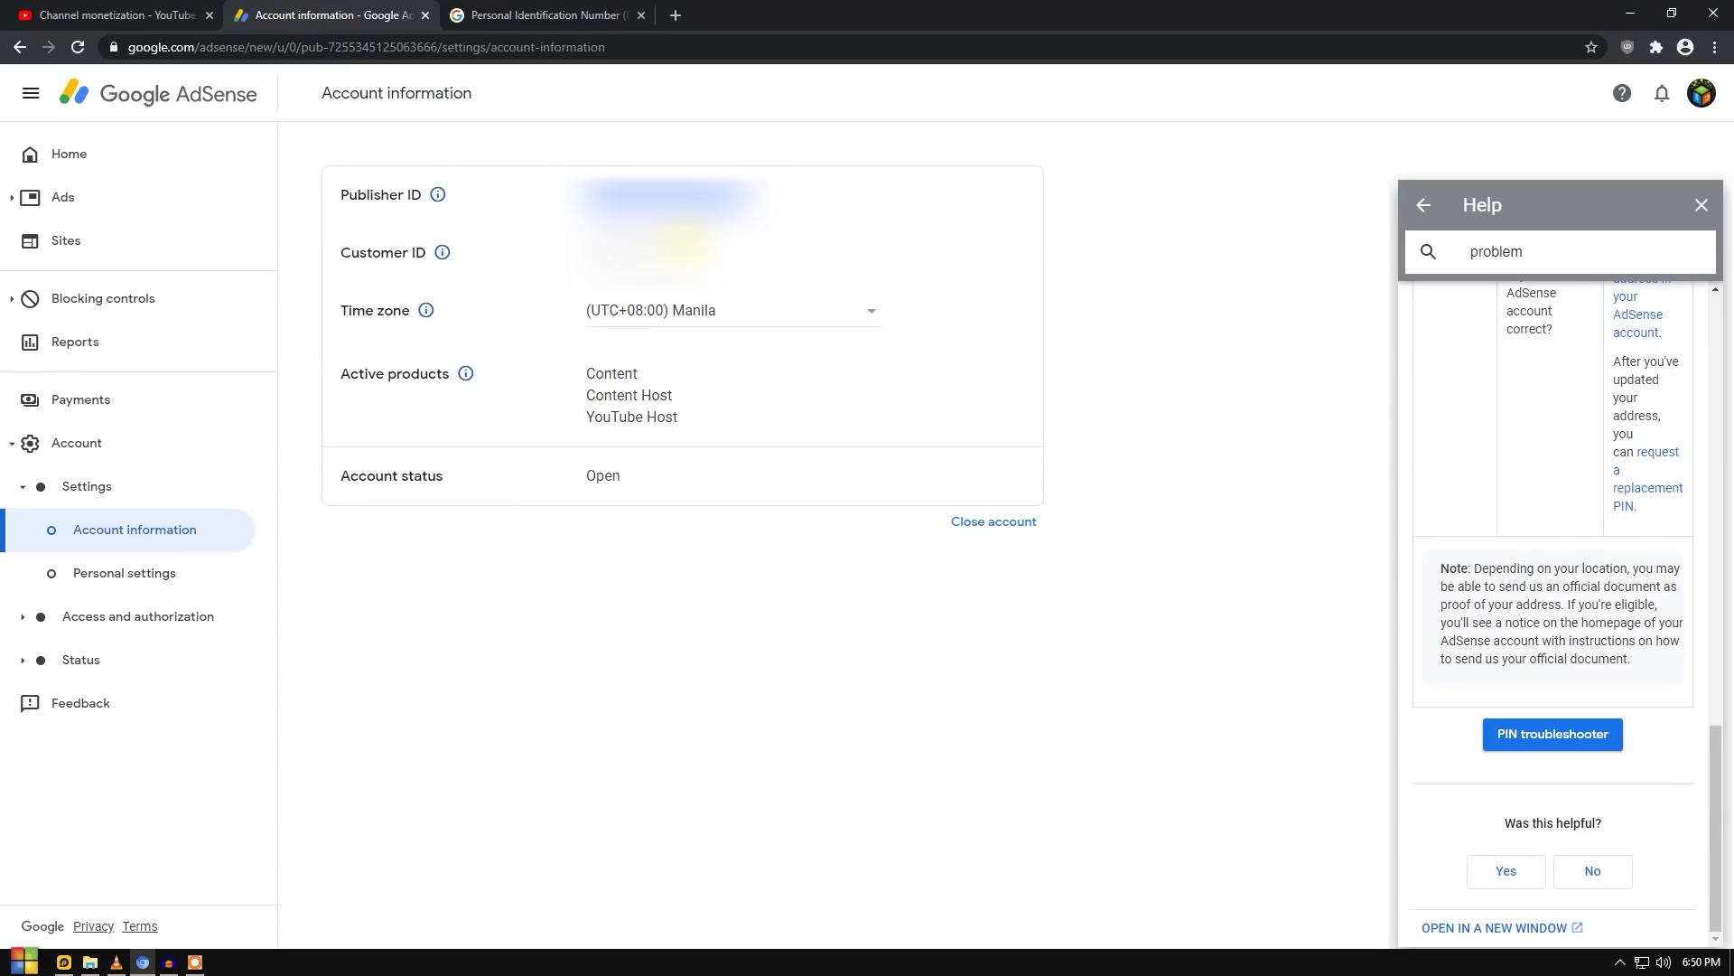
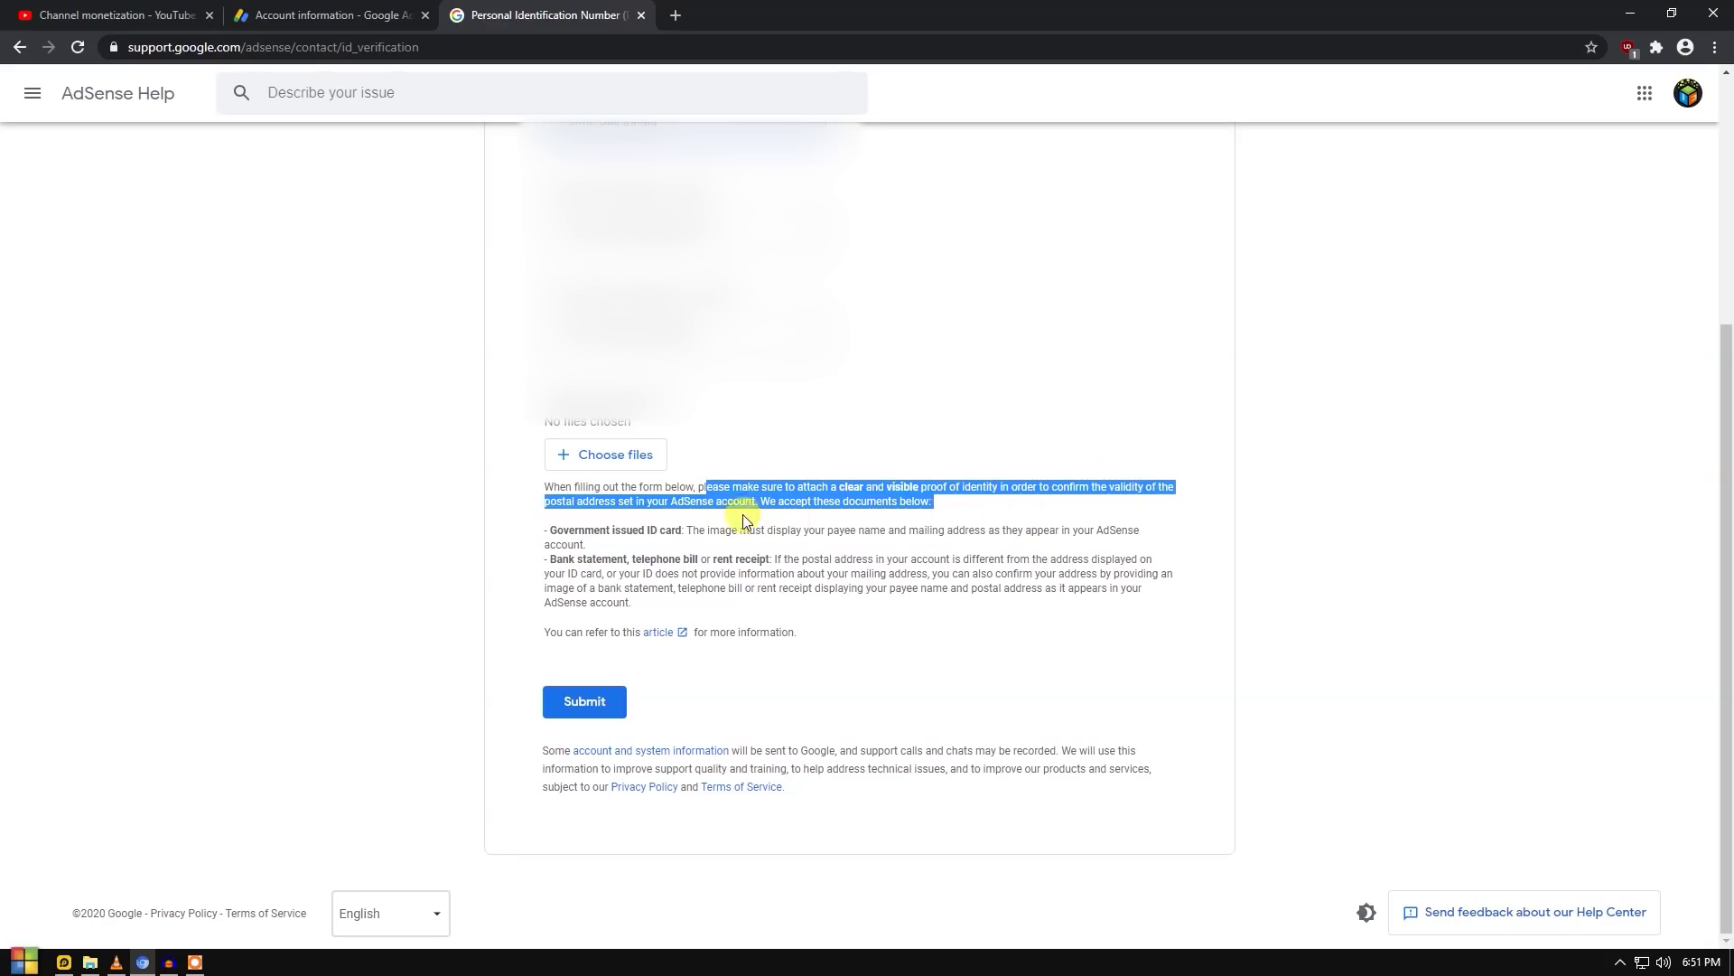
Step: Highlight the accepted proof-of-identity documents in the form's instructions: government issued ID card, bank statement, telephone bill or rent receipt
drag(633, 518, 714, 503)
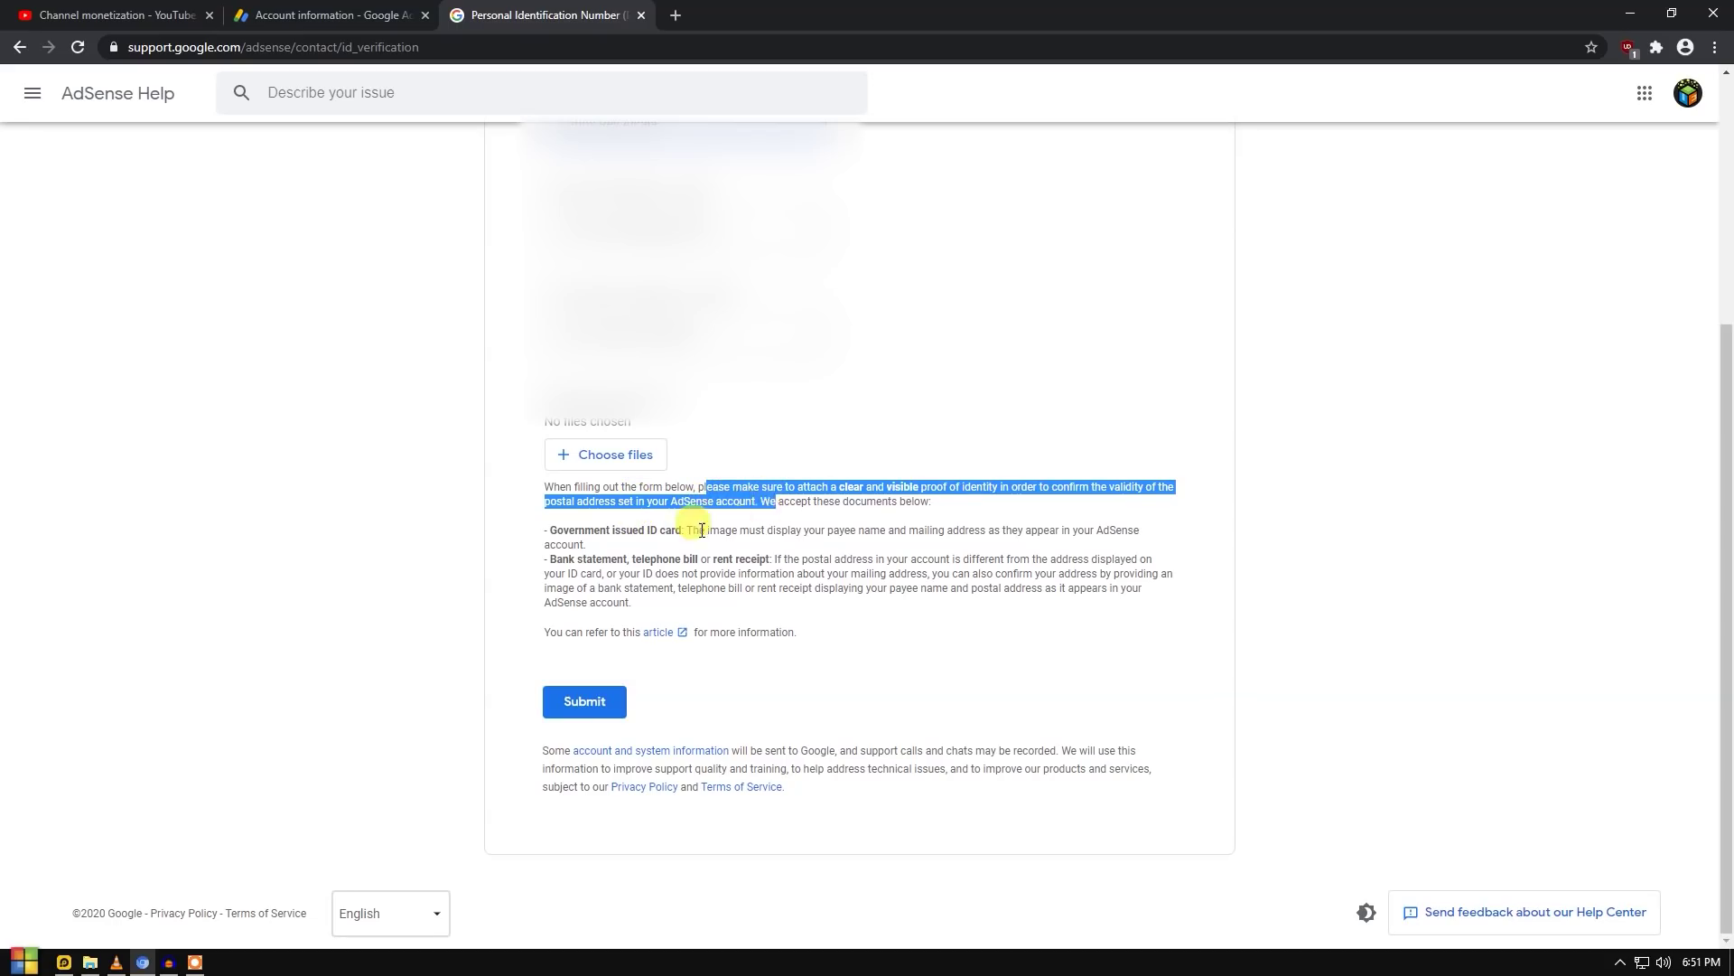
click(700, 530)
drag(559, 526, 684, 529)
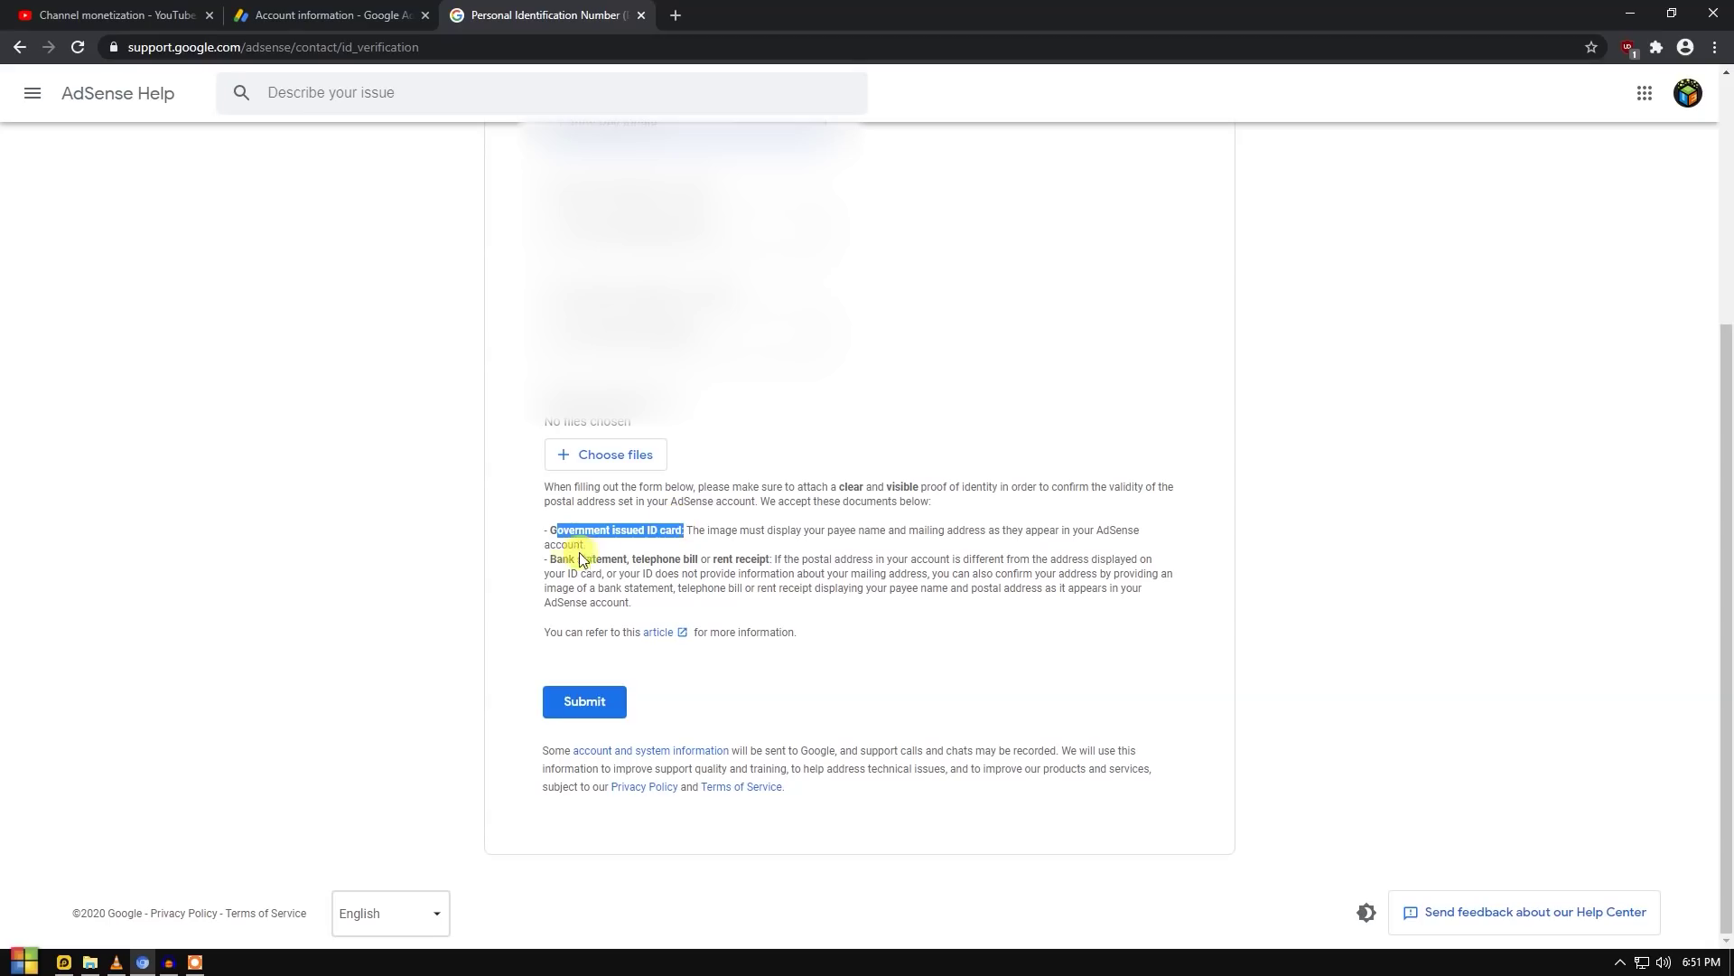
drag(554, 559, 711, 559)
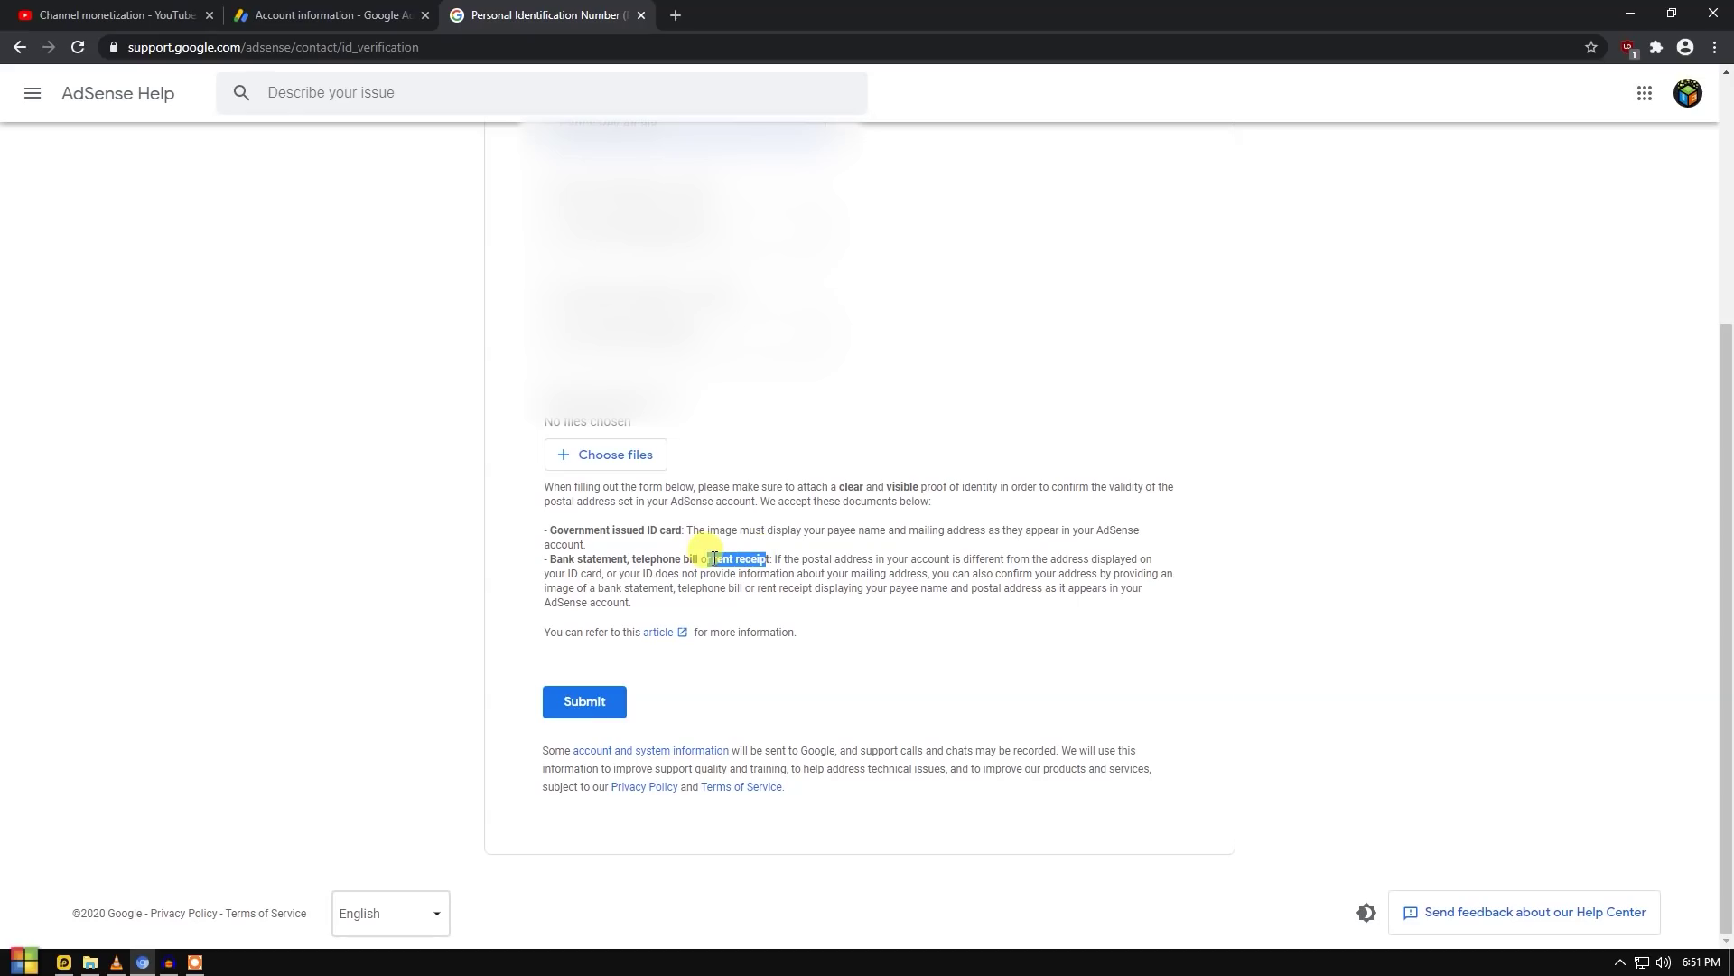
Step: Attach the Capture11 image from the Pictures folder as proof of identity and review the completed form
click(584, 454)
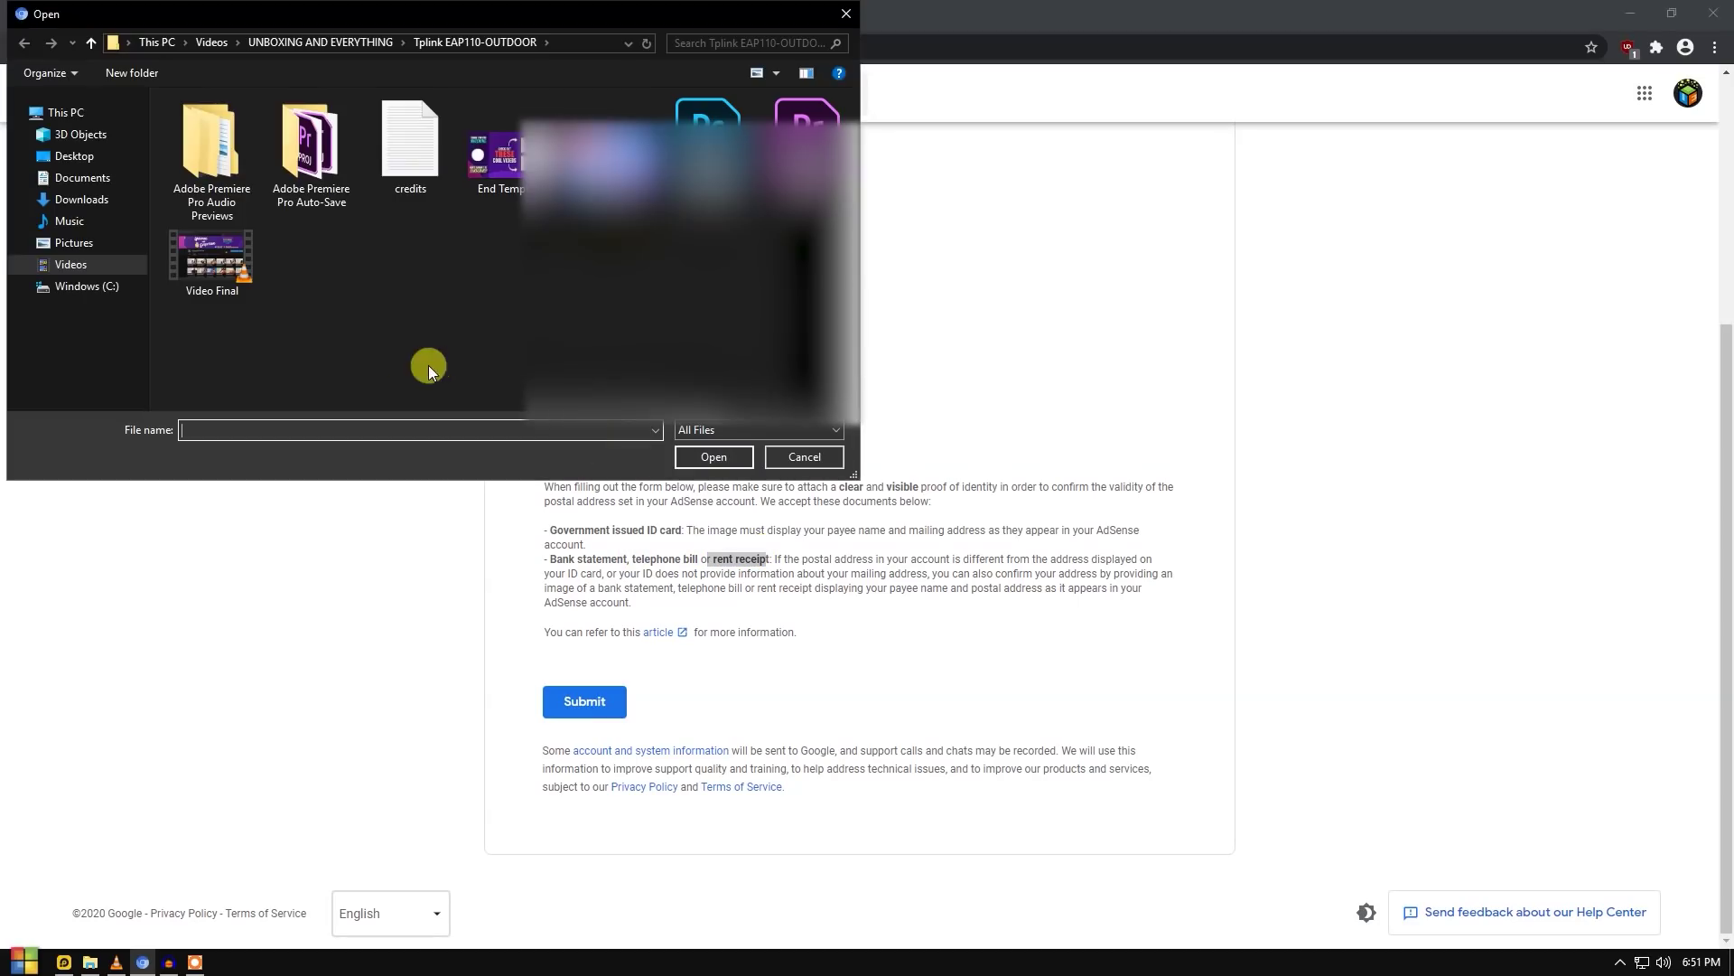
click(77, 242)
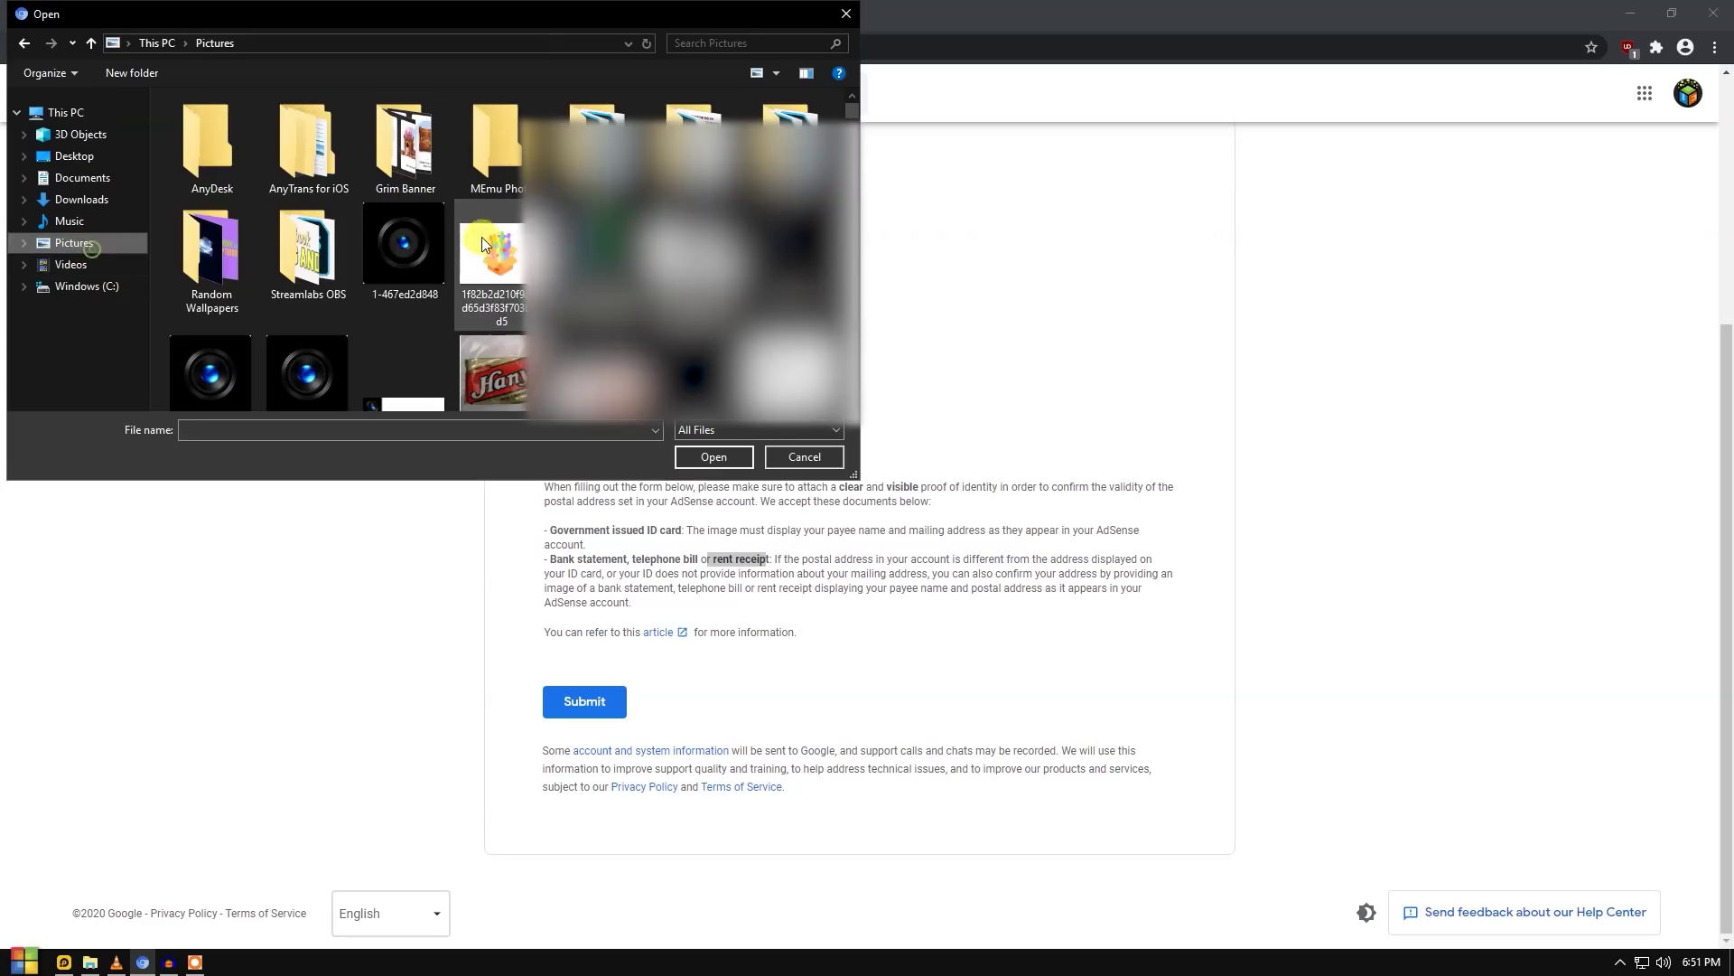
scroll(379, 307, down, 15)
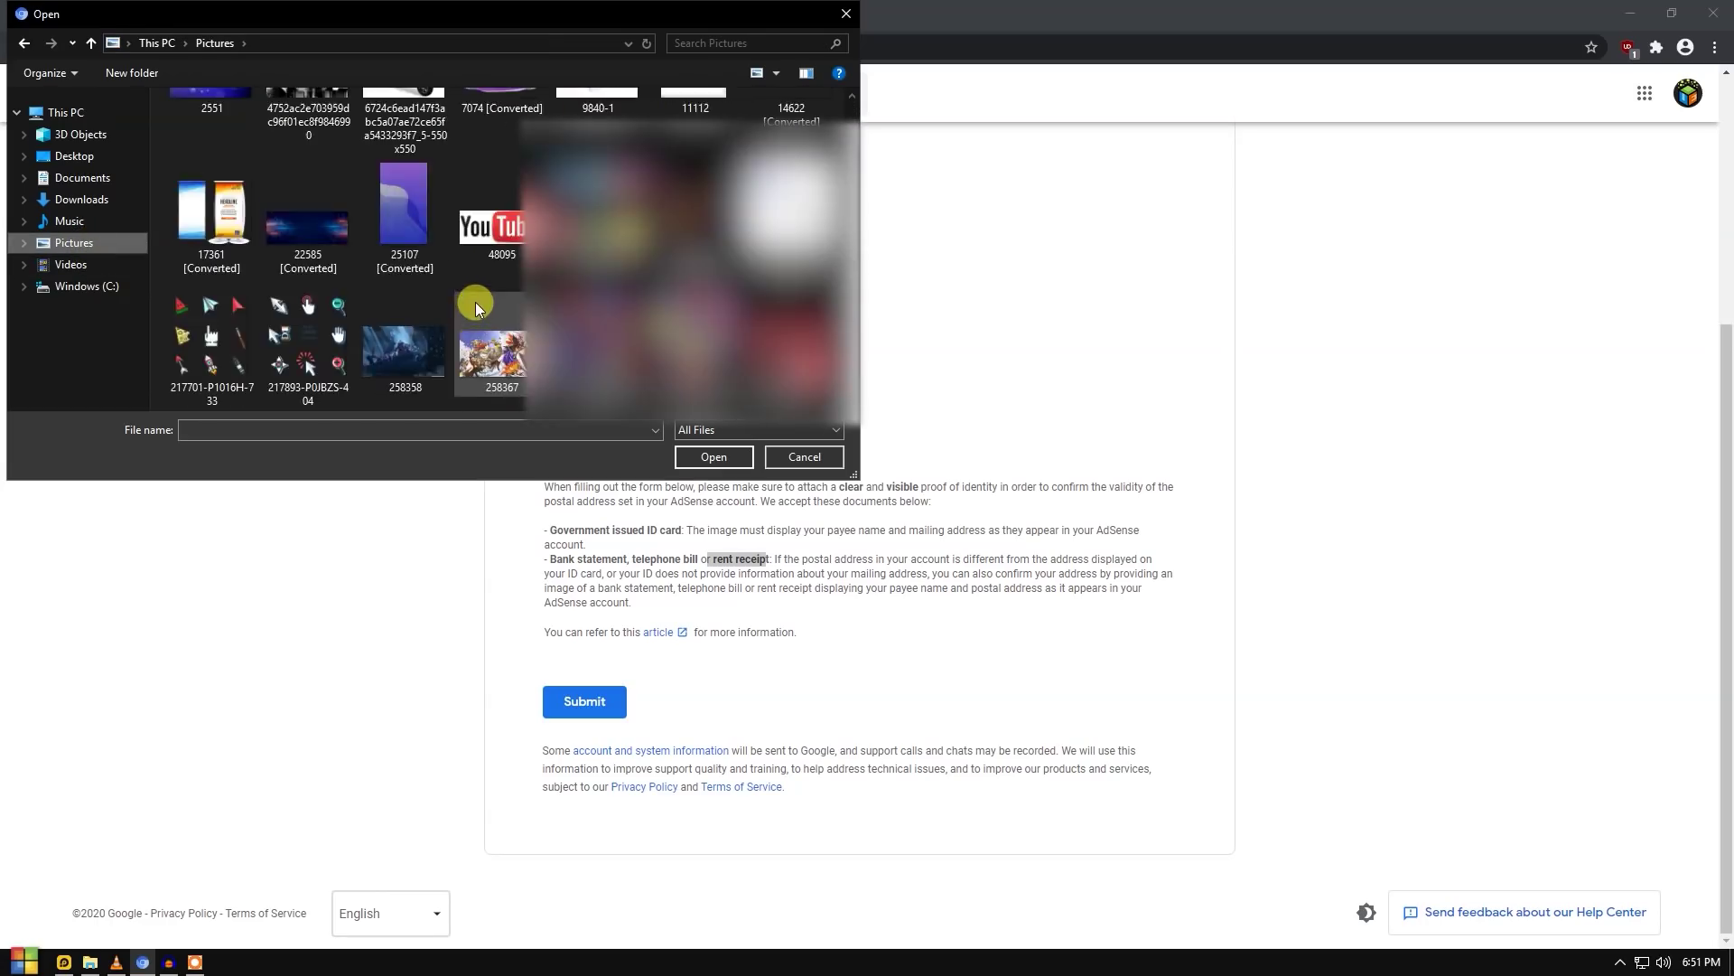
scroll(404, 299, down, 10)
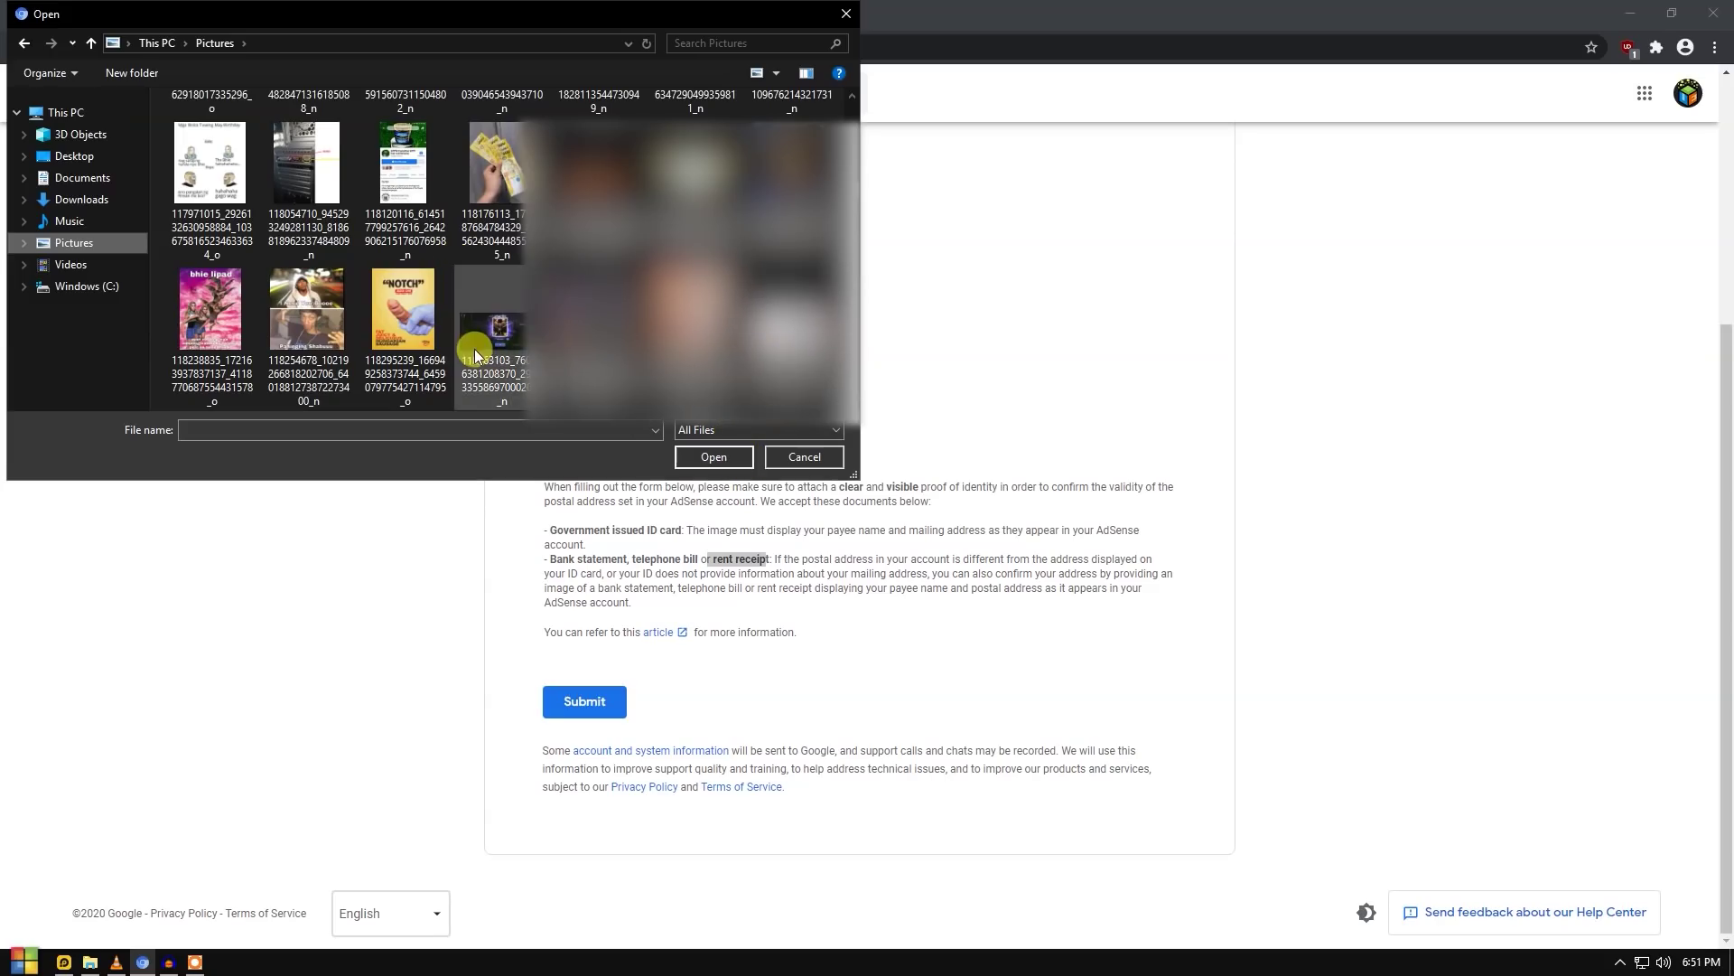
scroll(475, 350, down, 3)
scroll(476, 345, down, 2)
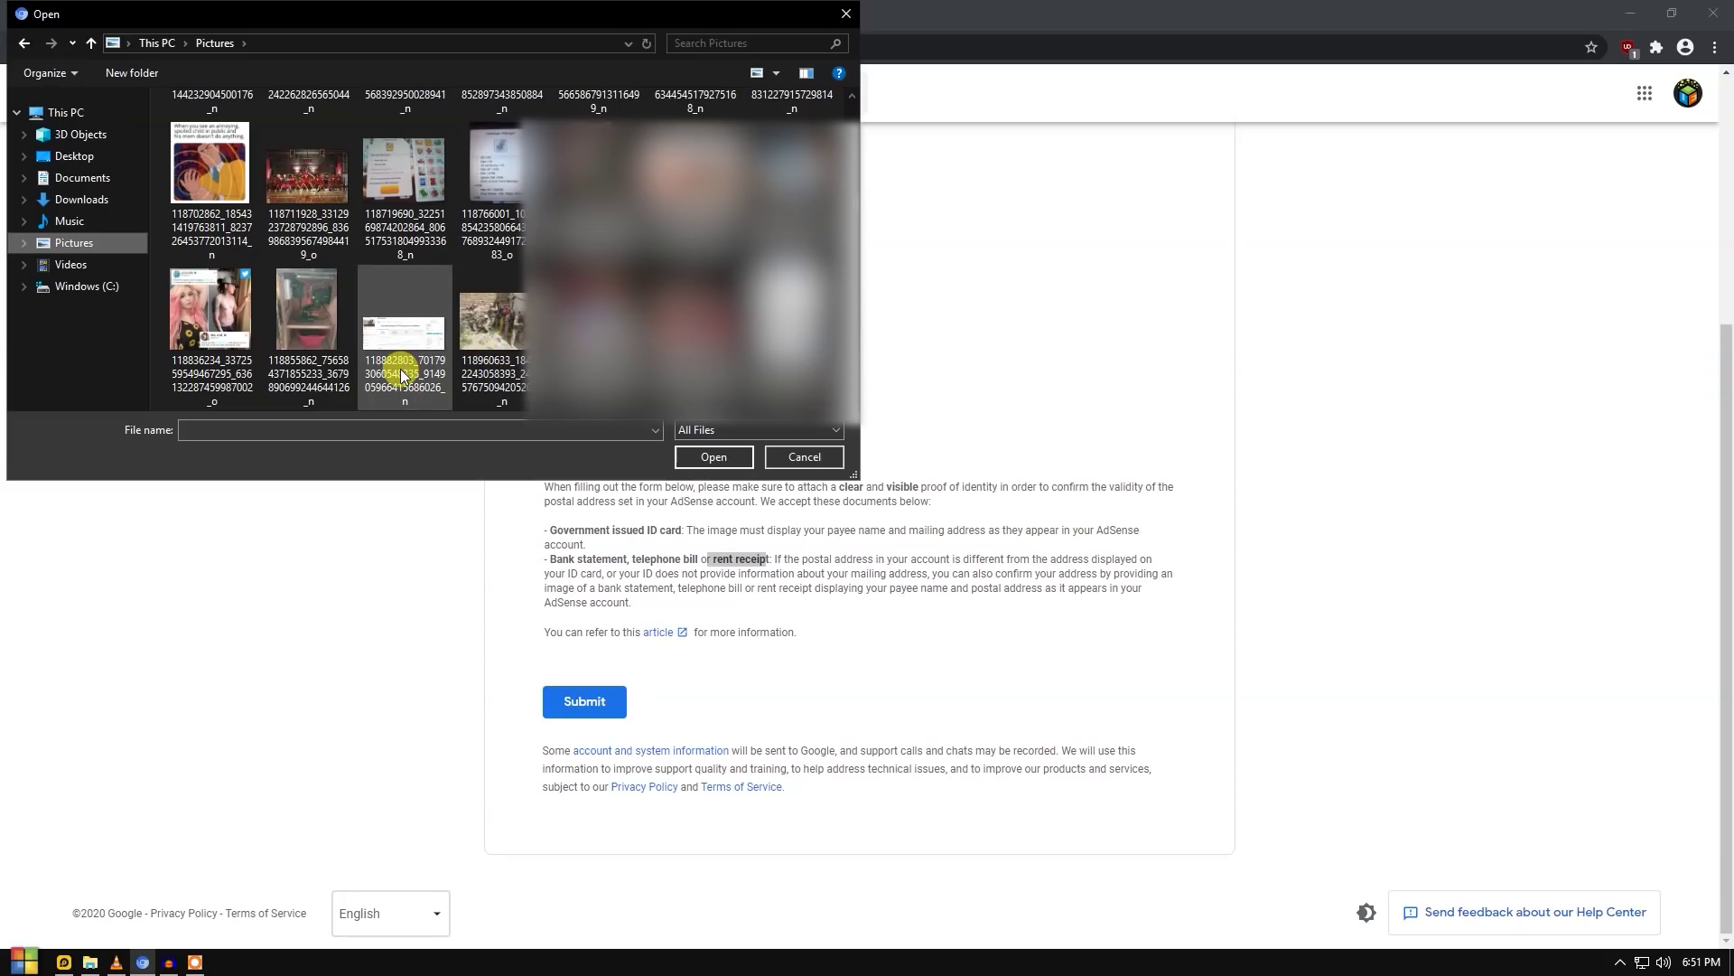
scroll(401, 369, down, 2)
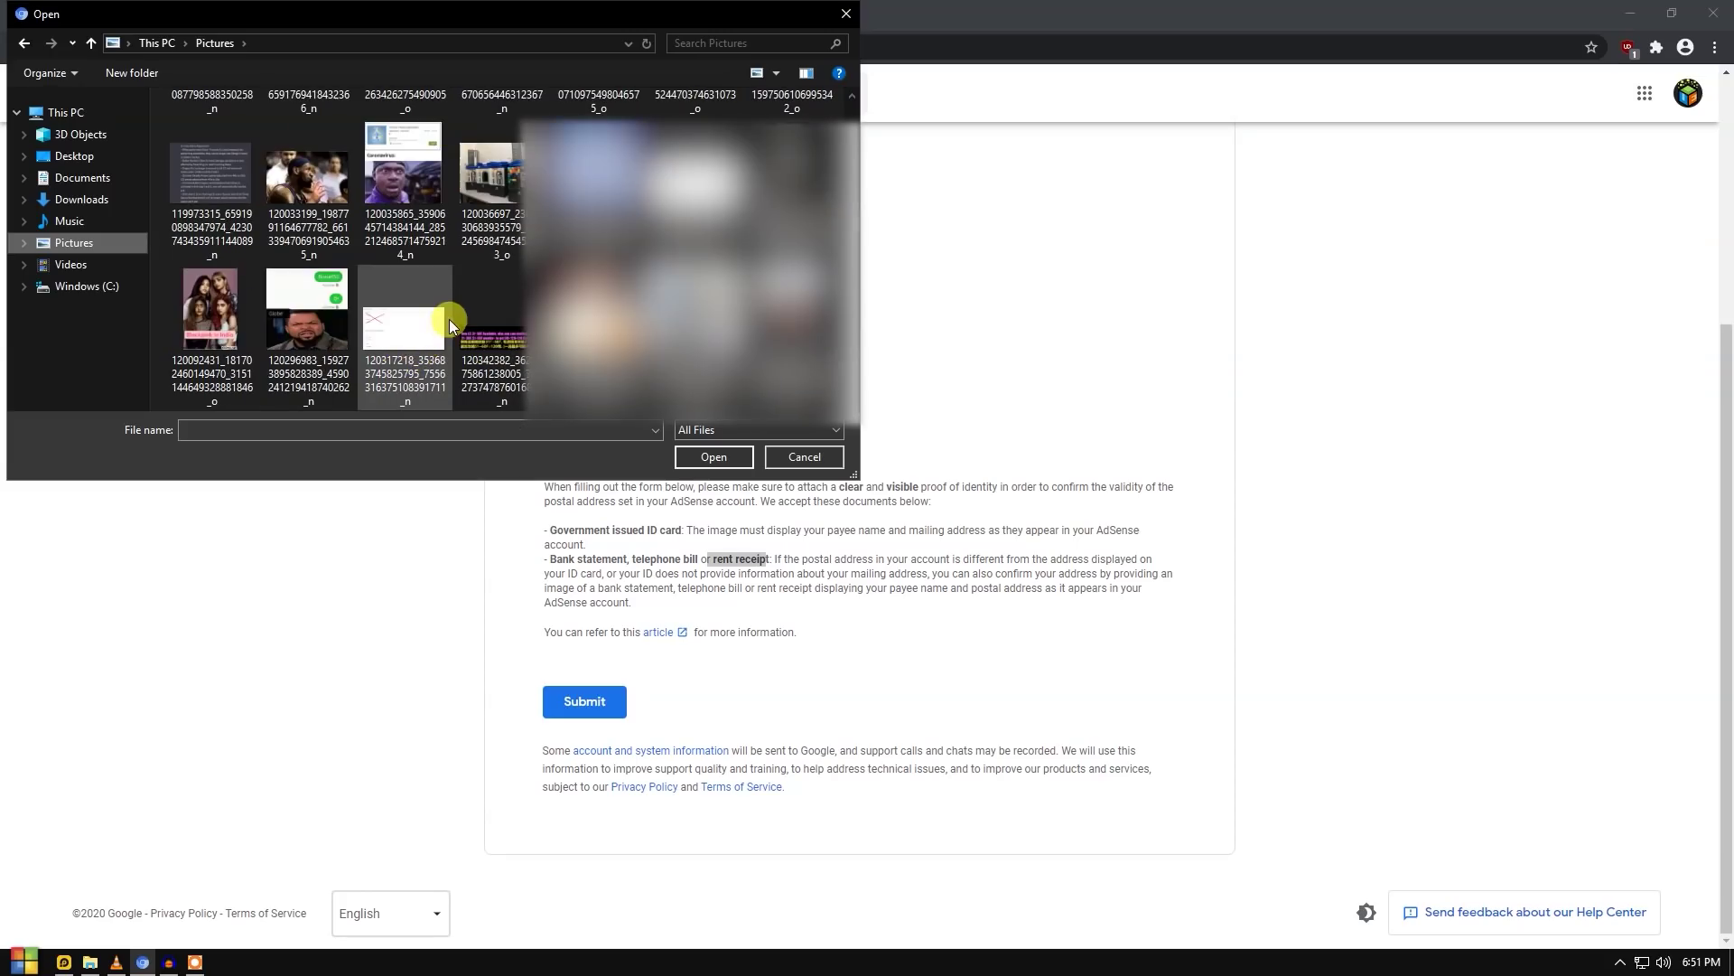
scroll(438, 330, down, 2)
scroll(415, 347, down, 8)
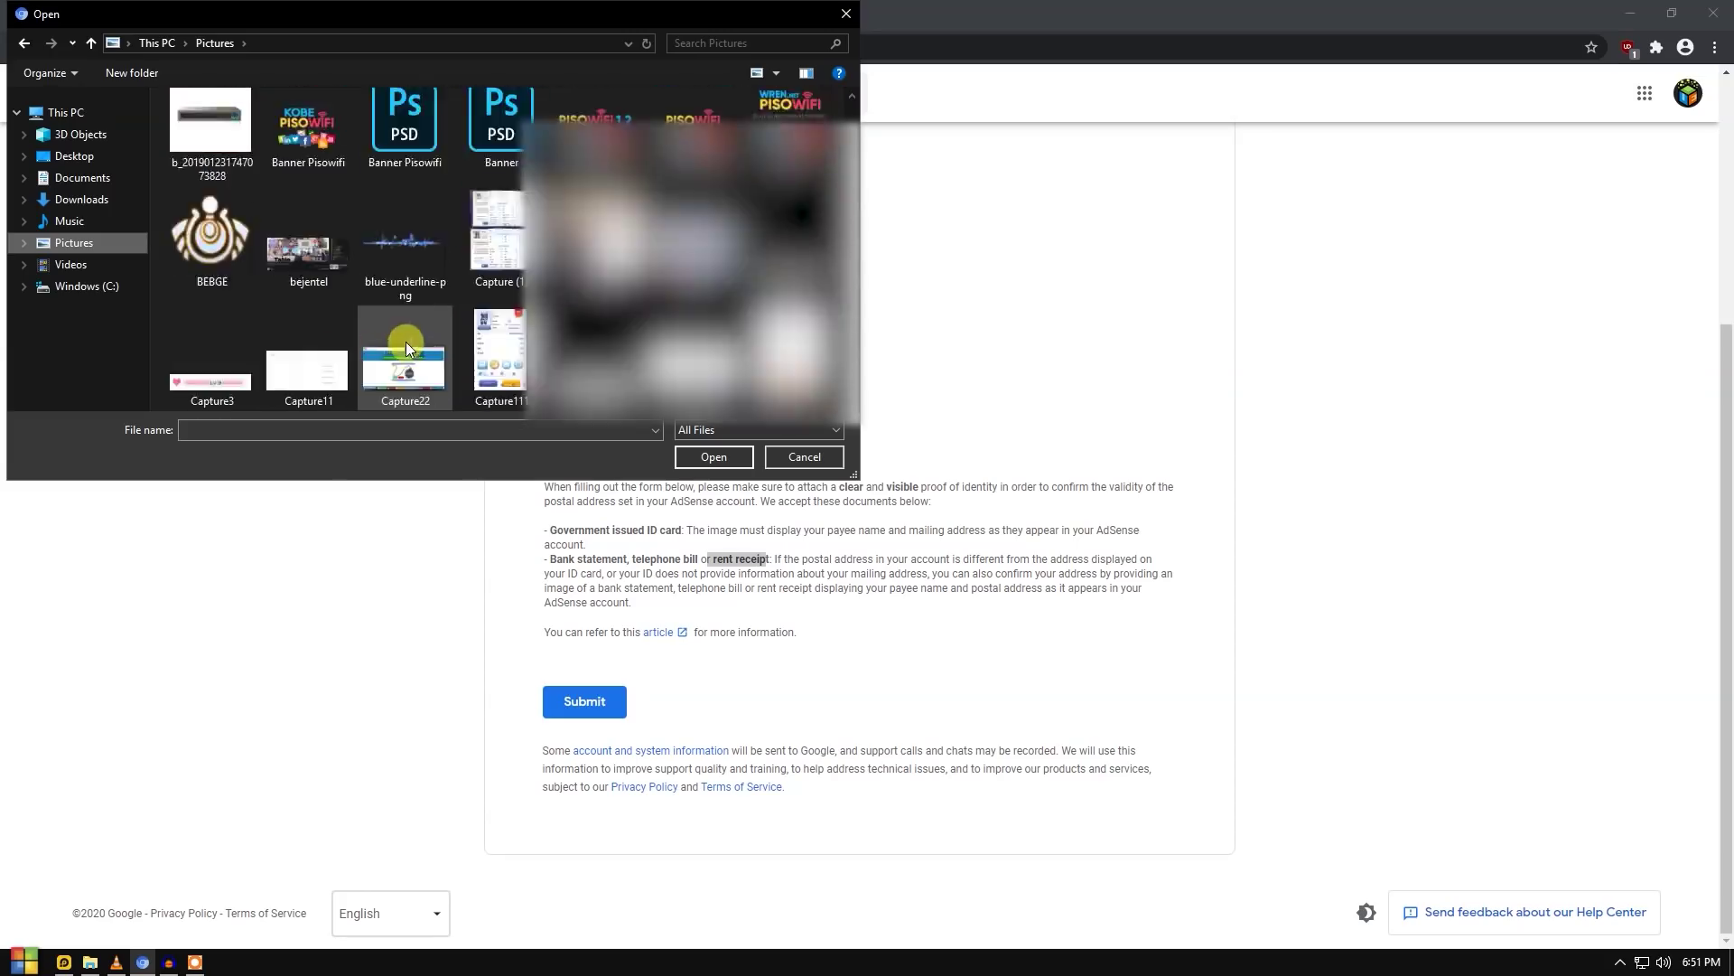
click(313, 377)
click(730, 463)
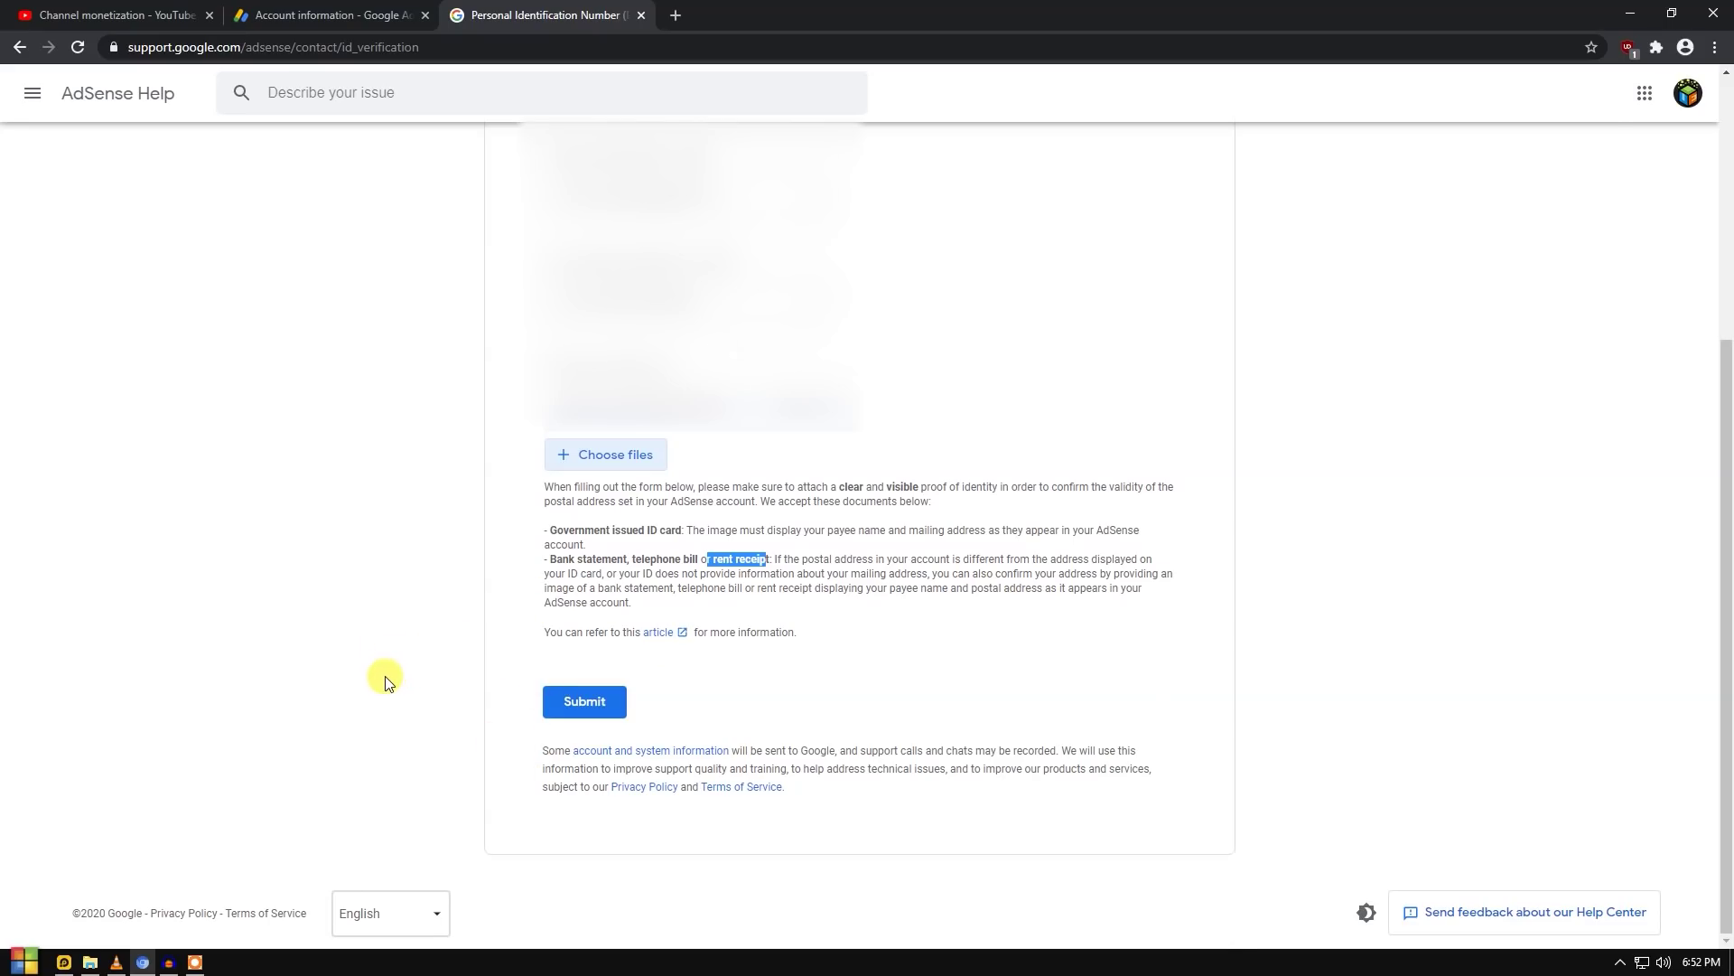
scroll(388, 677, up, 4)
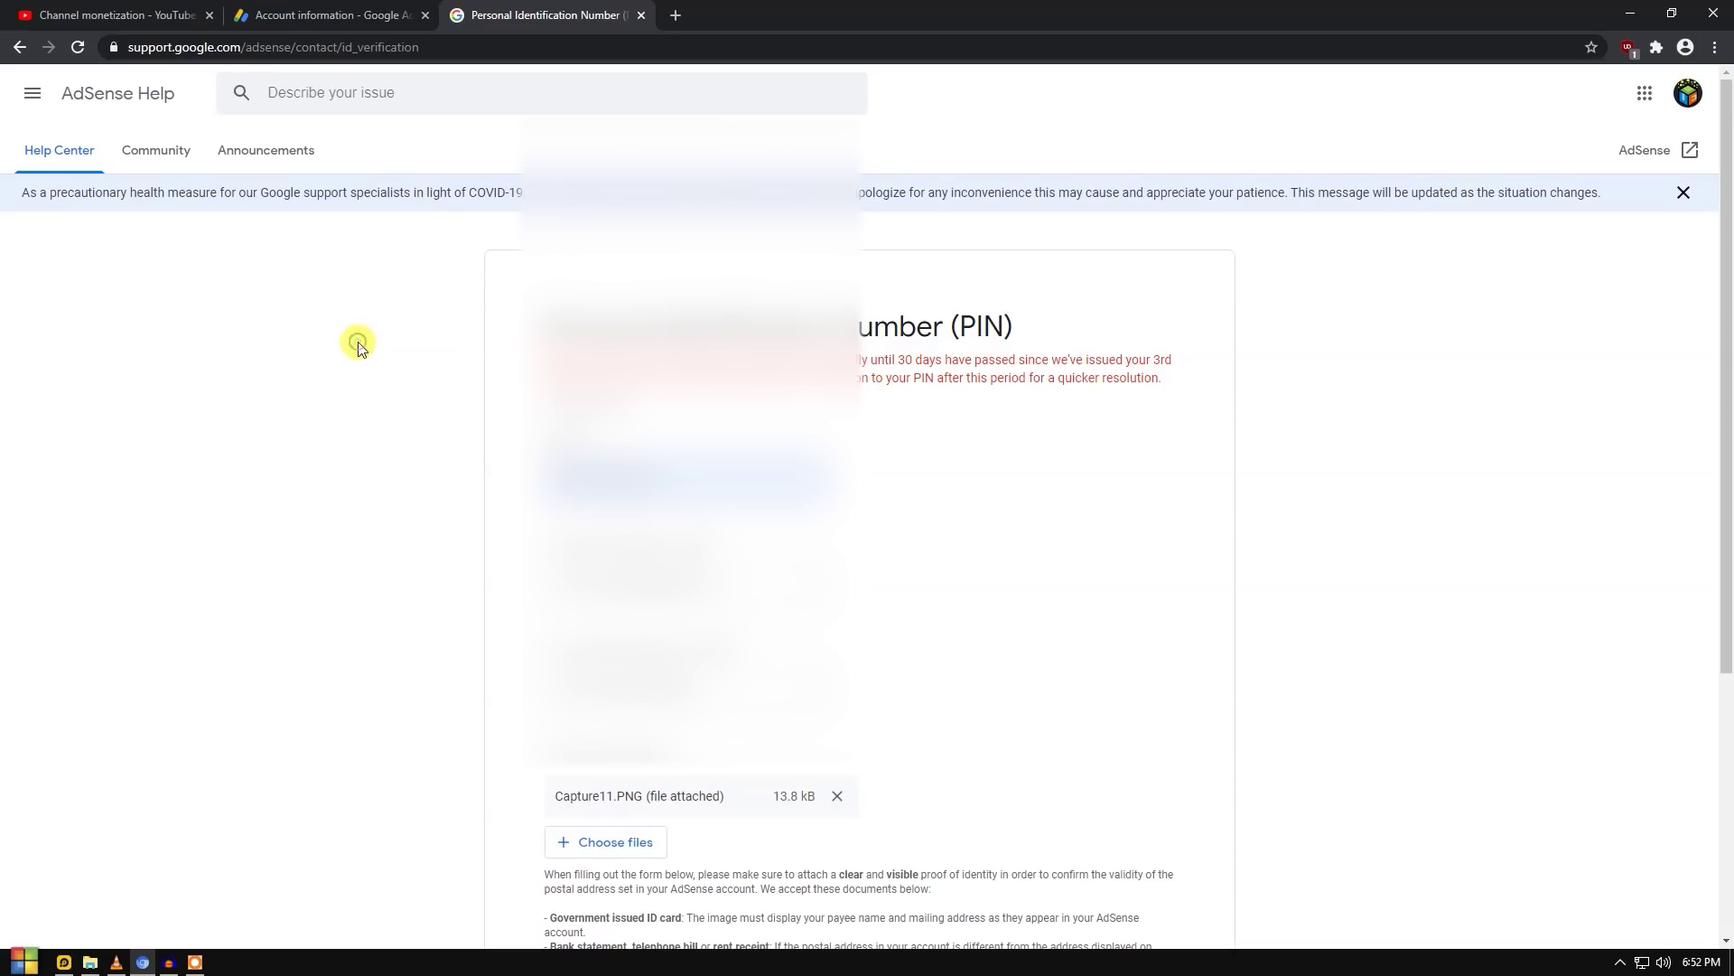
scroll(389, 398, down, 3)
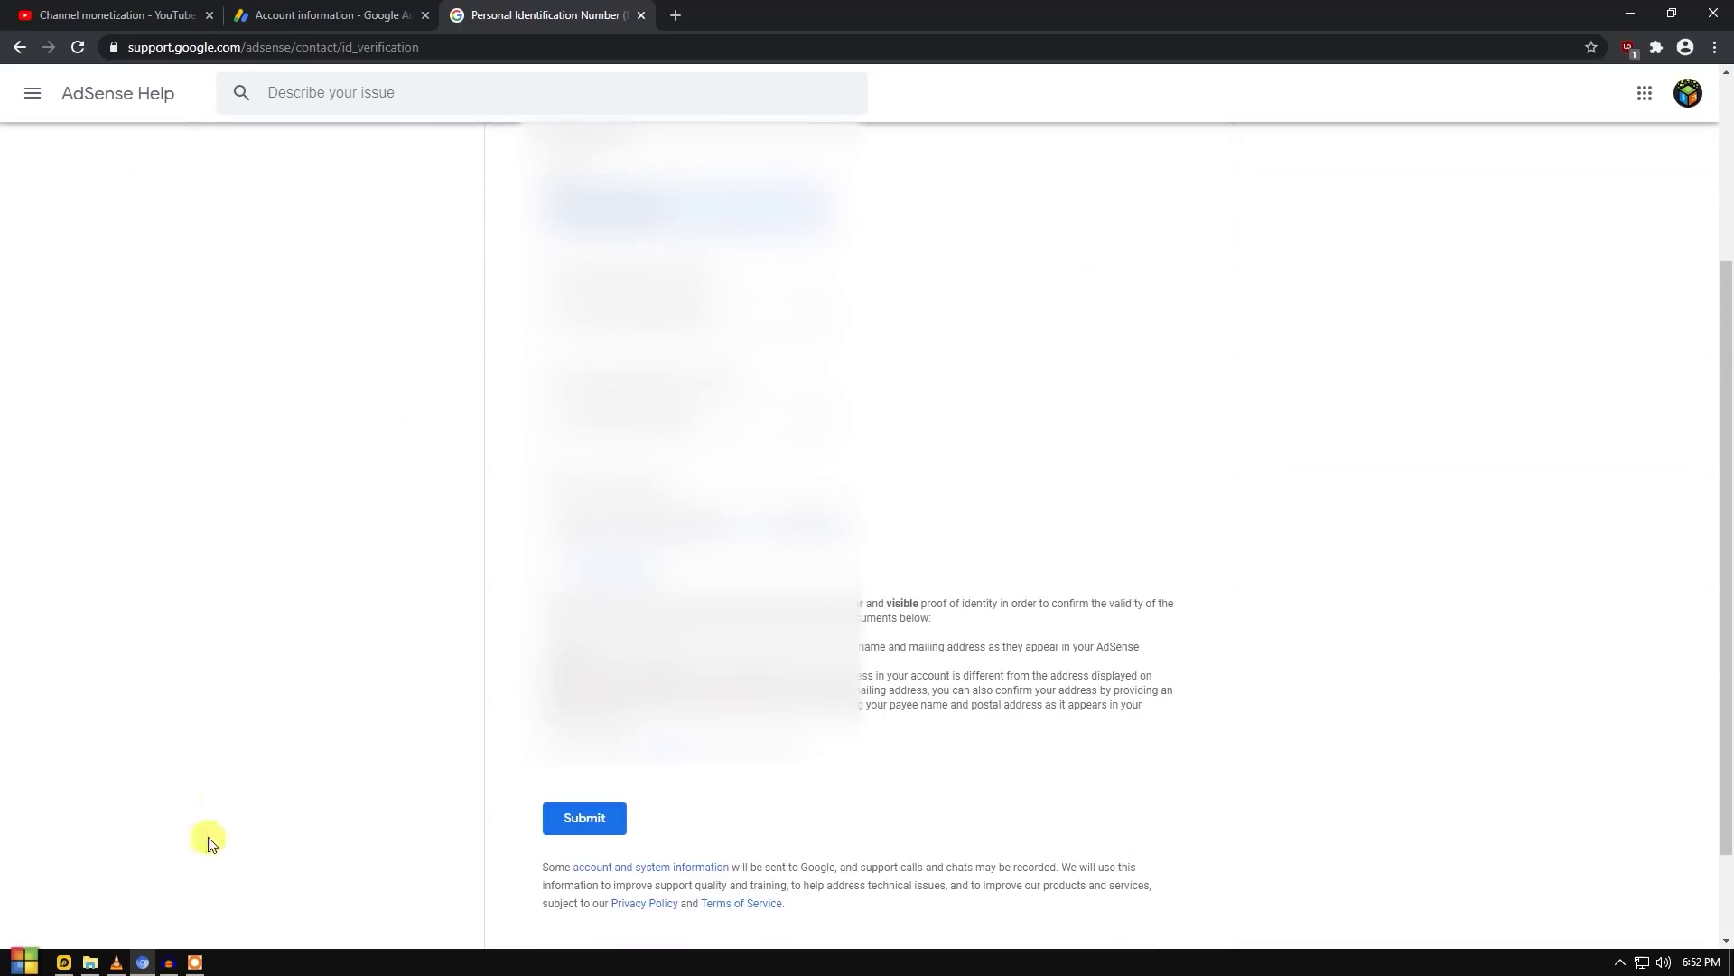
Step: Open the Gmail inbox in a new browser tab
click(676, 16)
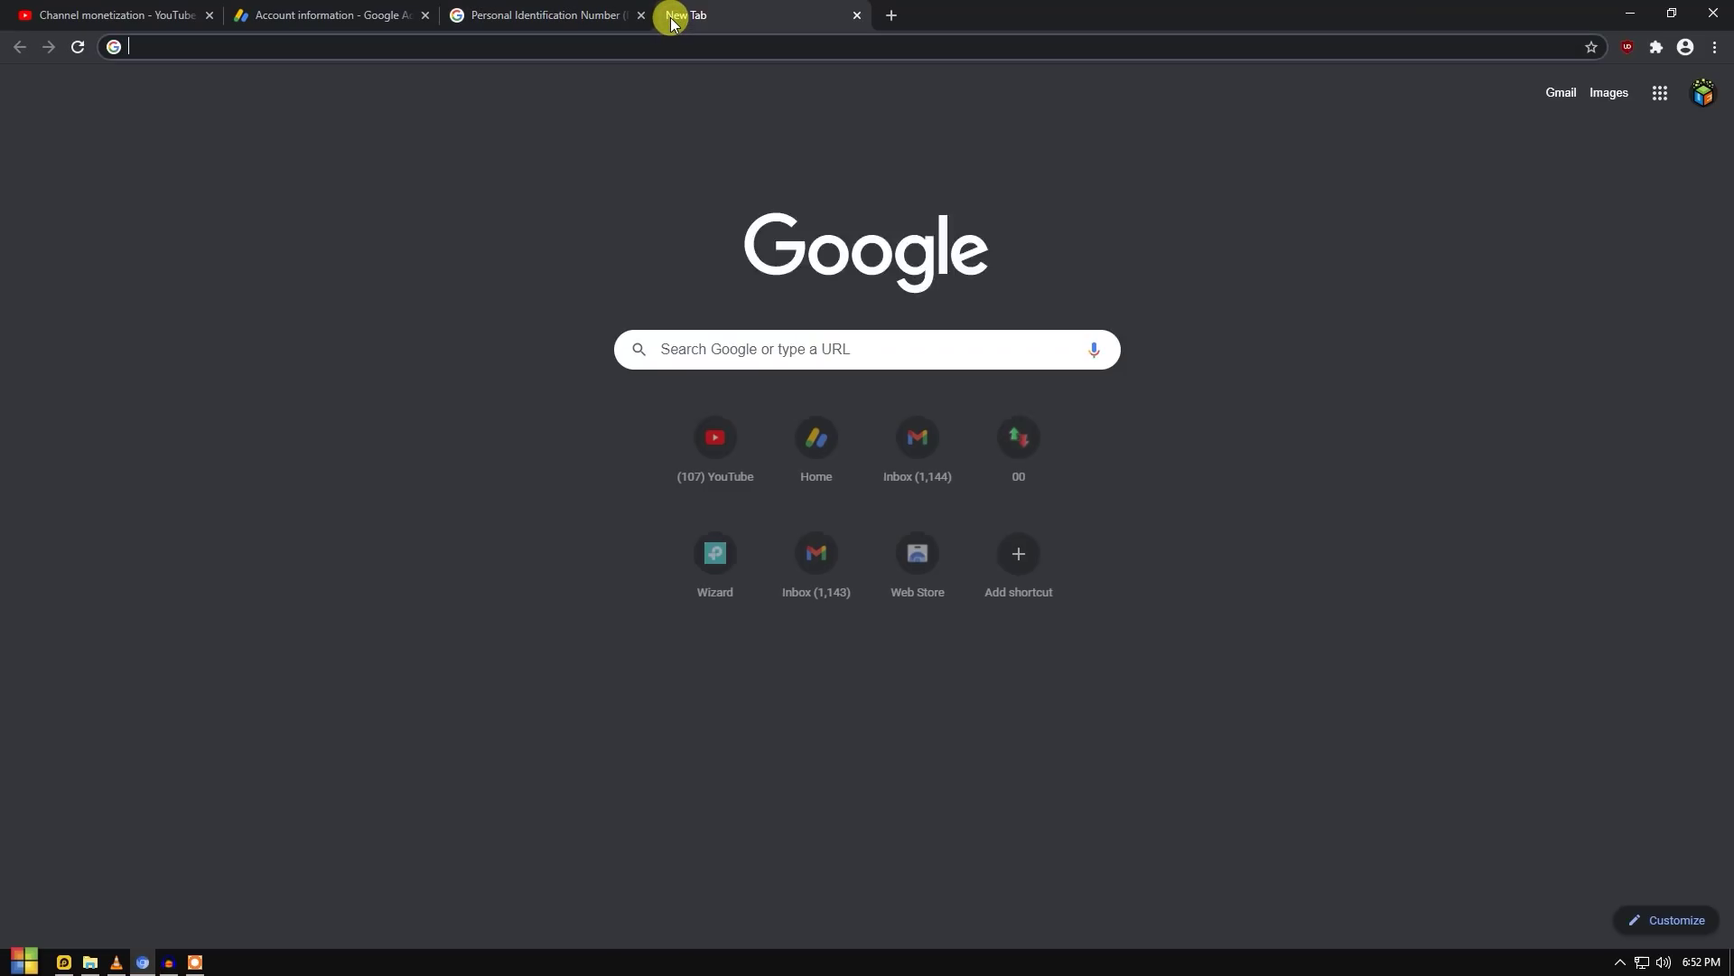
text(gn)
key(BackSpace)
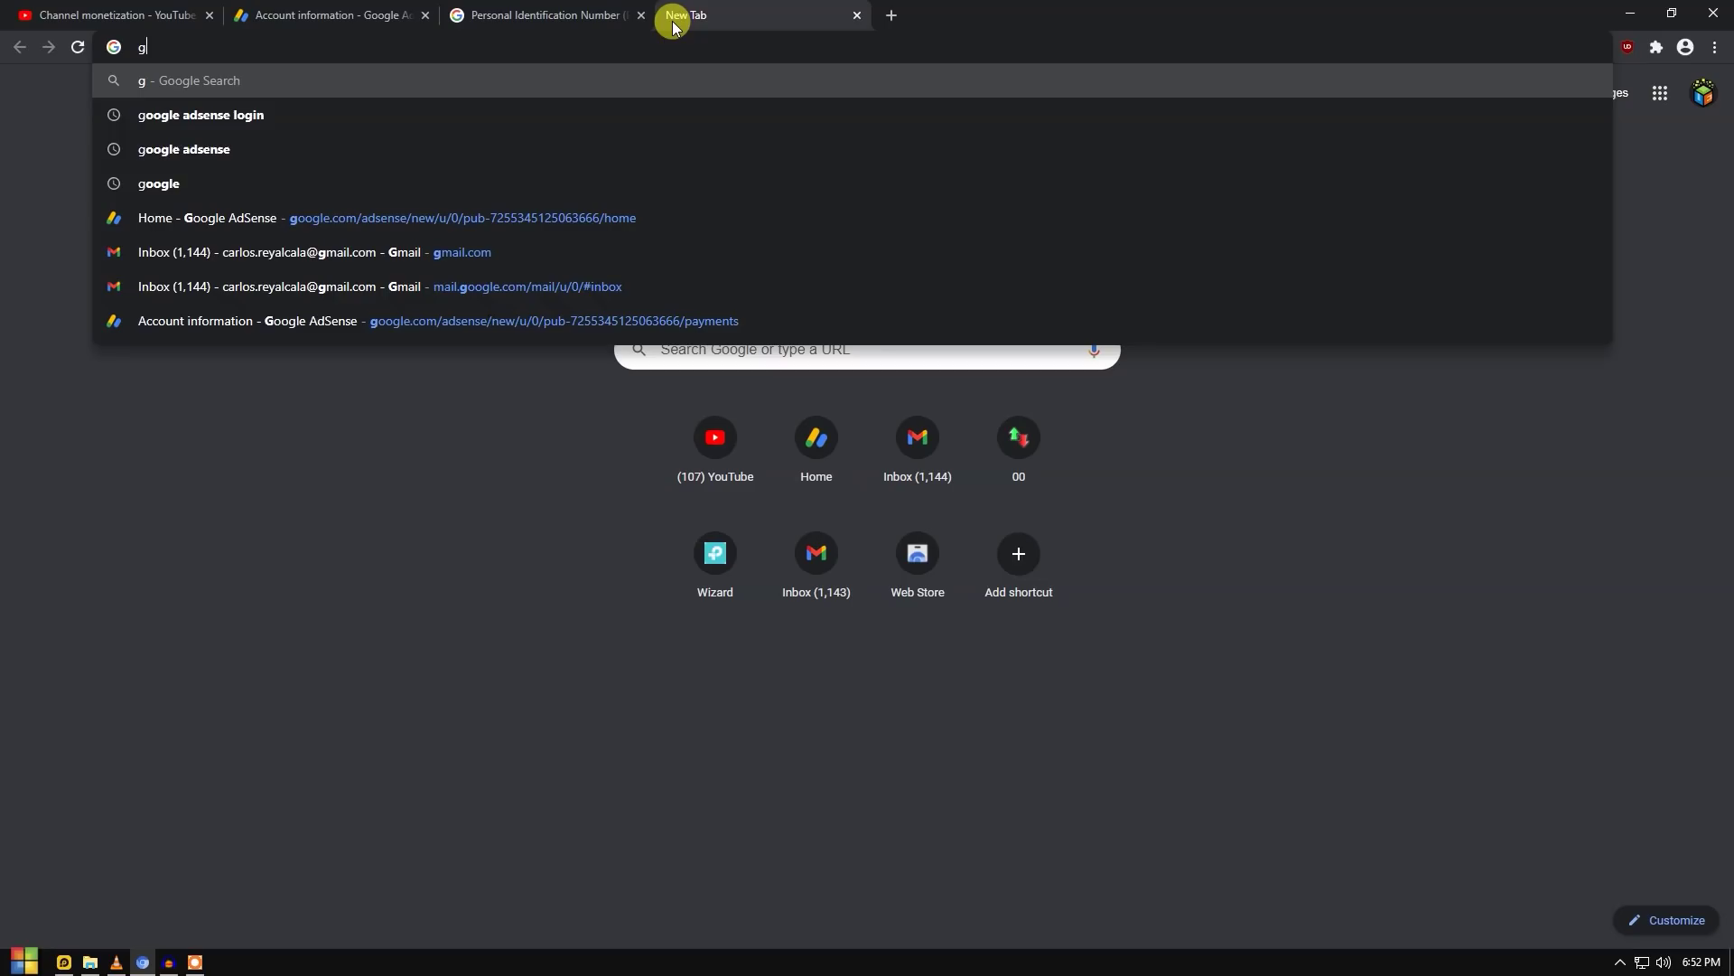
click(914, 441)
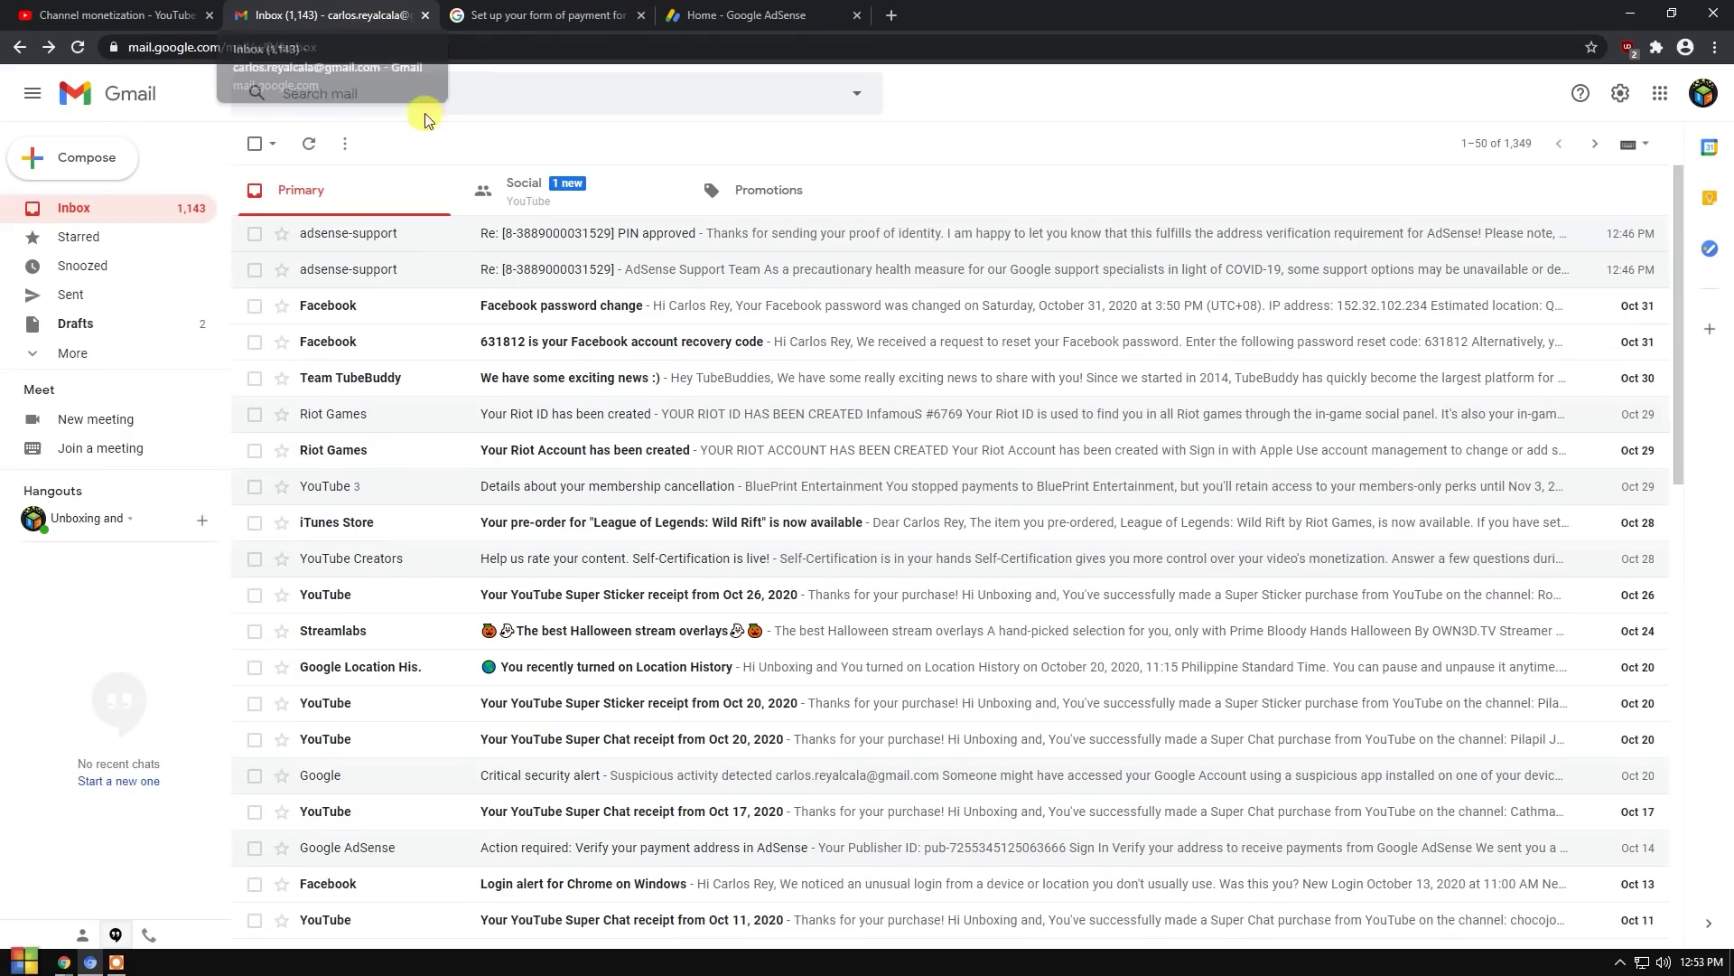
Step: Read the AdSense support acknowledgement email, and highlight the arrival time of the "PIN approved" reply
click(618, 284)
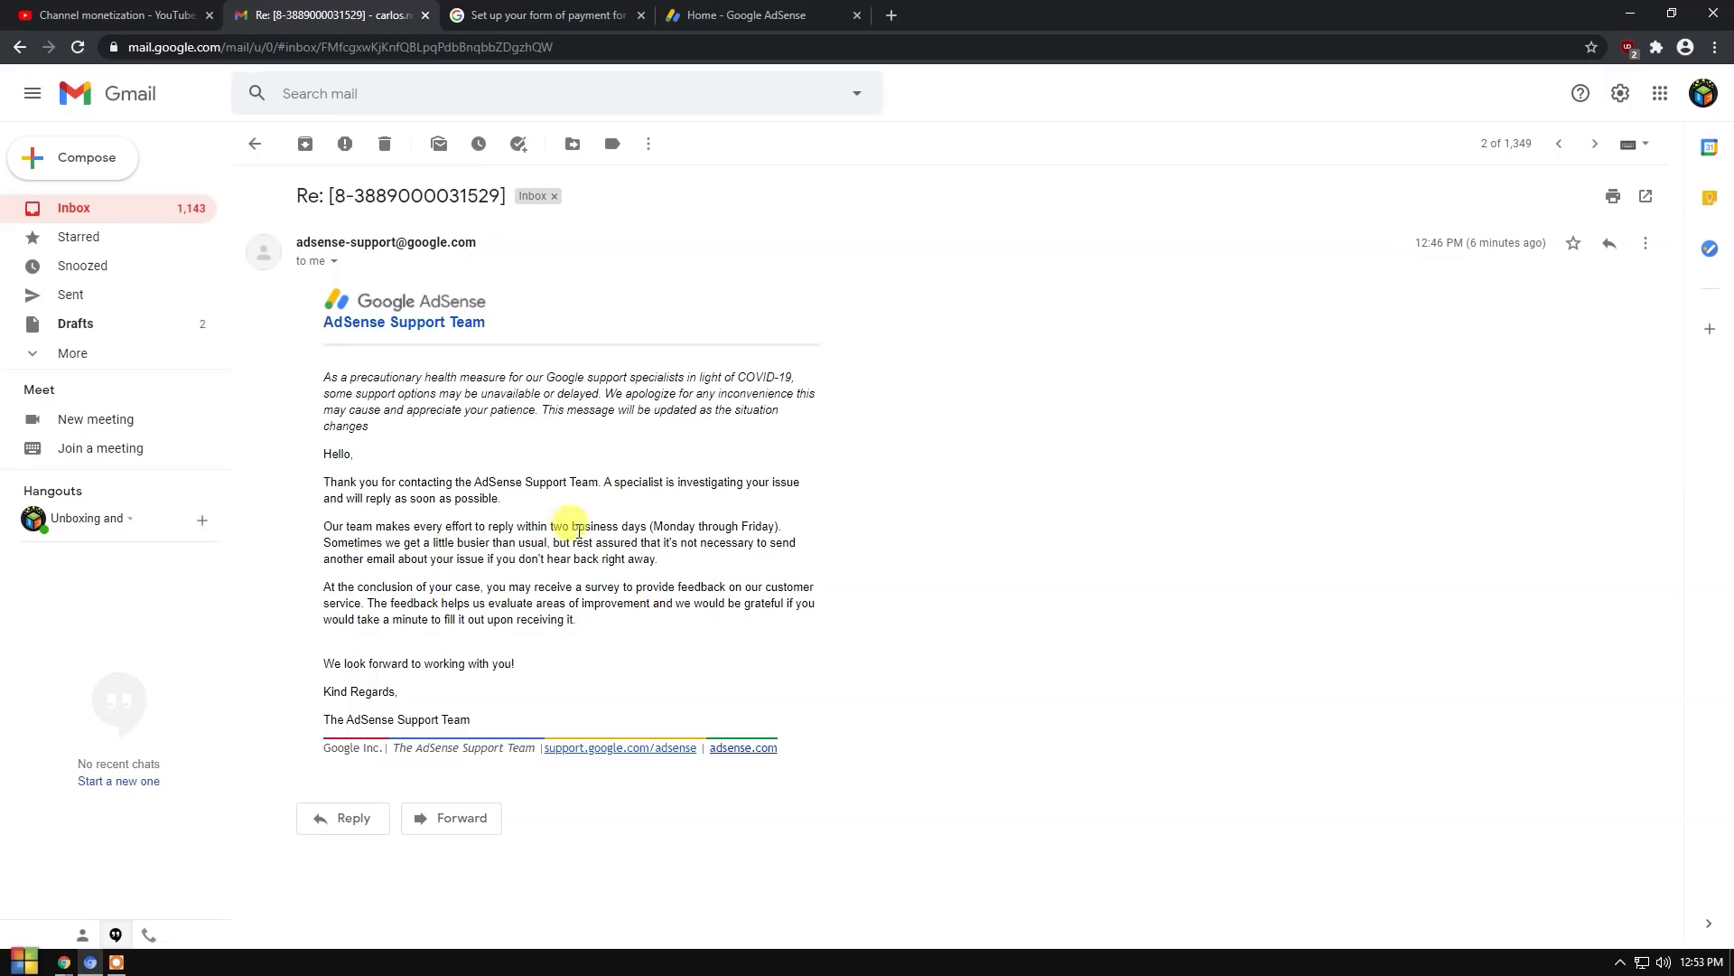
click(253, 146)
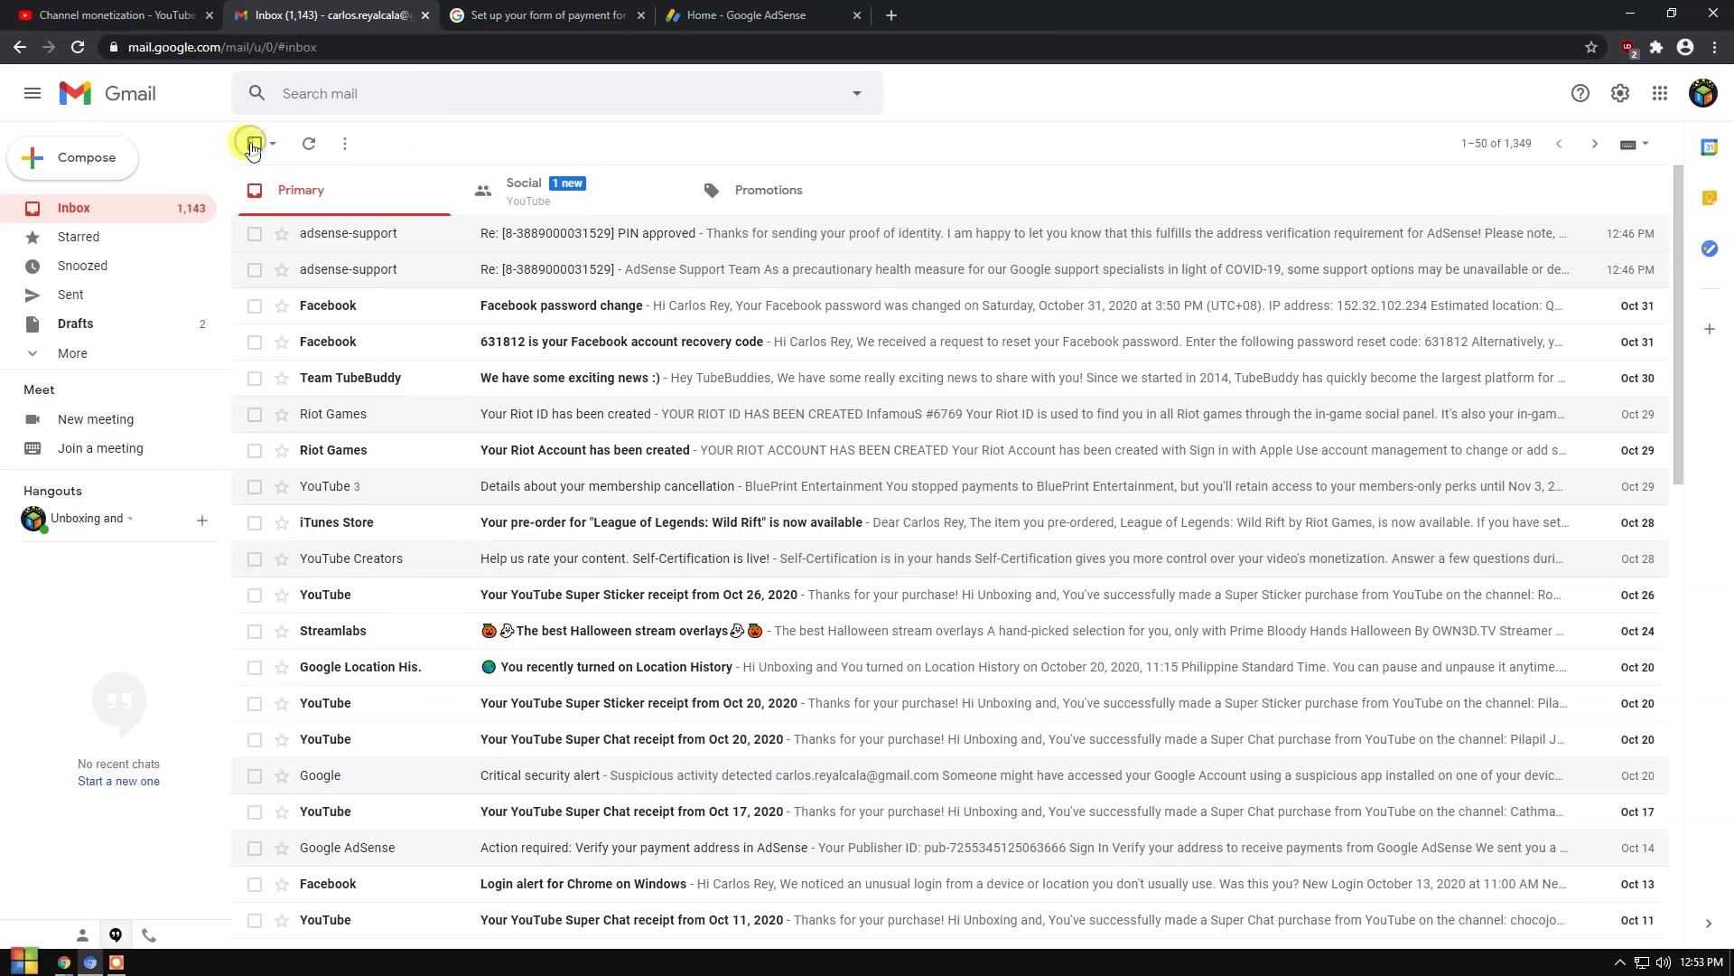
click(581, 241)
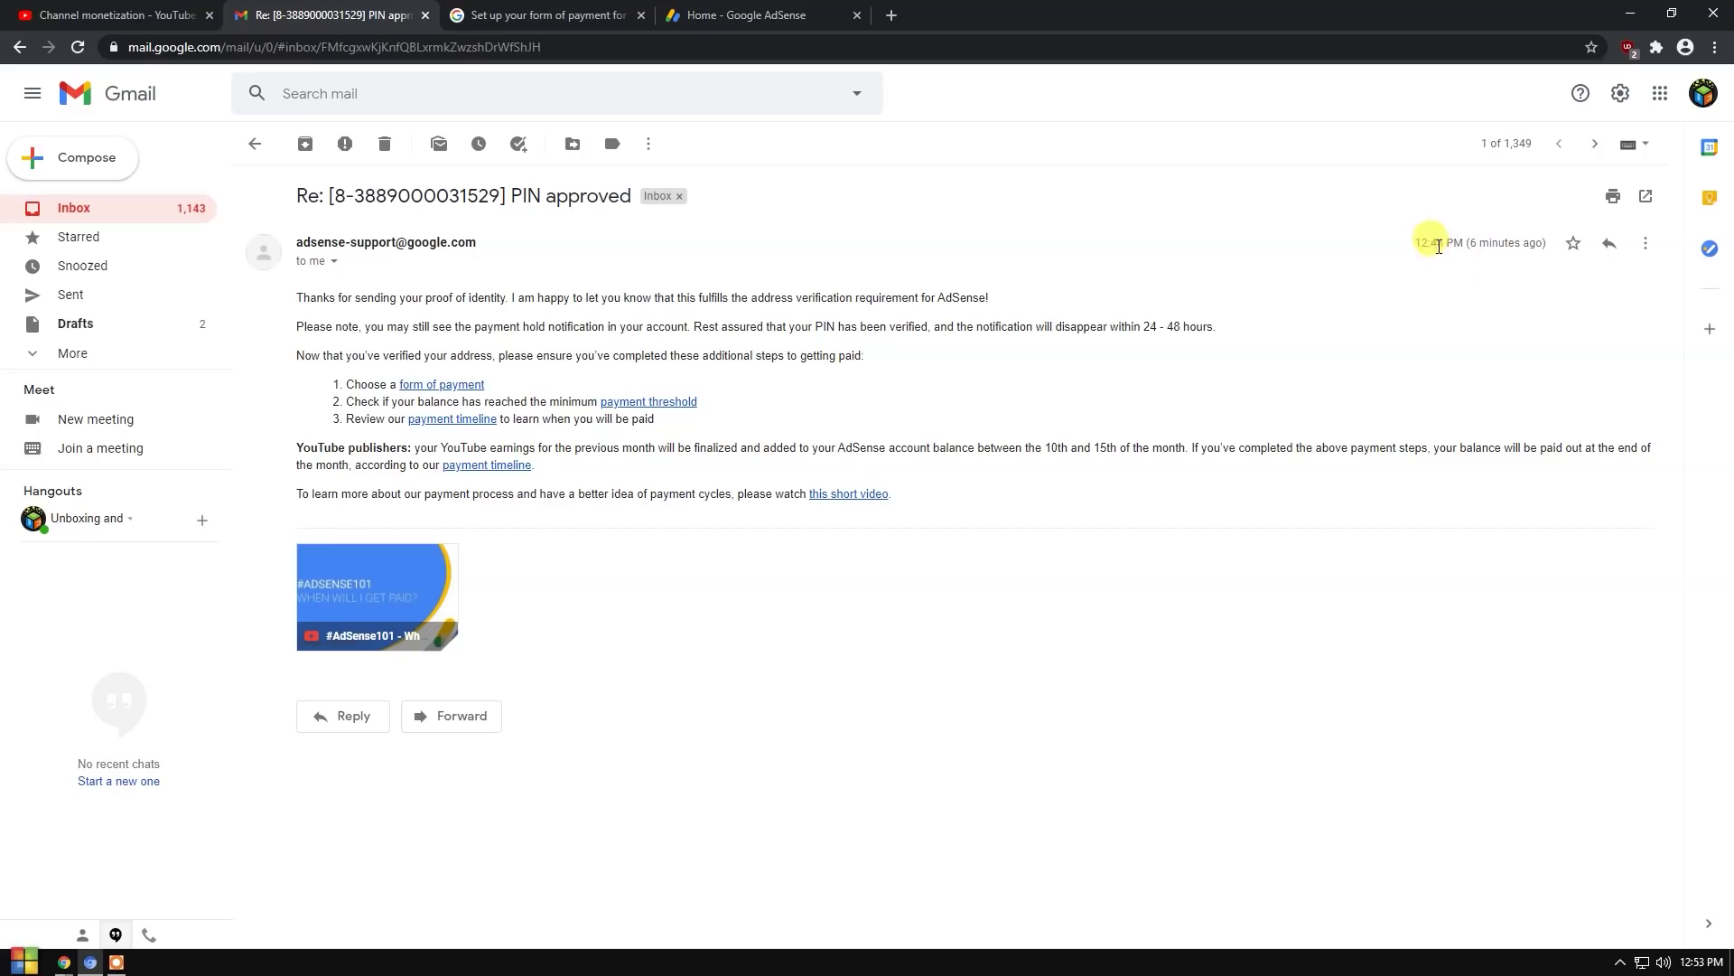
drag(1411, 248, 1515, 256)
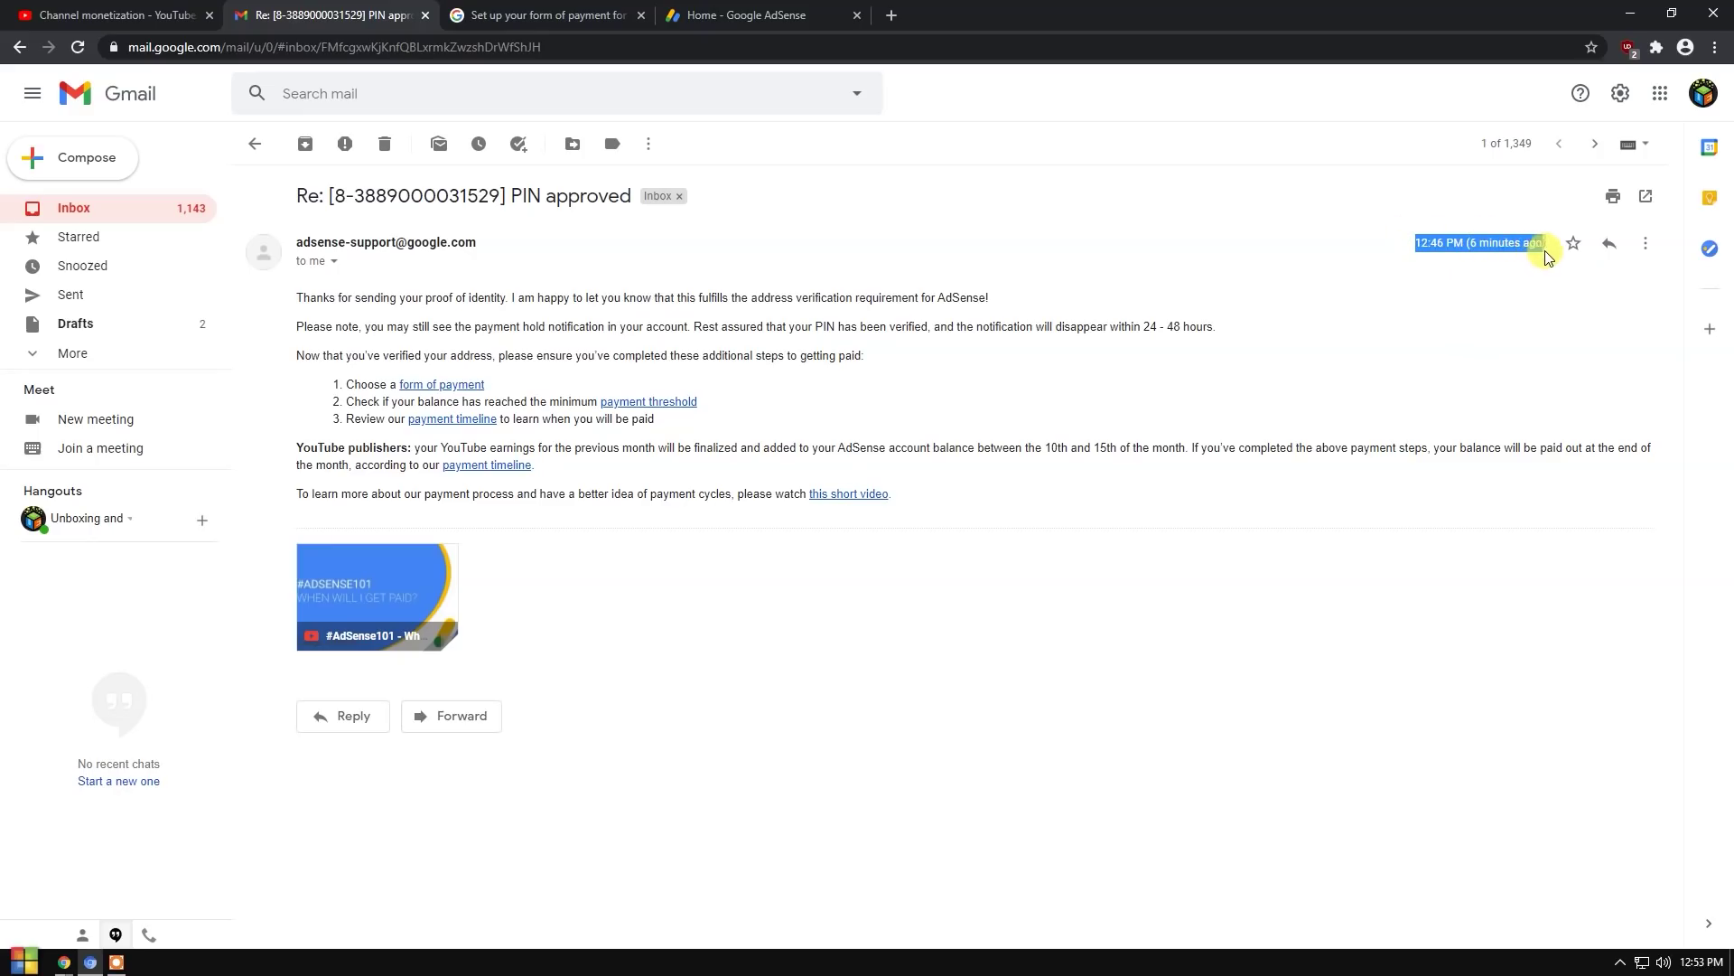
click(1522, 269)
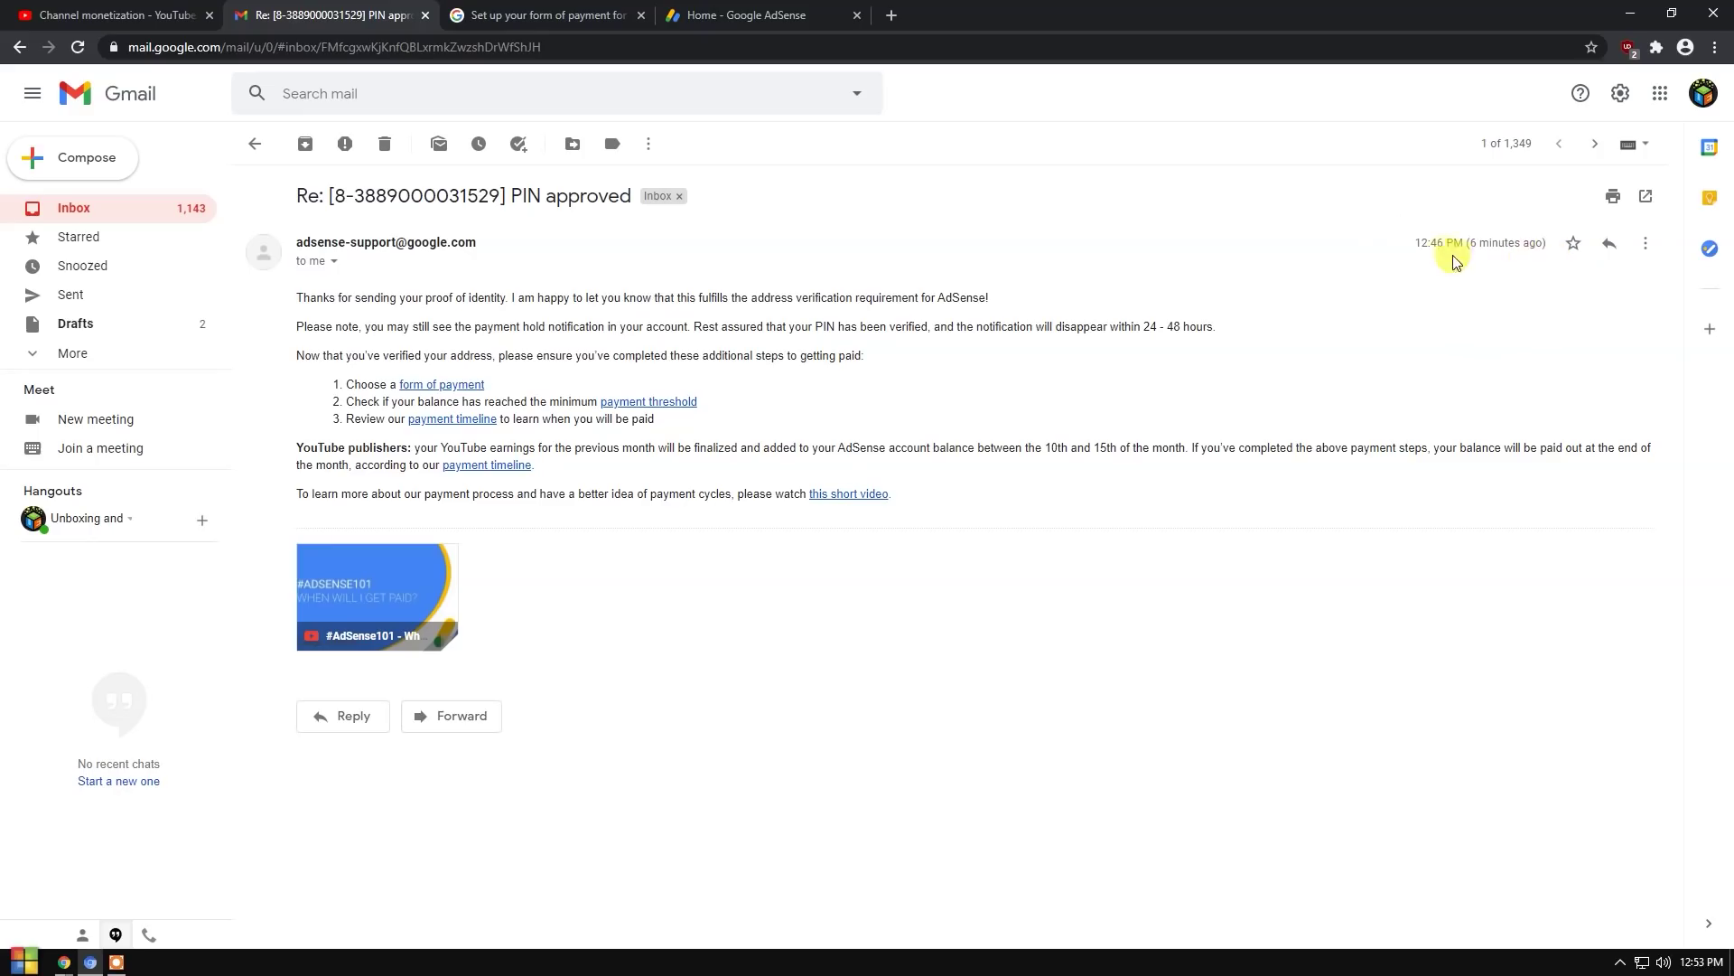
drag(1414, 246, 1551, 236)
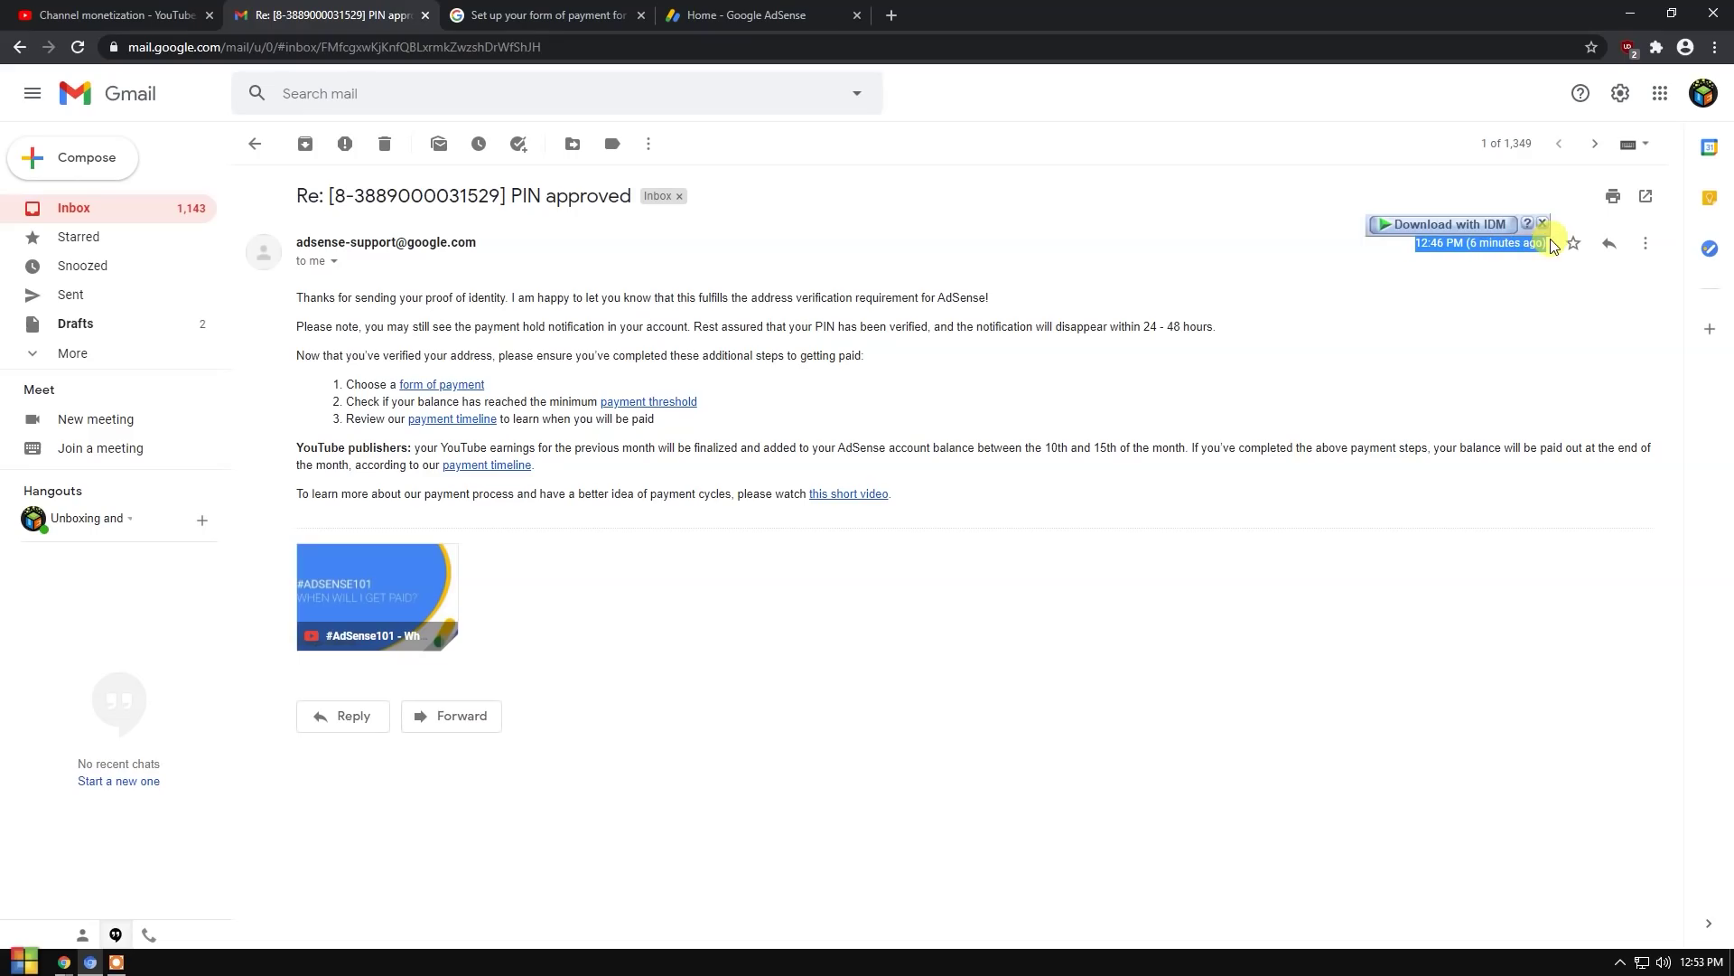
click(254, 144)
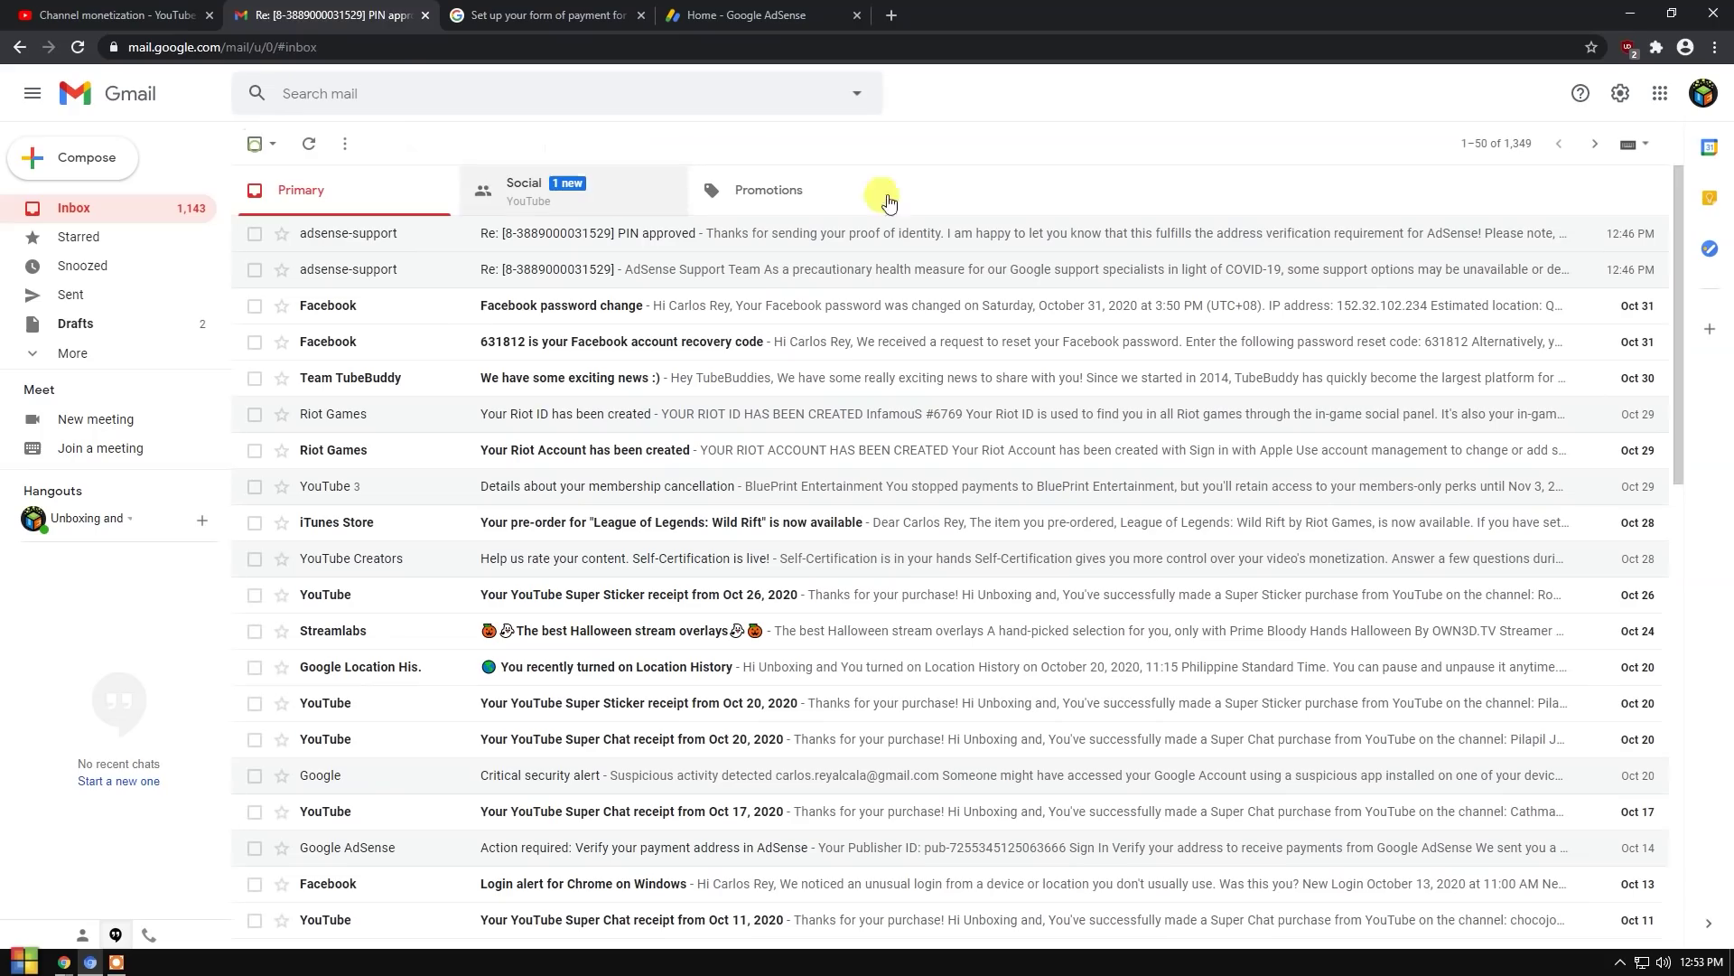
Step: Highlight the arrival time of the AdSense support acknowledgement email for comparison, and return to the inbox
click(945, 273)
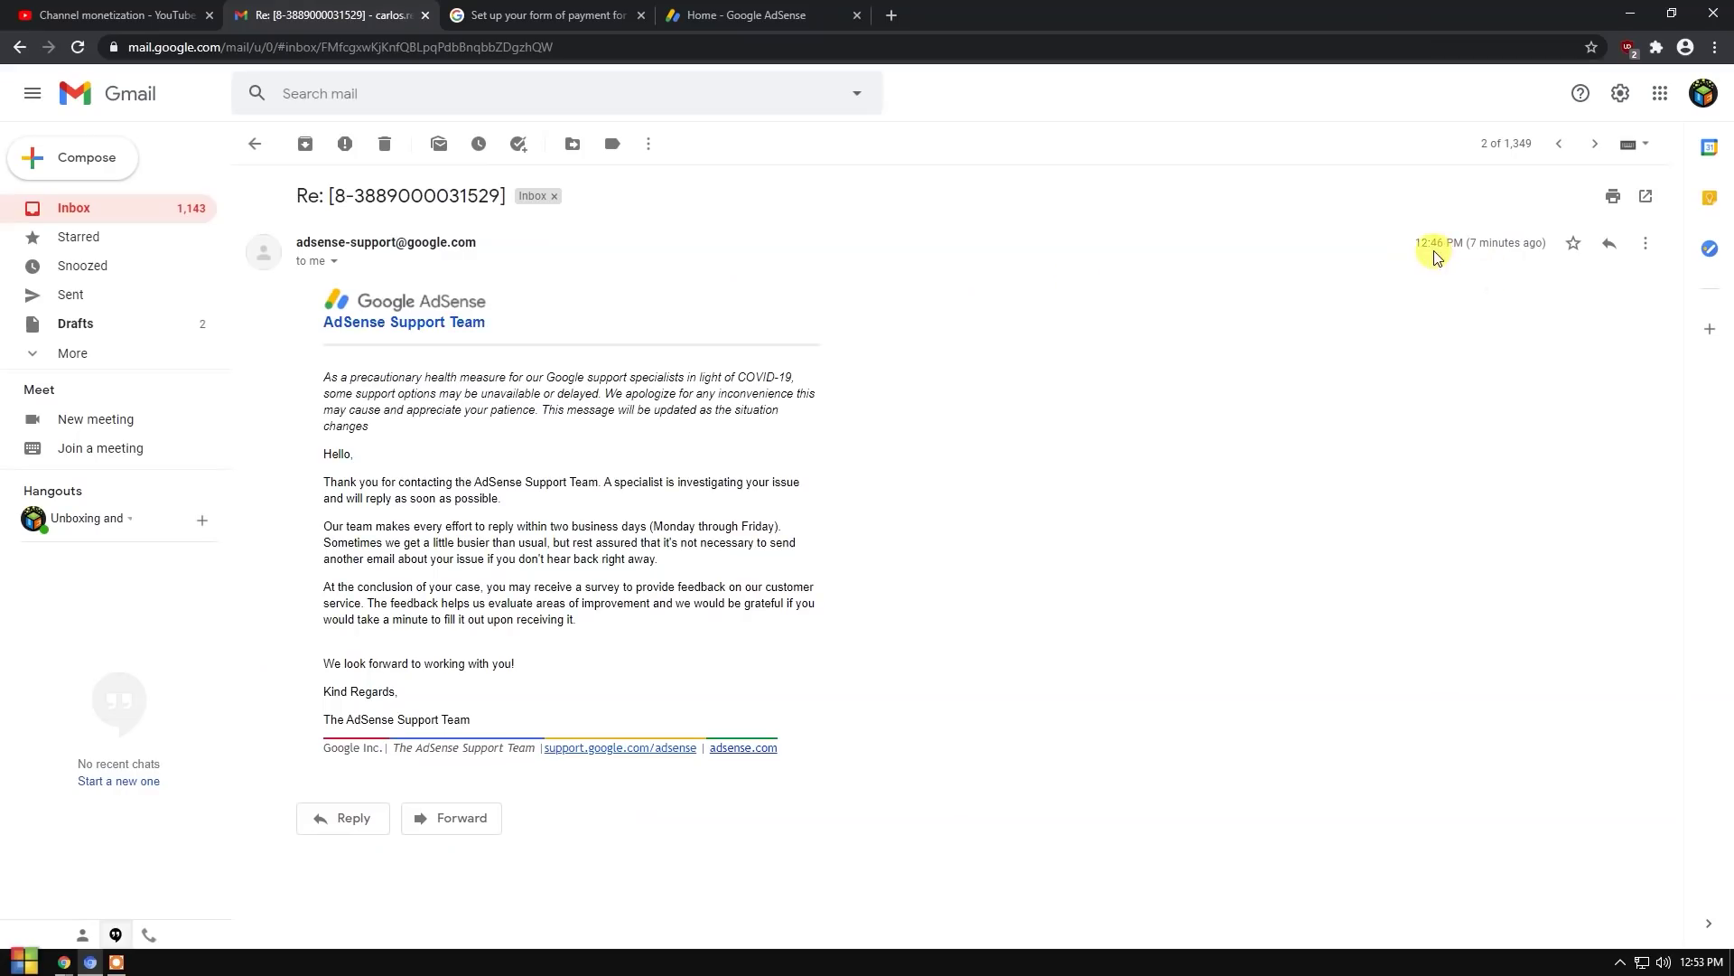
drag(1414, 250, 1547, 256)
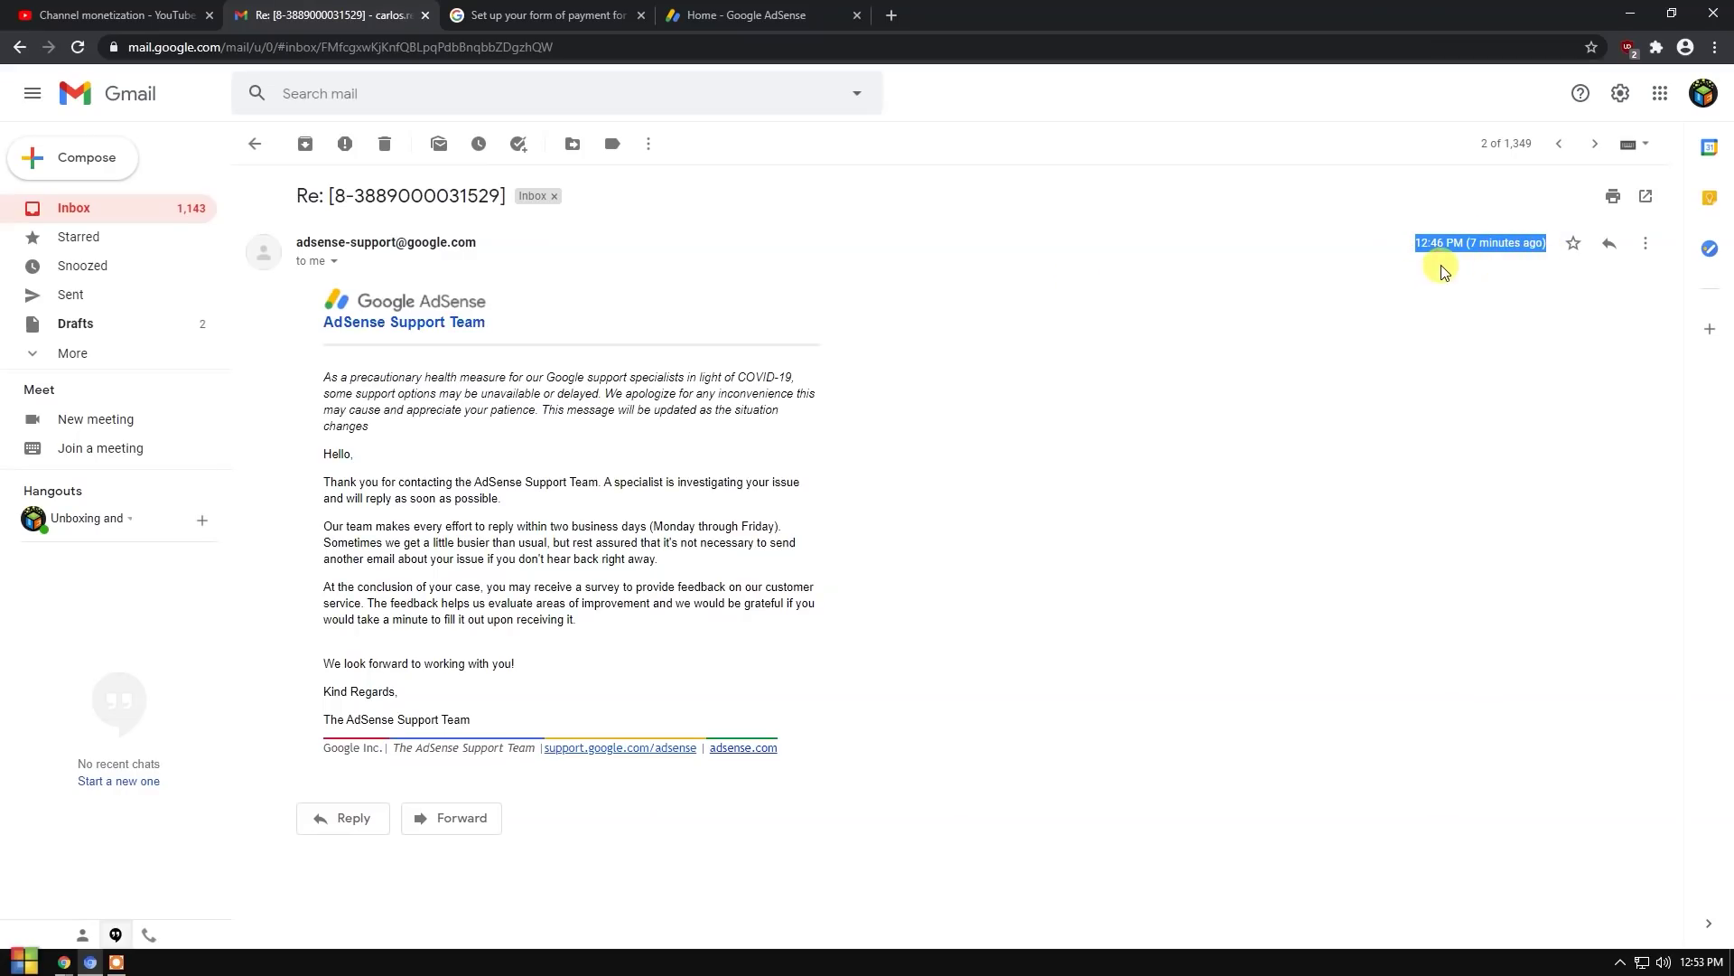
click(255, 144)
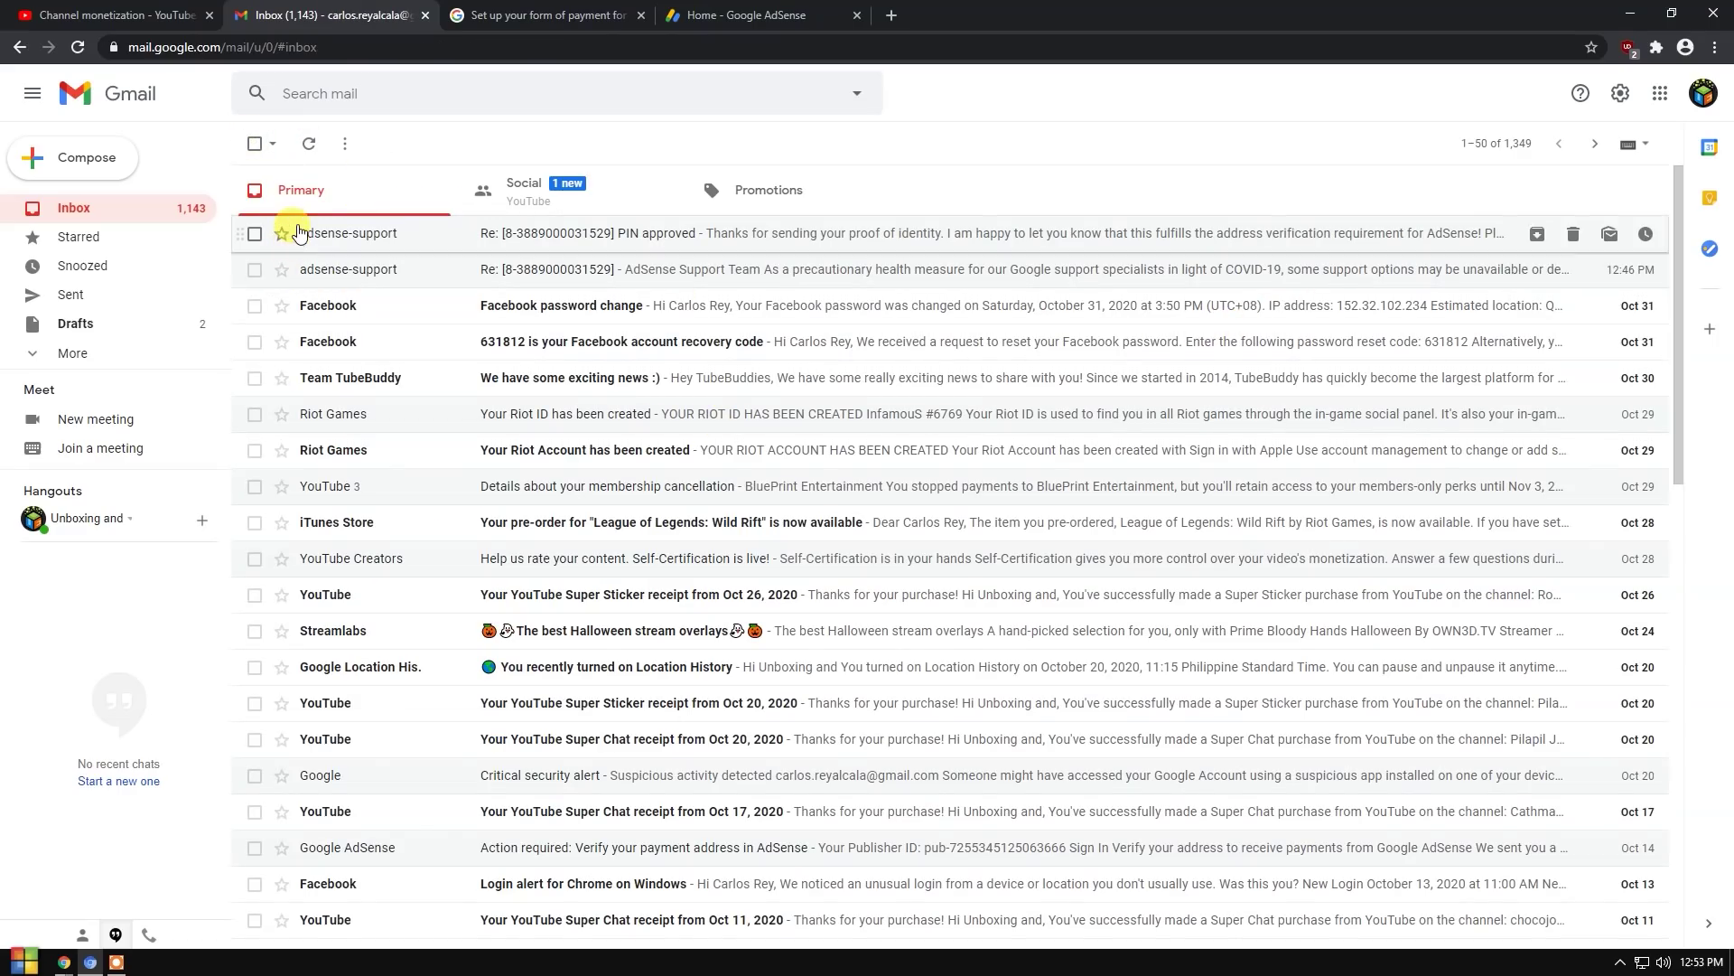
Step: Reopen the AdSense support acknowledgement and highlight its sender, arrival time and message body
click(567, 276)
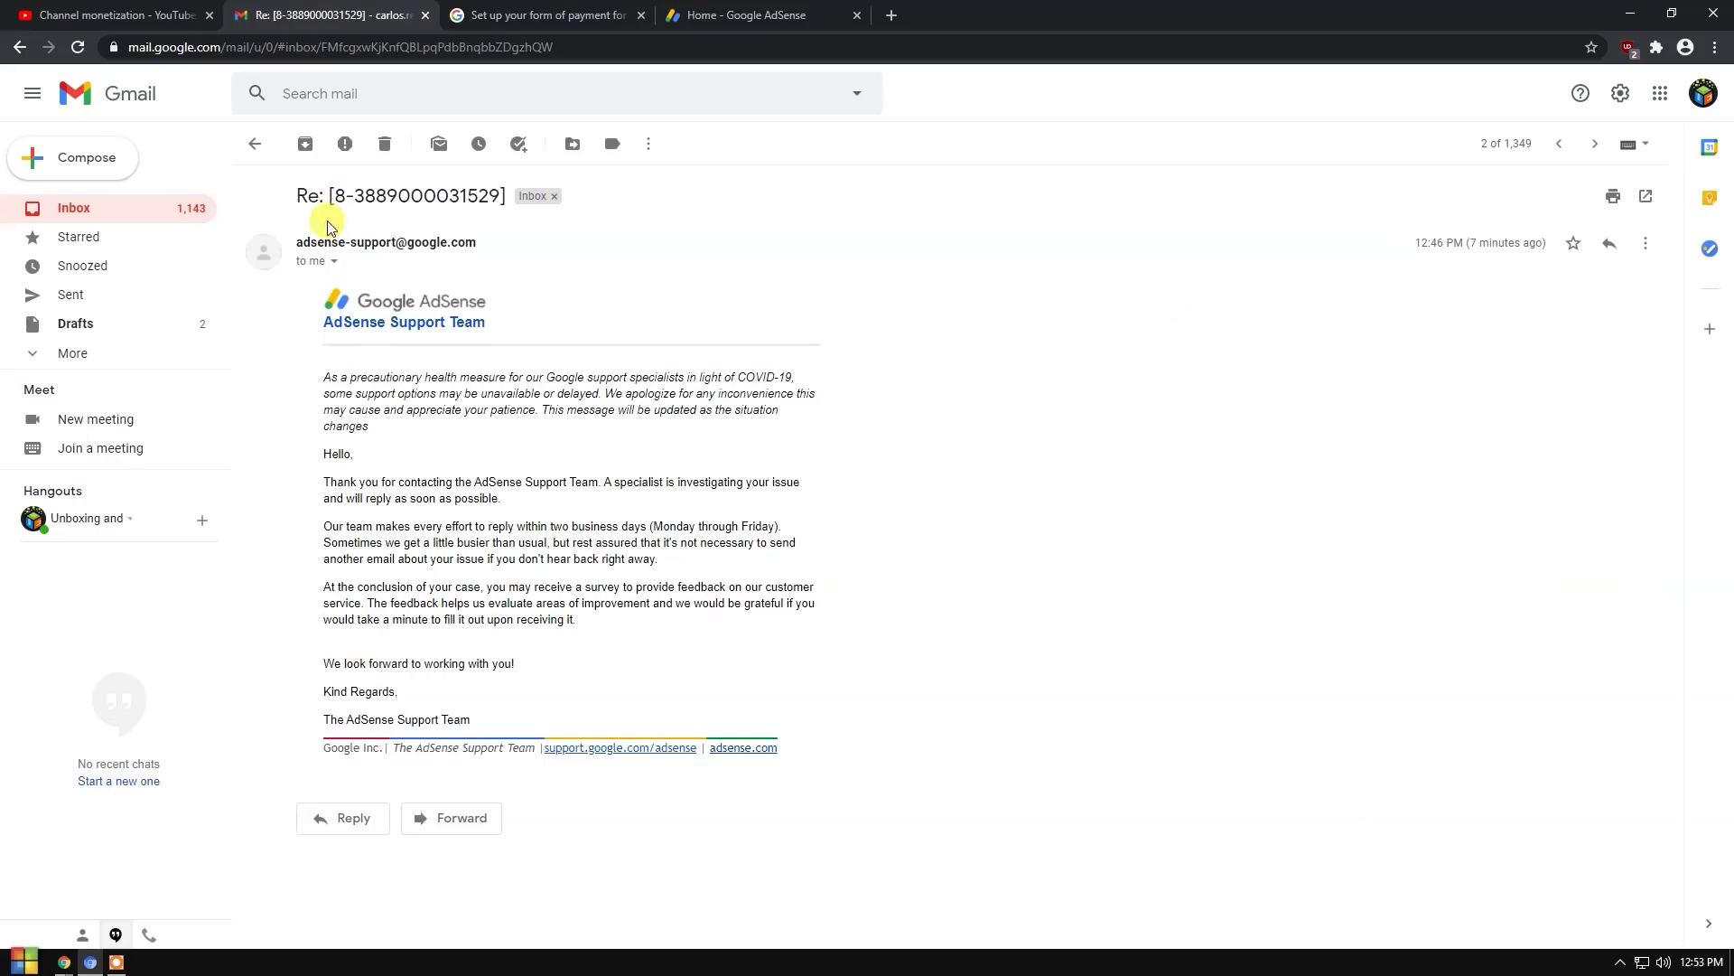
drag(298, 240, 483, 240)
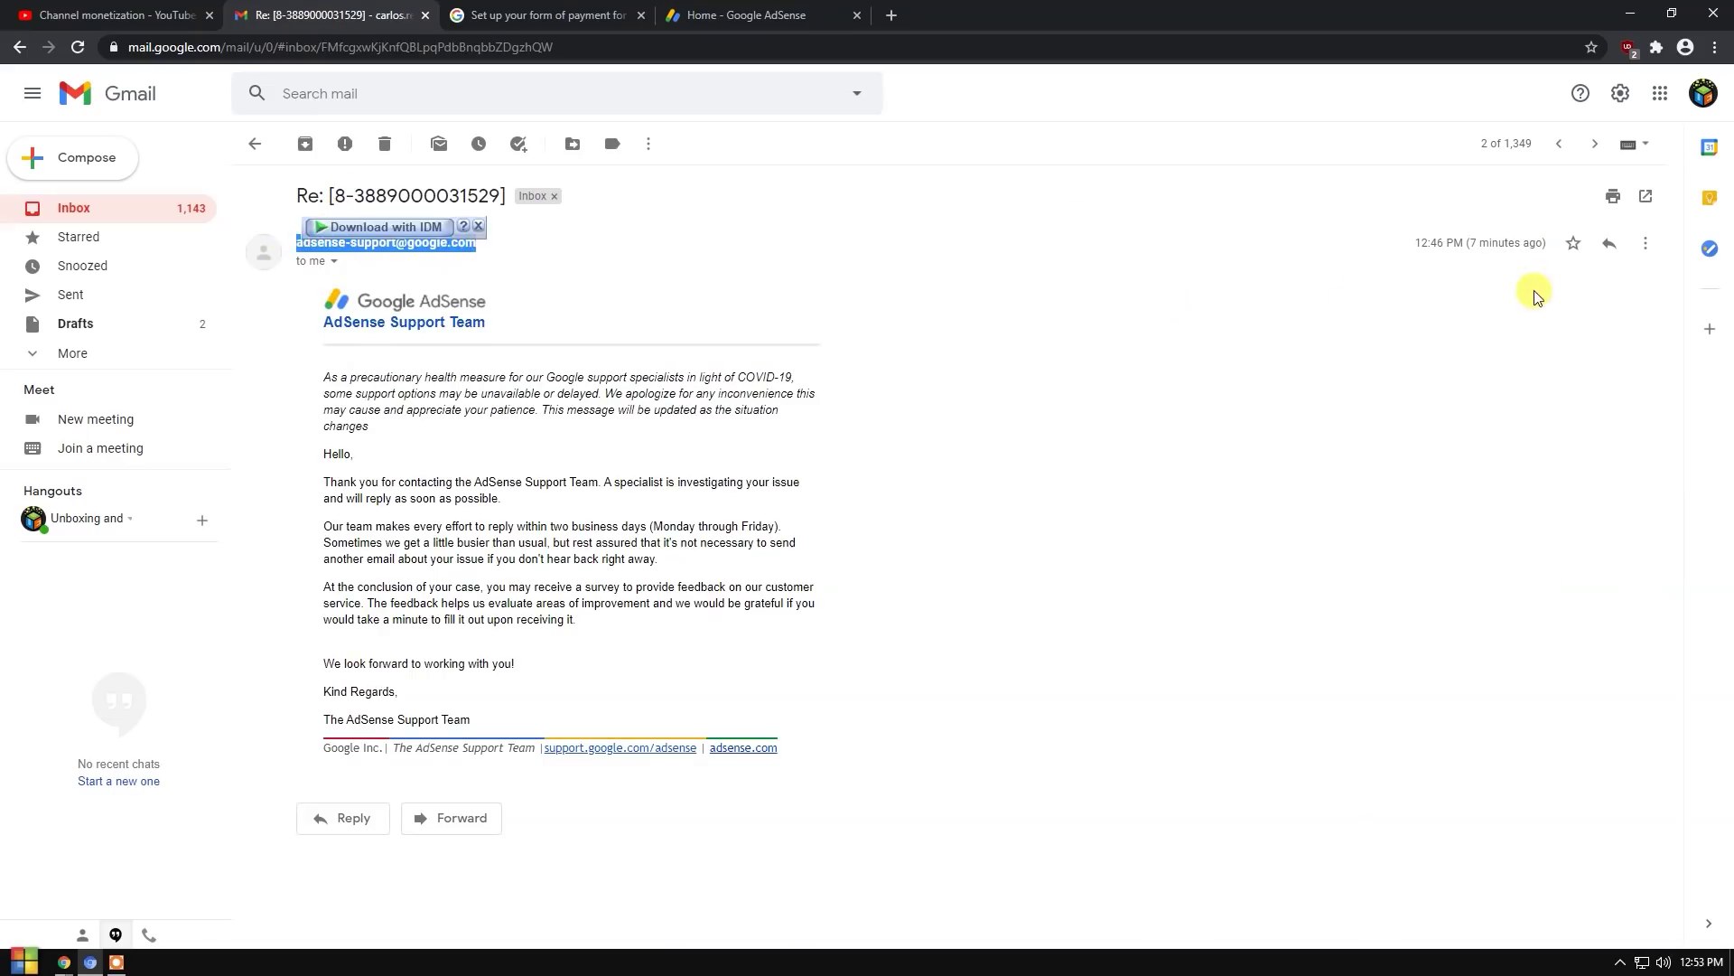
drag(1425, 241, 1542, 245)
click(1409, 257)
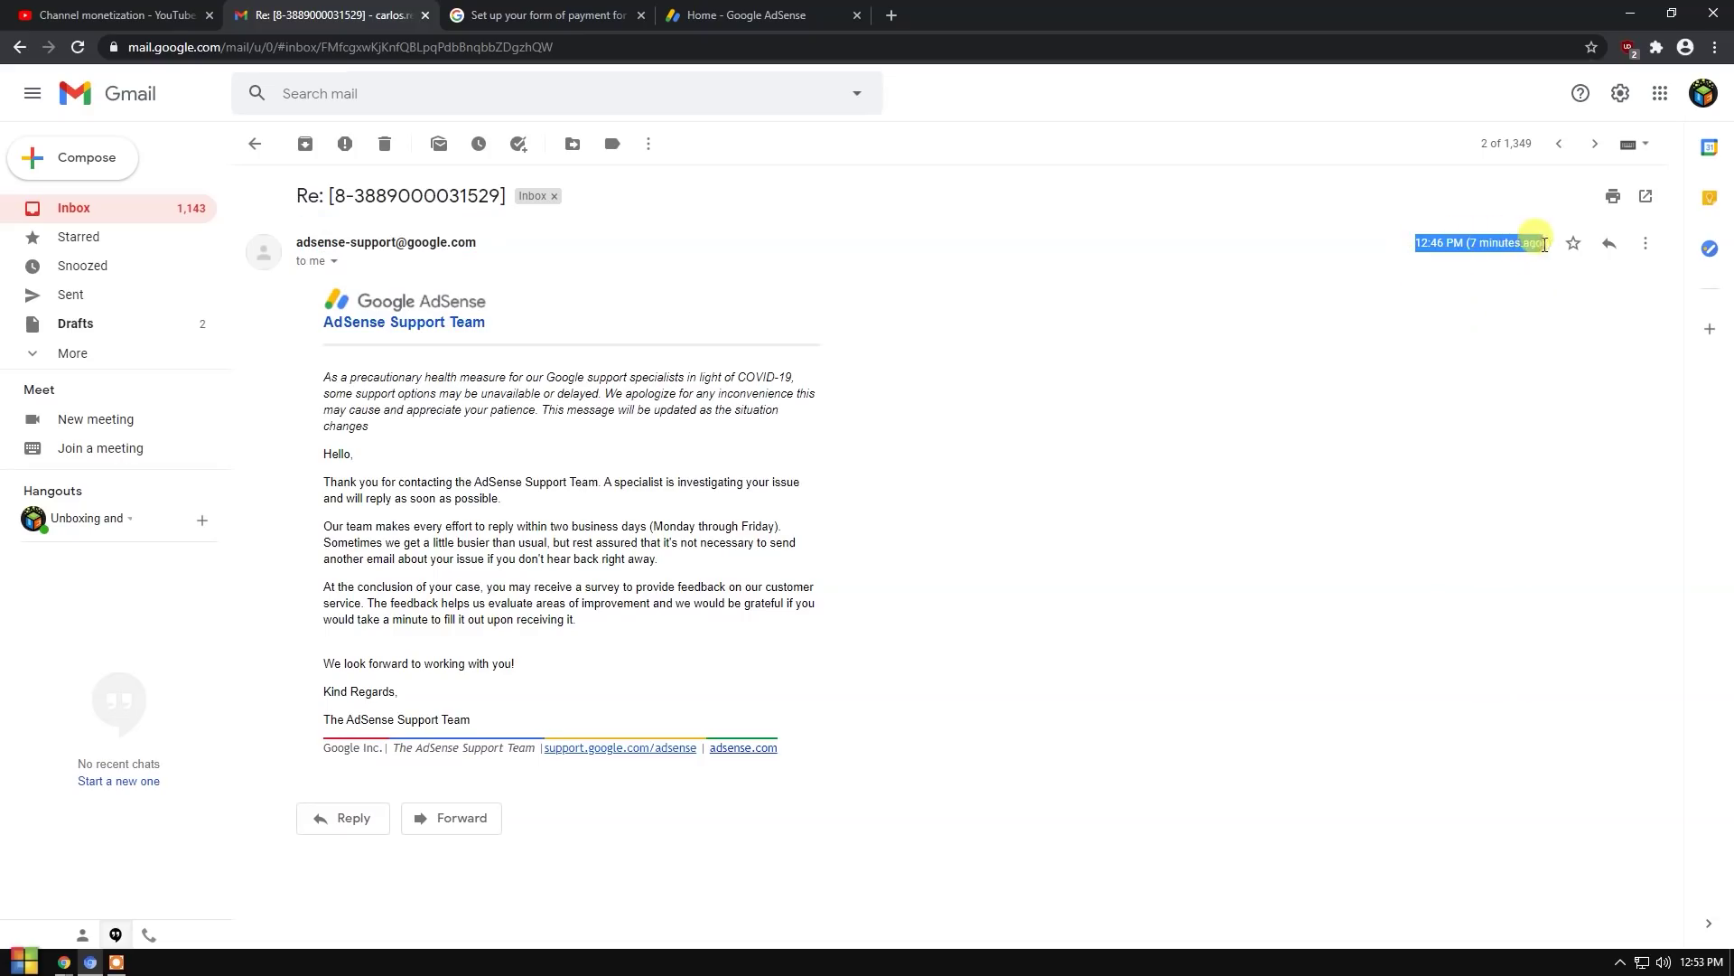
click(1240, 470)
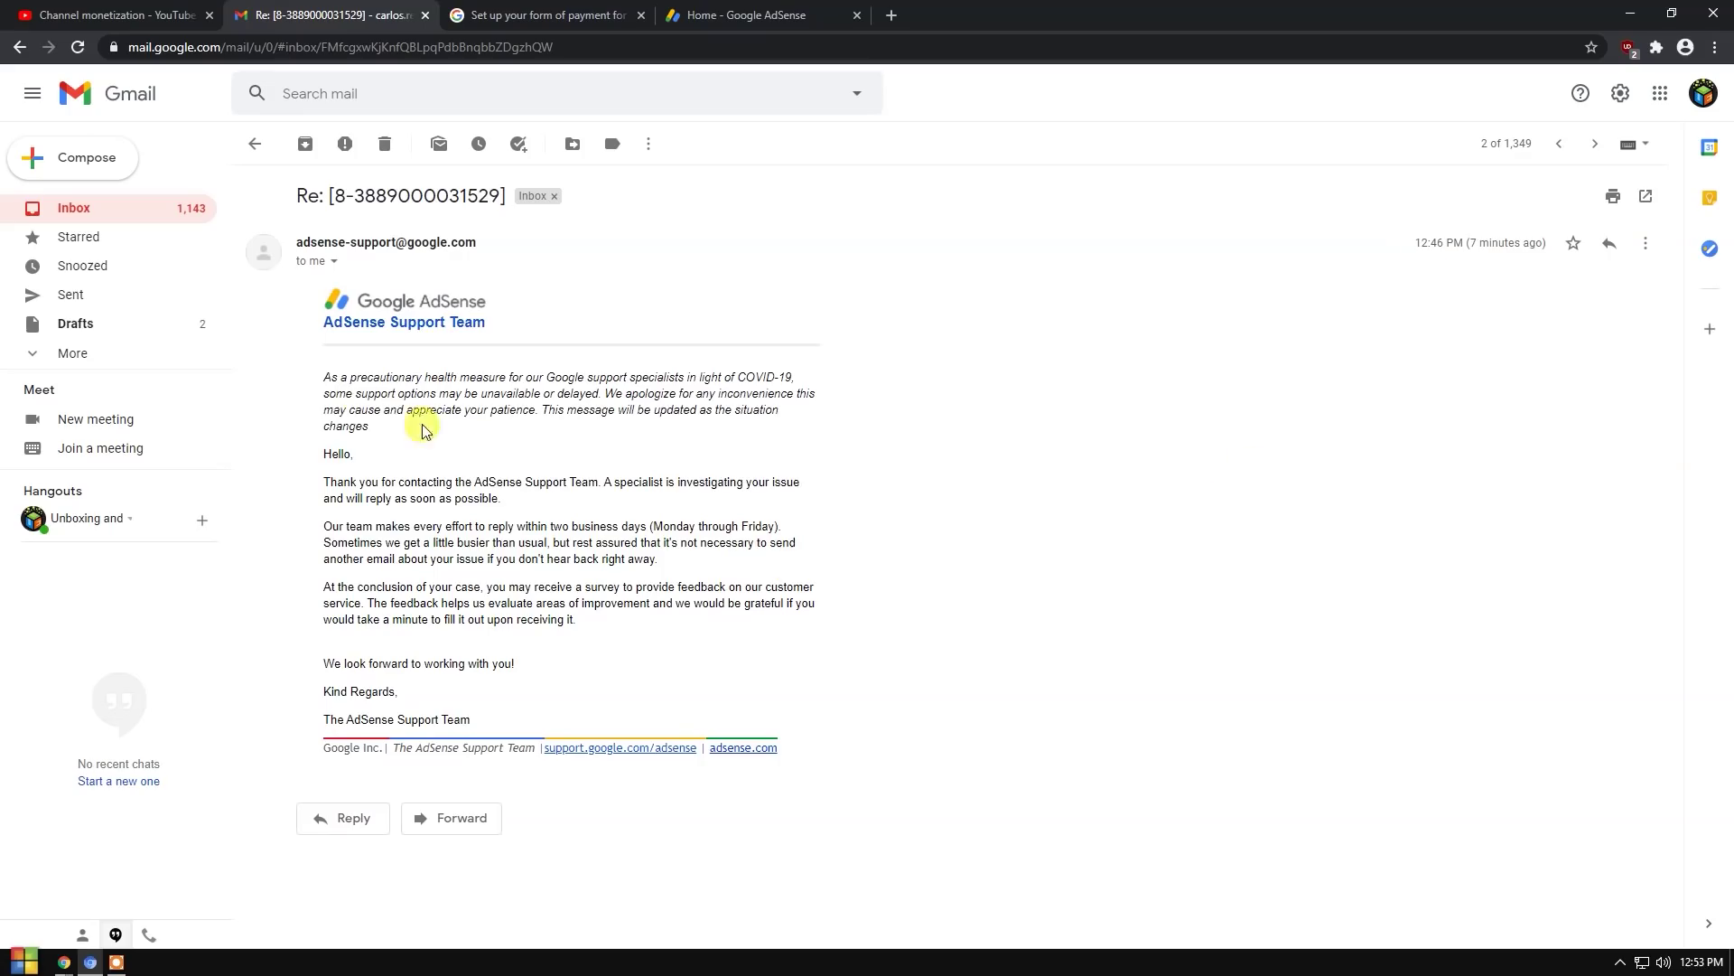
drag(320, 384, 948, 701)
click(1023, 665)
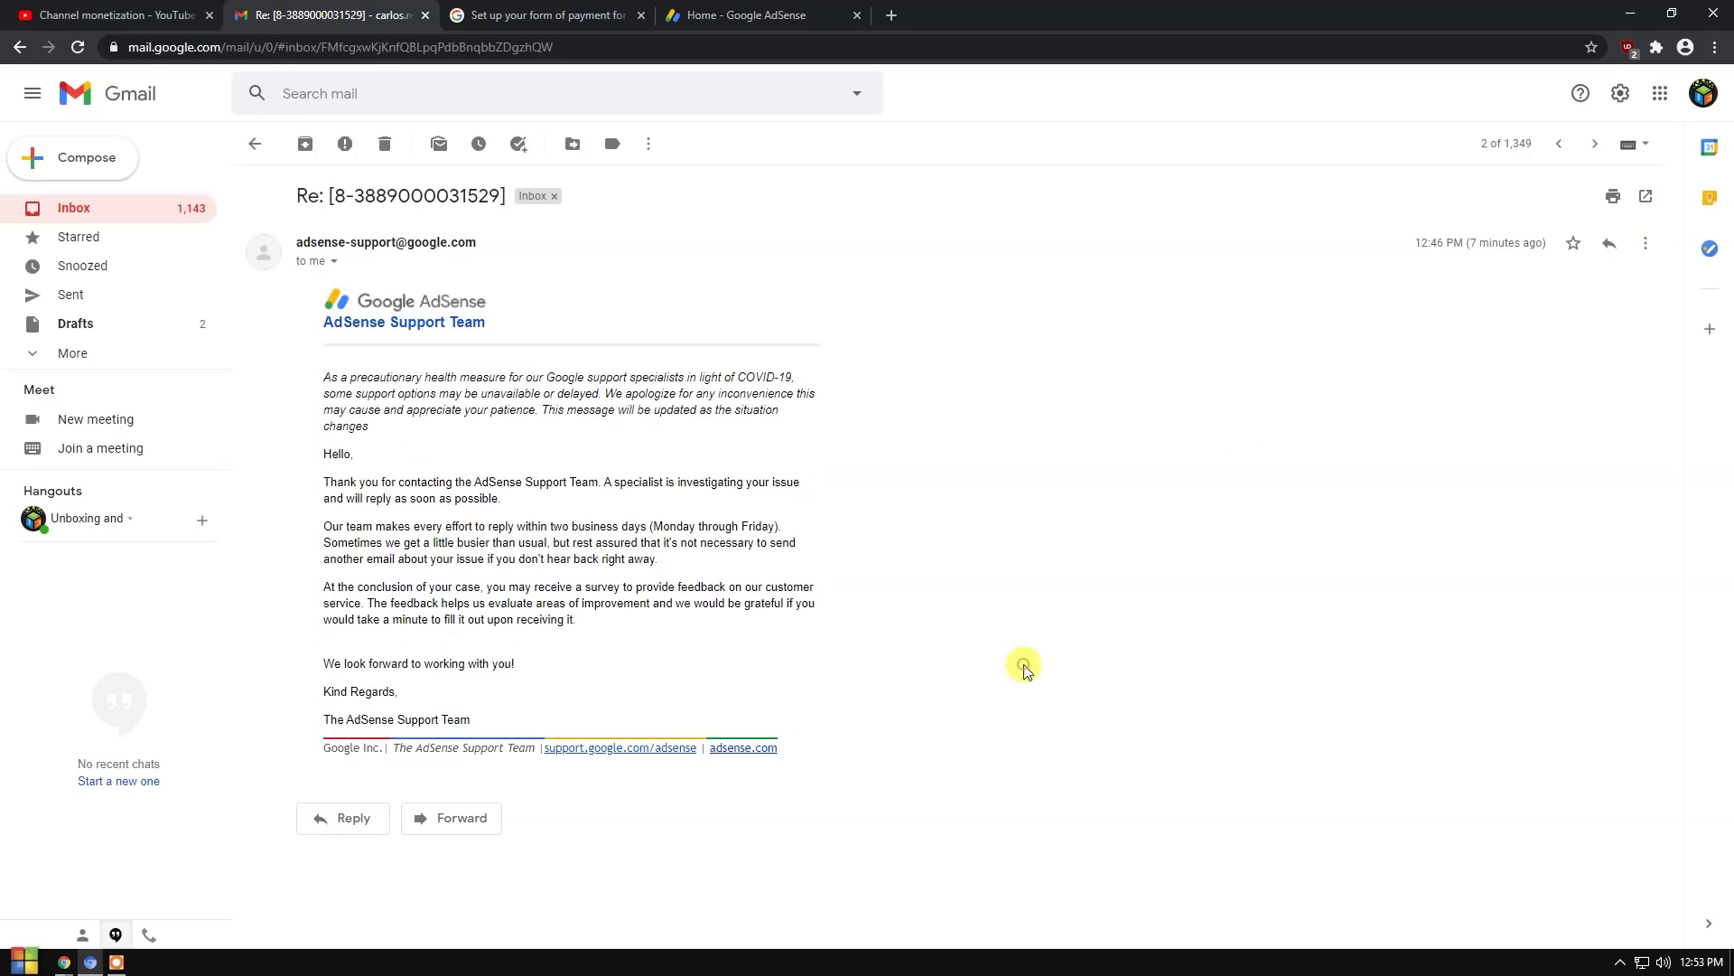
click(255, 147)
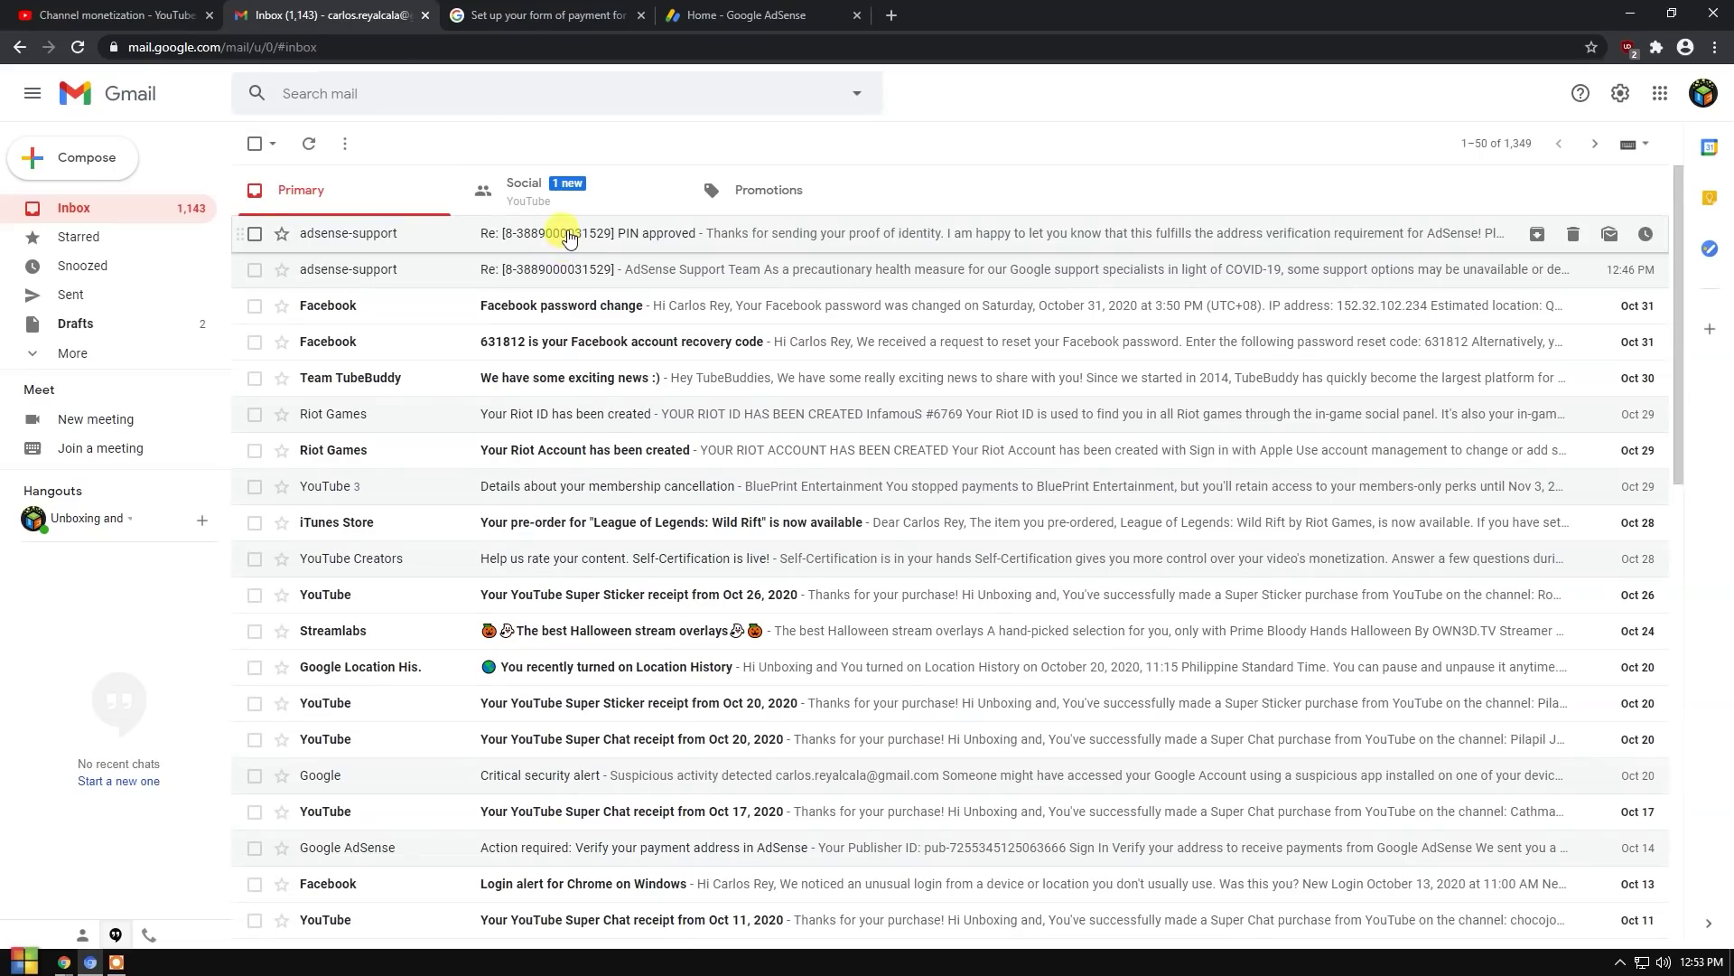
Step: Open the "PIN approved" email and highlight its subject, sender and arrival time
click(567, 236)
drag(513, 192, 635, 211)
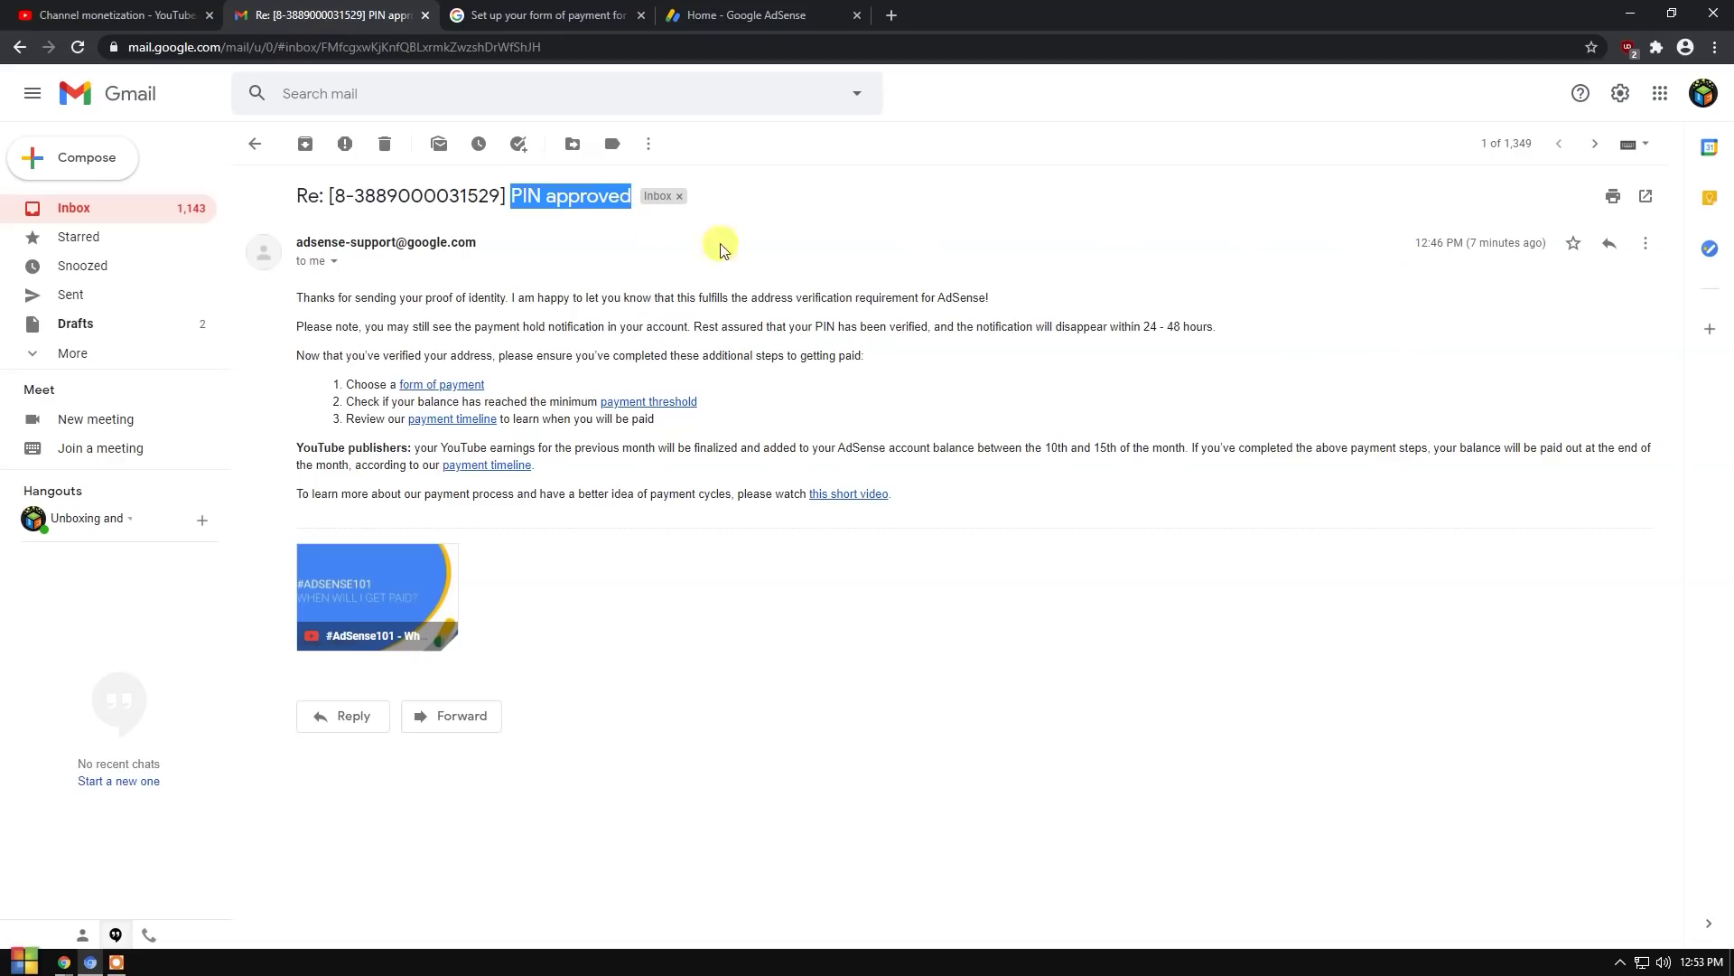
click(302, 244)
drag(303, 244, 503, 248)
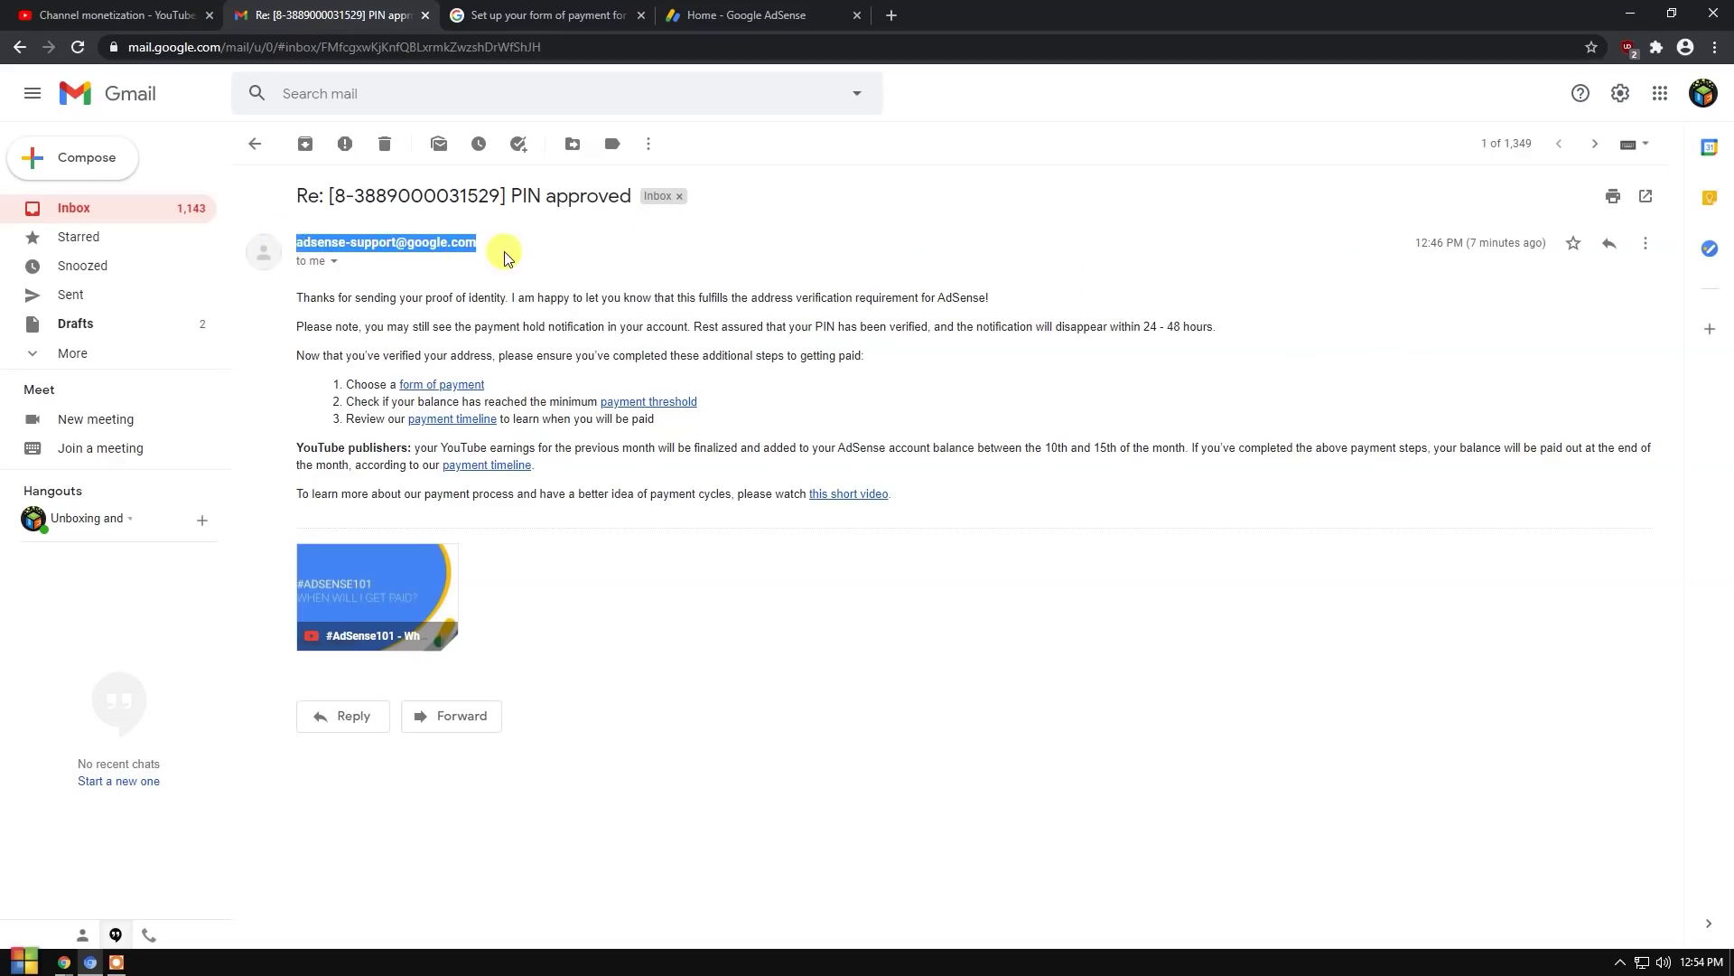
mouse_move(1431, 243)
mouse_down()
mouse_move(1487, 232)
mouse_move(1437, 262)
mouse_move(1413, 252)
mouse_move(1445, 249)
mouse_move(1413, 251)
mouse_up()
click(1379, 299)
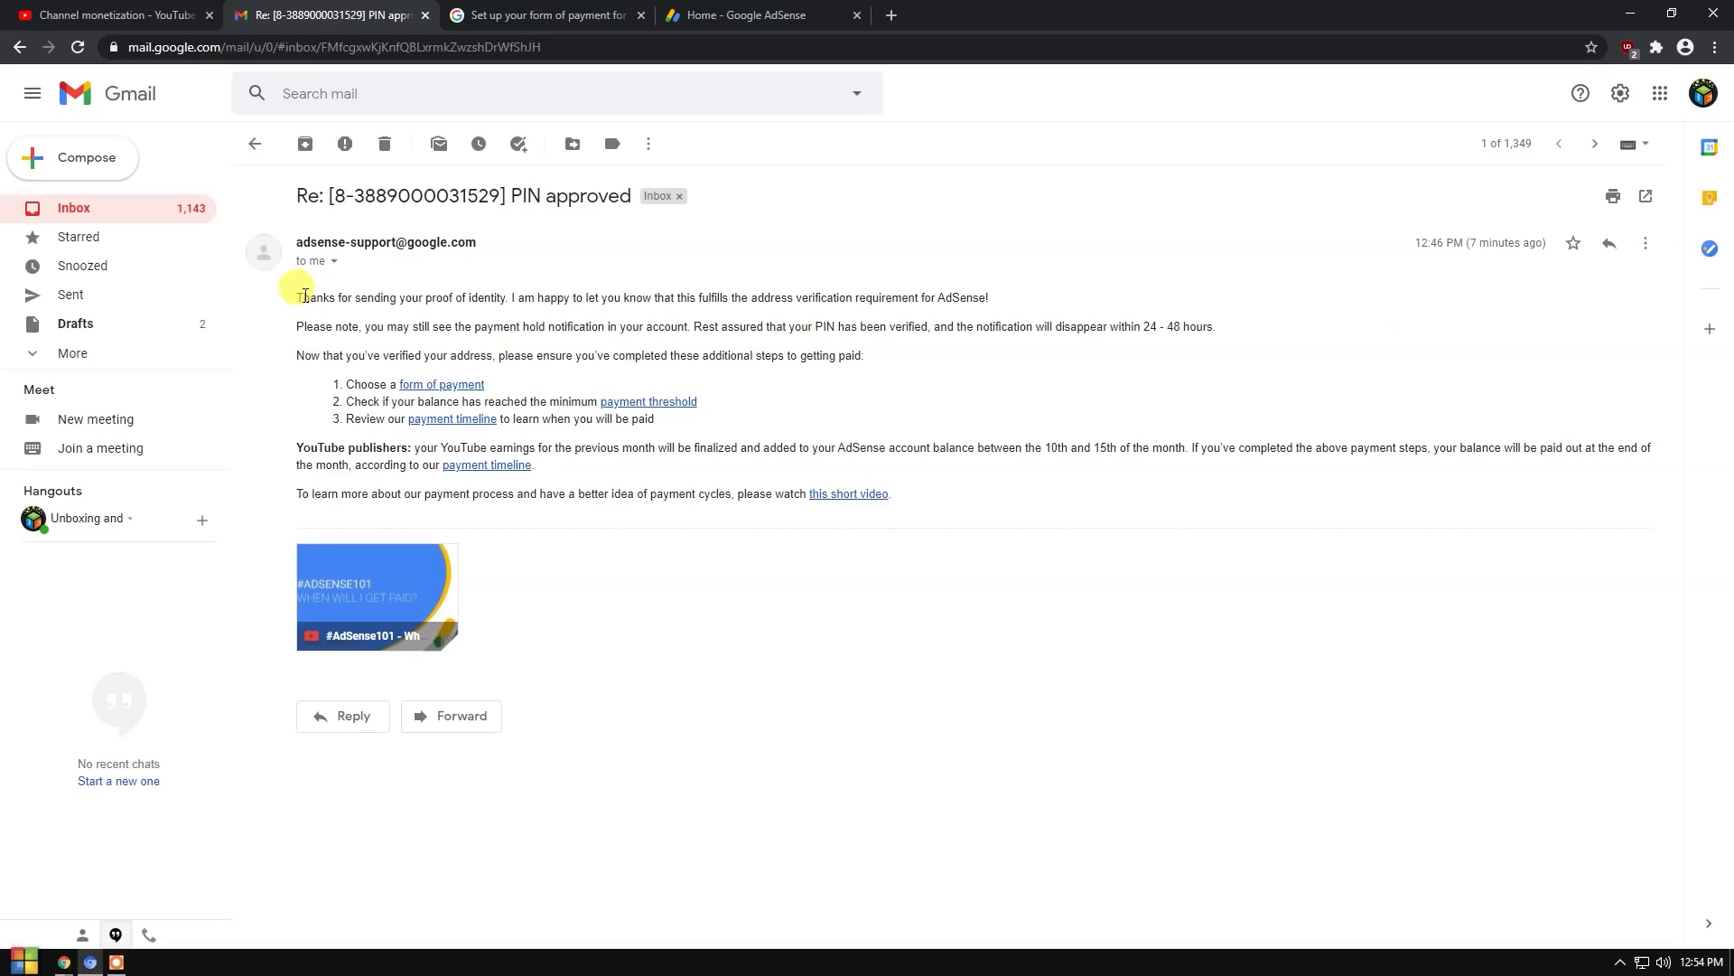
Step: Highlight the body of the "PIN approved" email, and open its "form of payment" link in place of the older help tab
drag(300, 291, 889, 495)
click(573, 531)
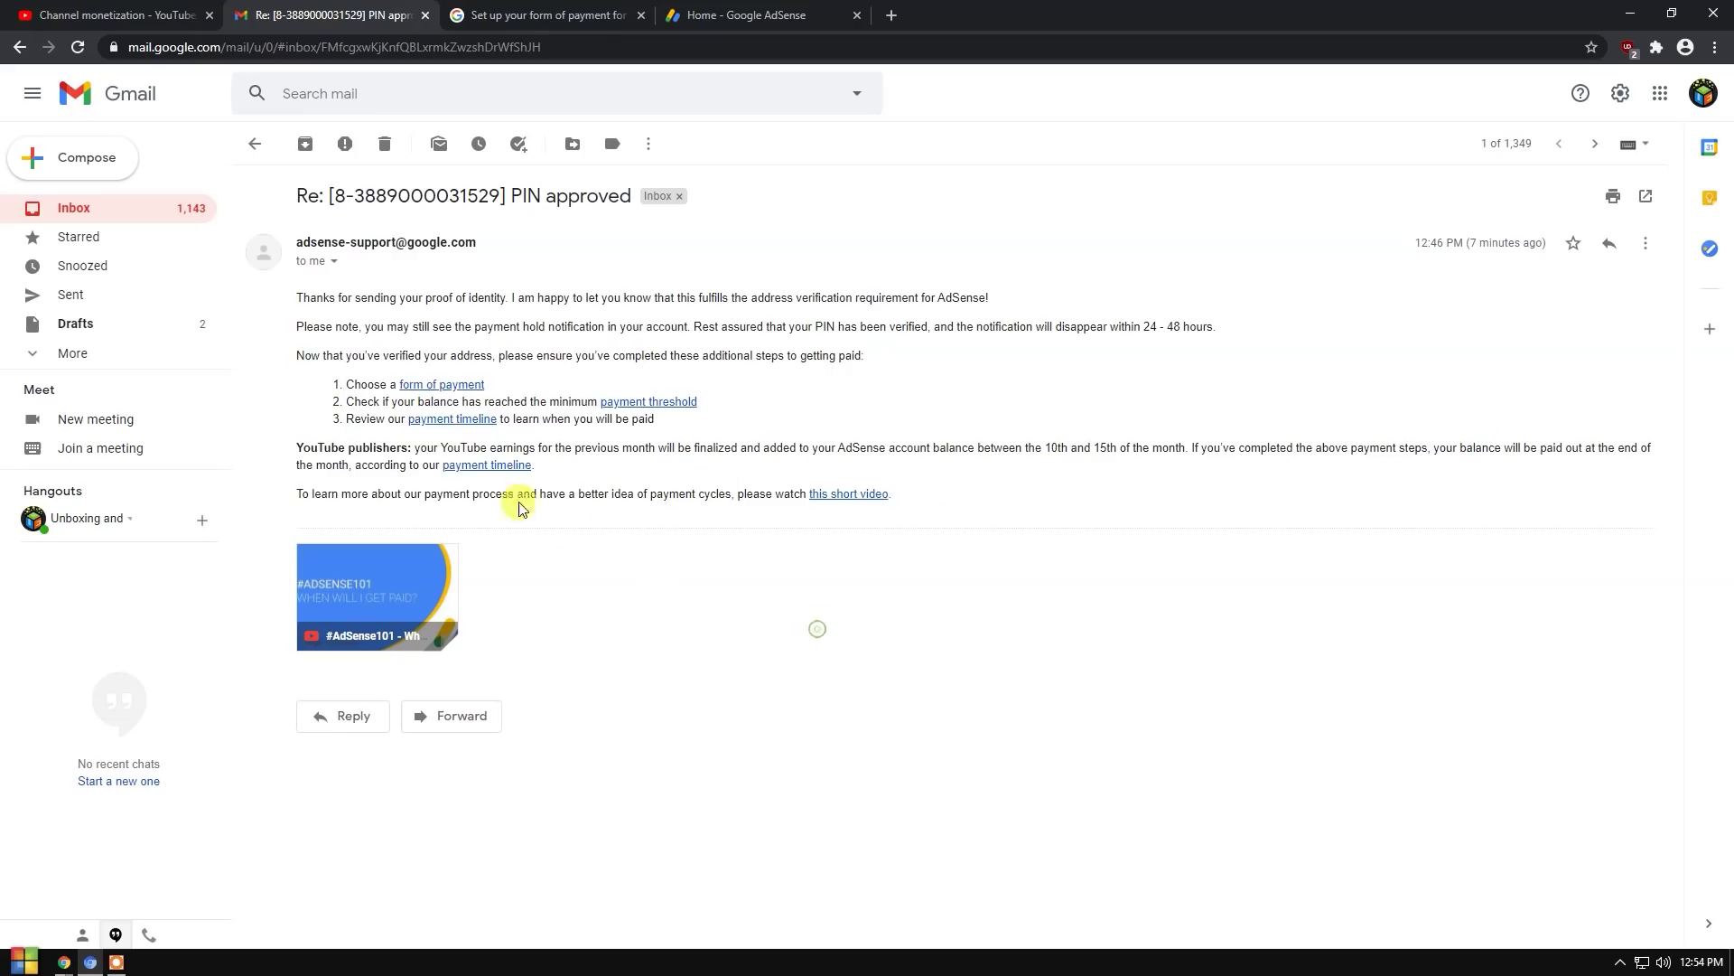
click(439, 386)
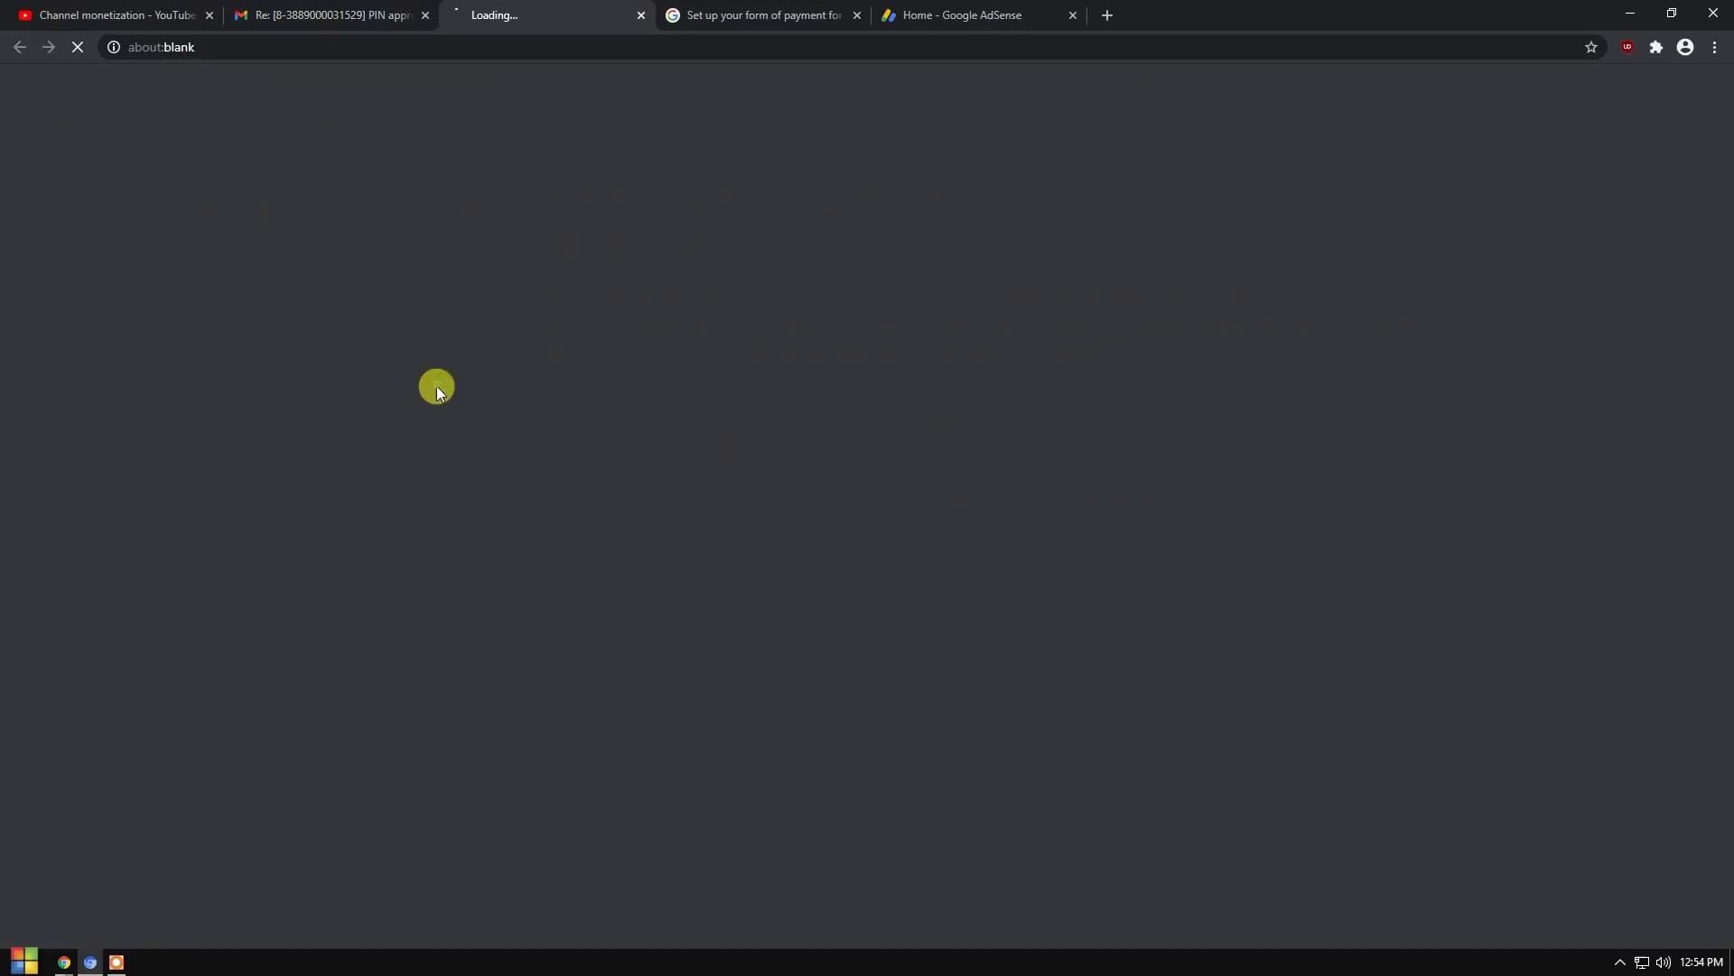
click(855, 16)
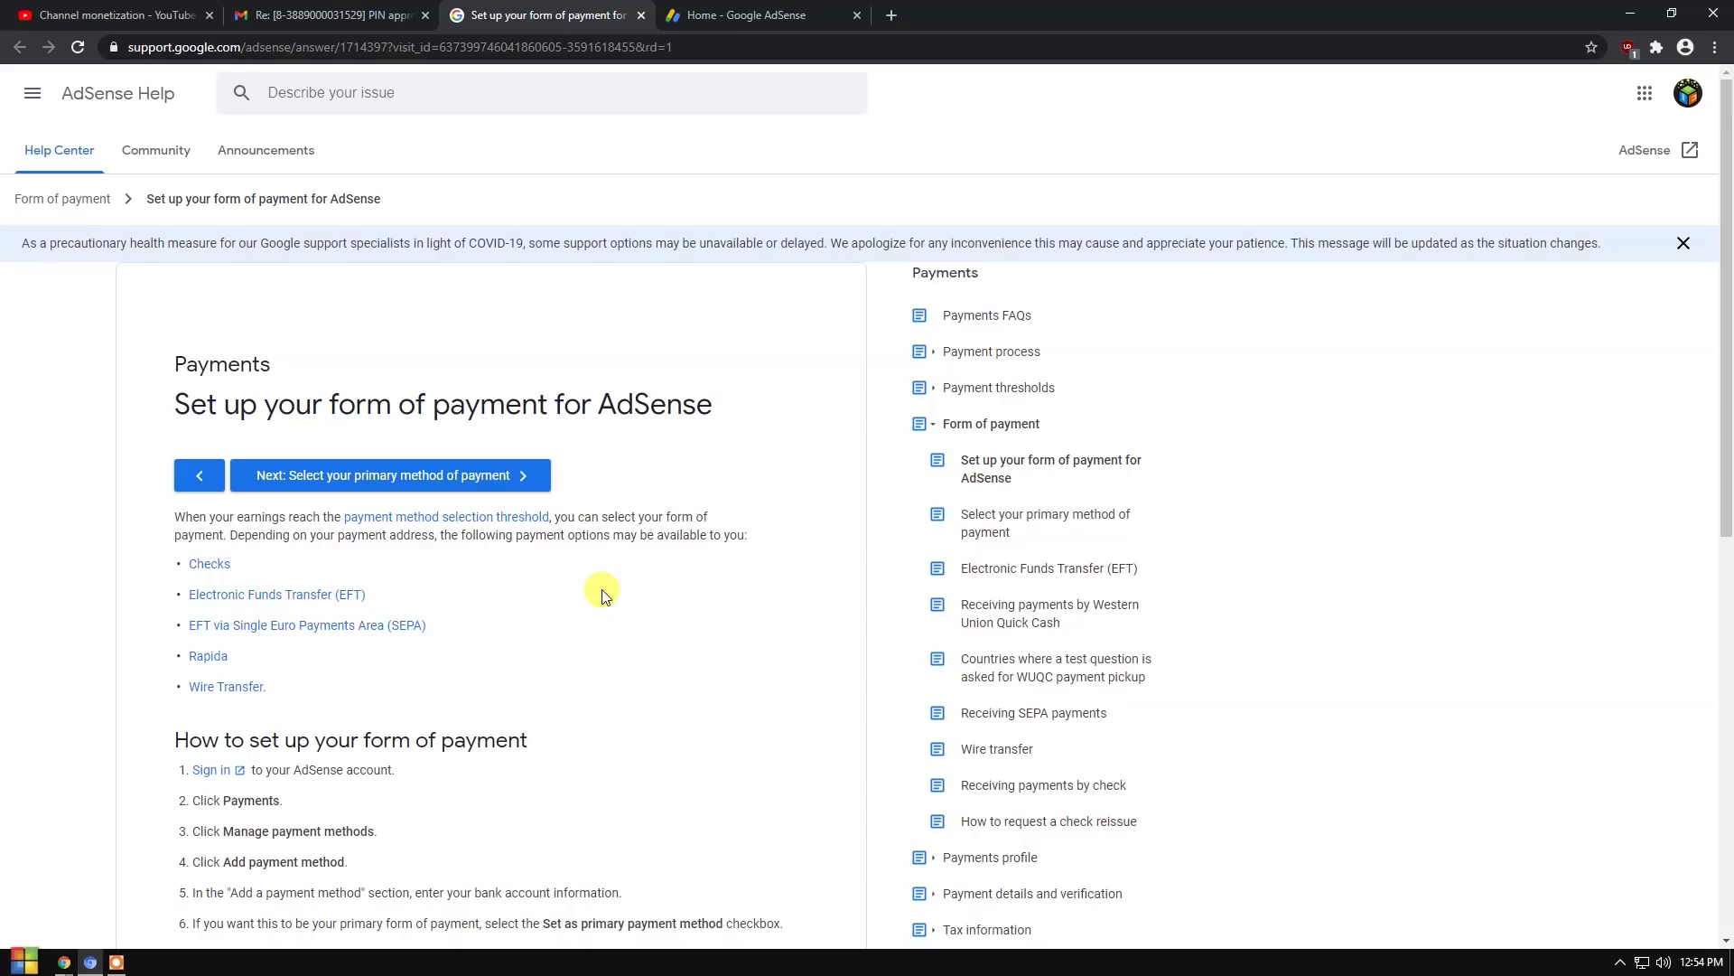
Step: Highlight the seven steps under "How to set up your form of payment" in the AdSense Help article
scroll(524, 630, down, 1)
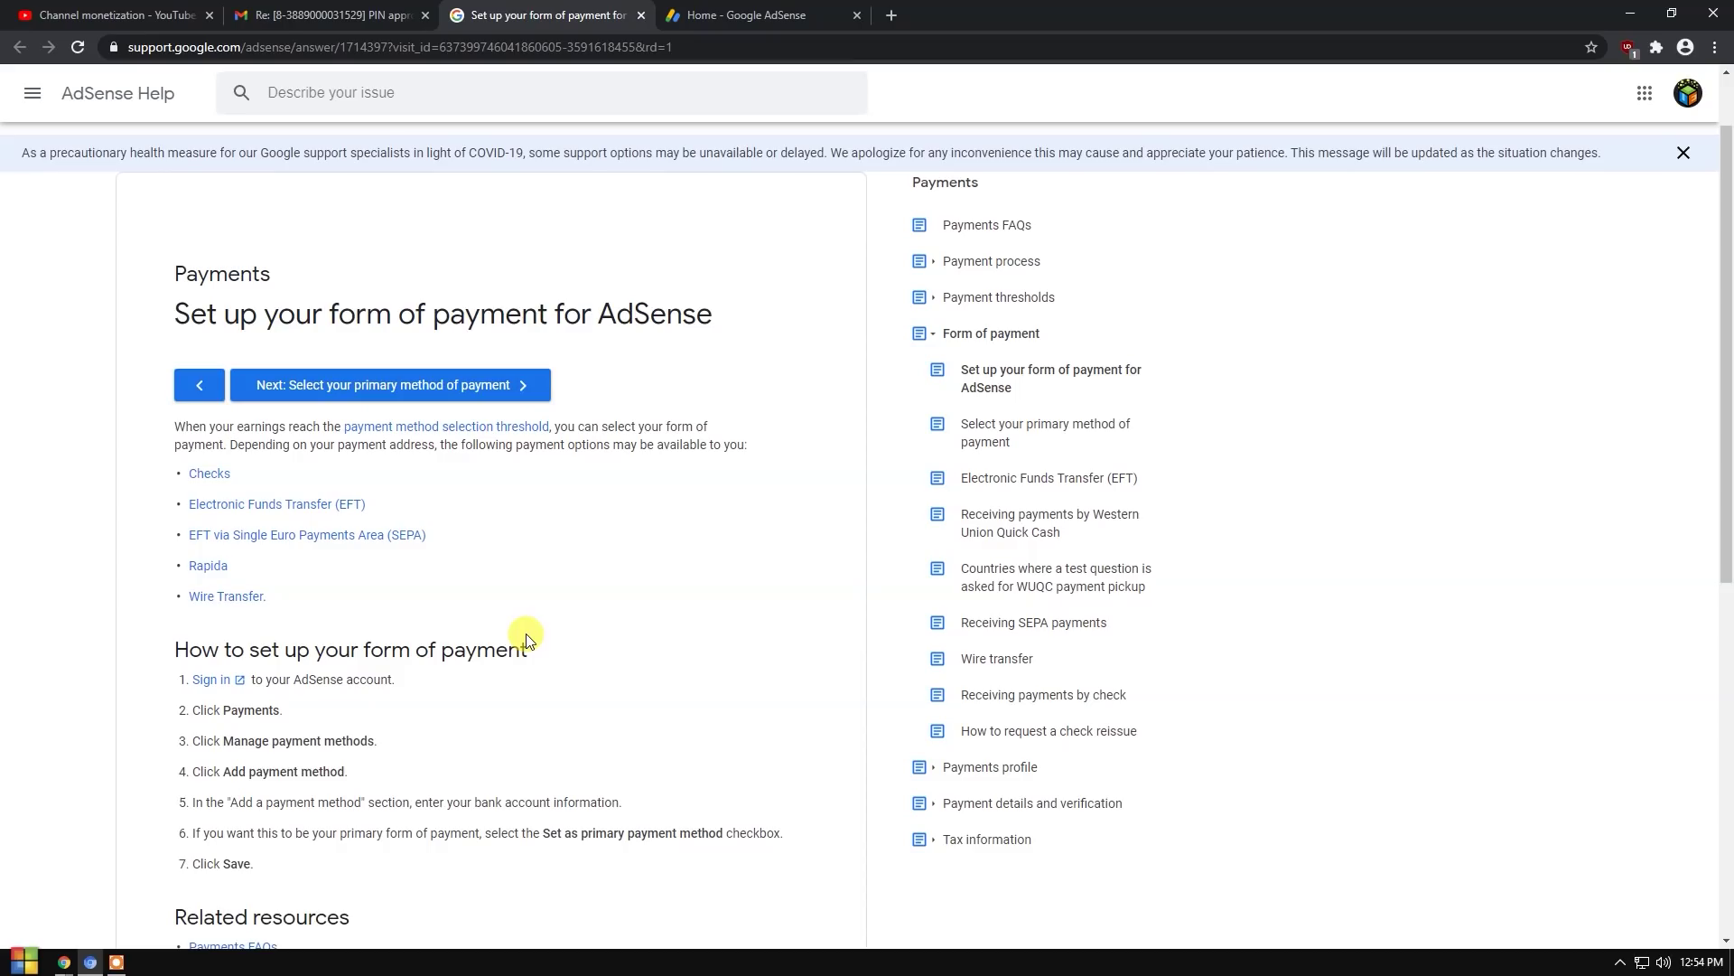
scroll(527, 638, down, 2)
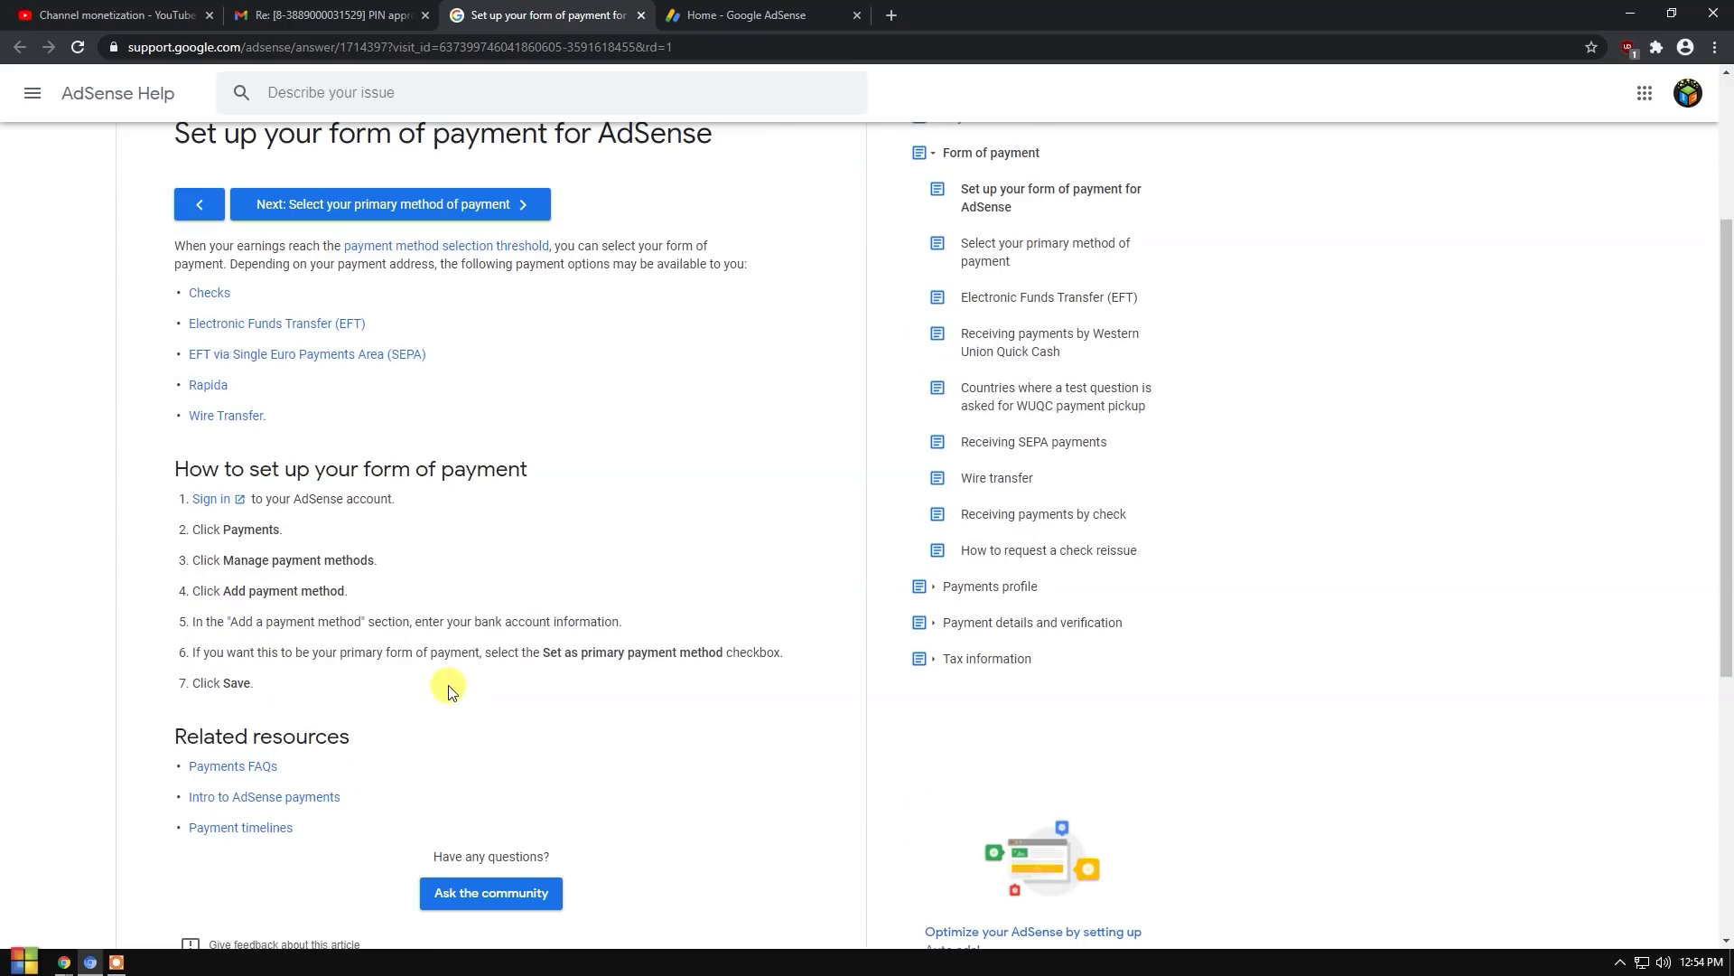
drag(172, 502, 289, 684)
click(151, 526)
click(169, 588)
Step: Open AdSense through the article's sign-in link in place of the older AdSense tab, and go to the Payments page as step 2 instructs
click(208, 499)
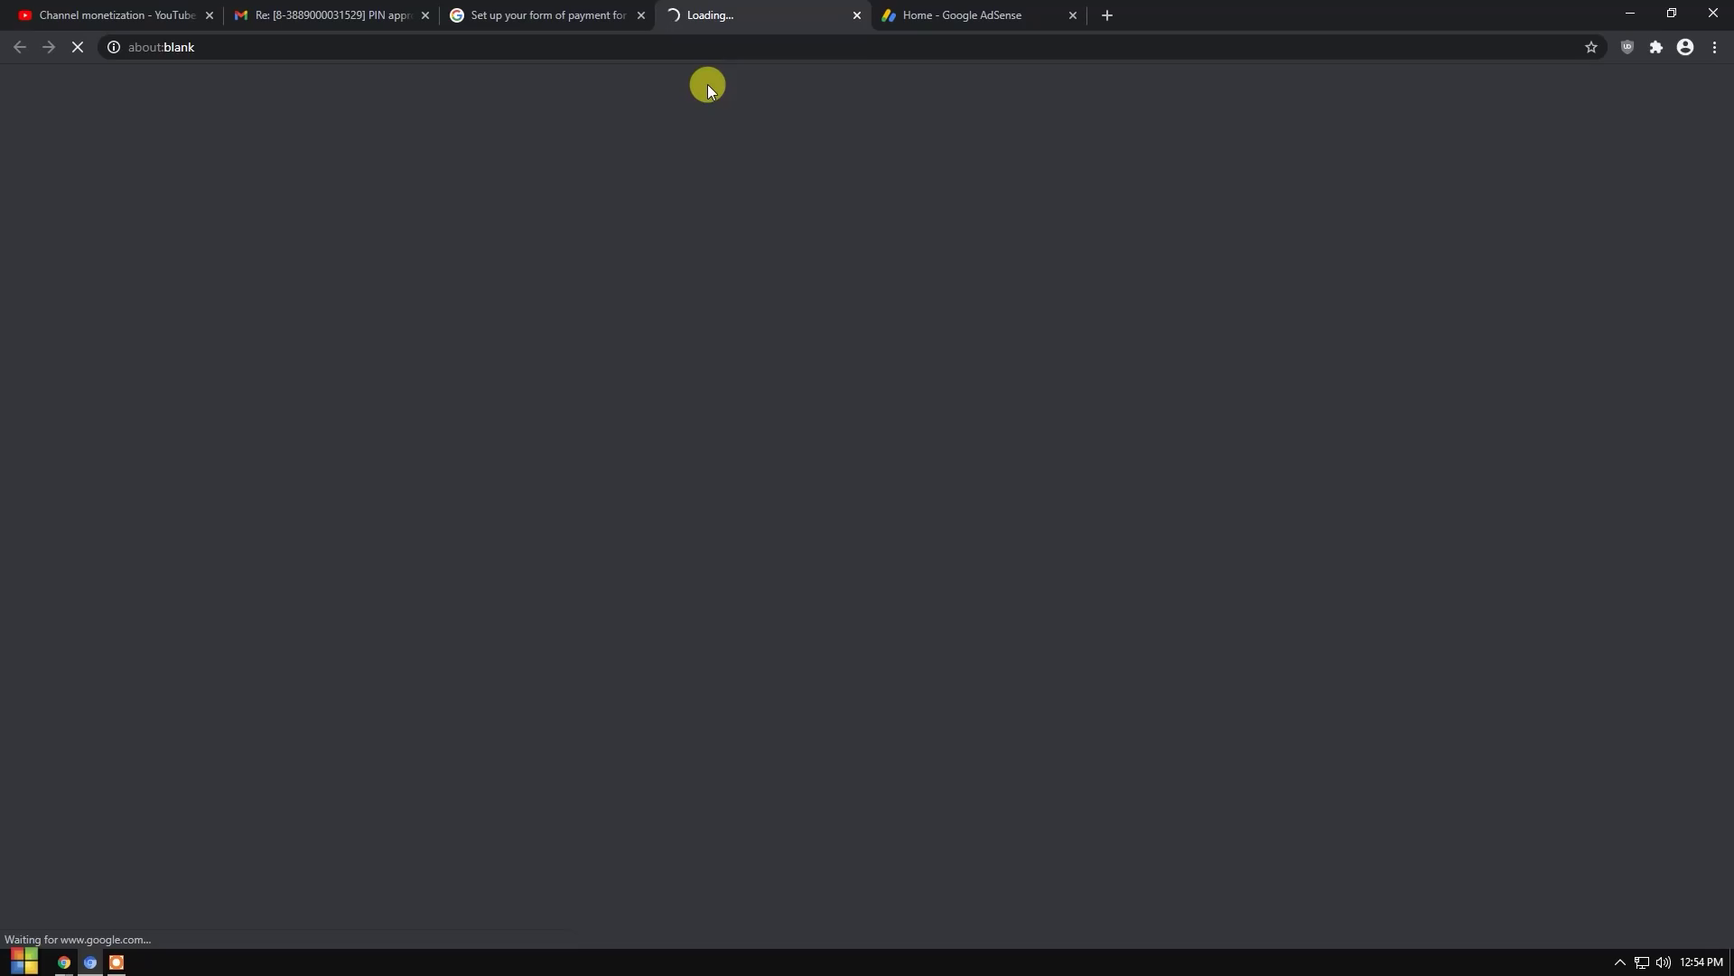
click(1073, 15)
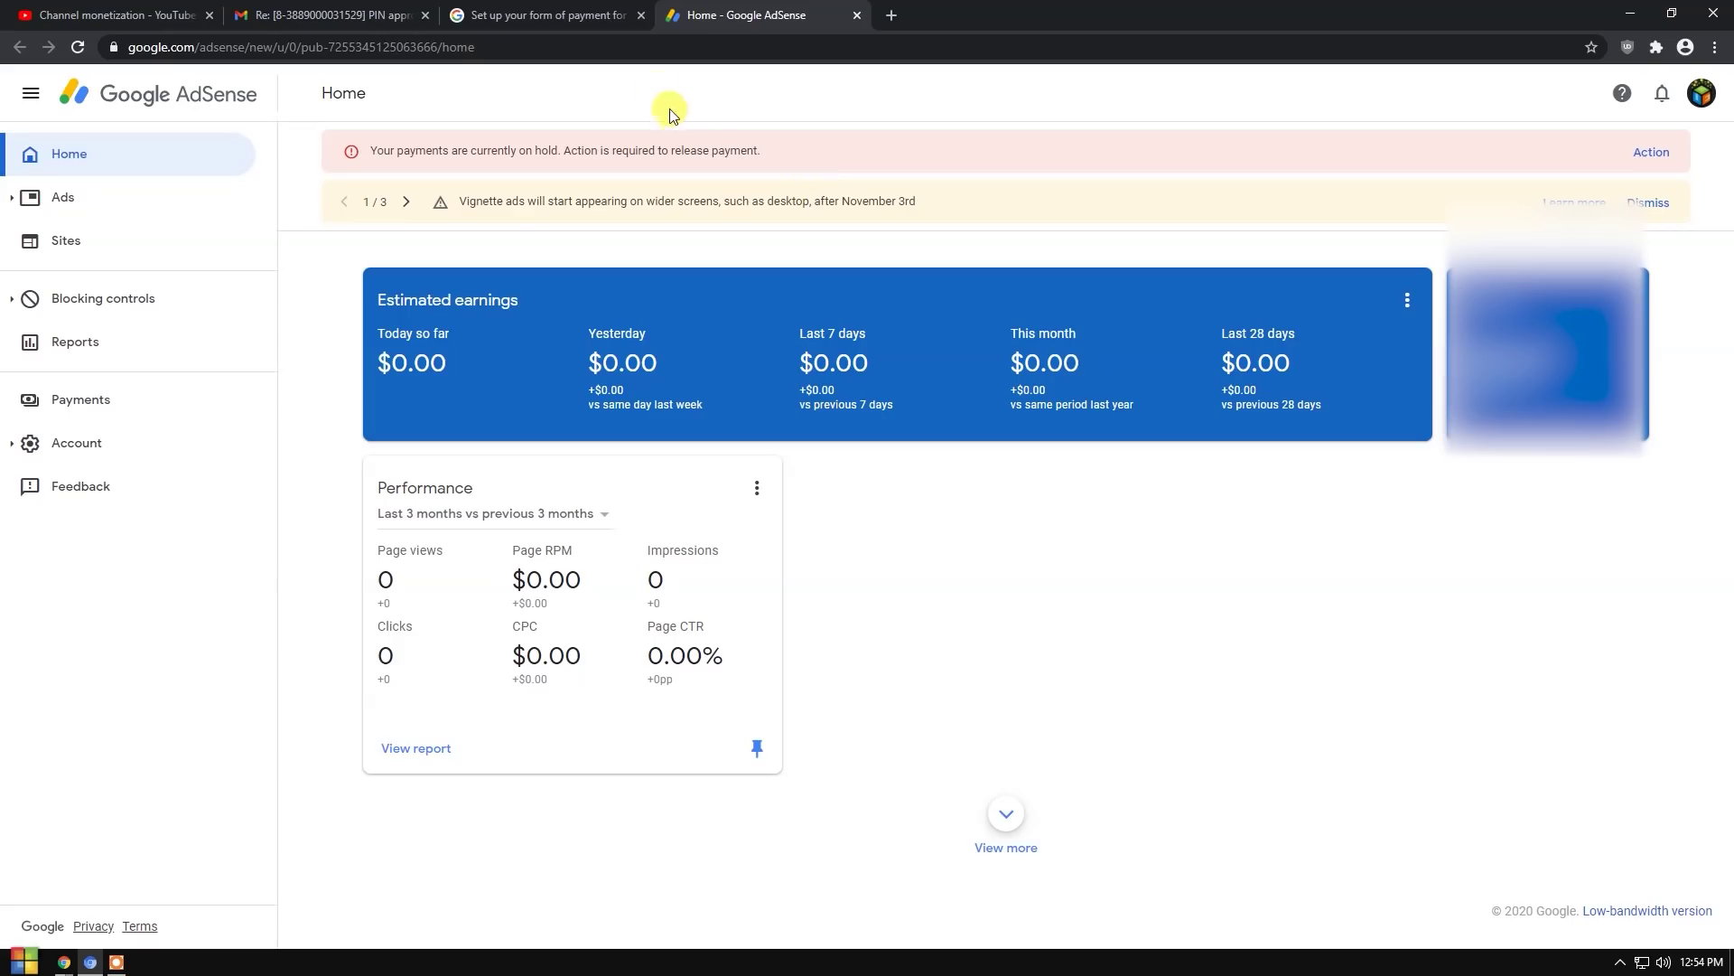
click(557, 13)
drag(288, 531, 214, 532)
click(718, 10)
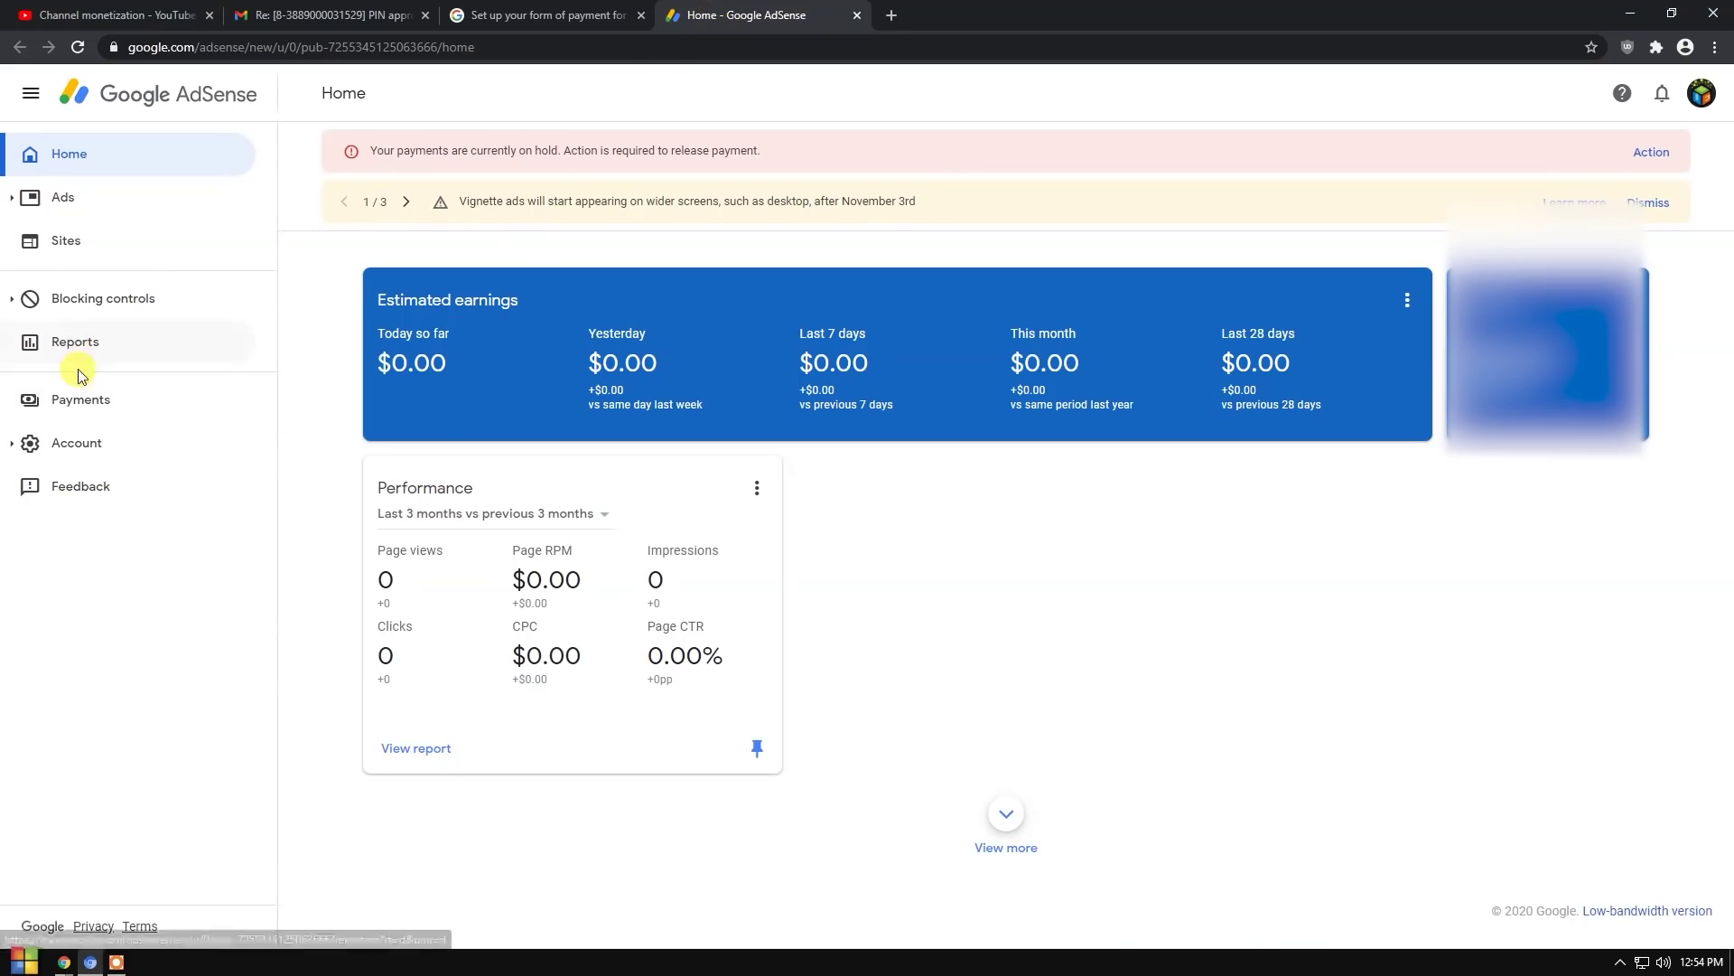
click(82, 395)
Step: Highlight the "Manage payment methods" instruction in the help article, and return to the AdSense Payments page
click(511, 12)
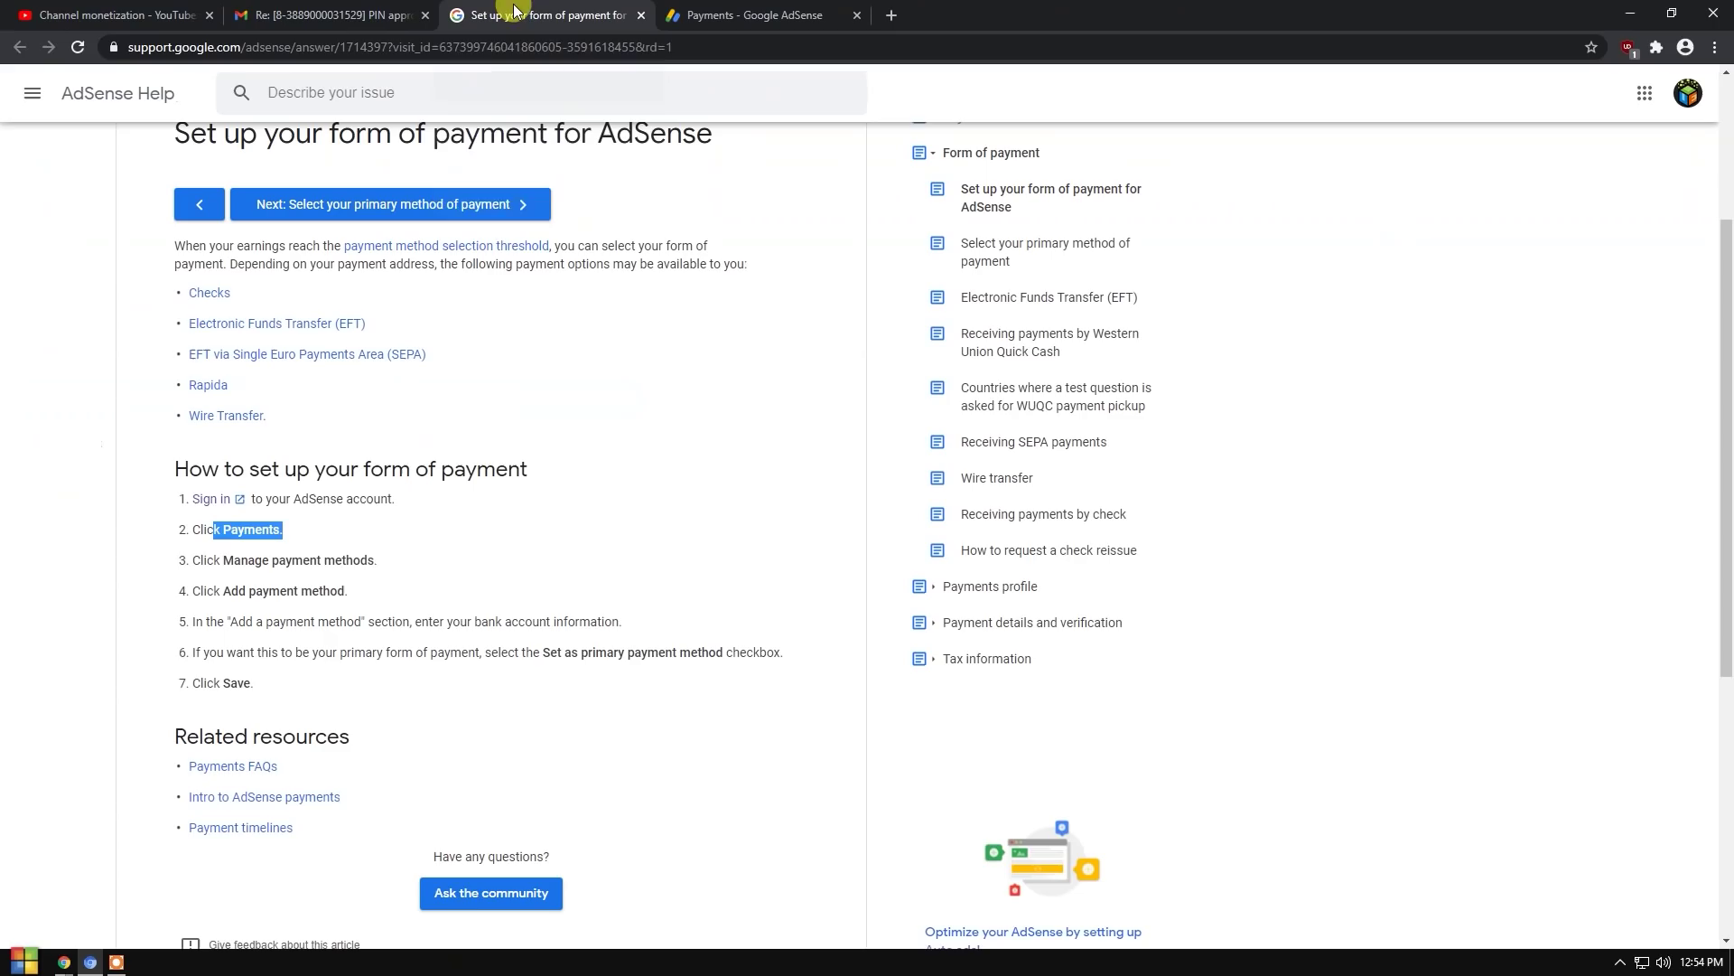
drag(374, 561, 200, 561)
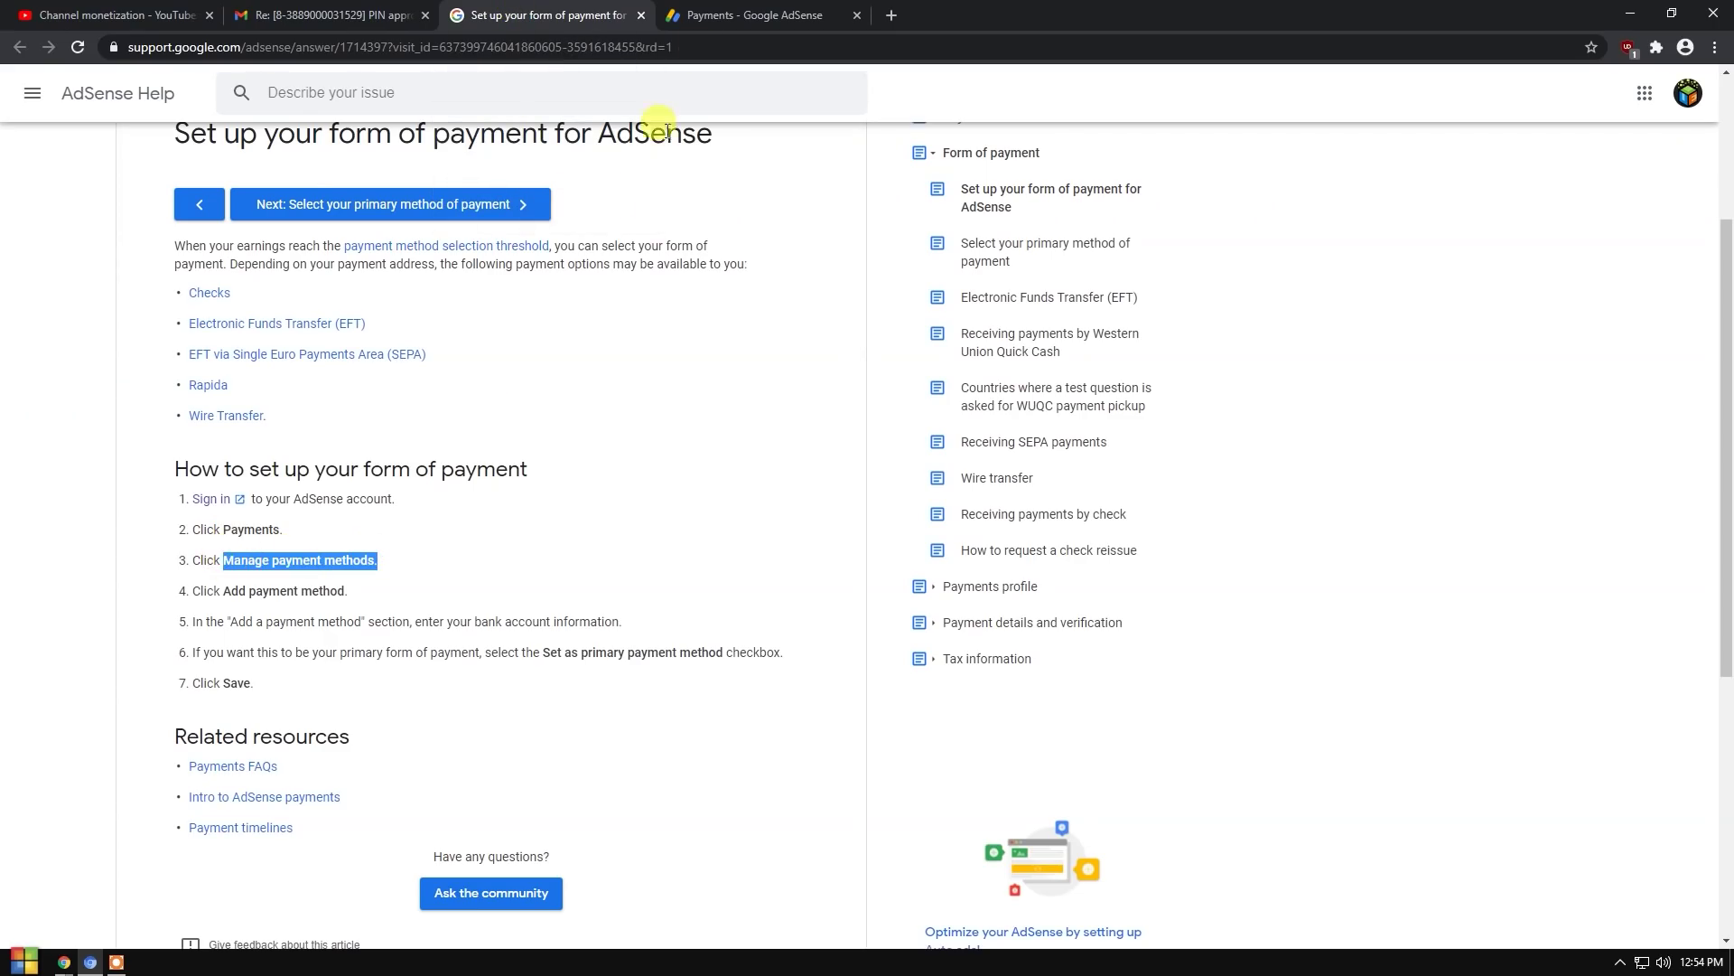
click(718, 11)
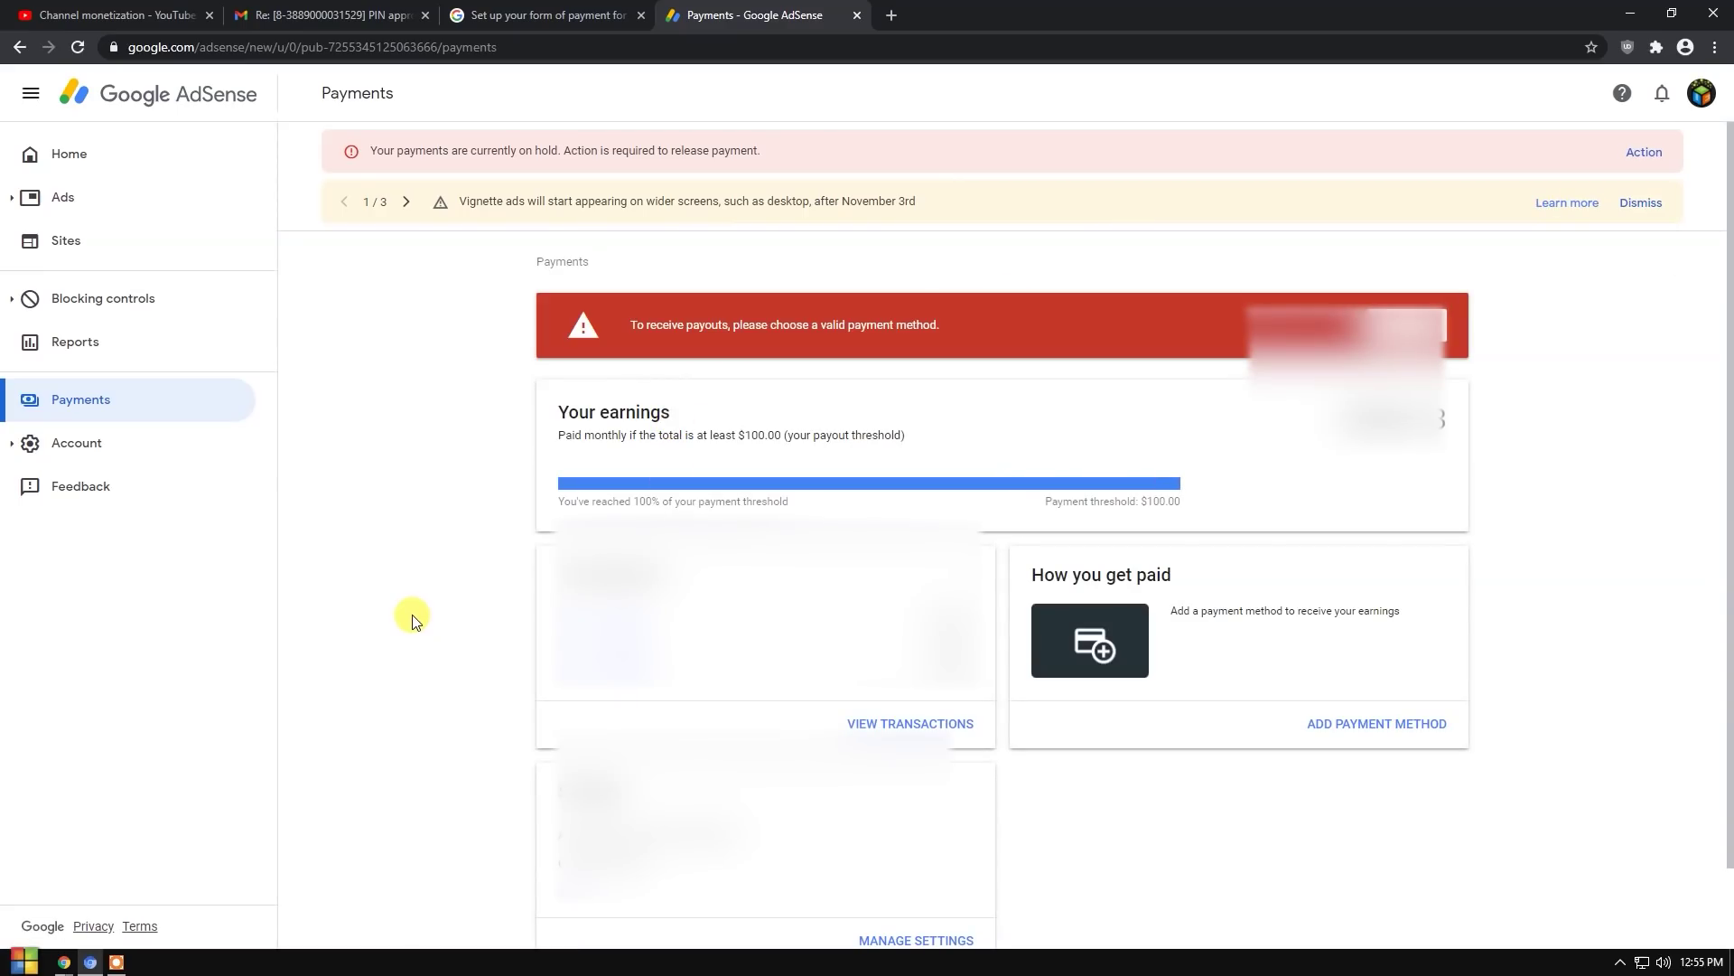
Step: Start adding a payment method from the "How you get paid" section of the Payments page
scroll(1340, 724, down, 1)
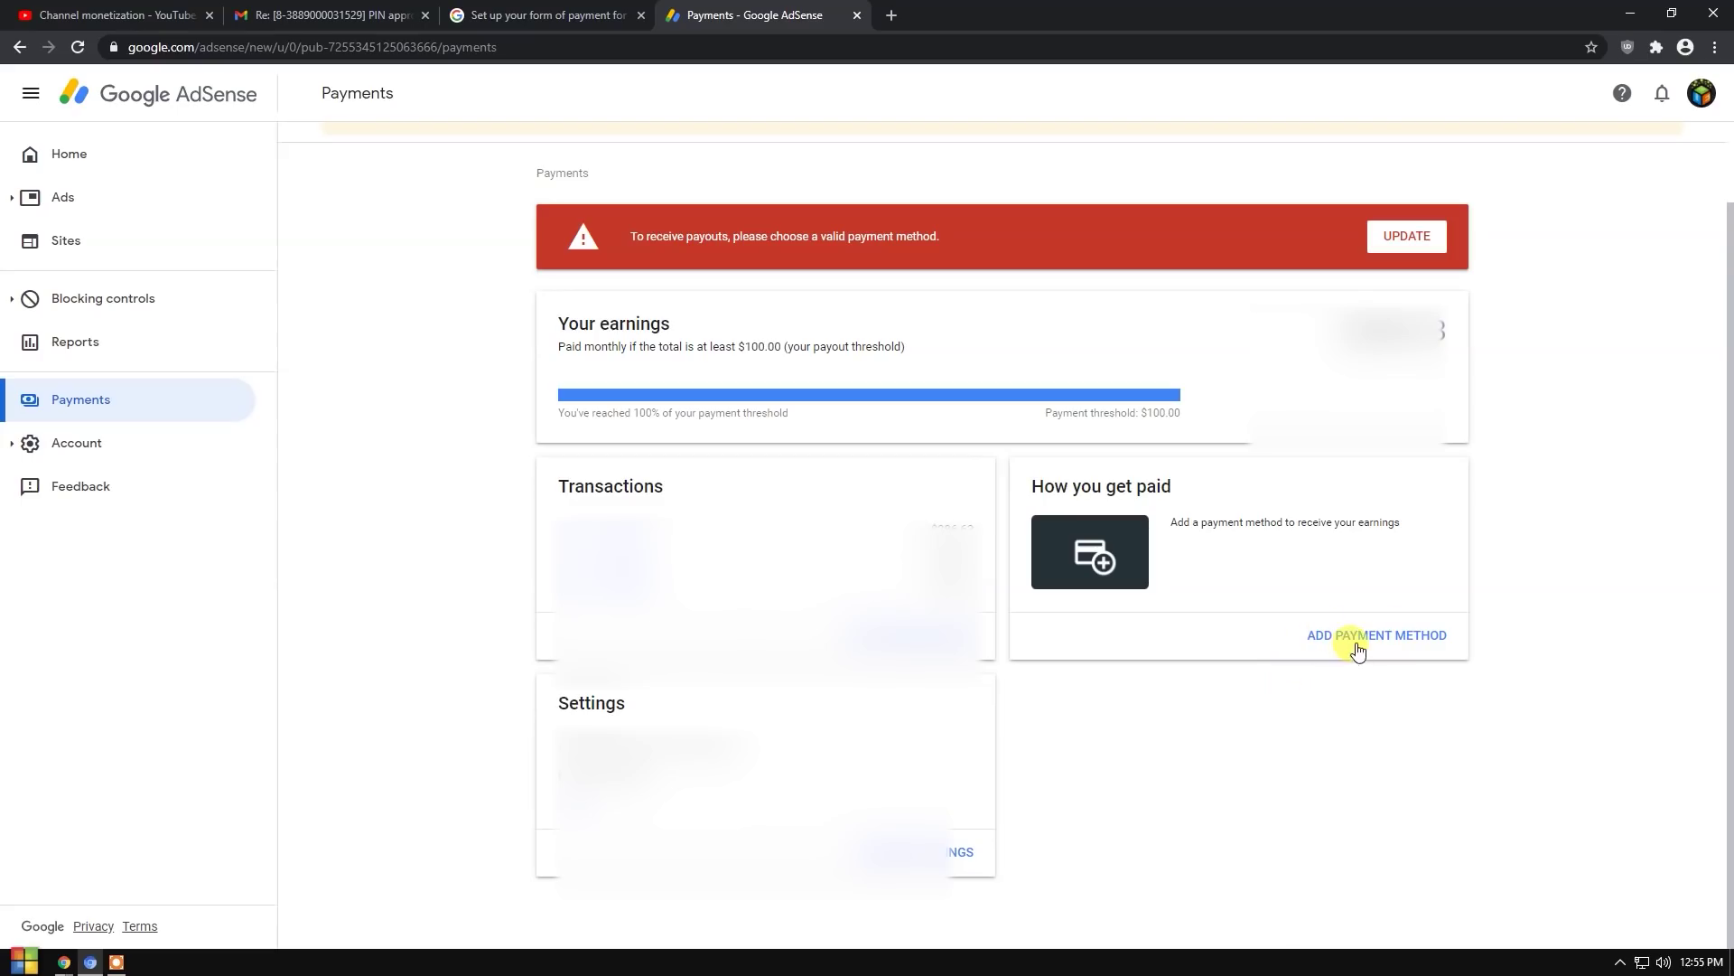
drag(1221, 634, 1337, 626)
click(1464, 637)
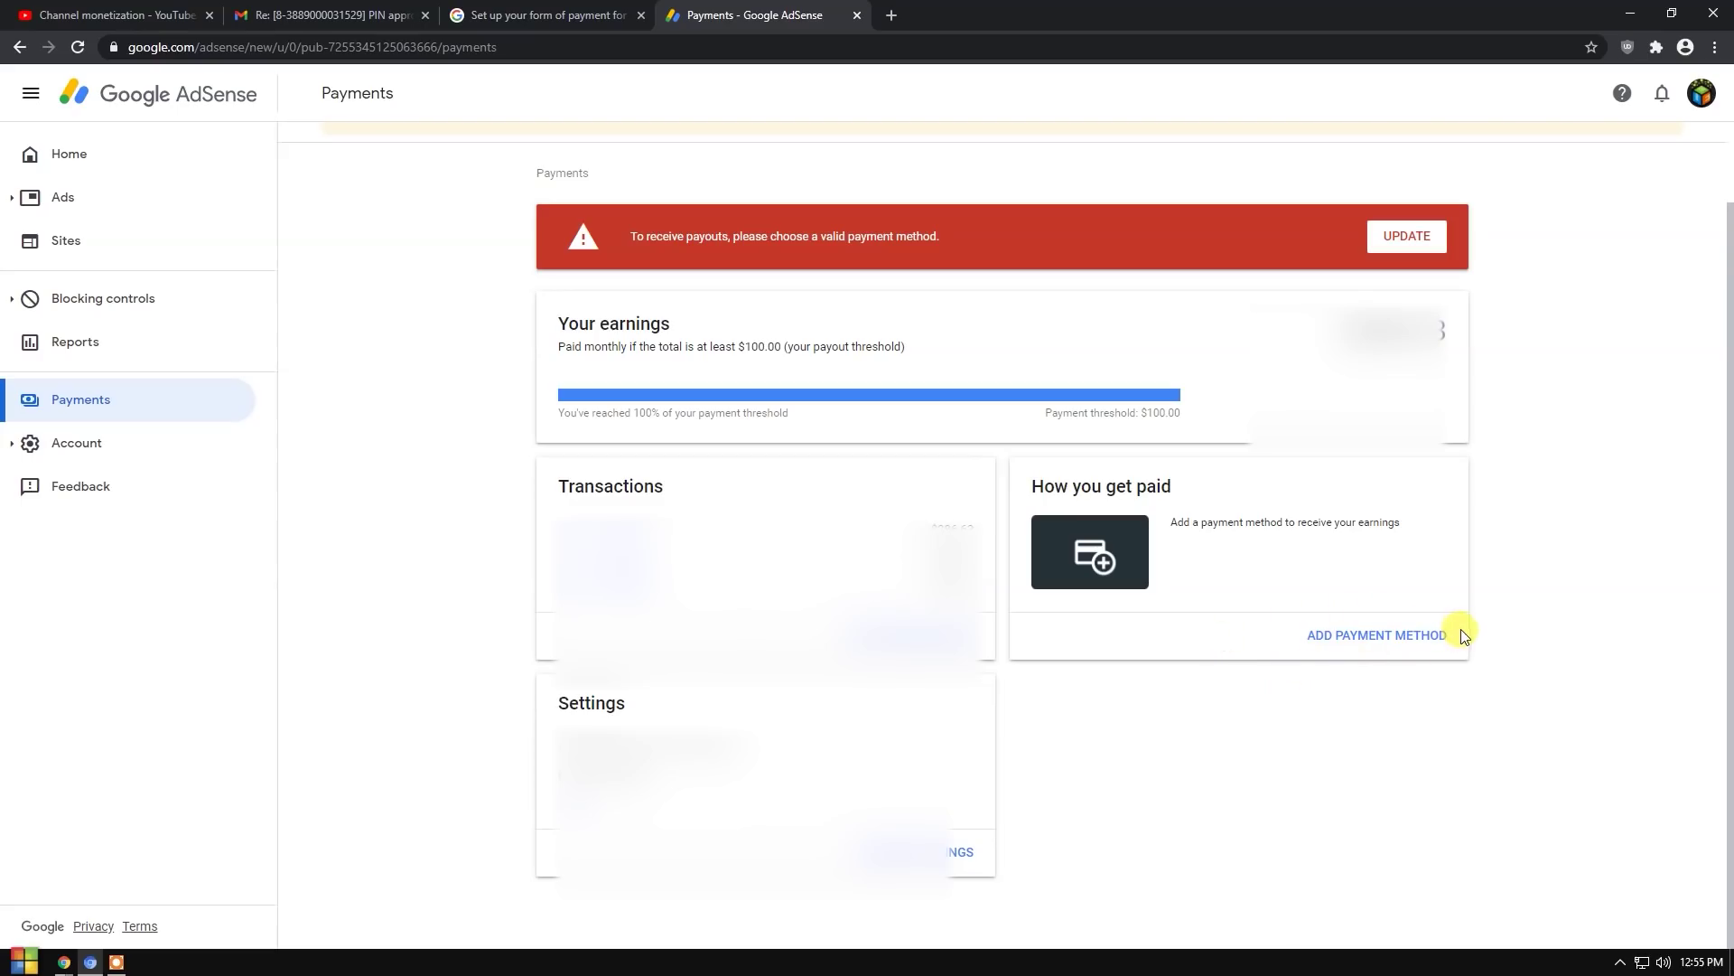
triple_click(1455, 637)
click(1391, 701)
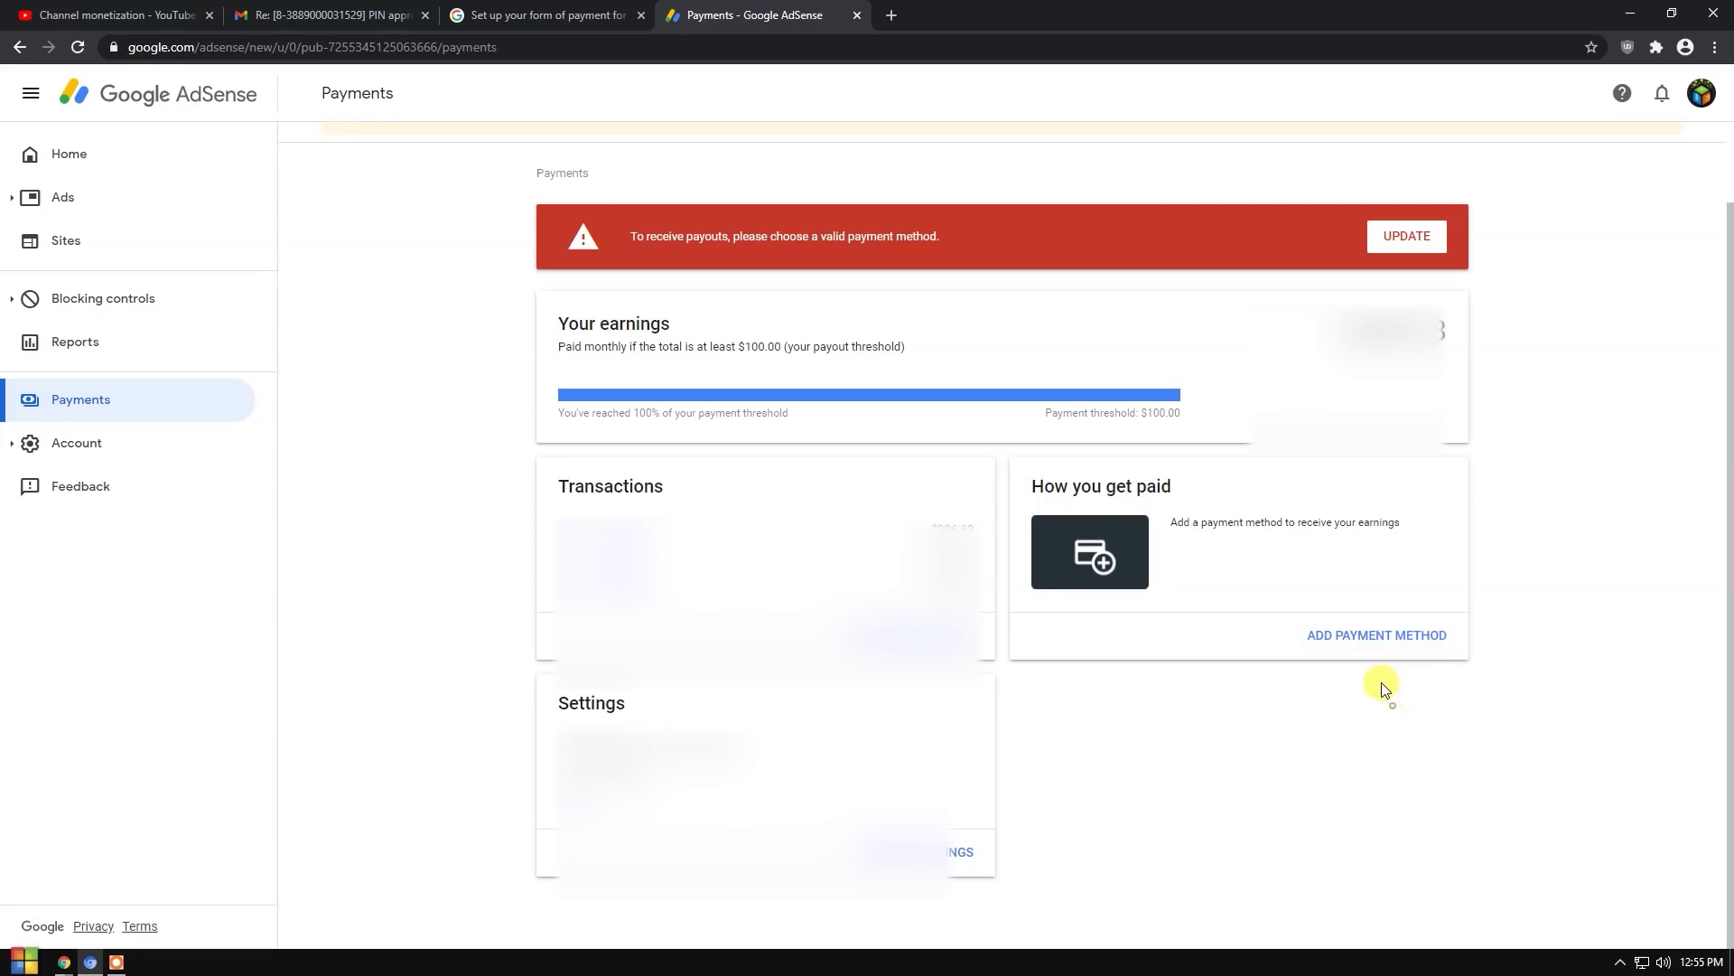
click(1365, 637)
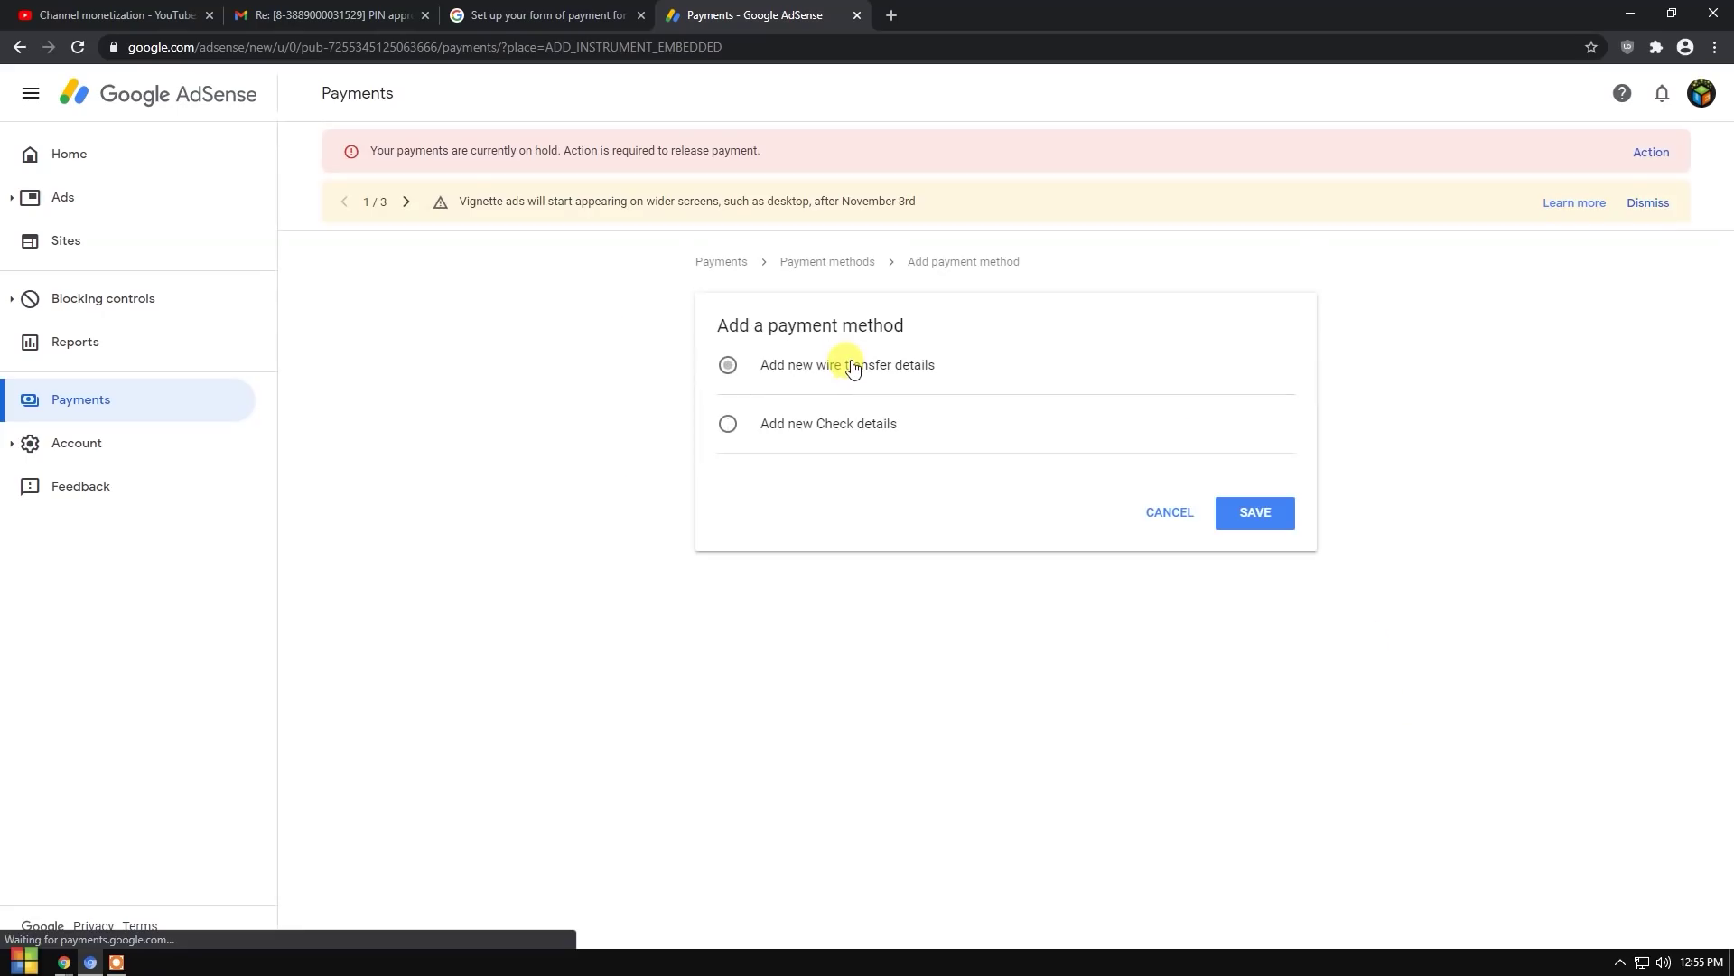
Step: Highlight the "Add payment method" instruction in the help article and the matching breadcrumb on the AdSense page
click(546, 15)
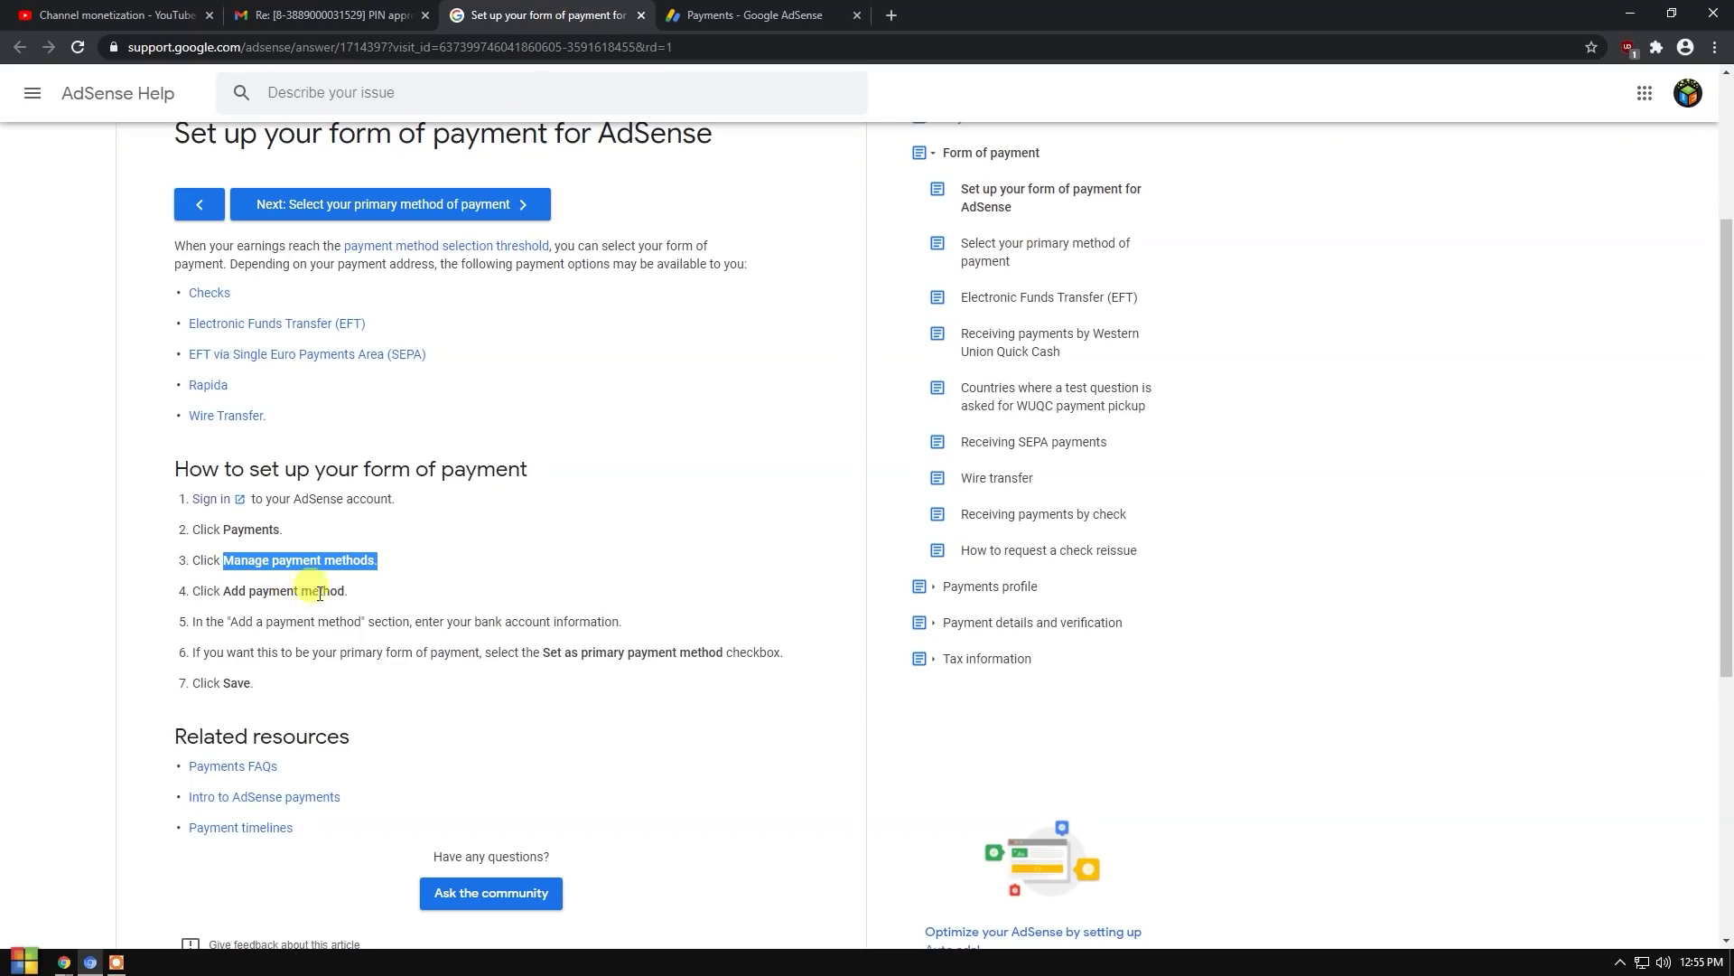
drag(350, 590, 224, 579)
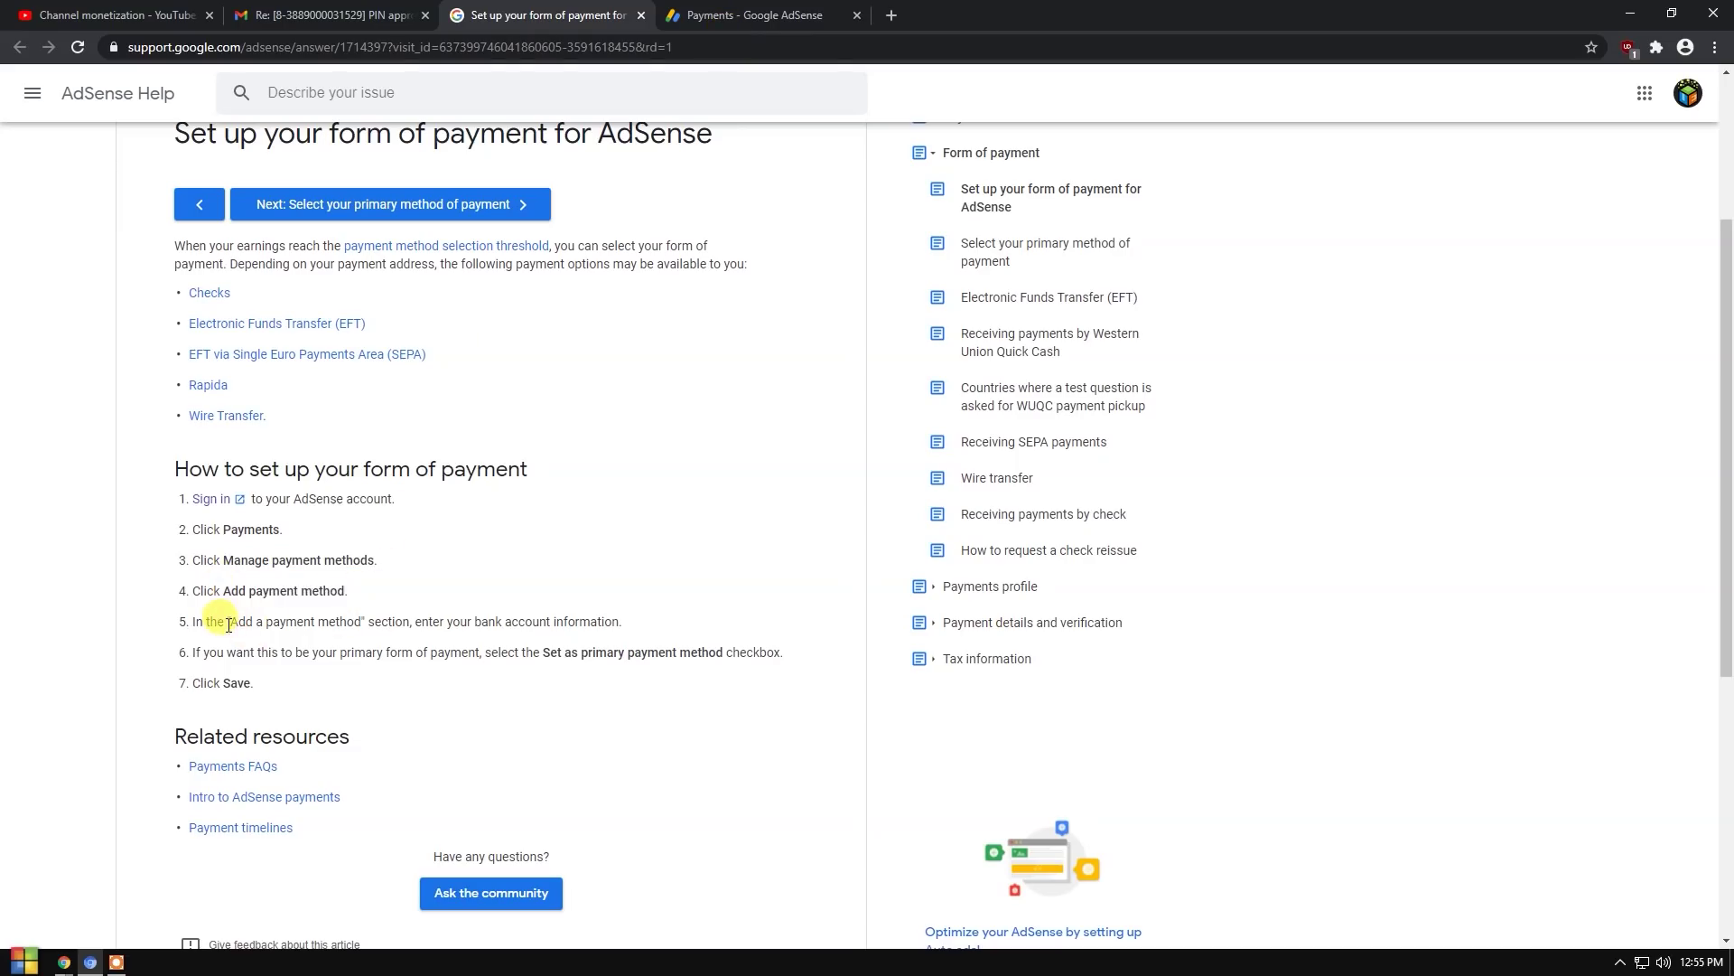
click(784, 18)
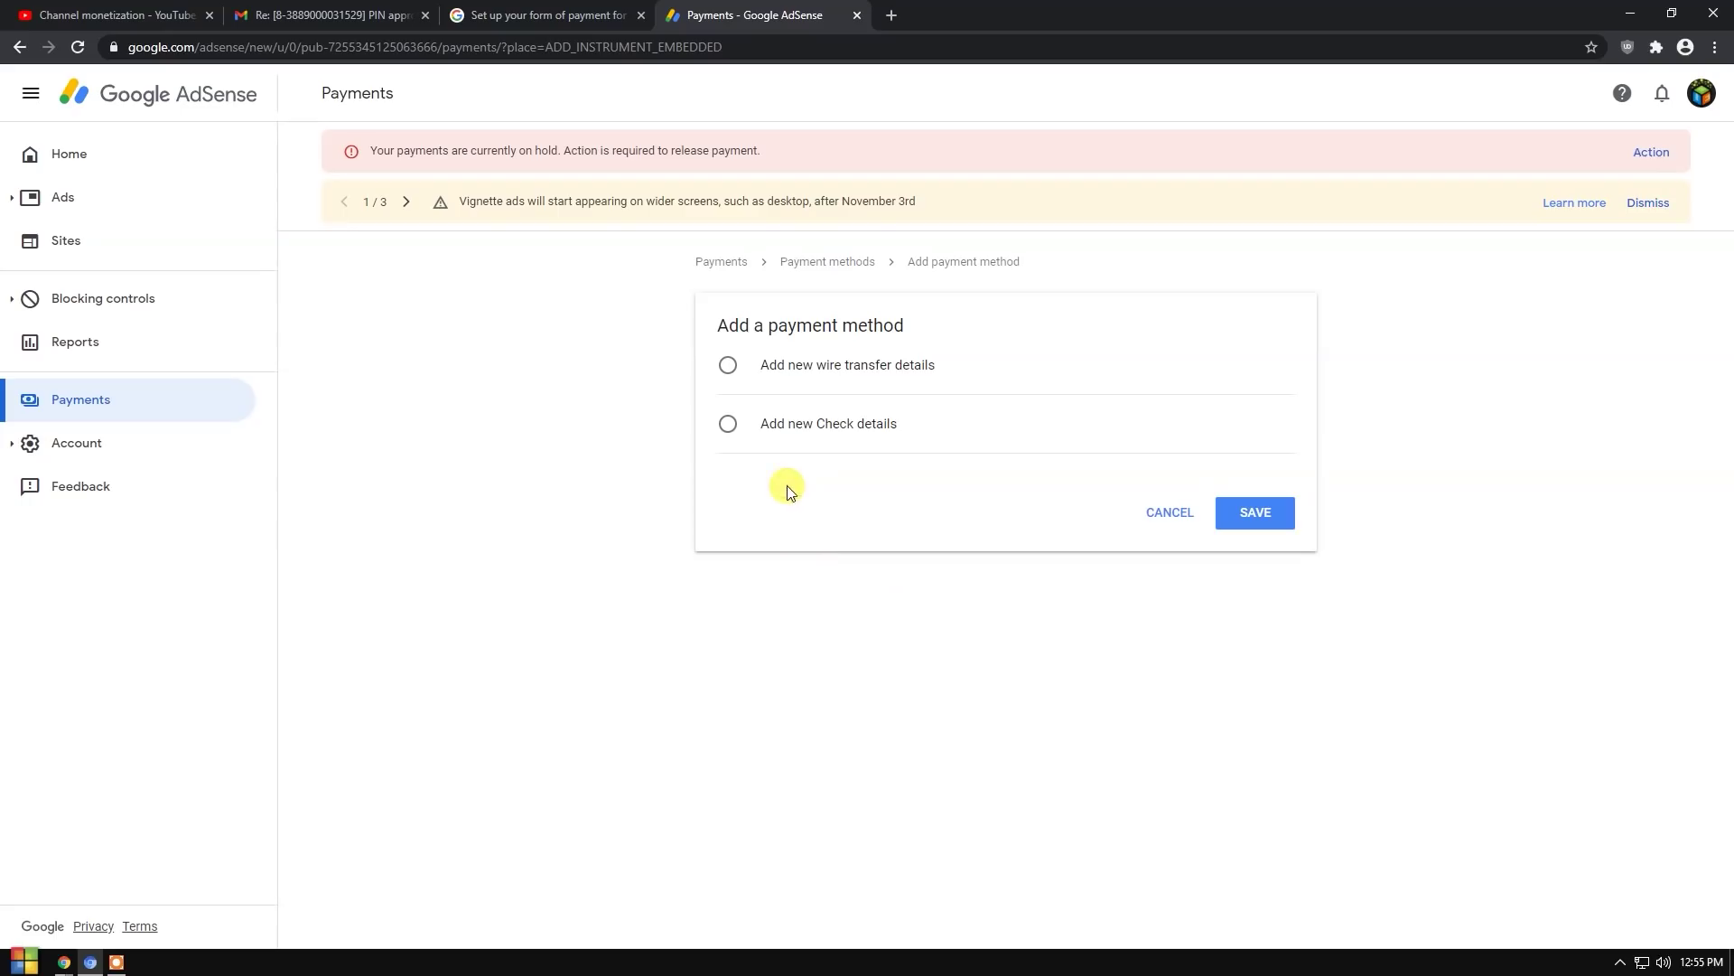
click(946, 262)
click(965, 262)
drag(1026, 262, 899, 261)
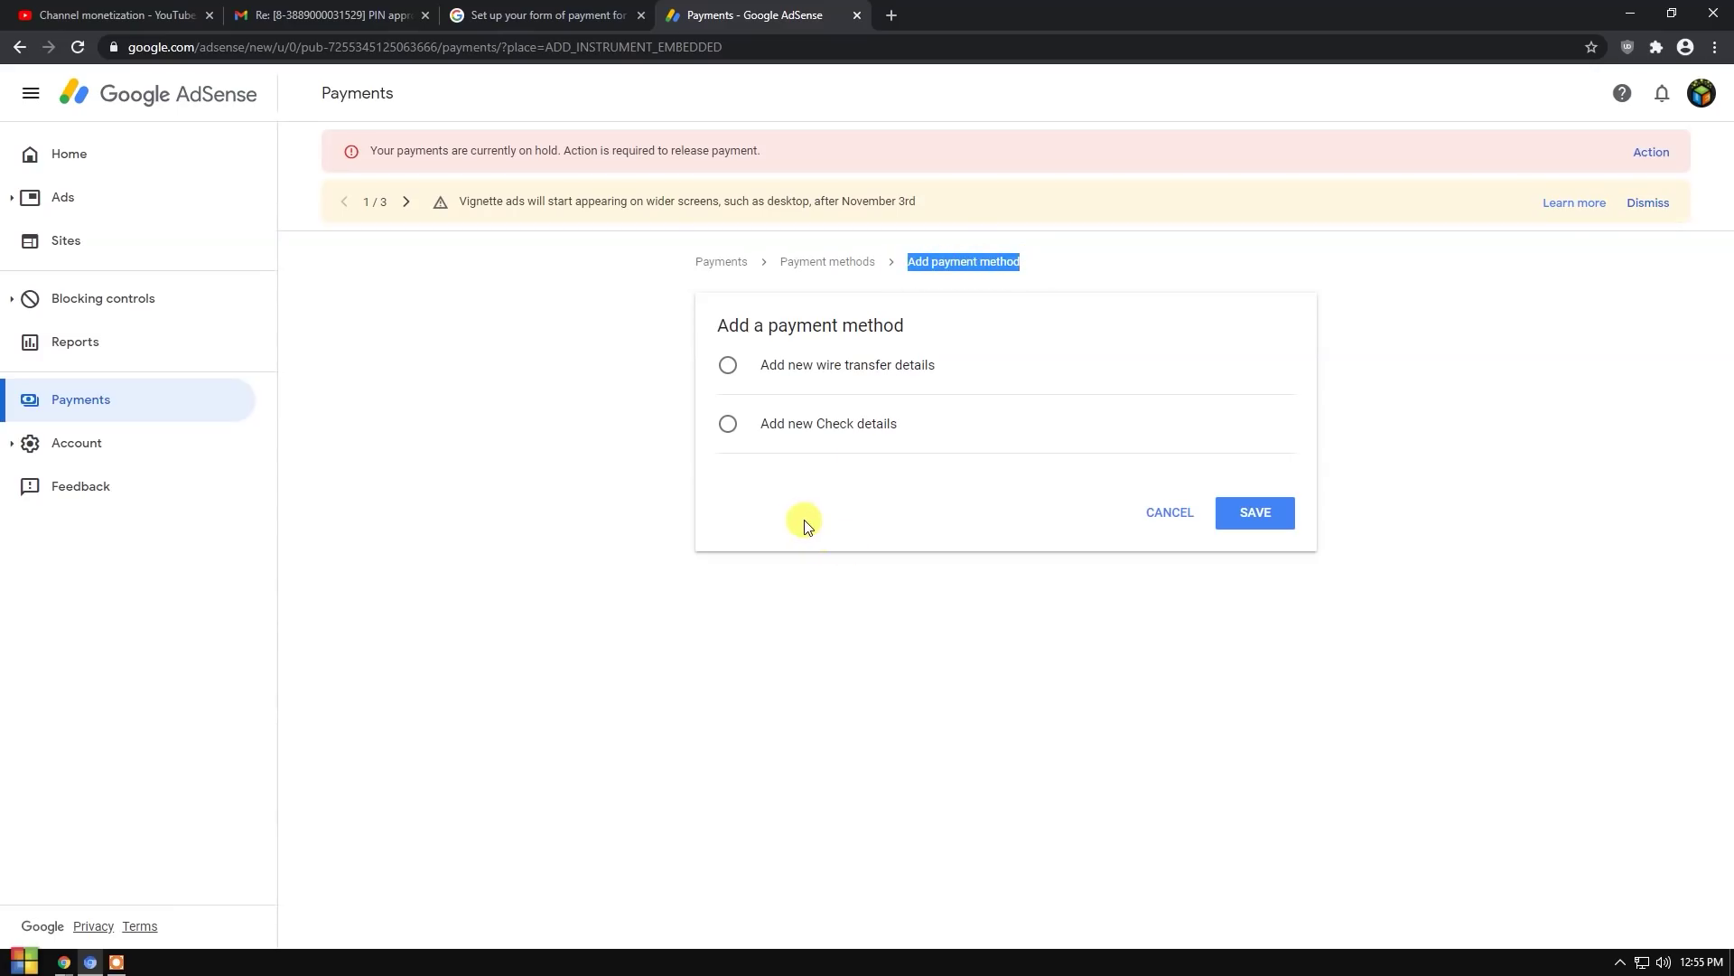
Step: Select "Add new Check details" as the payment method and review its mailing address form
click(746, 398)
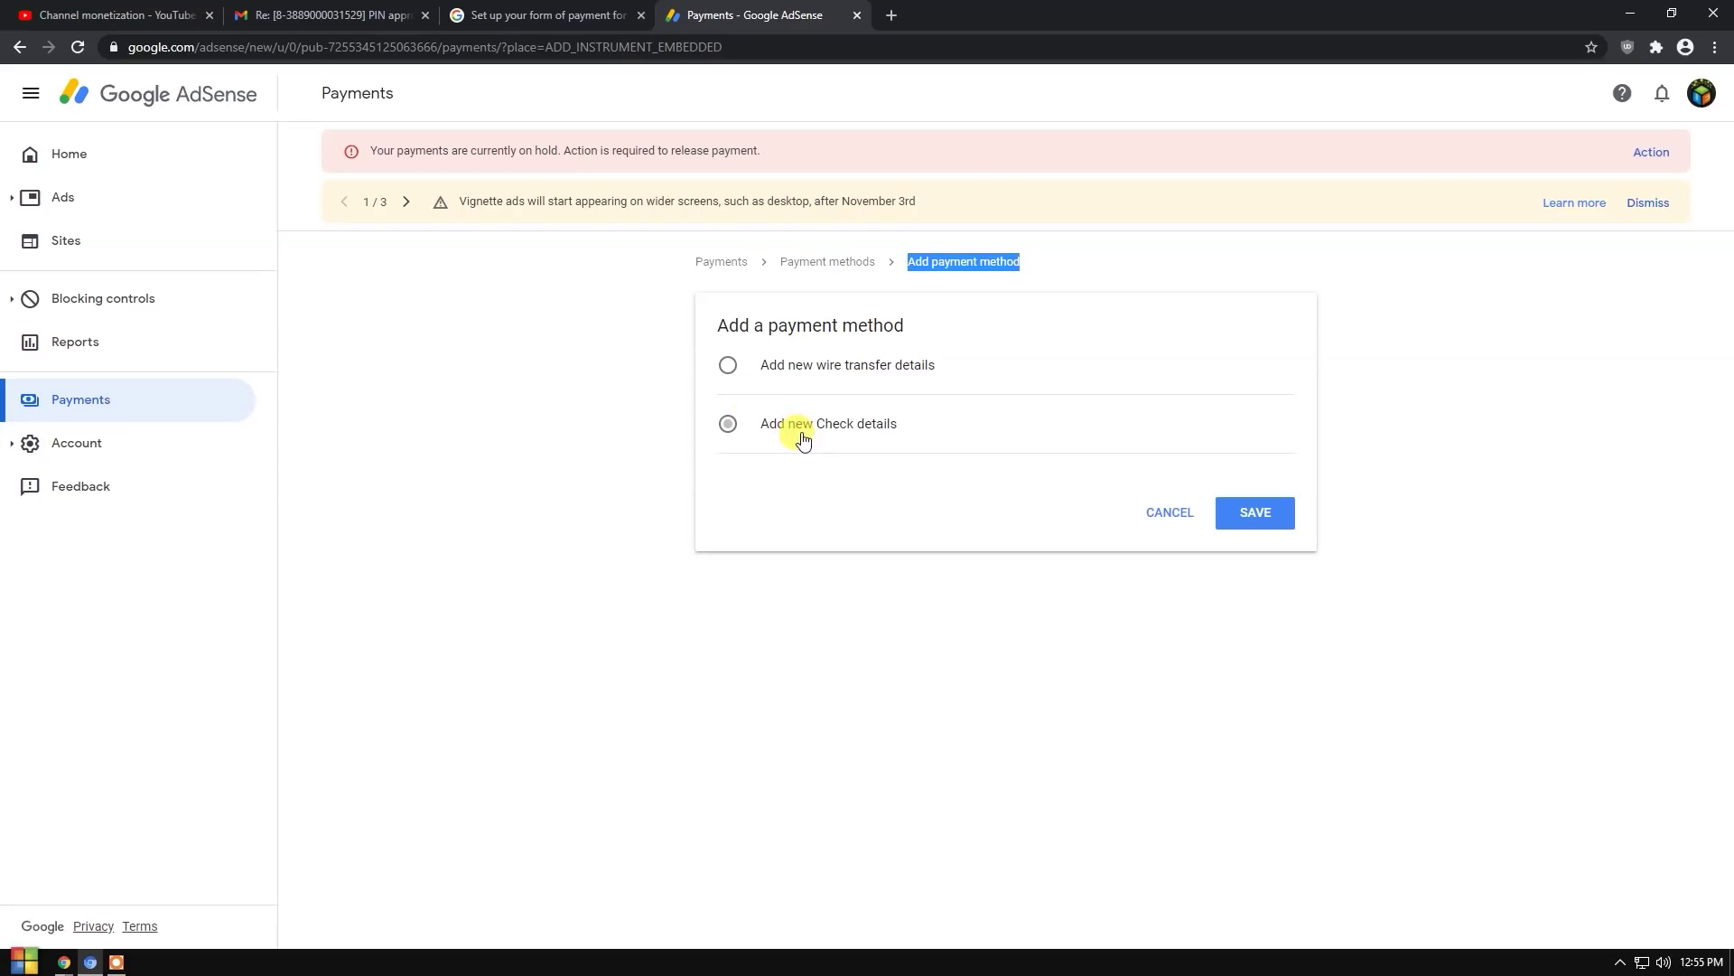
click(749, 368)
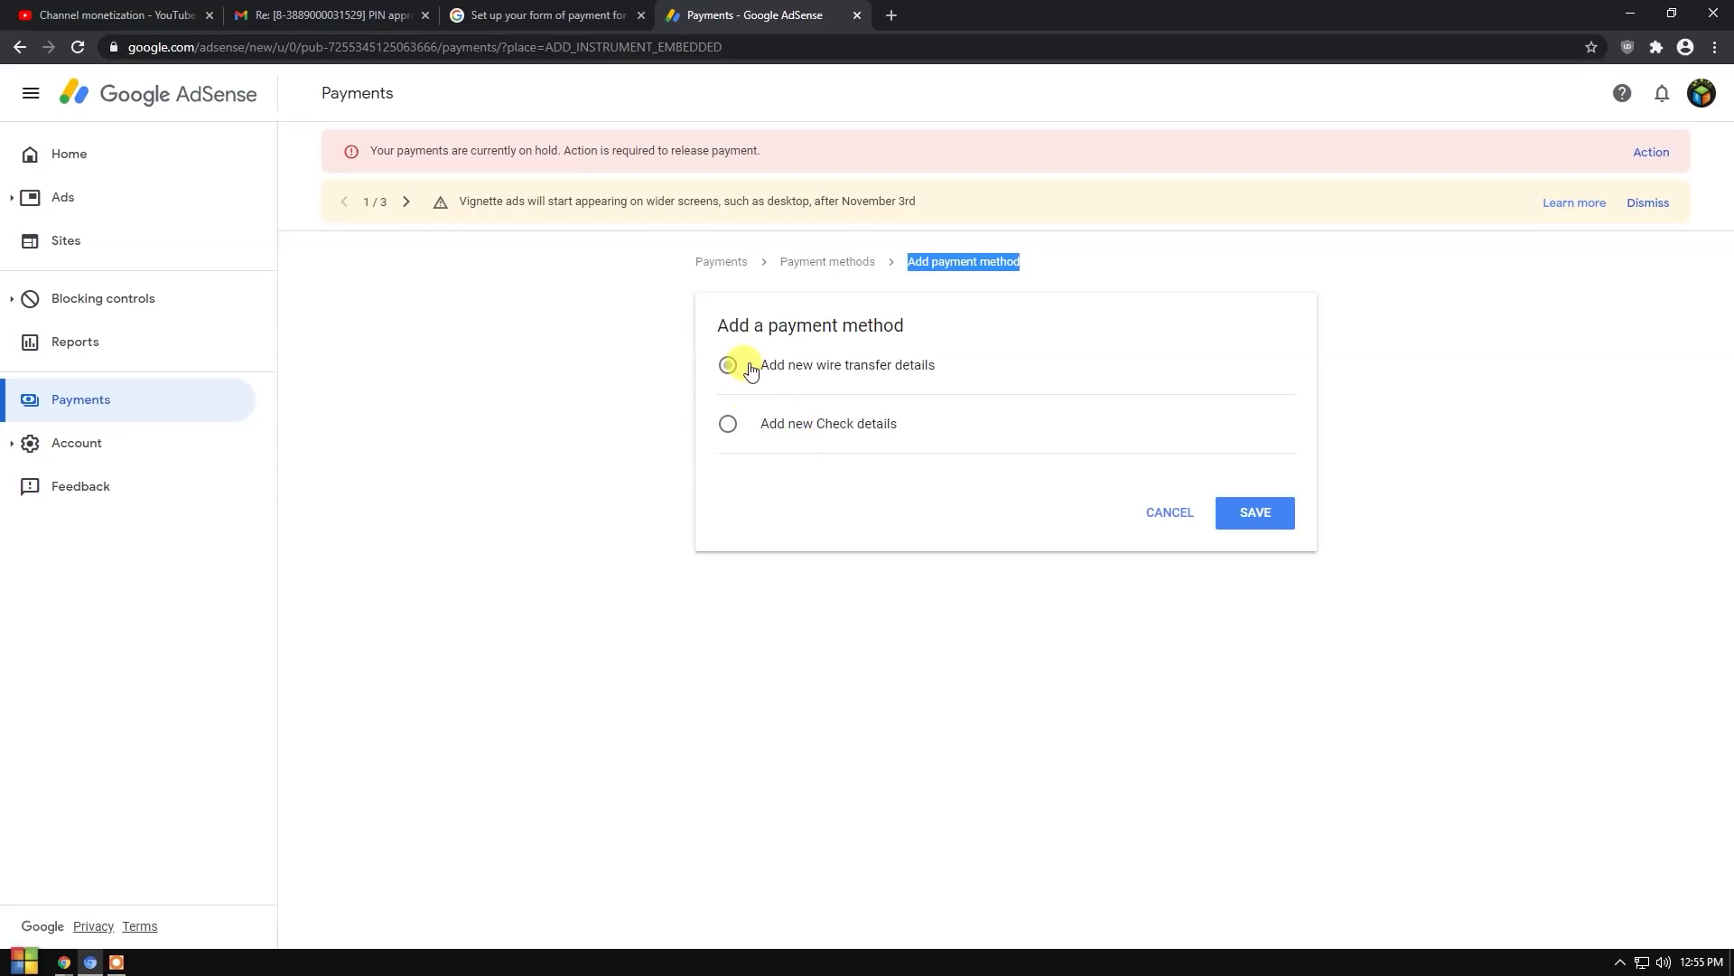
click(729, 426)
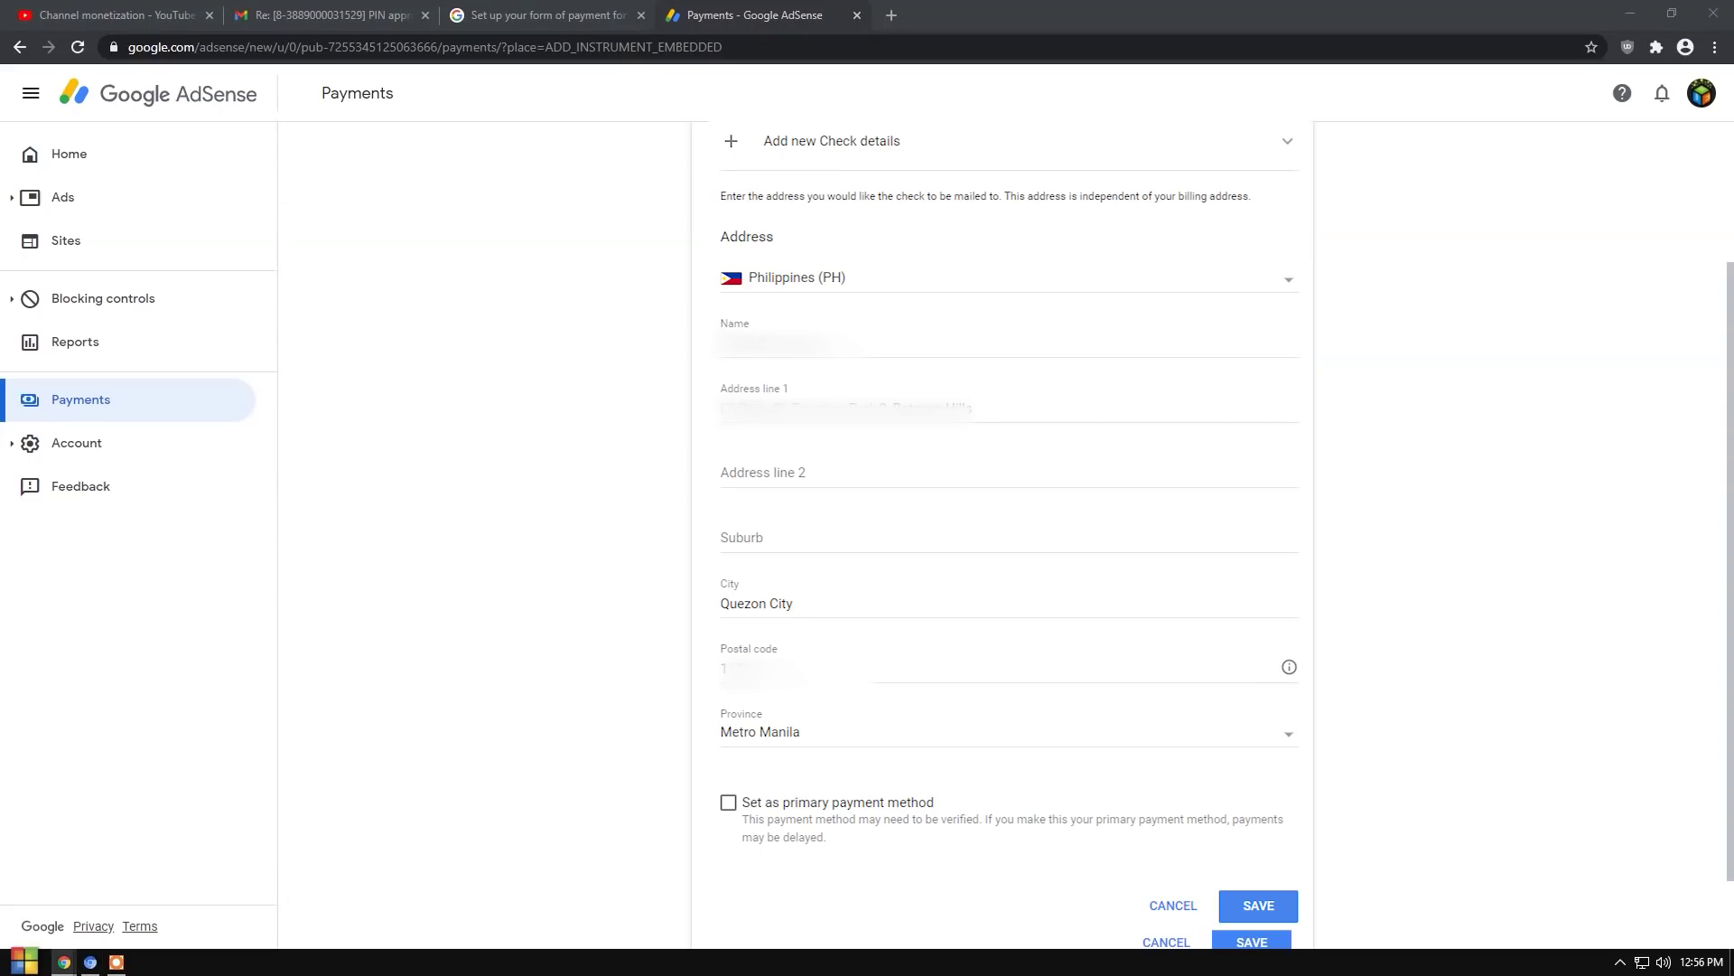
click(476, 292)
click(1445, 519)
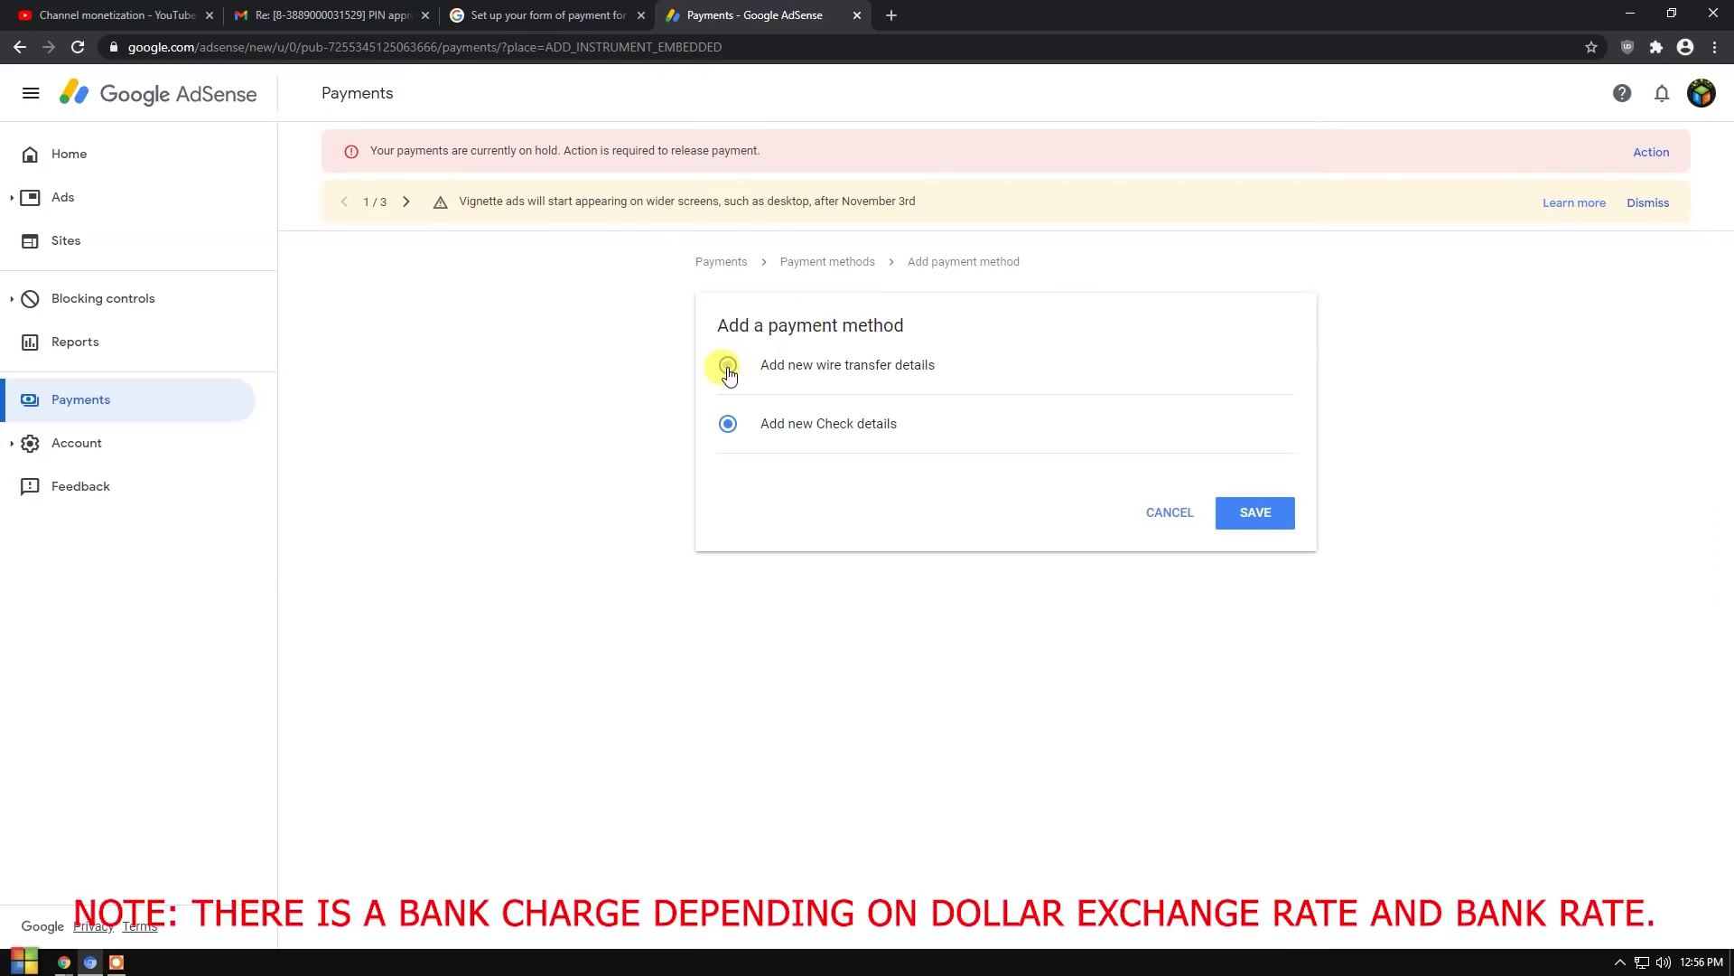
Step: Select "Add new wire transfer details" as the payment method, and review its bank fields and primary payment option
drag(1033, 264, 988, 271)
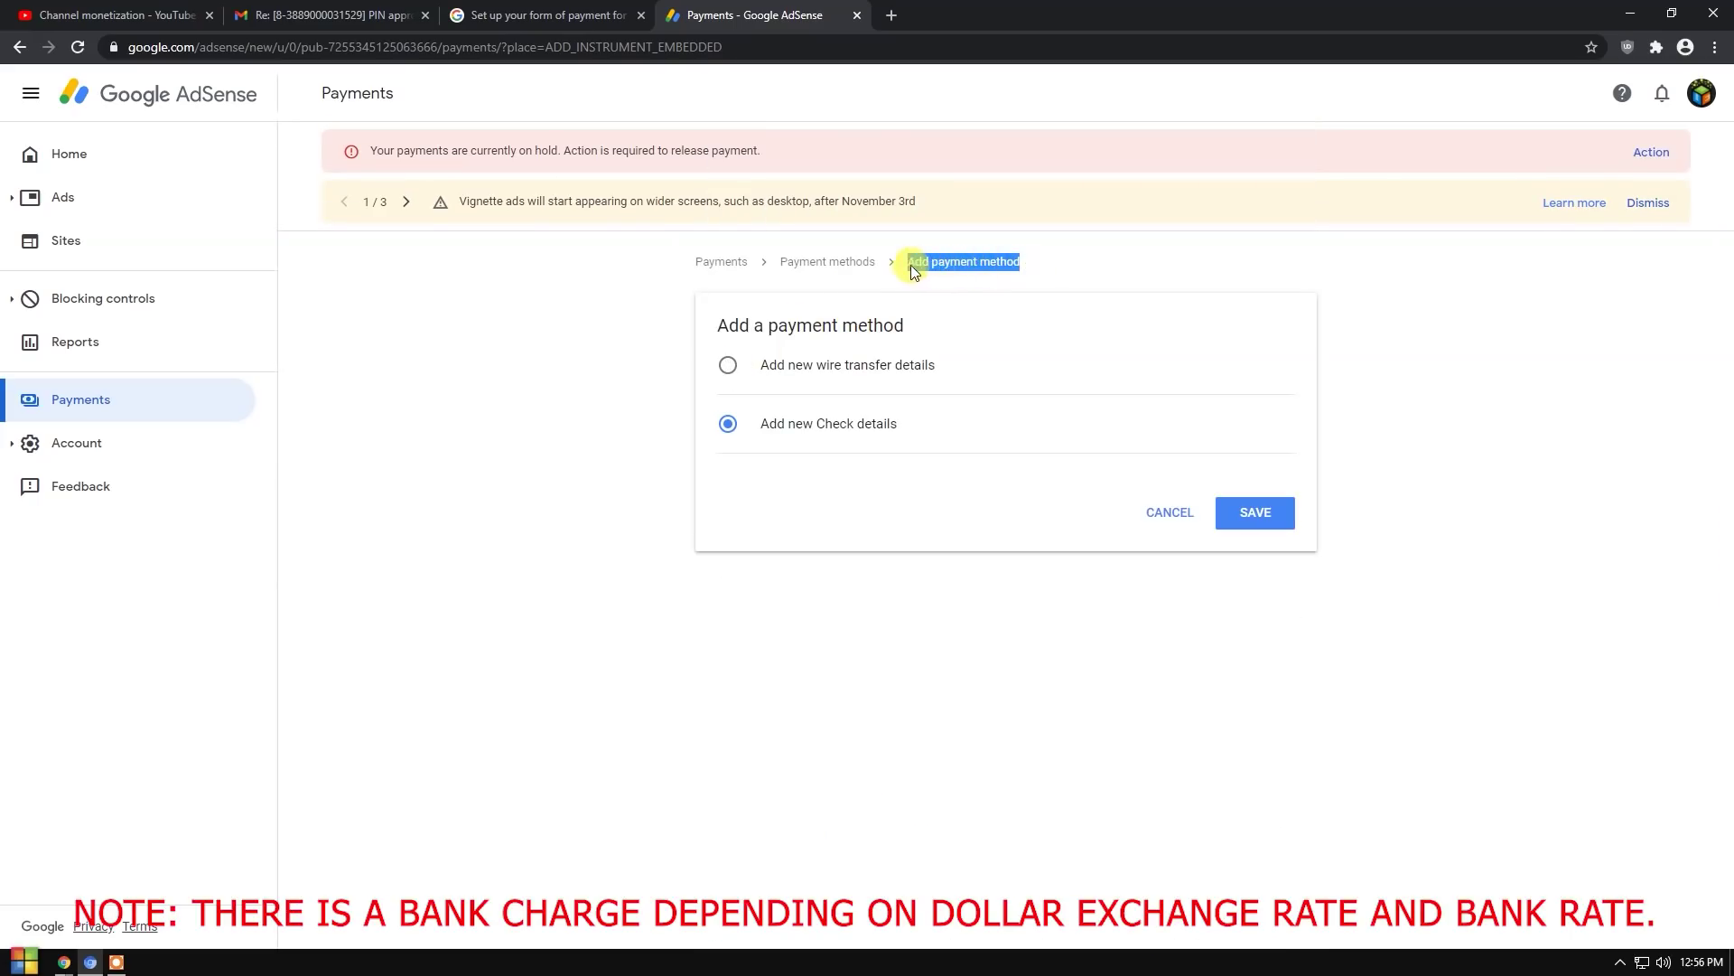
click(727, 367)
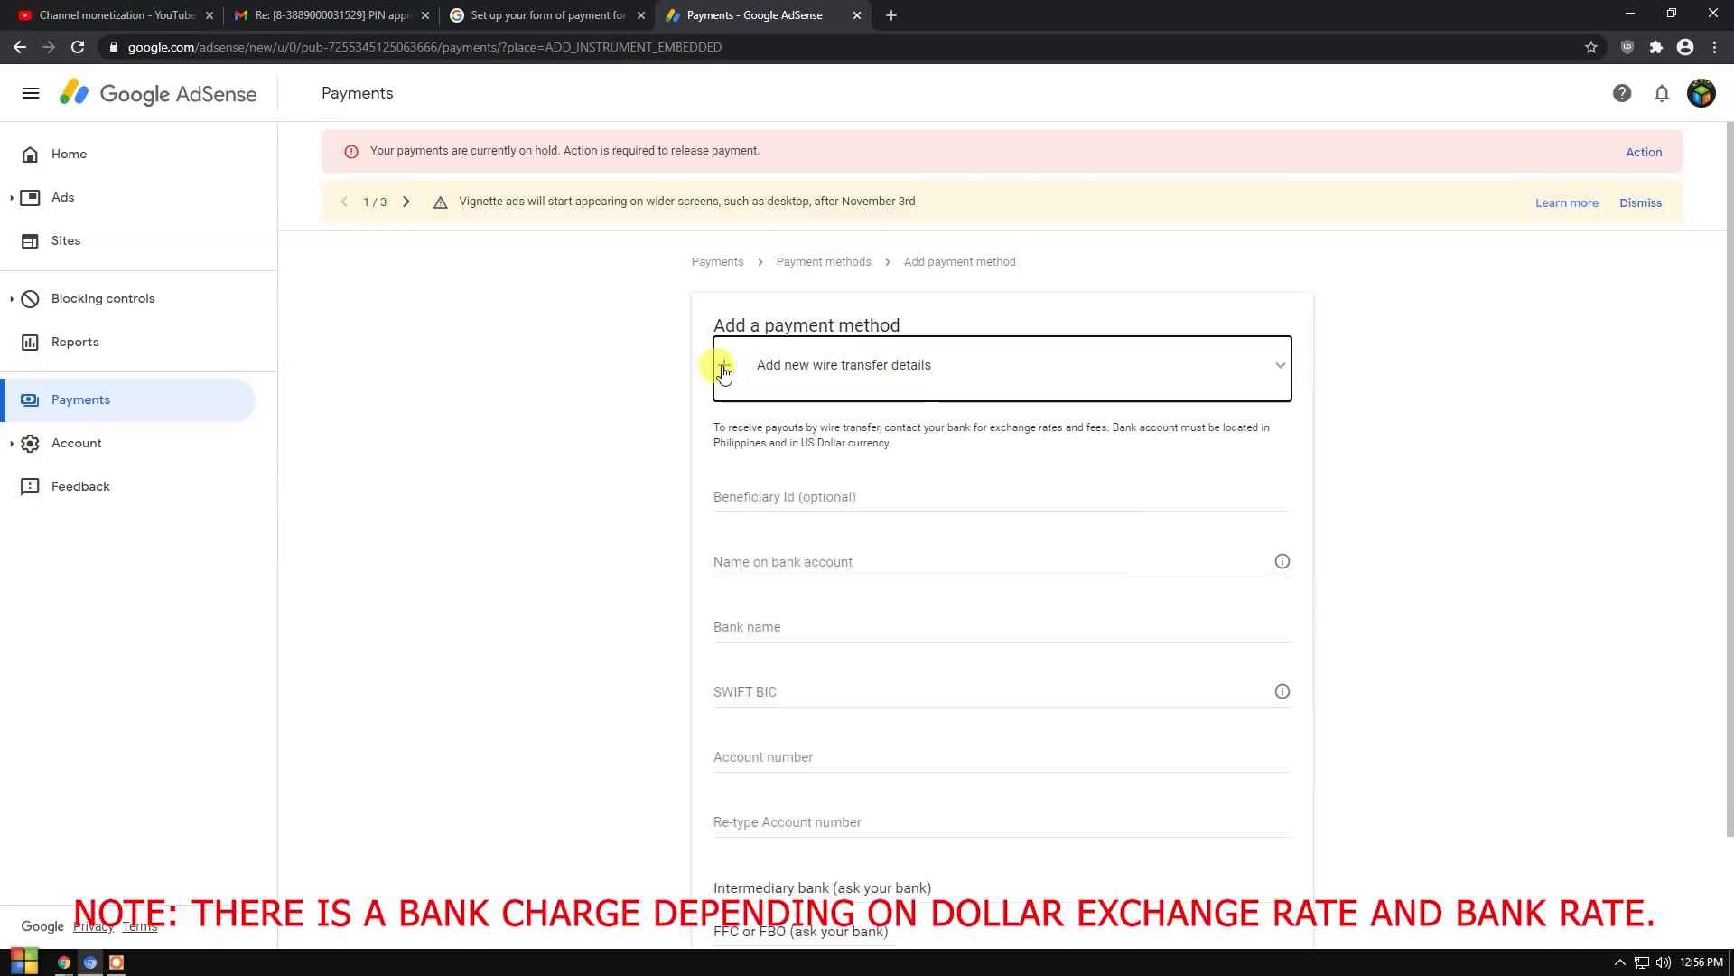
scroll(476, 562, down, 1)
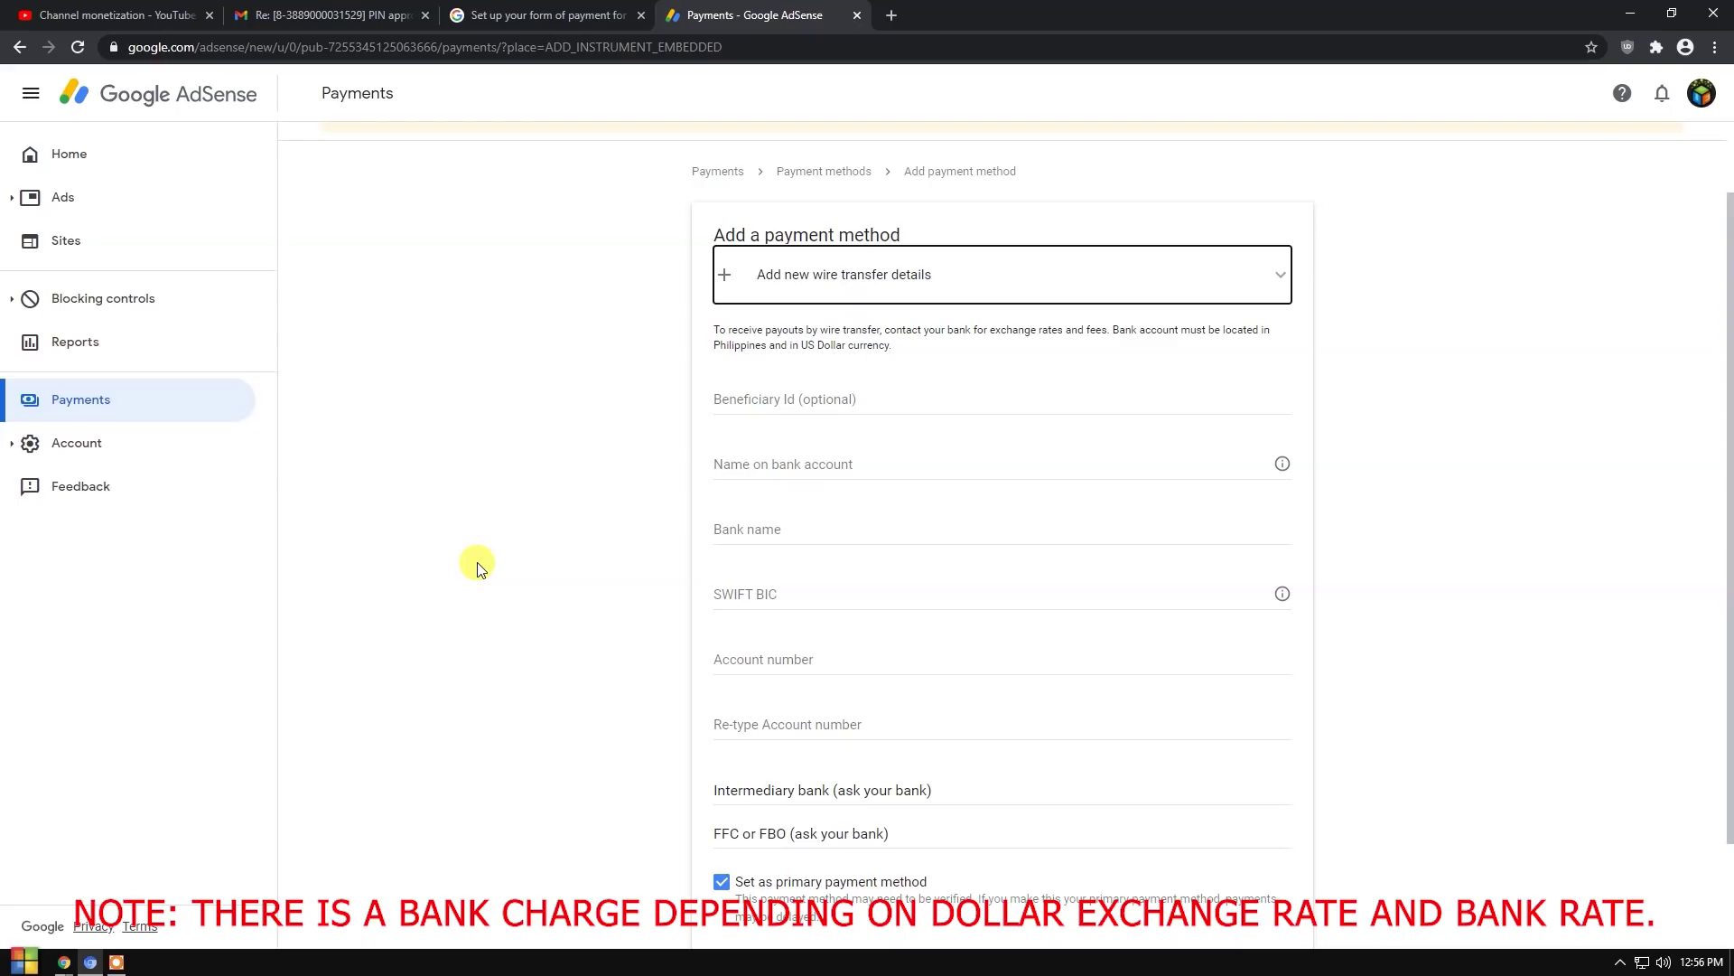
click(497, 736)
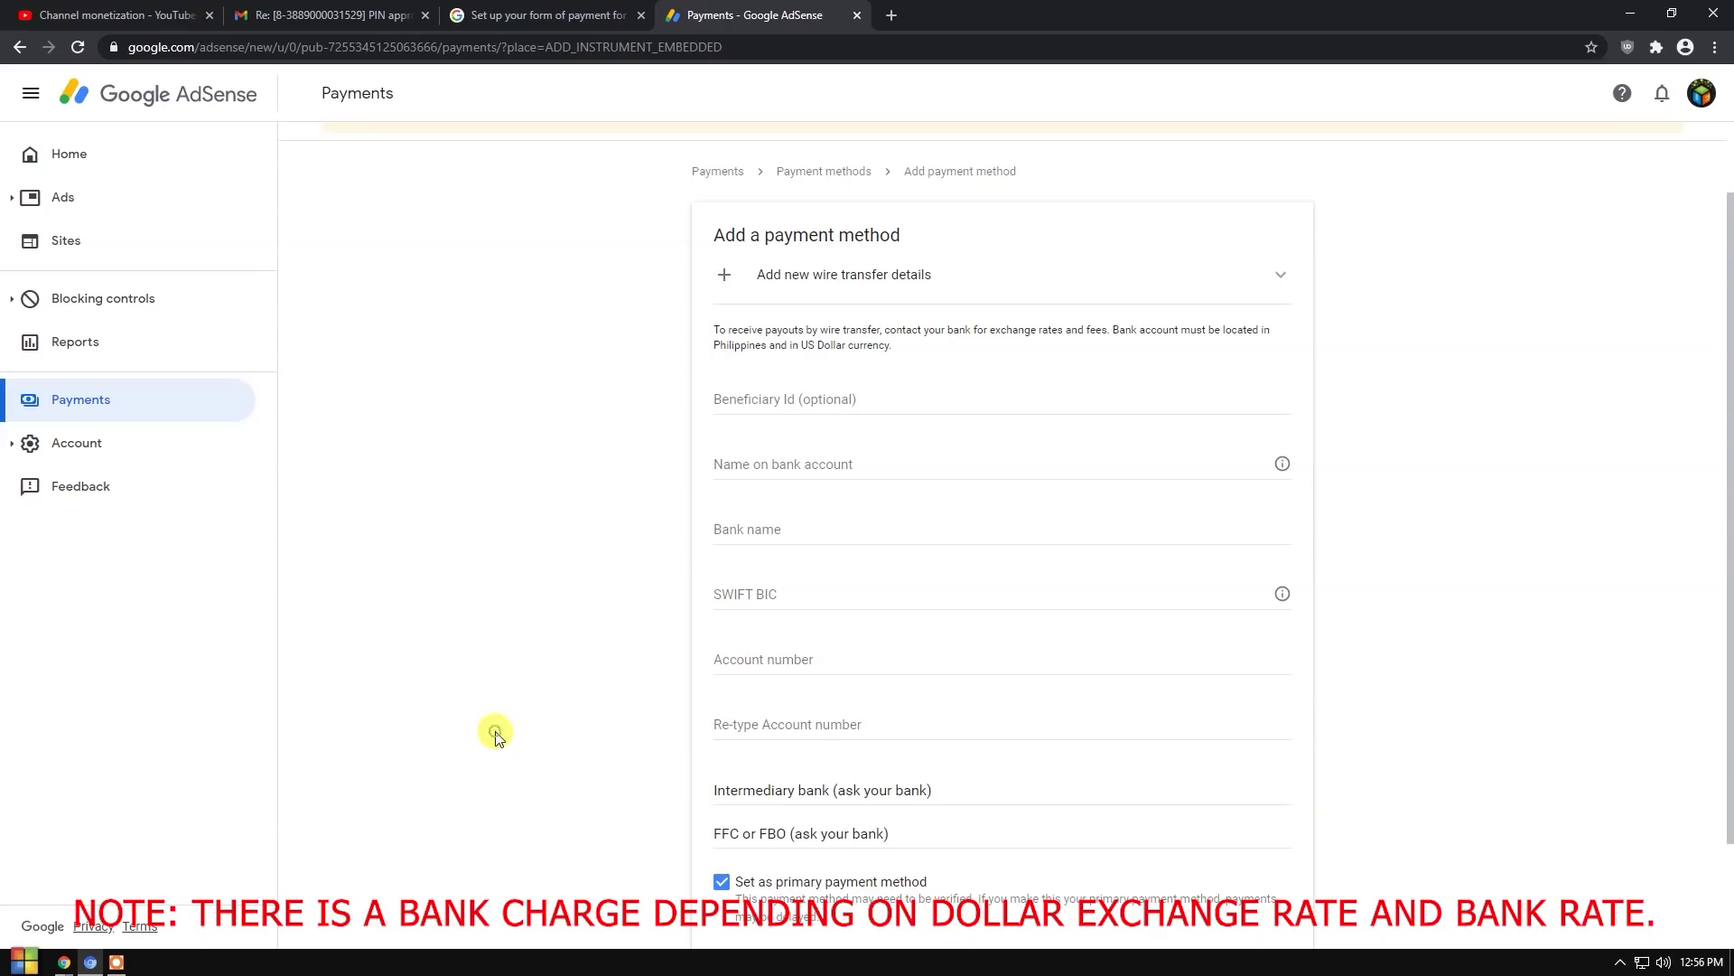
scroll(496, 737, down, 1)
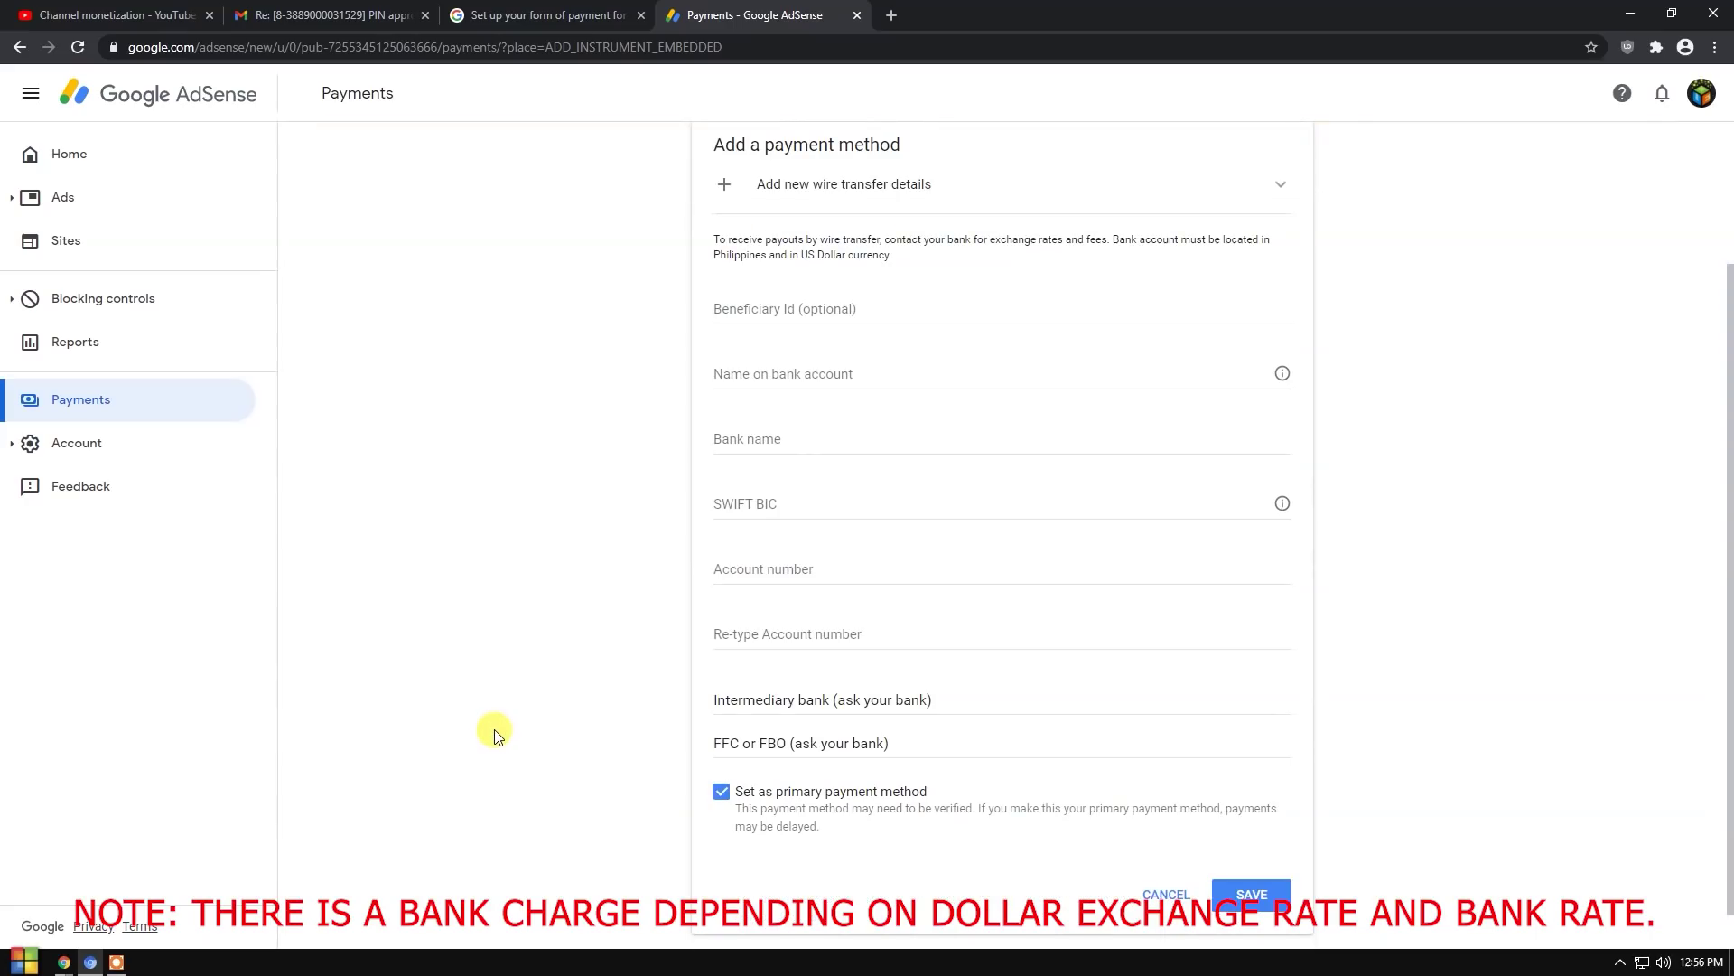
scroll(495, 729, up, 2)
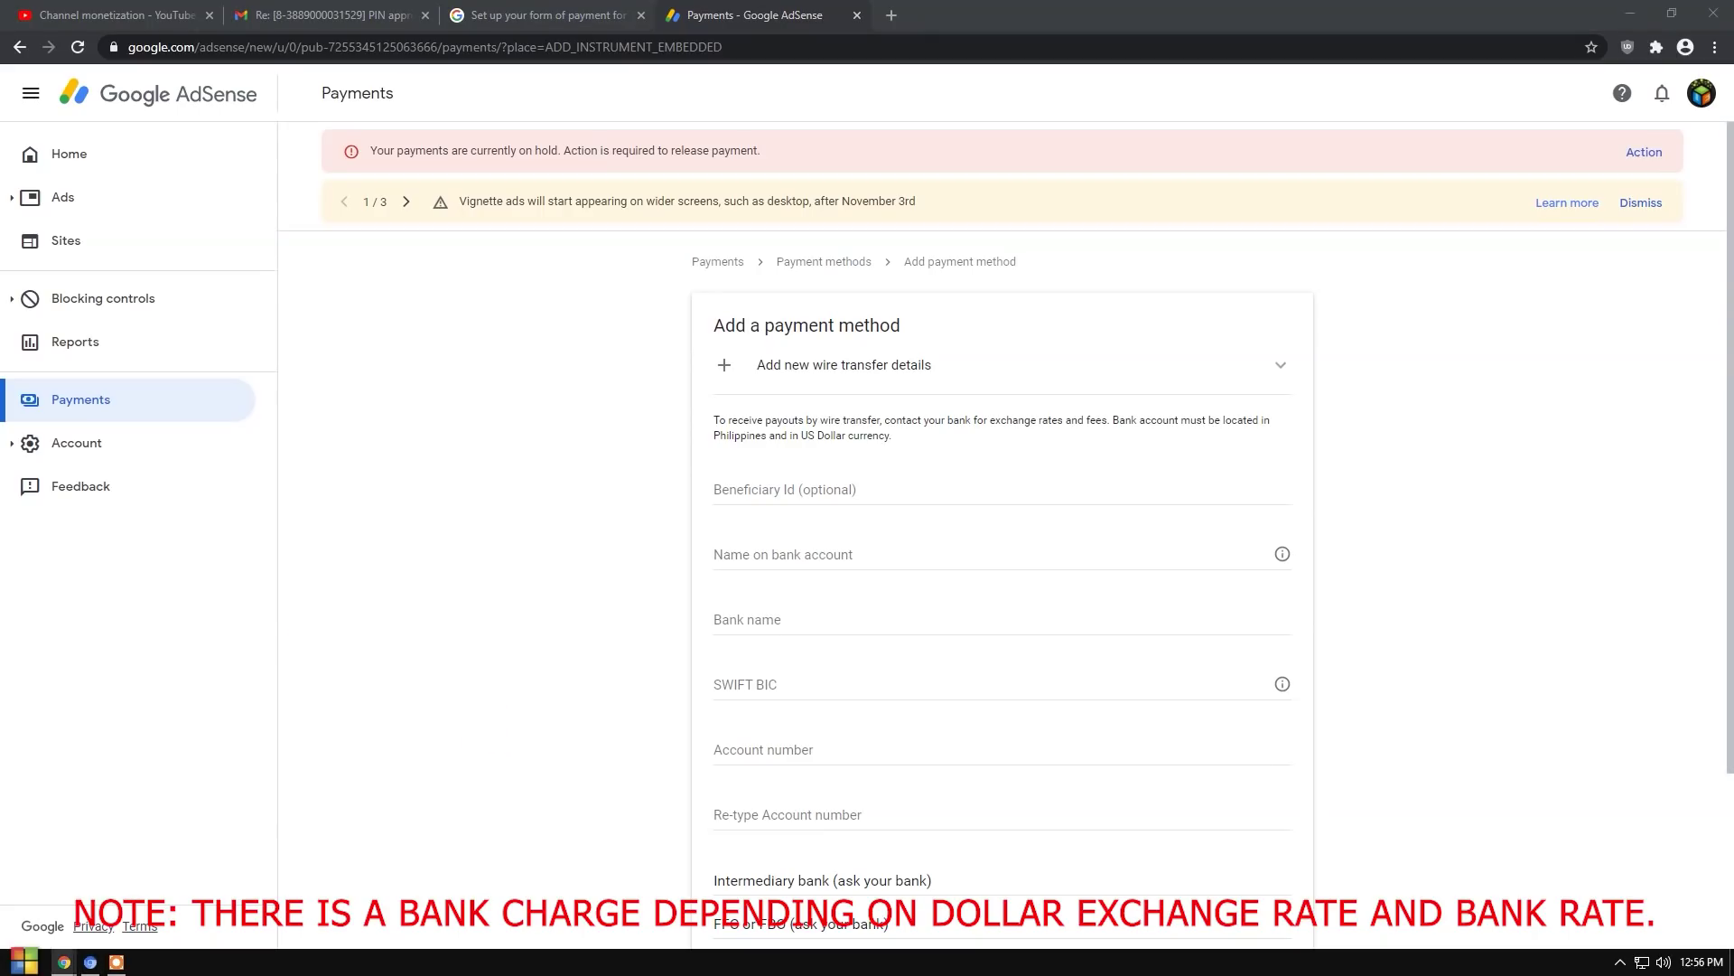
Step: Check the help notes for the Name on bank account and SWIFT BIC fields of the wire transfer form
click(456, 500)
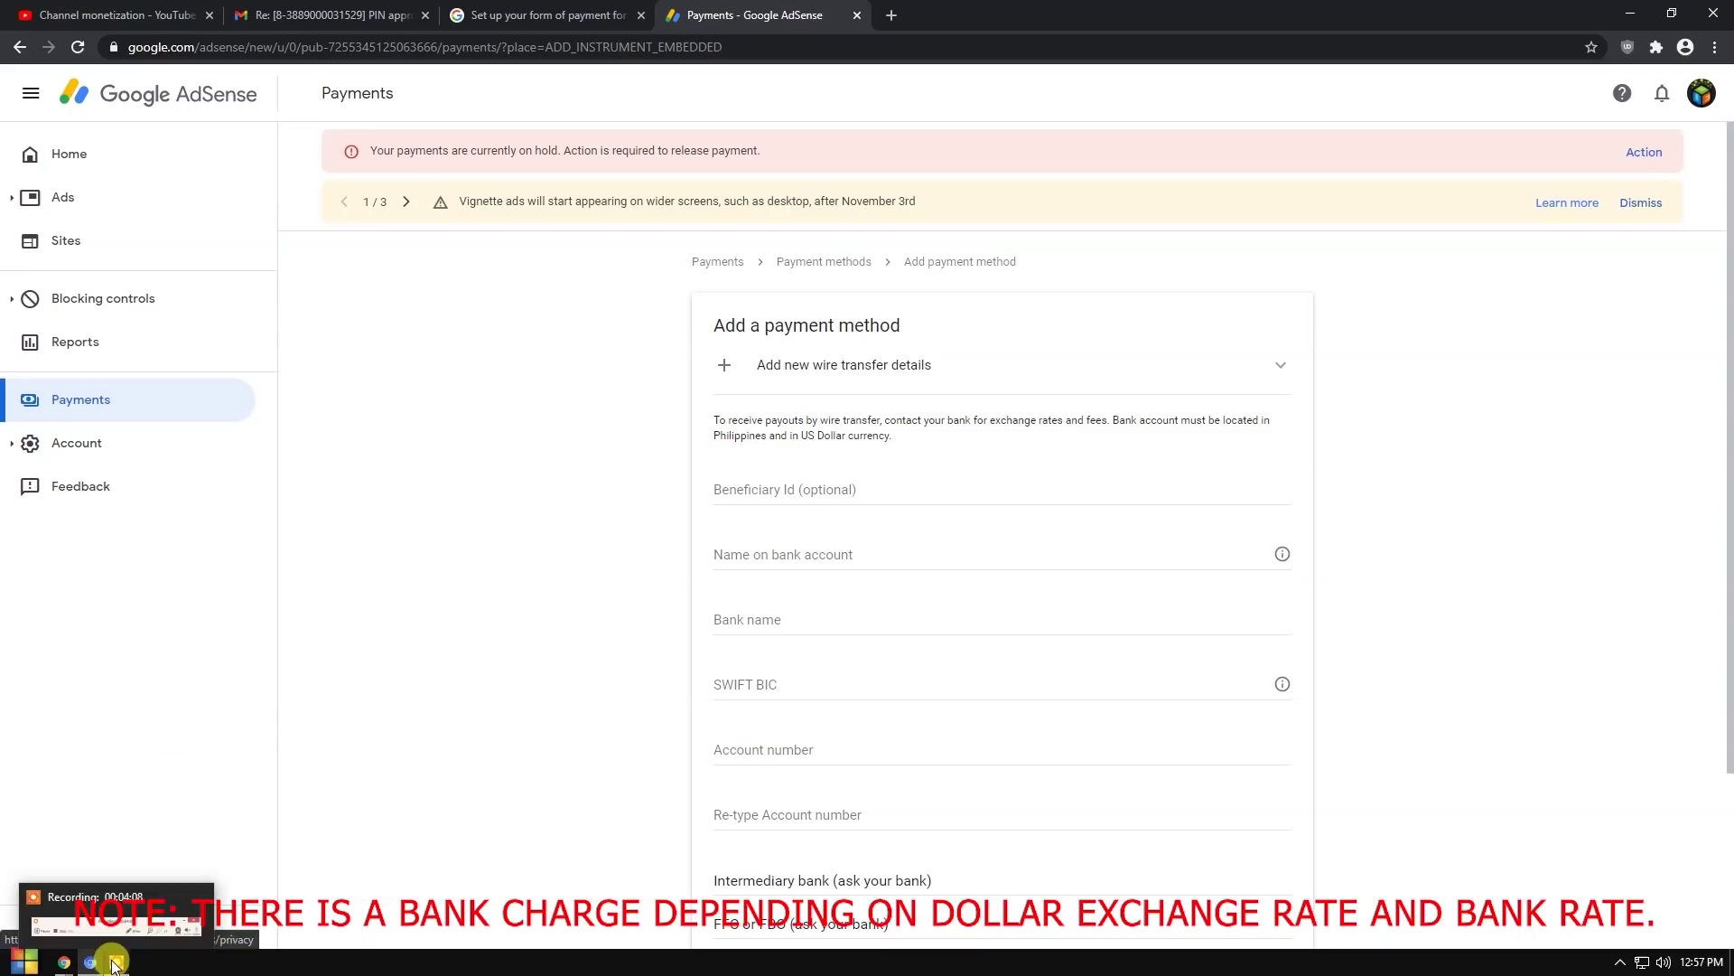
mouse_move(1283, 554)
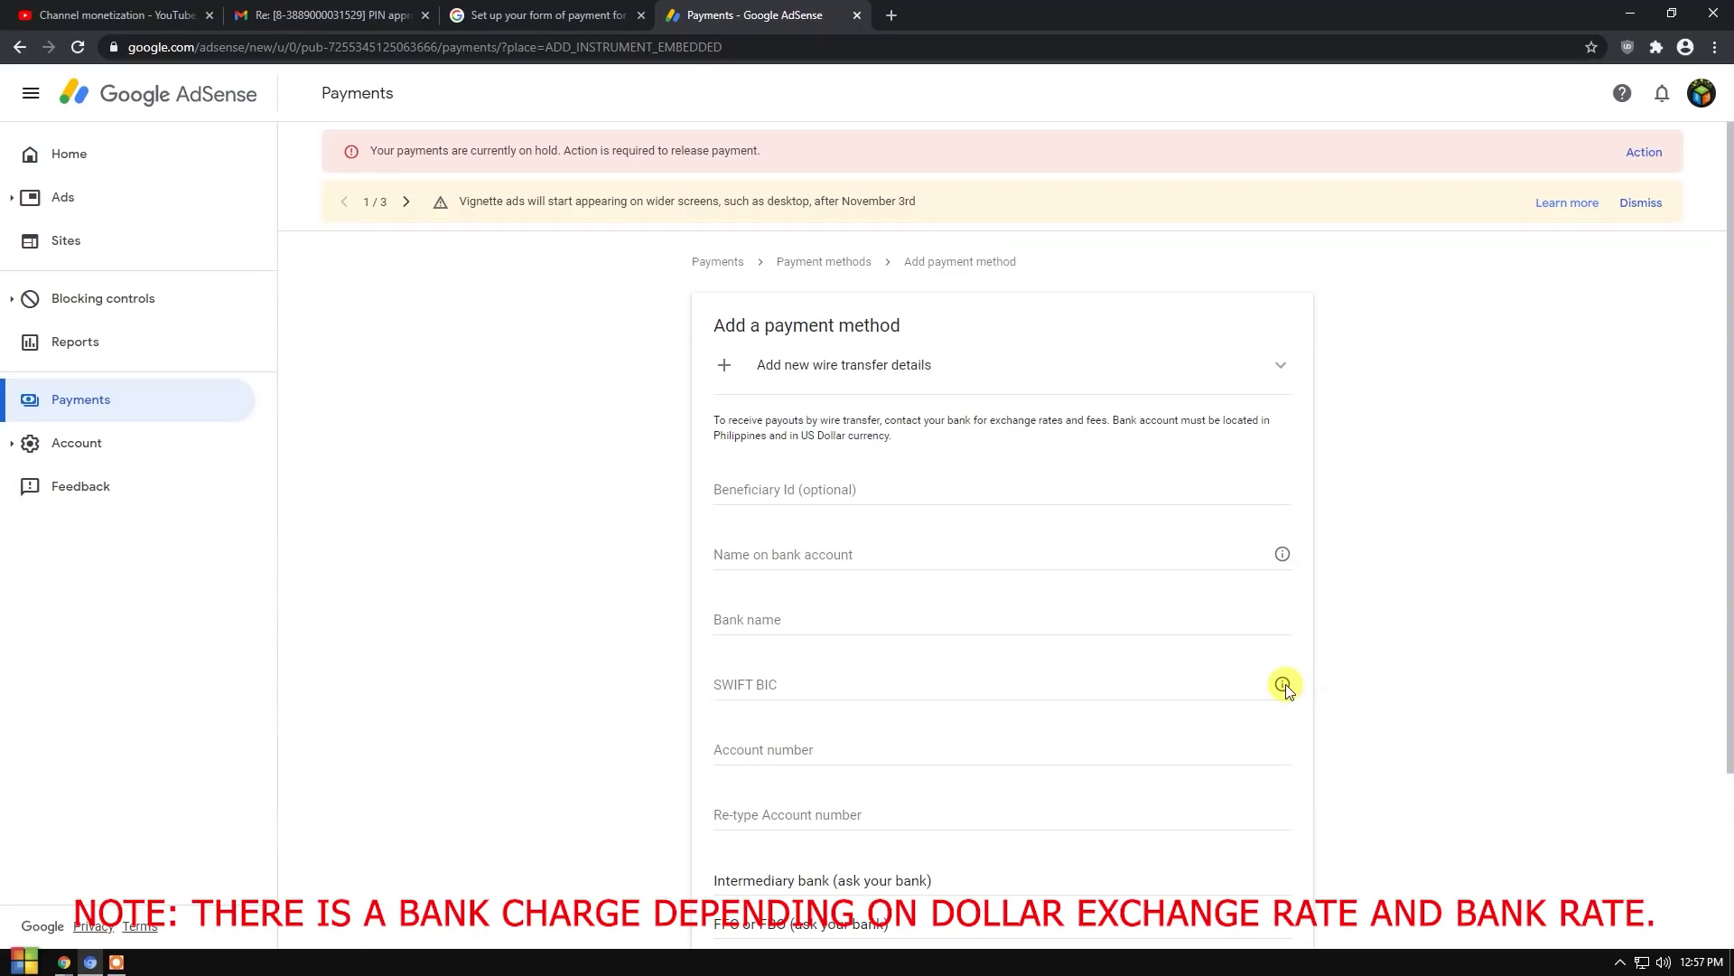
mouse_move(1285, 684)
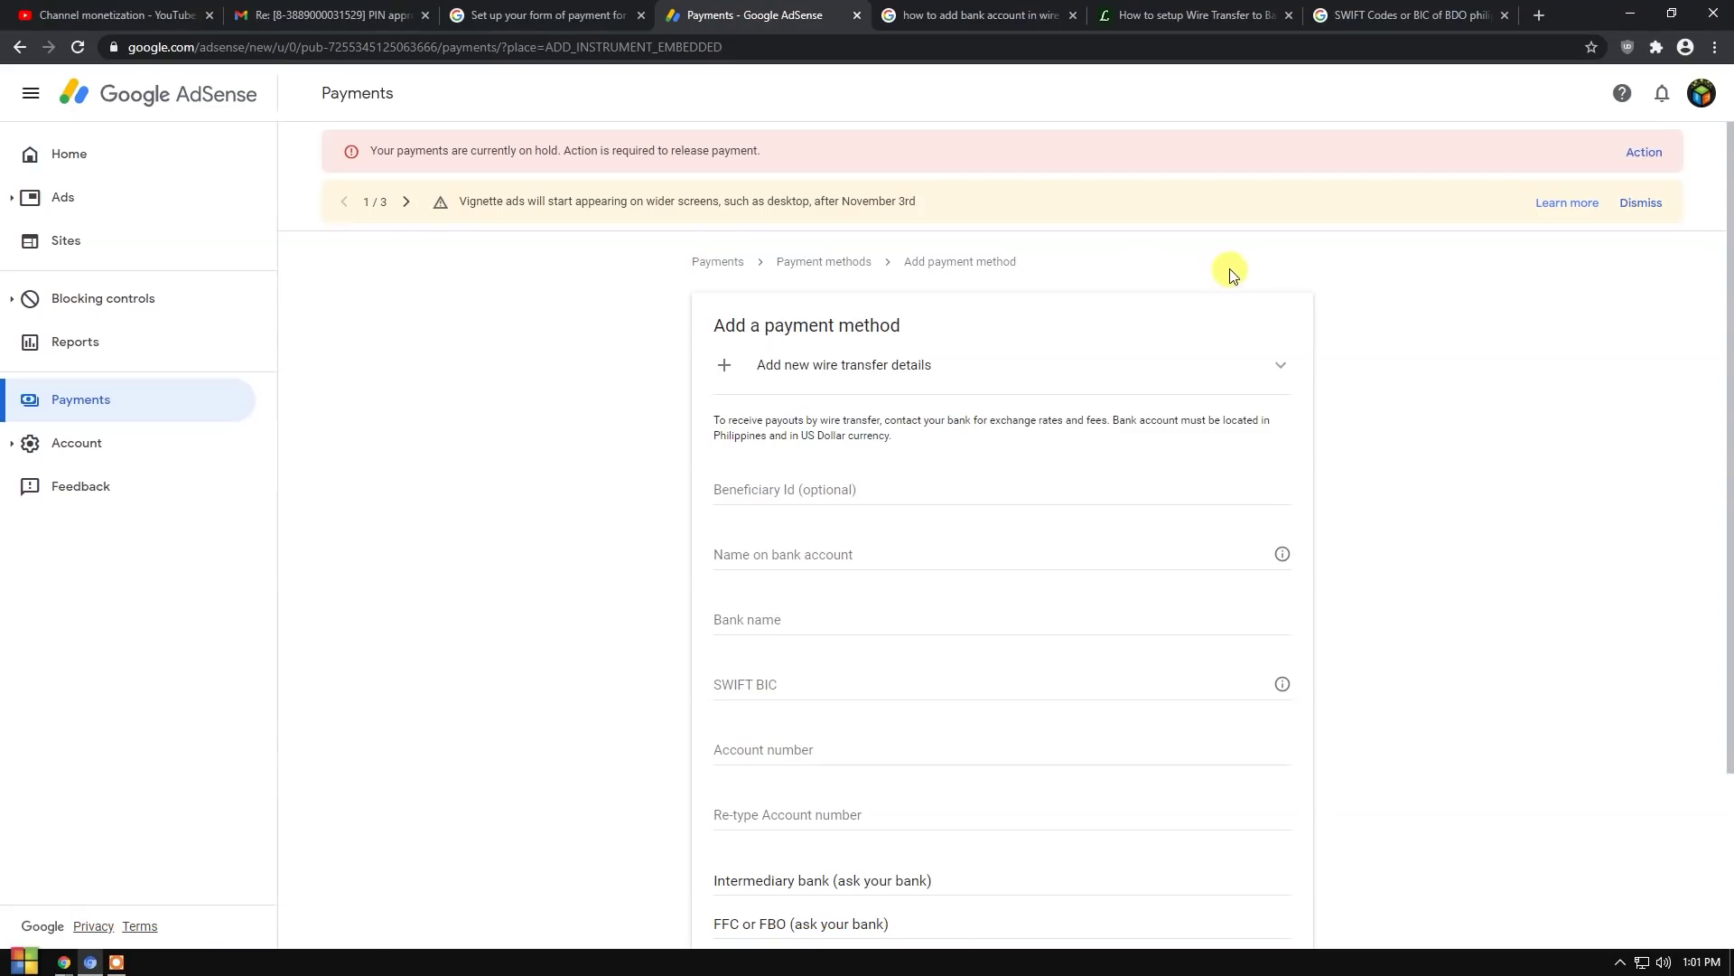
Step: Enter the account holder's name as the Name on bank account in the wire transfer form
scroll(843, 491, down, 1)
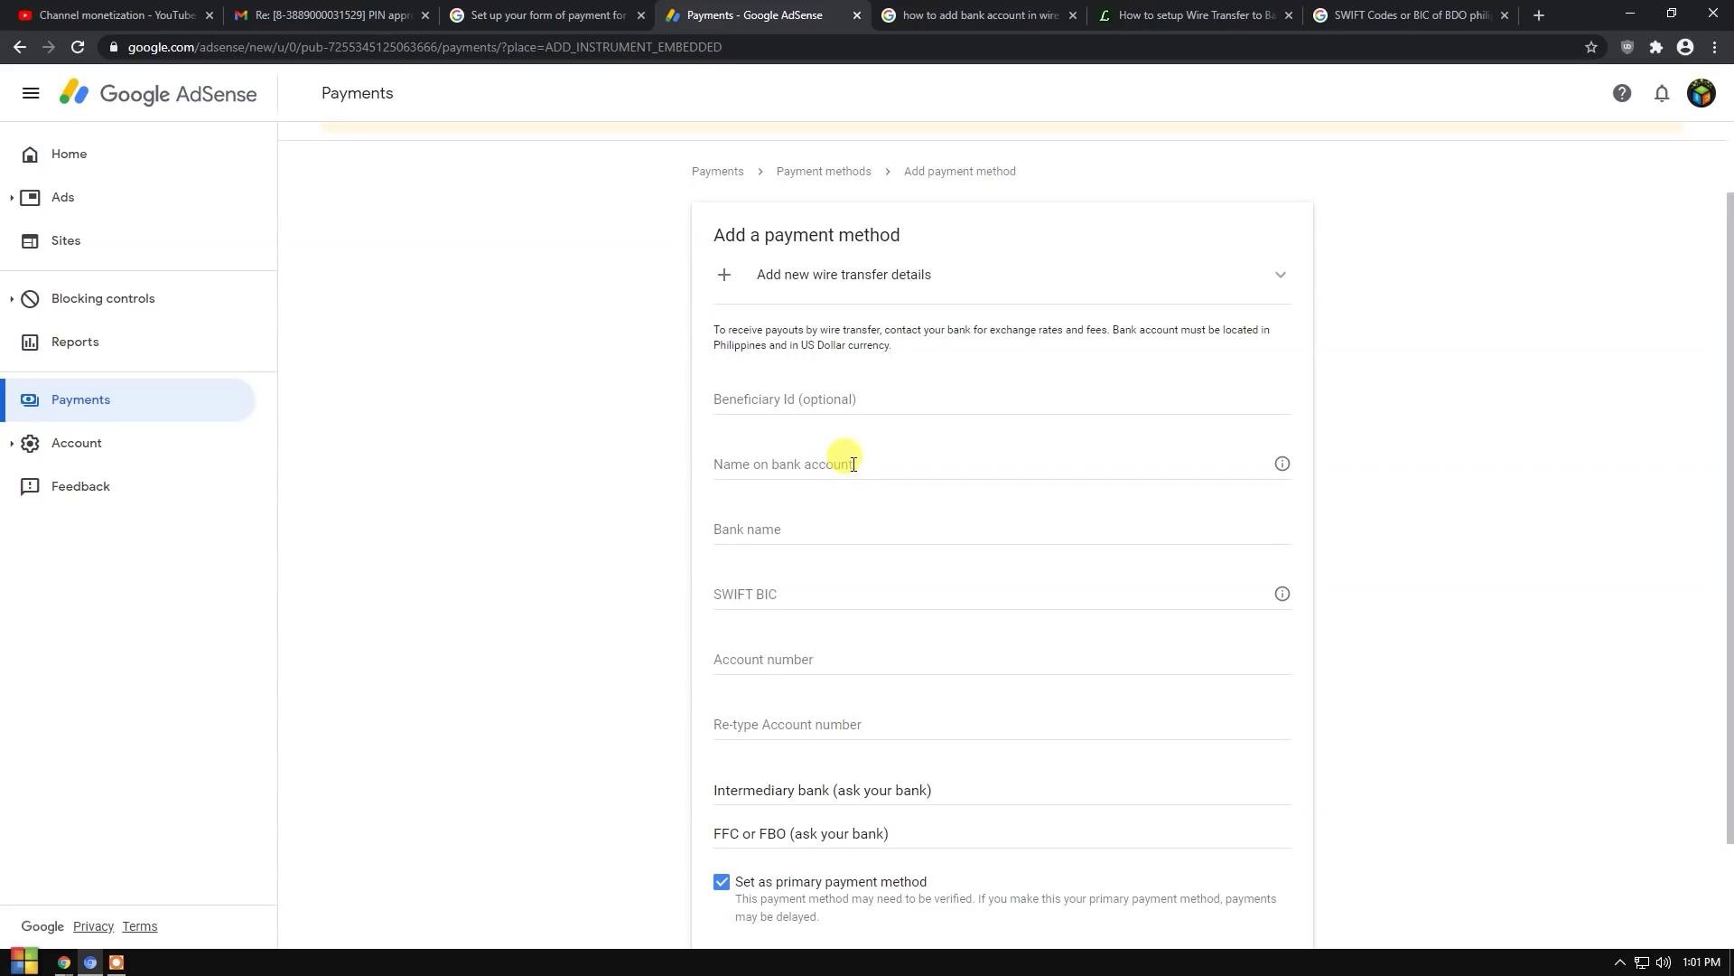
click(854, 465)
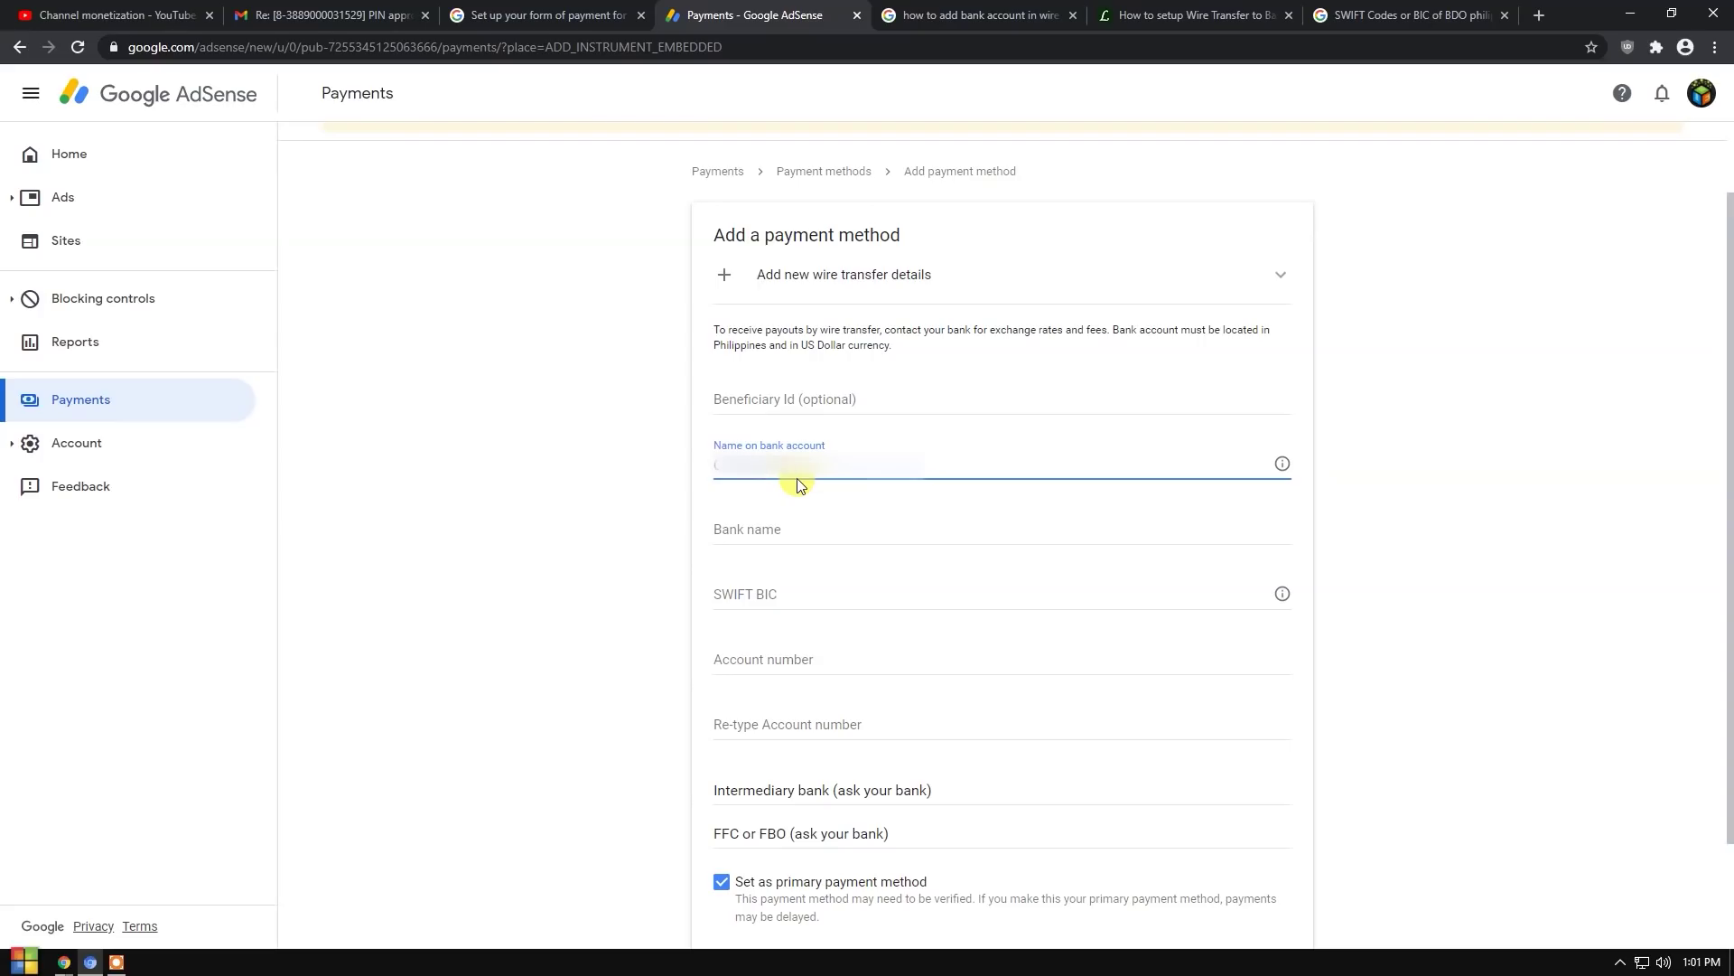
click(792, 531)
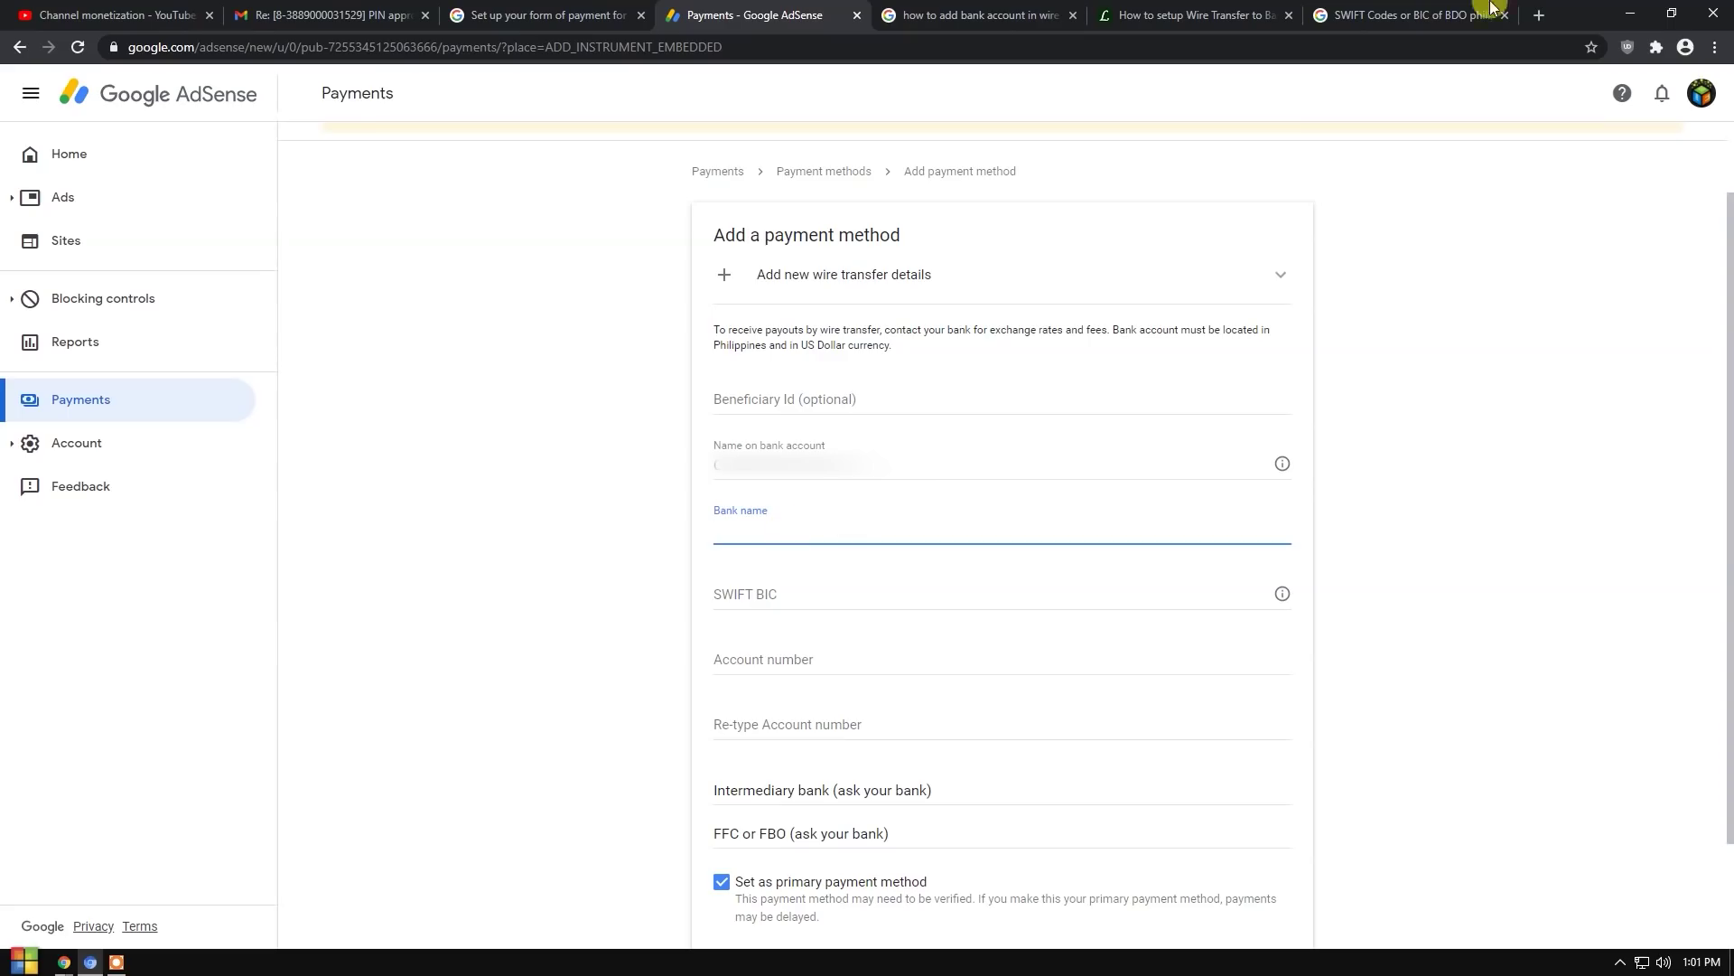
Step: Copy the bank name from the BDO SWIFT code result and search Google for BDO UNIBANK, INC
click(1461, 14)
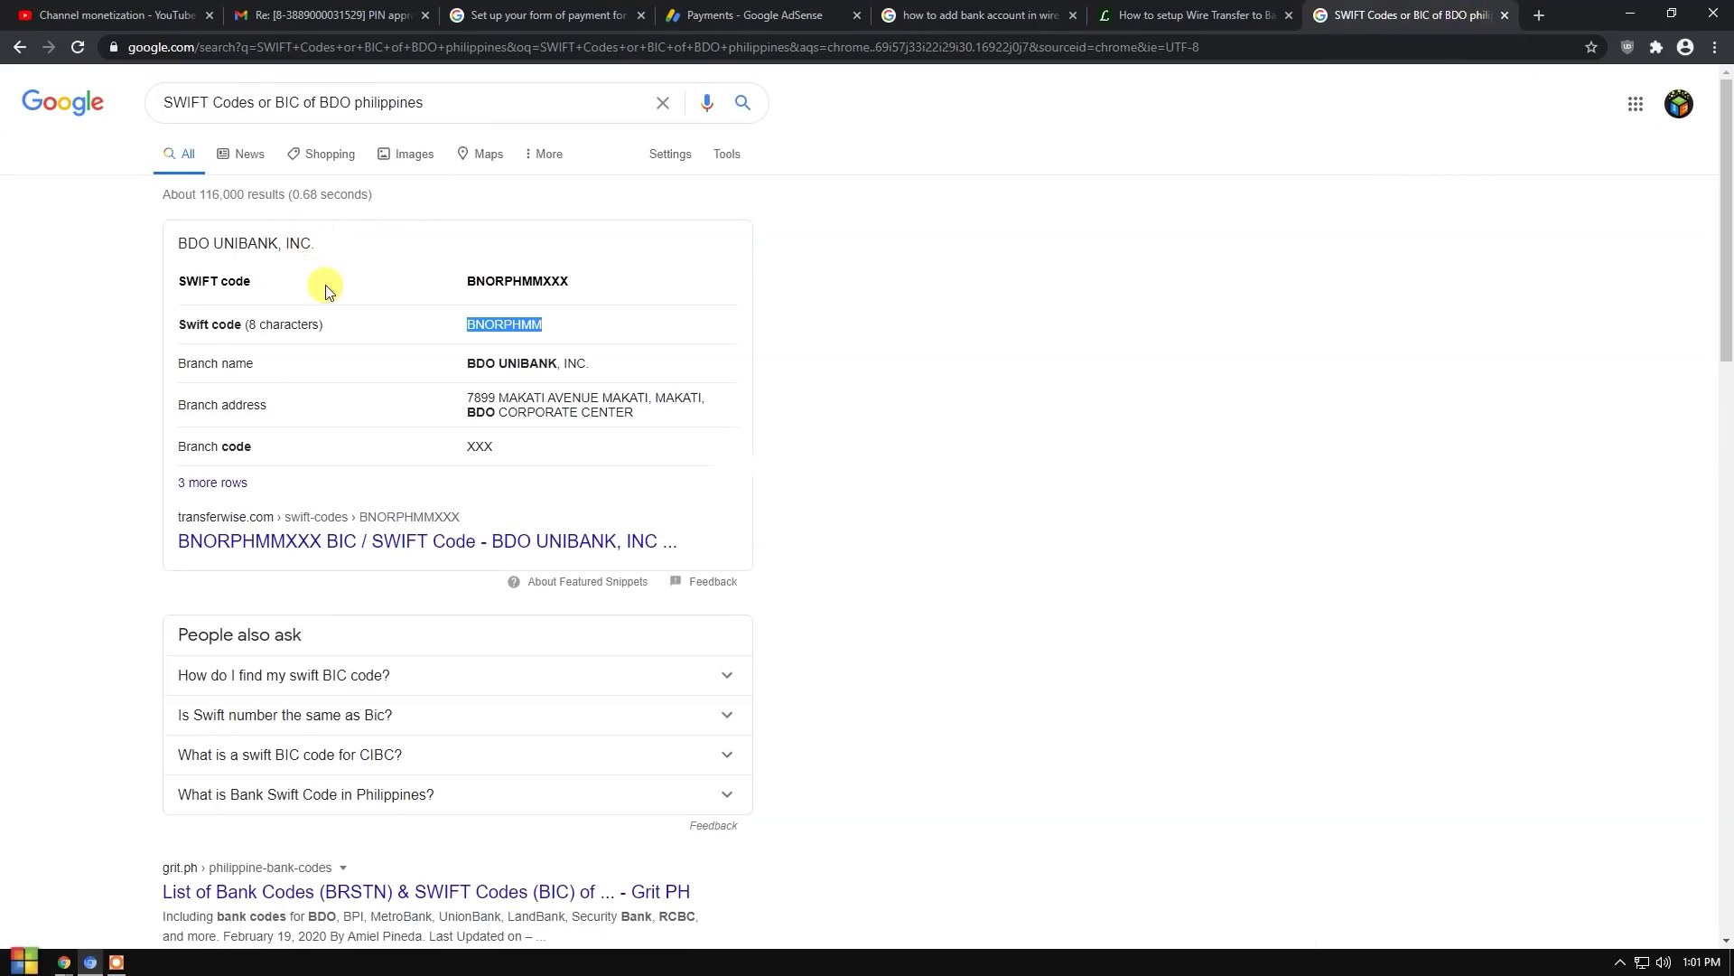
click(985, 17)
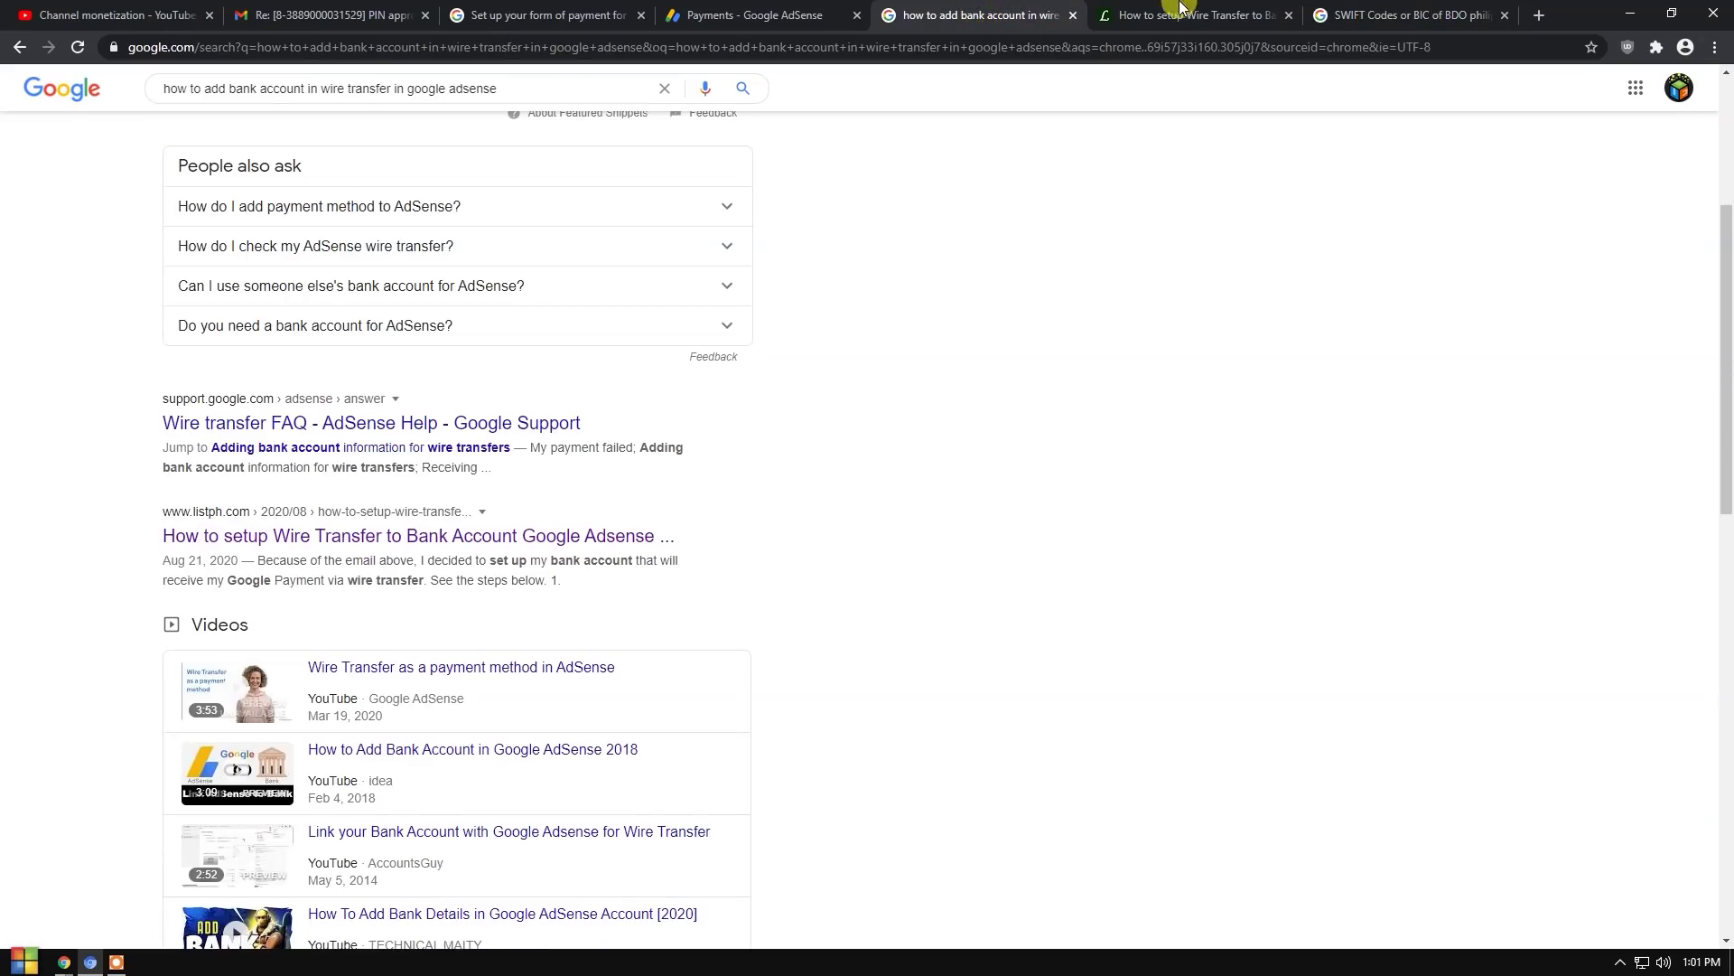
click(1462, 14)
drag(316, 247, 184, 253)
click(257, 242)
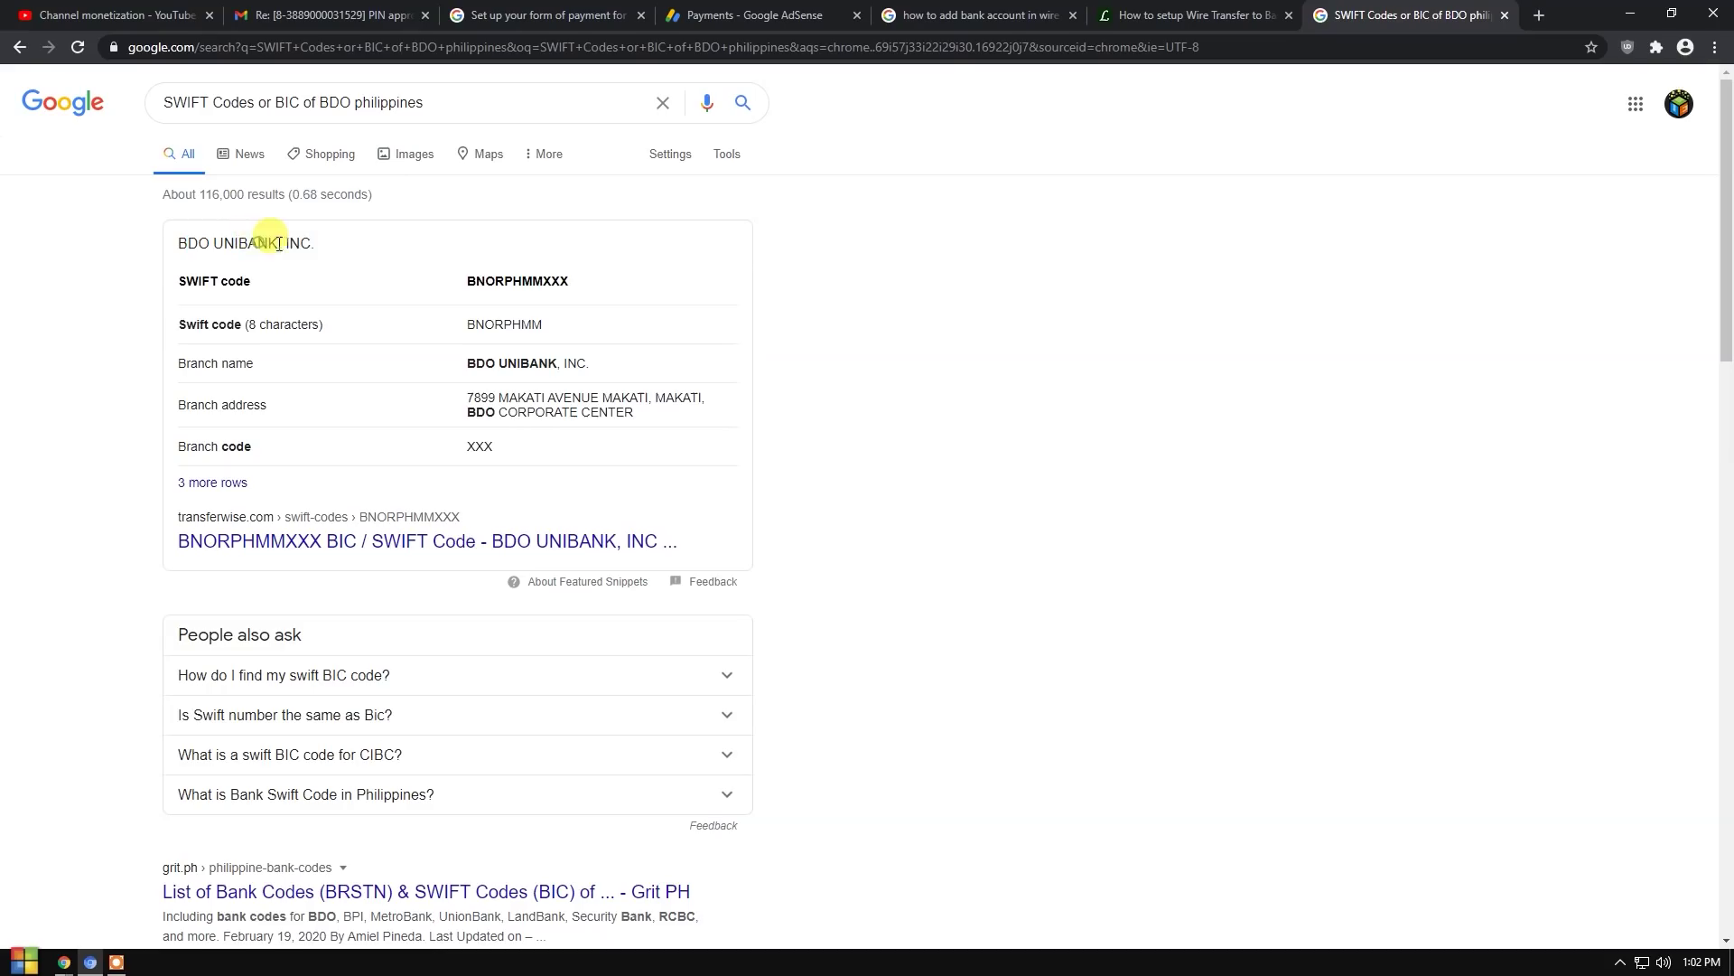
drag(316, 242, 182, 235)
key(ctrl+c)
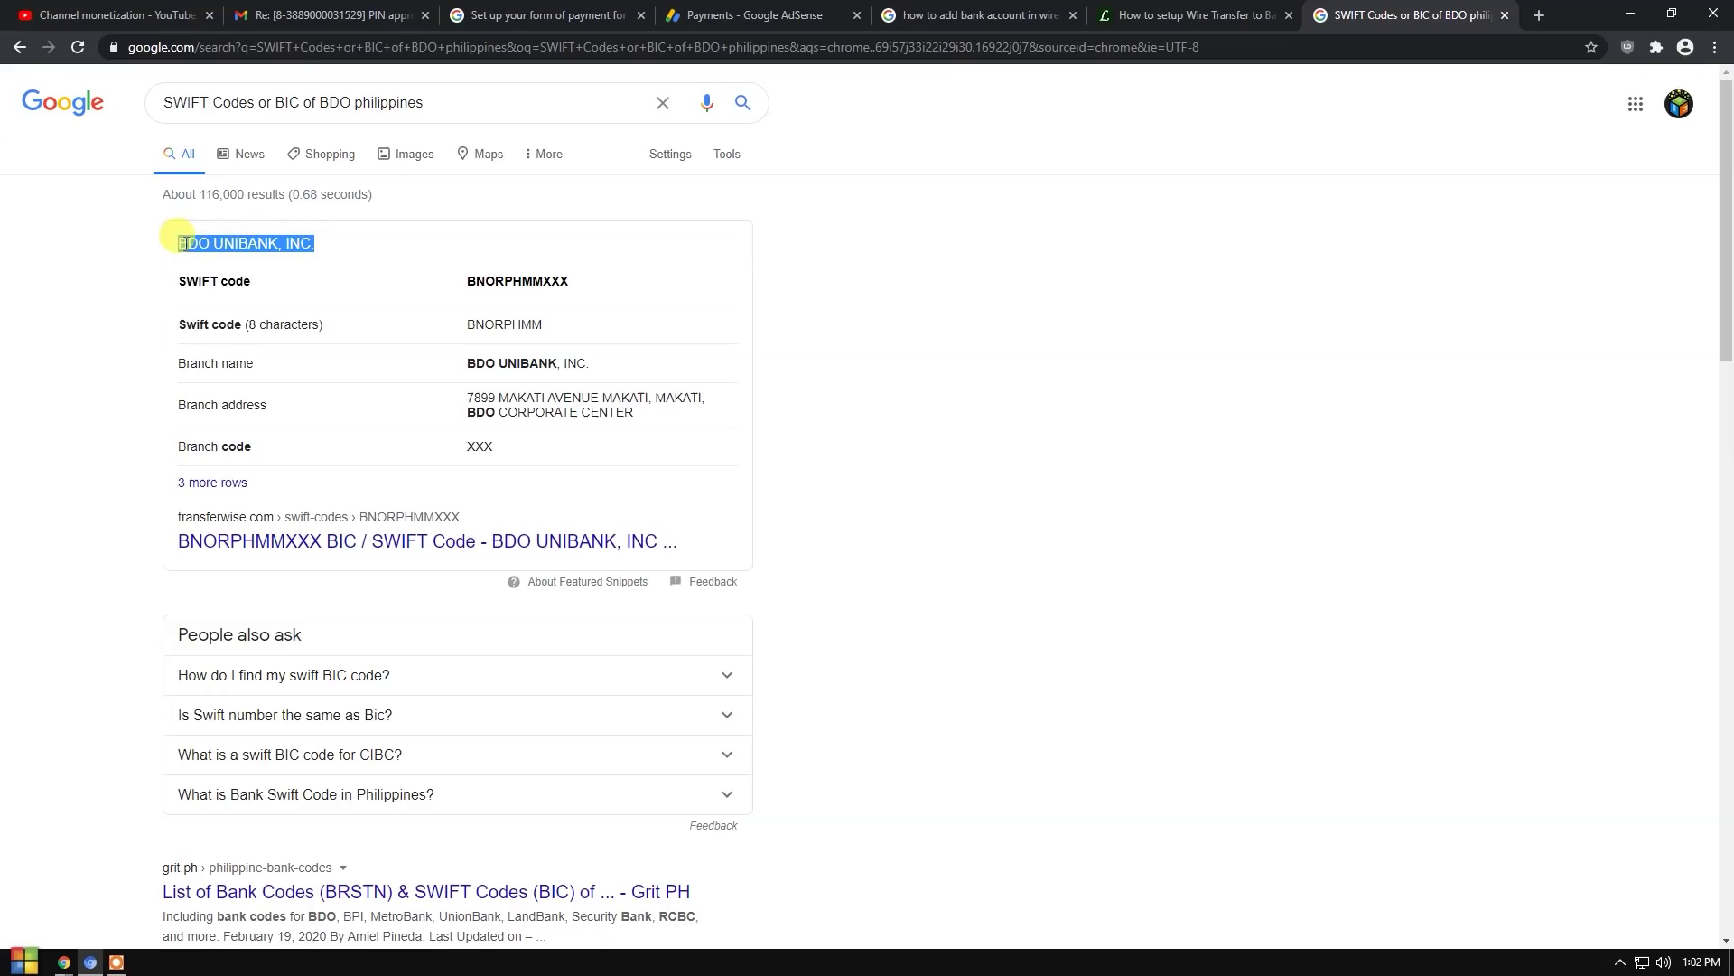
click(332, 47)
key(ctrl+v)
key(Return)
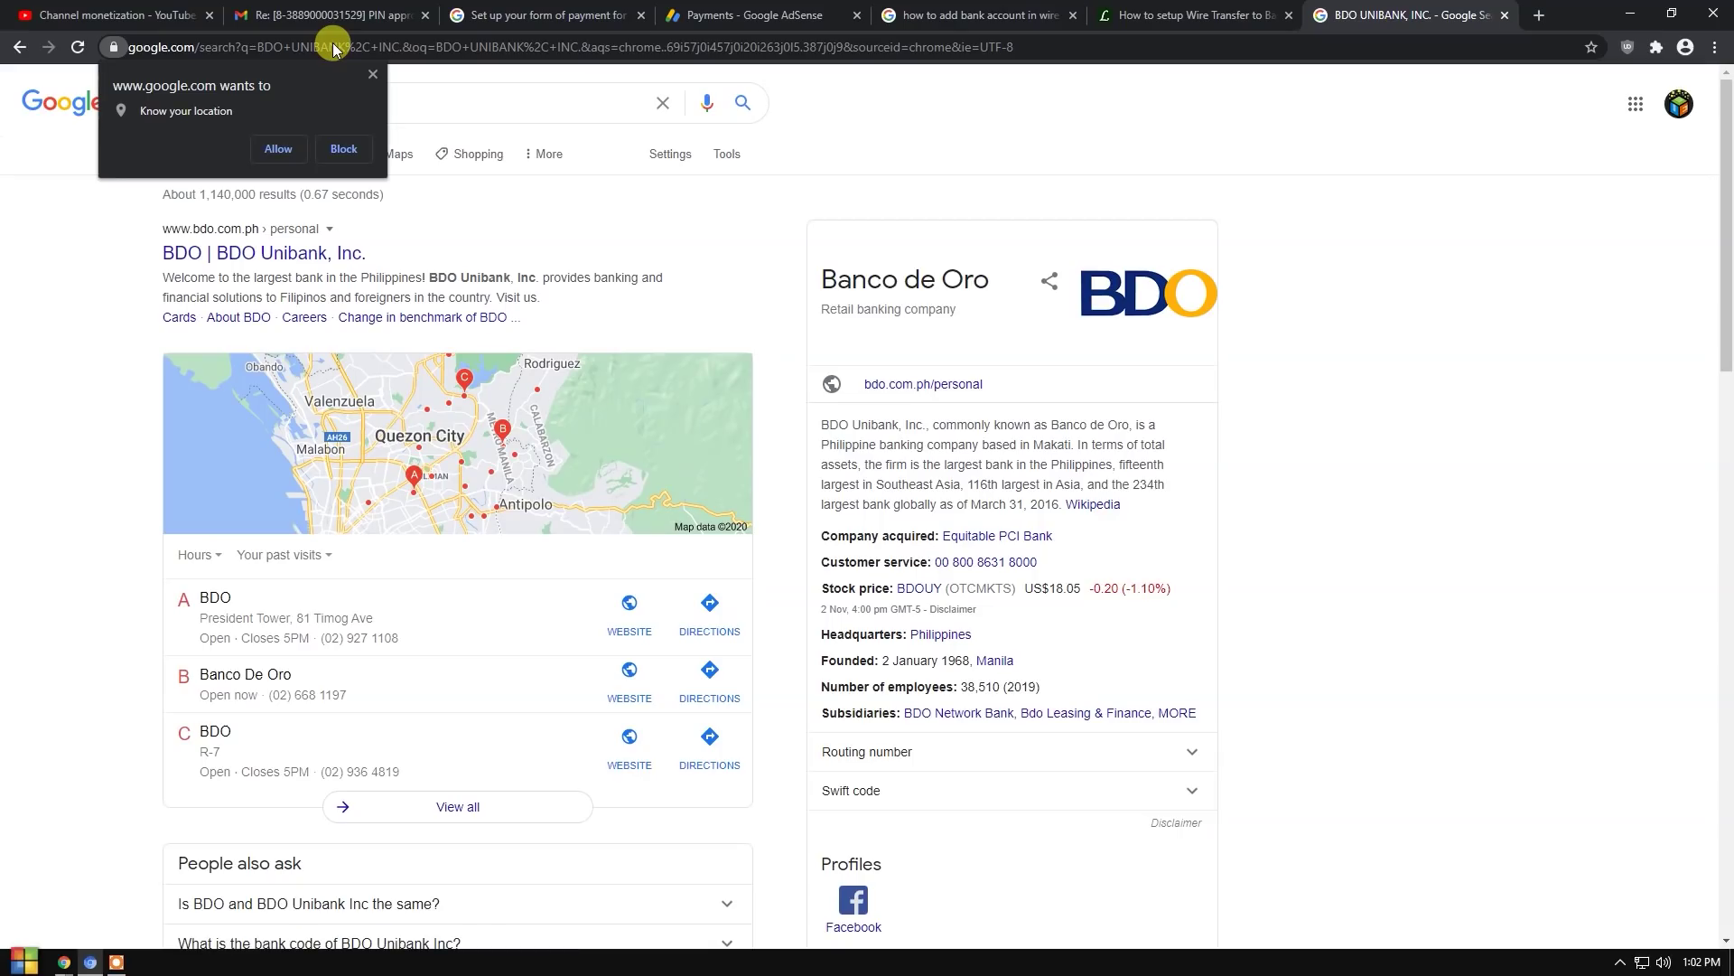
Step: Copy "BDO Unibank, Inc." from the bank's description in the search results and enter it as the Bank name in the wire transfer form
drag(821, 425, 926, 425)
key(ctrl+c)
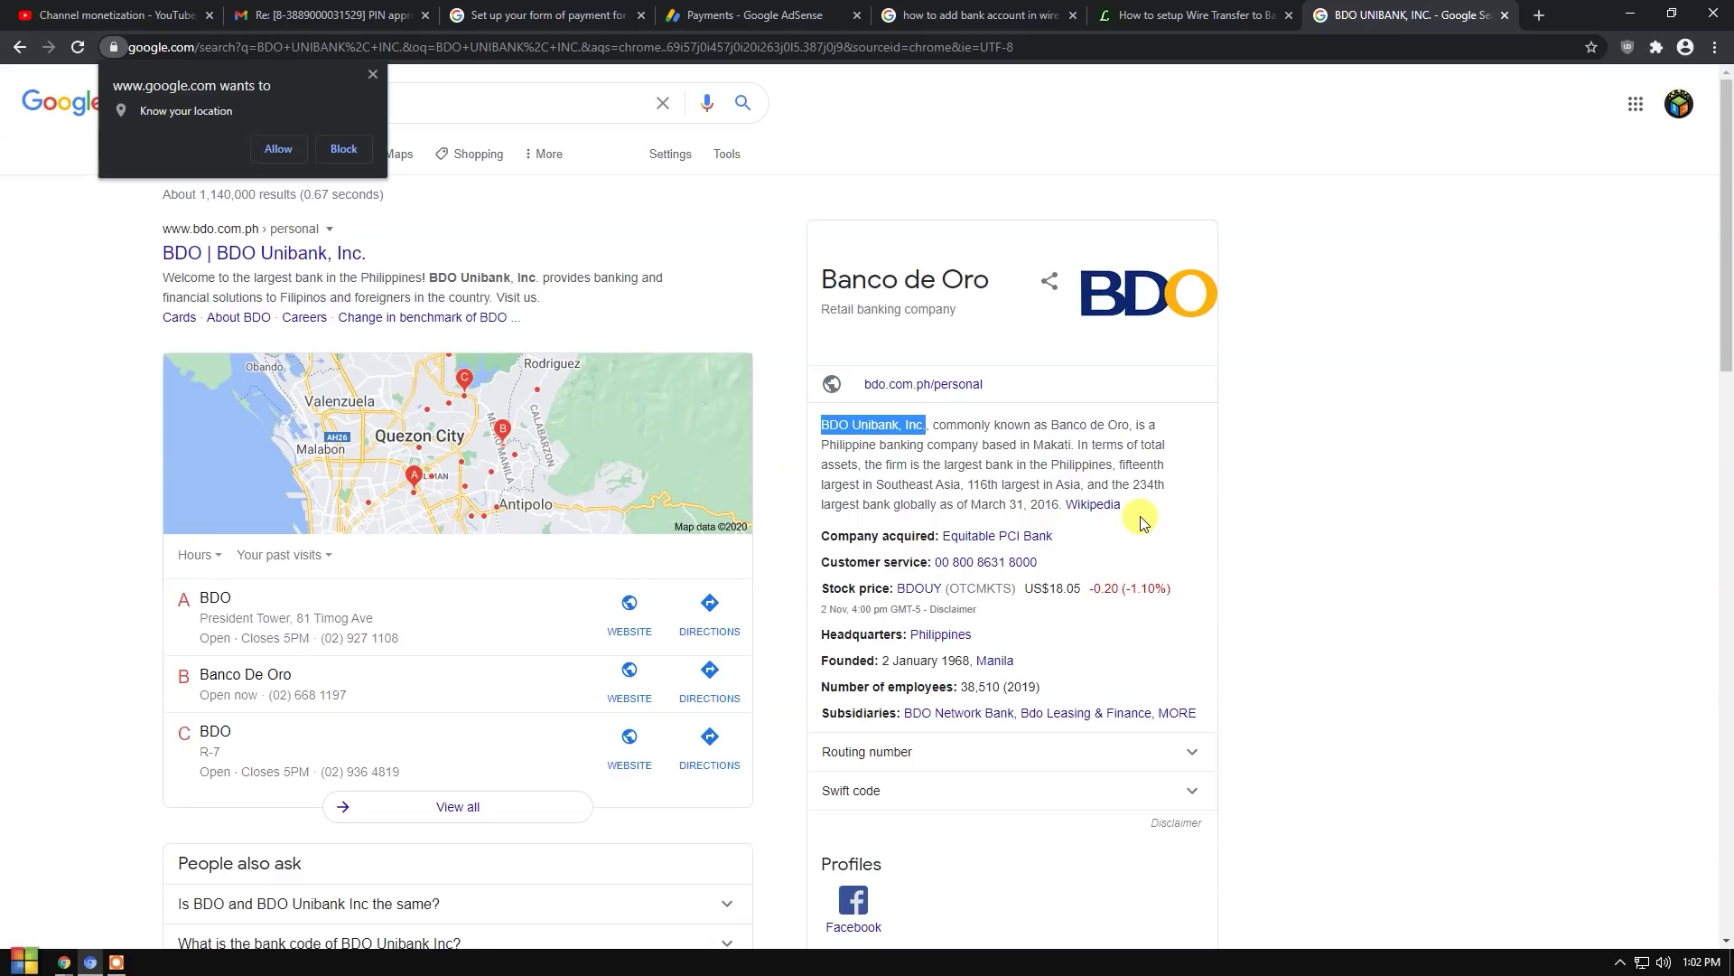
click(377, 77)
click(760, 14)
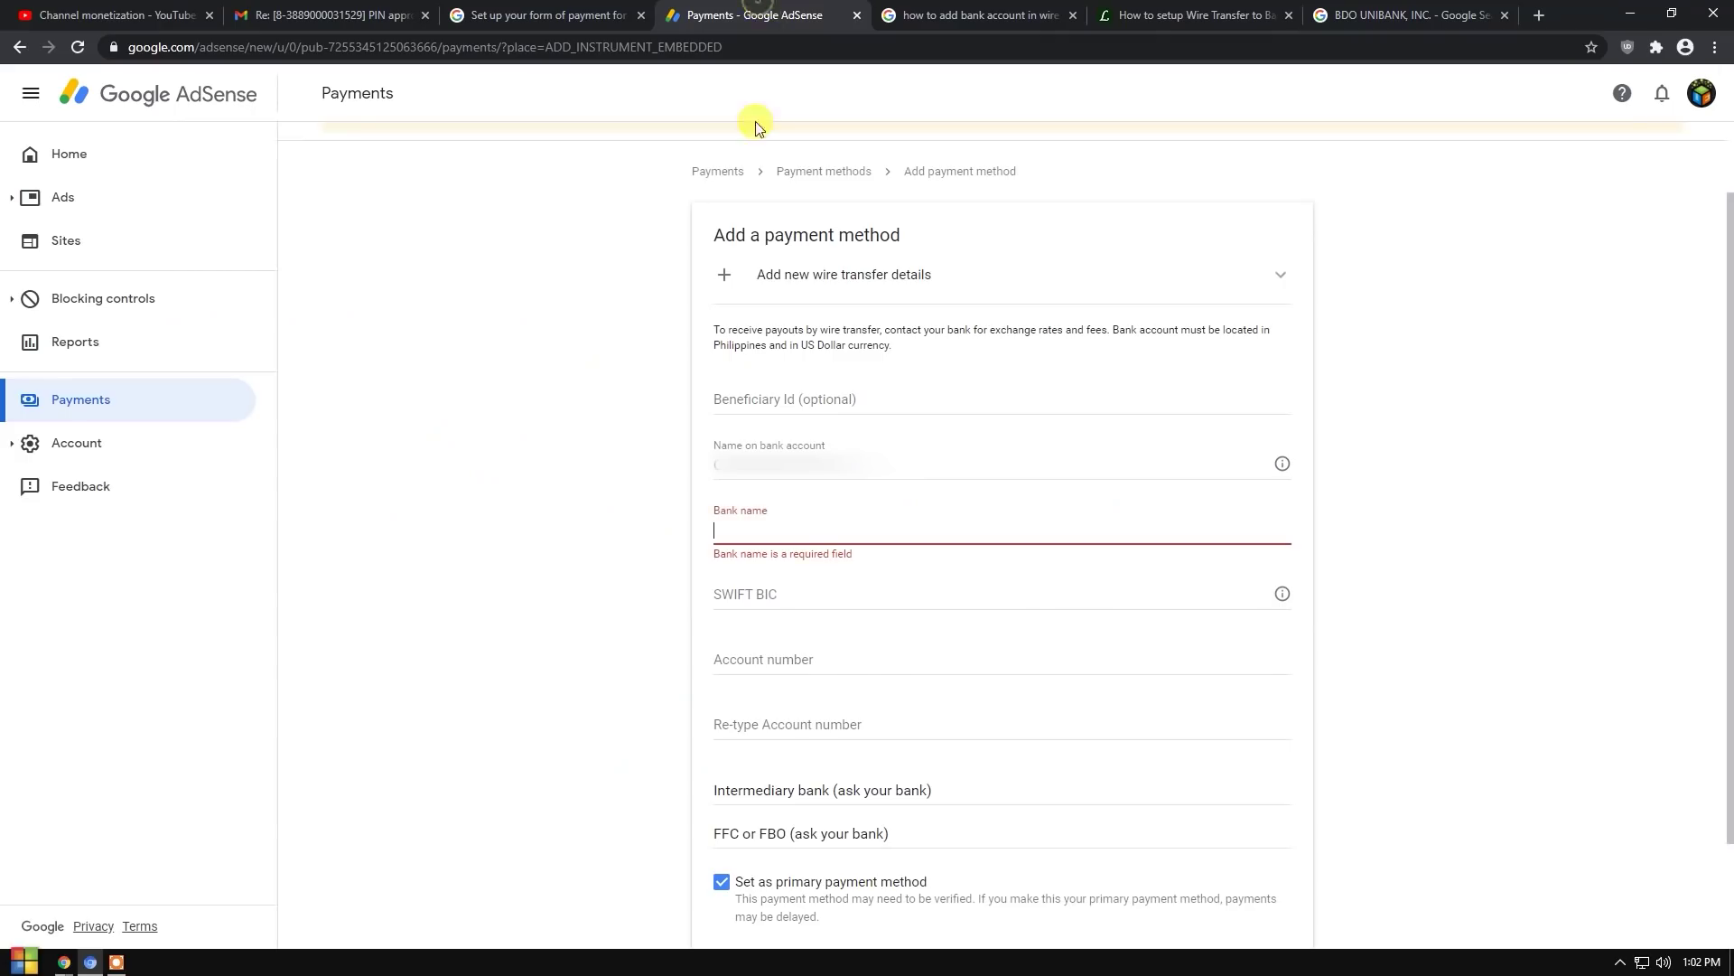
key(ctrl+v)
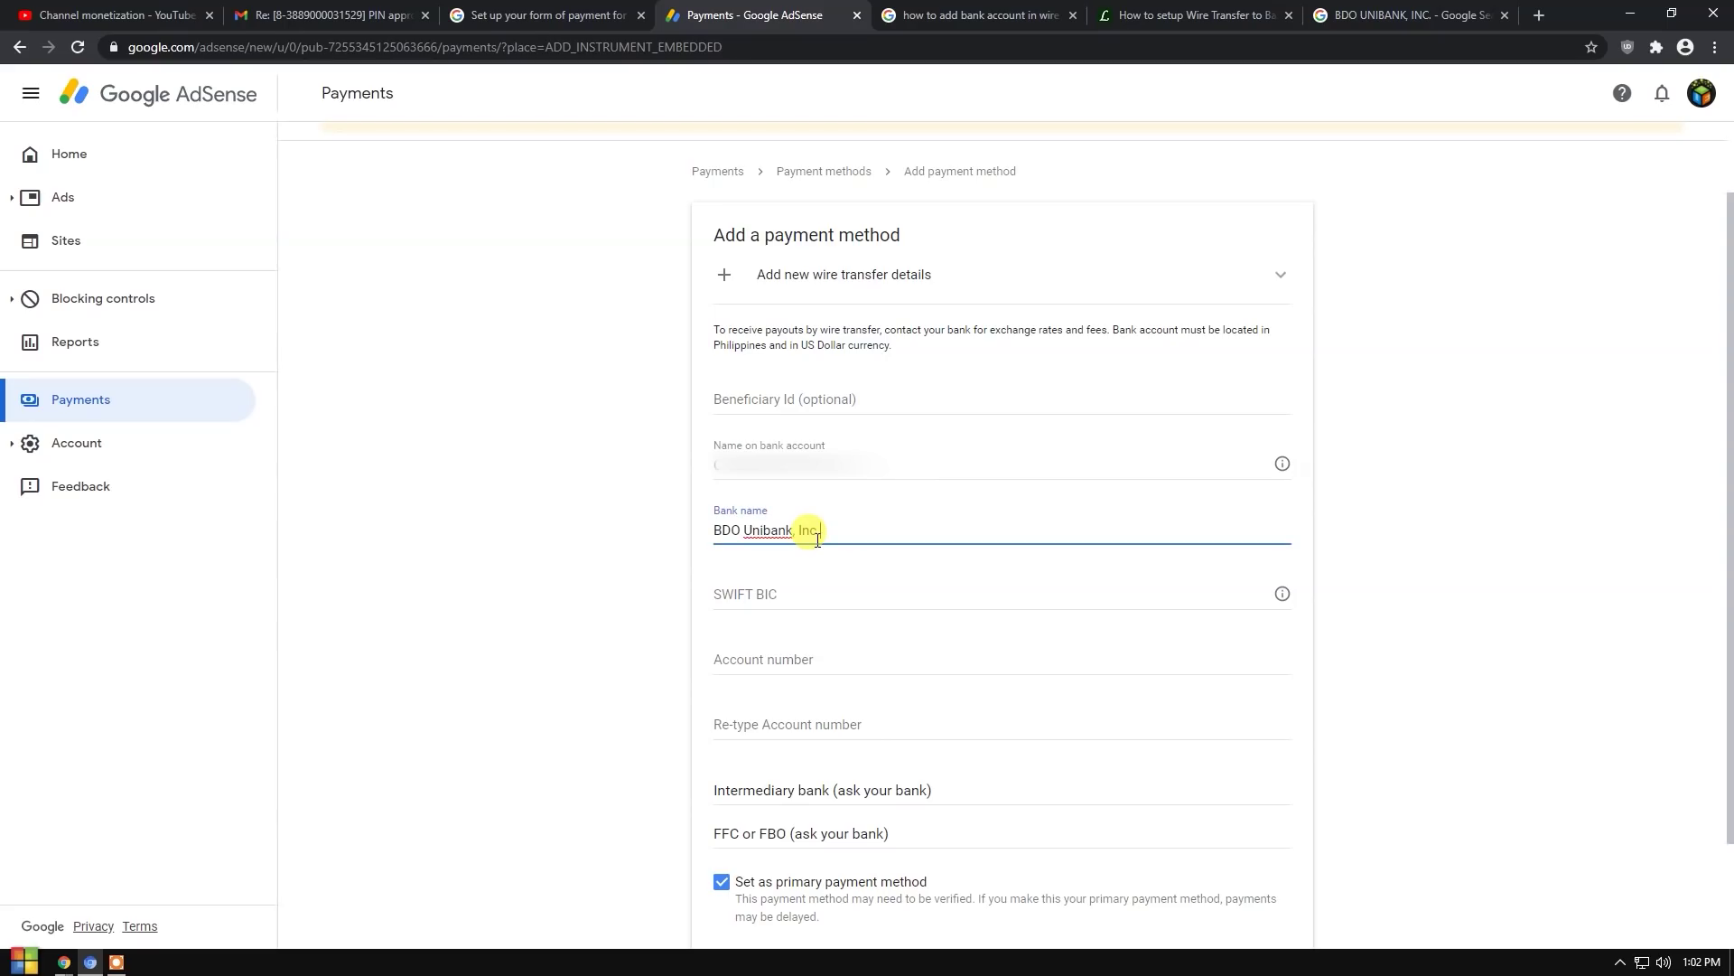
Step: Replace the Bank name with "BDO UNIBANK, INC." copied from the branch name in the BDO SWIFT code results
click(1380, 11)
click(16, 47)
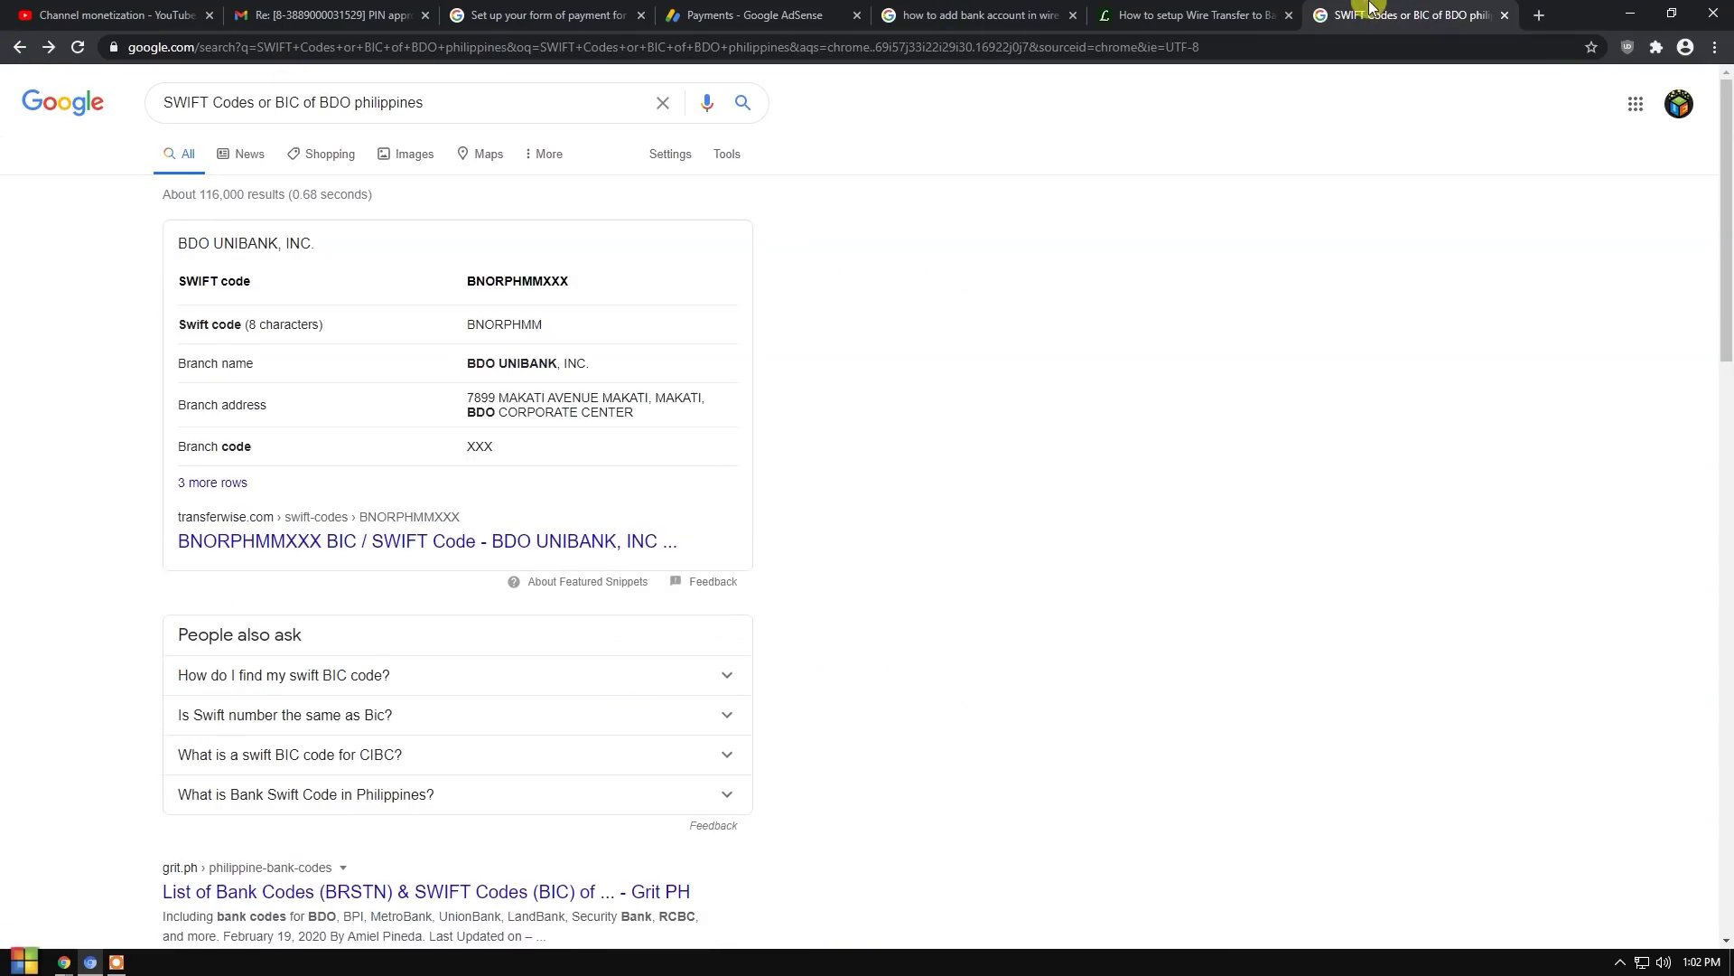
drag(592, 363, 462, 371)
key(ctrl+c)
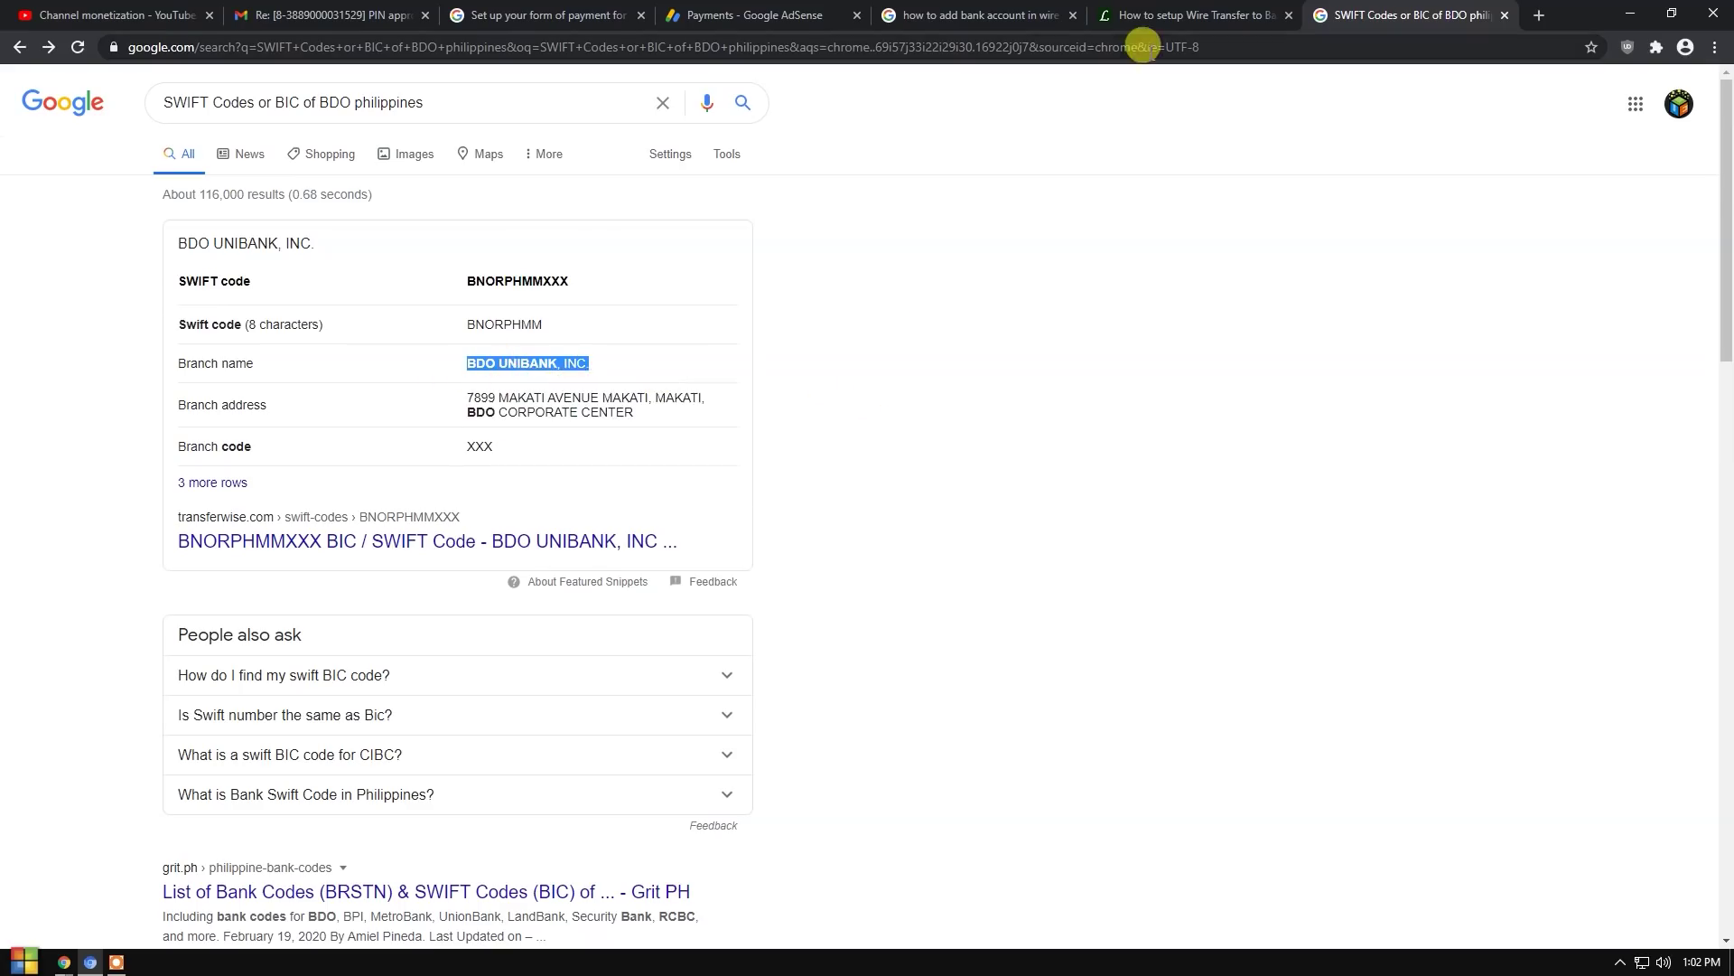
click(946, 13)
click(743, 13)
drag(836, 527, 604, 519)
right_click(853, 533)
click(946, 621)
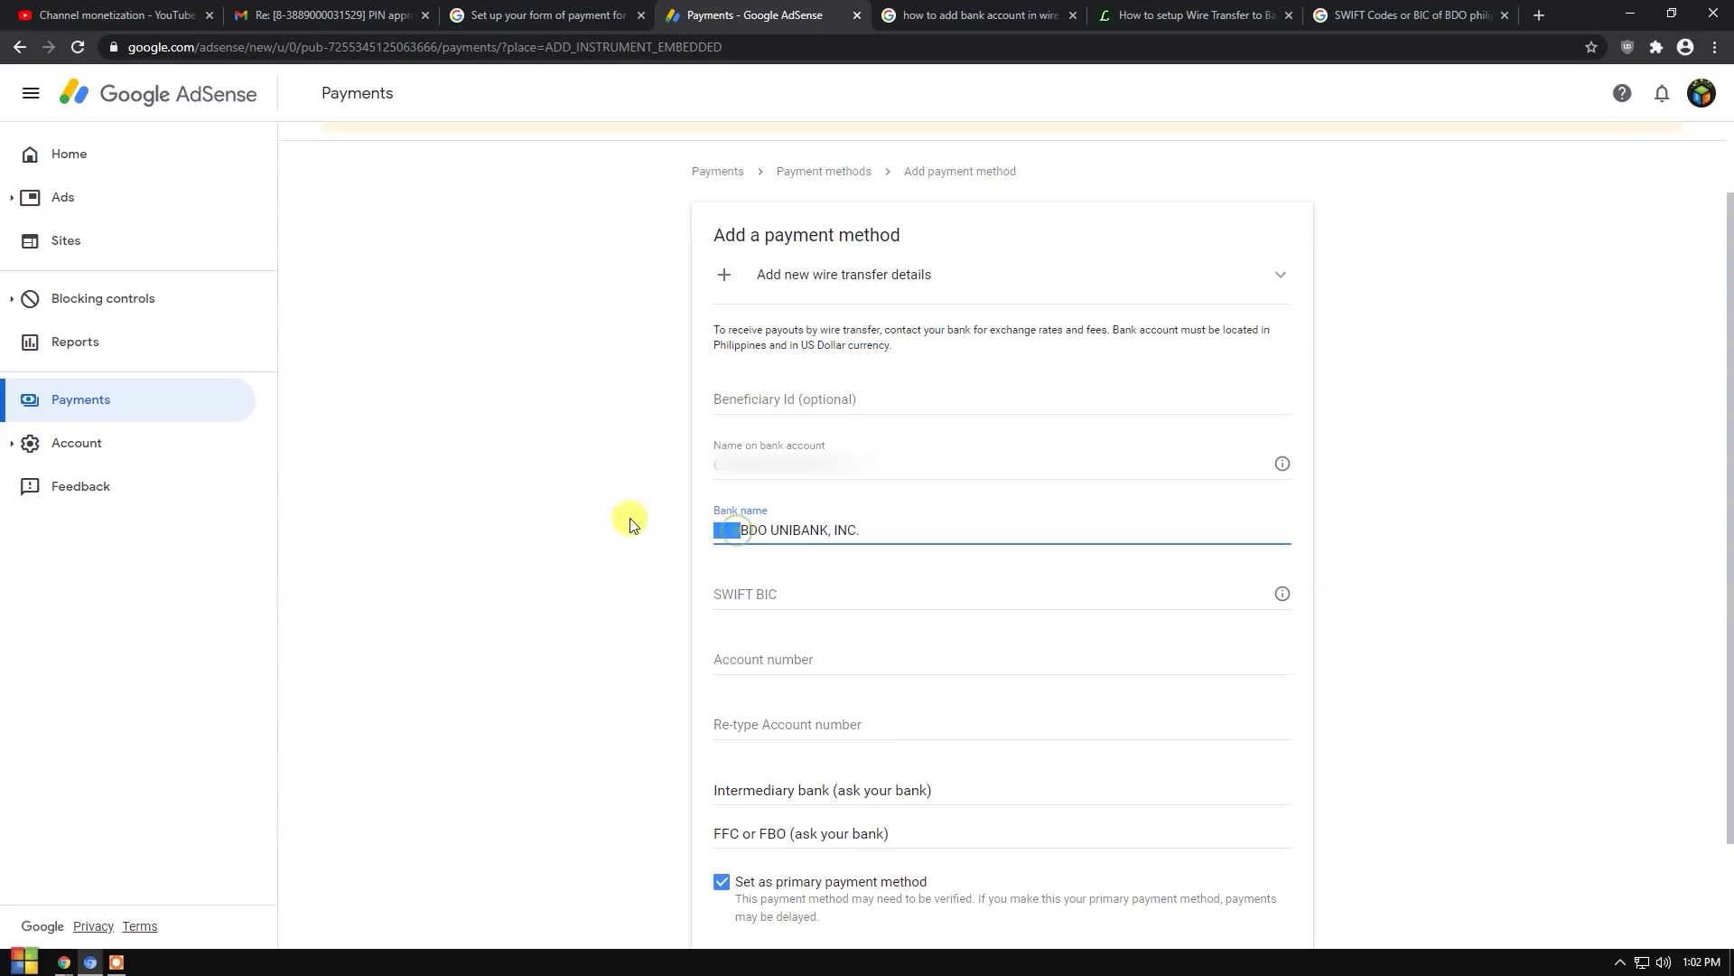
key(BackSpace)
click(963, 529)
Step: Copy the 8-character SWIFT code BNORPHMM from the BDO search results into the SWIFT BIC field
click(1405, 14)
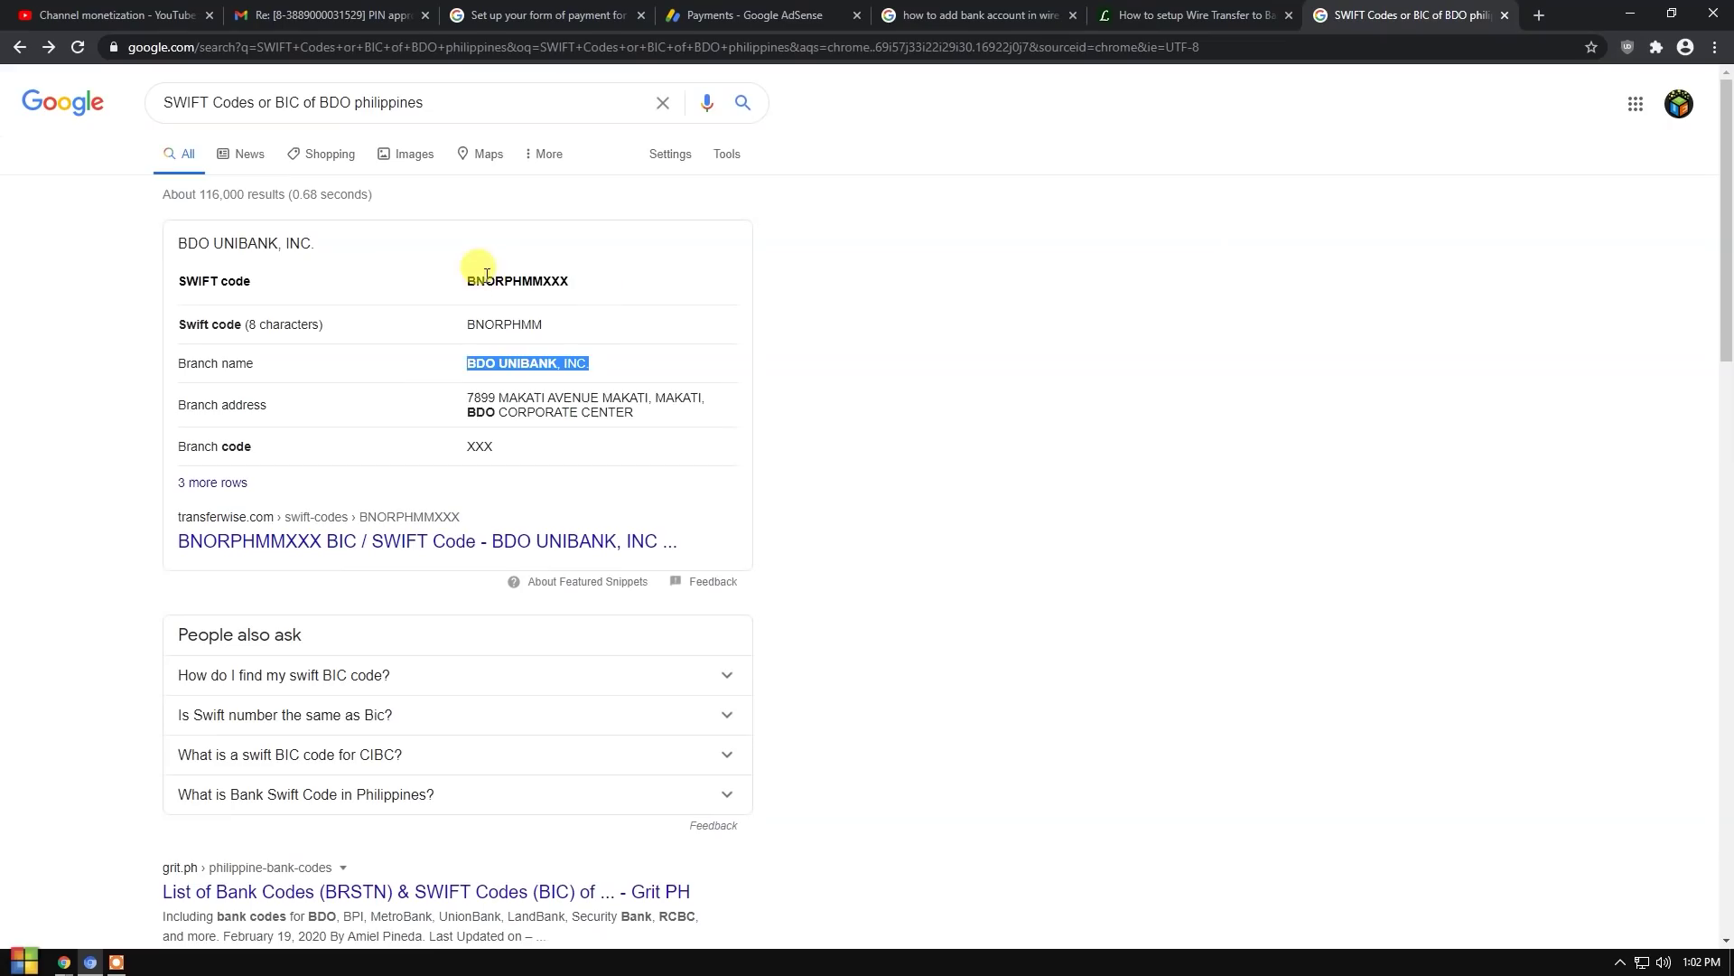
drag(467, 324, 569, 325)
key(ctrl+c)
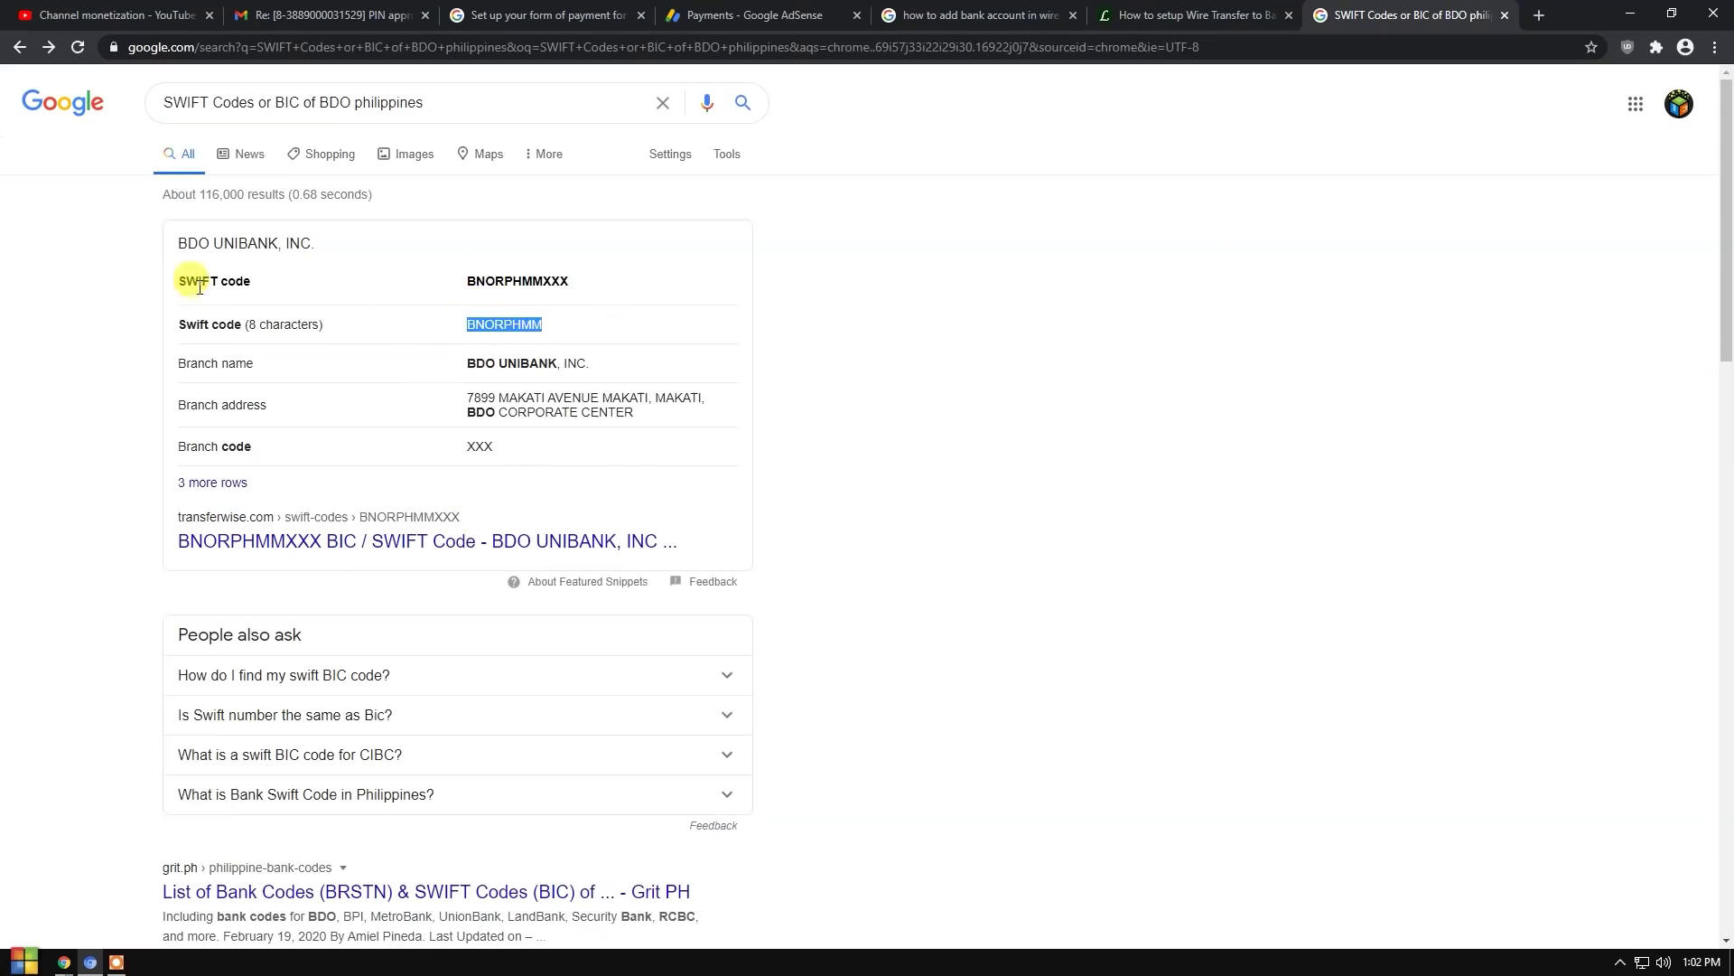
drag(543, 281, 569, 282)
click(754, 15)
right_click(786, 592)
click(858, 728)
Step: Fill in and re-enter the bank account number, and save the wire transfer details as the primary payment method
click(885, 659)
click(1388, 11)
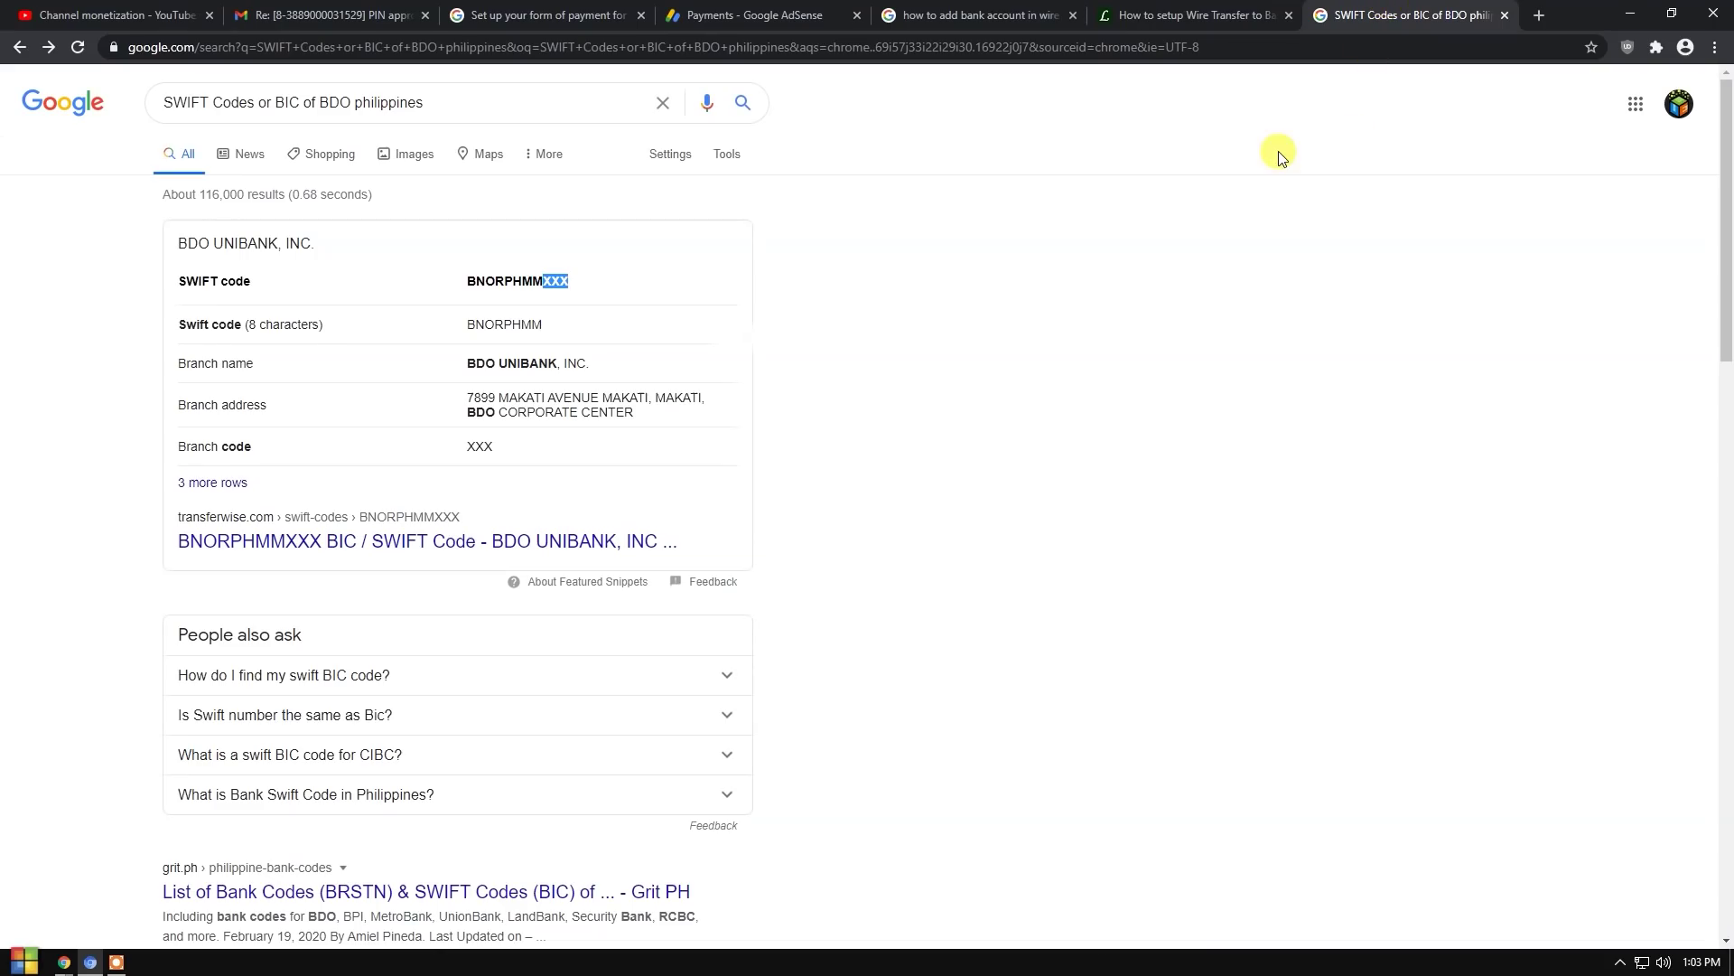
click(811, 7)
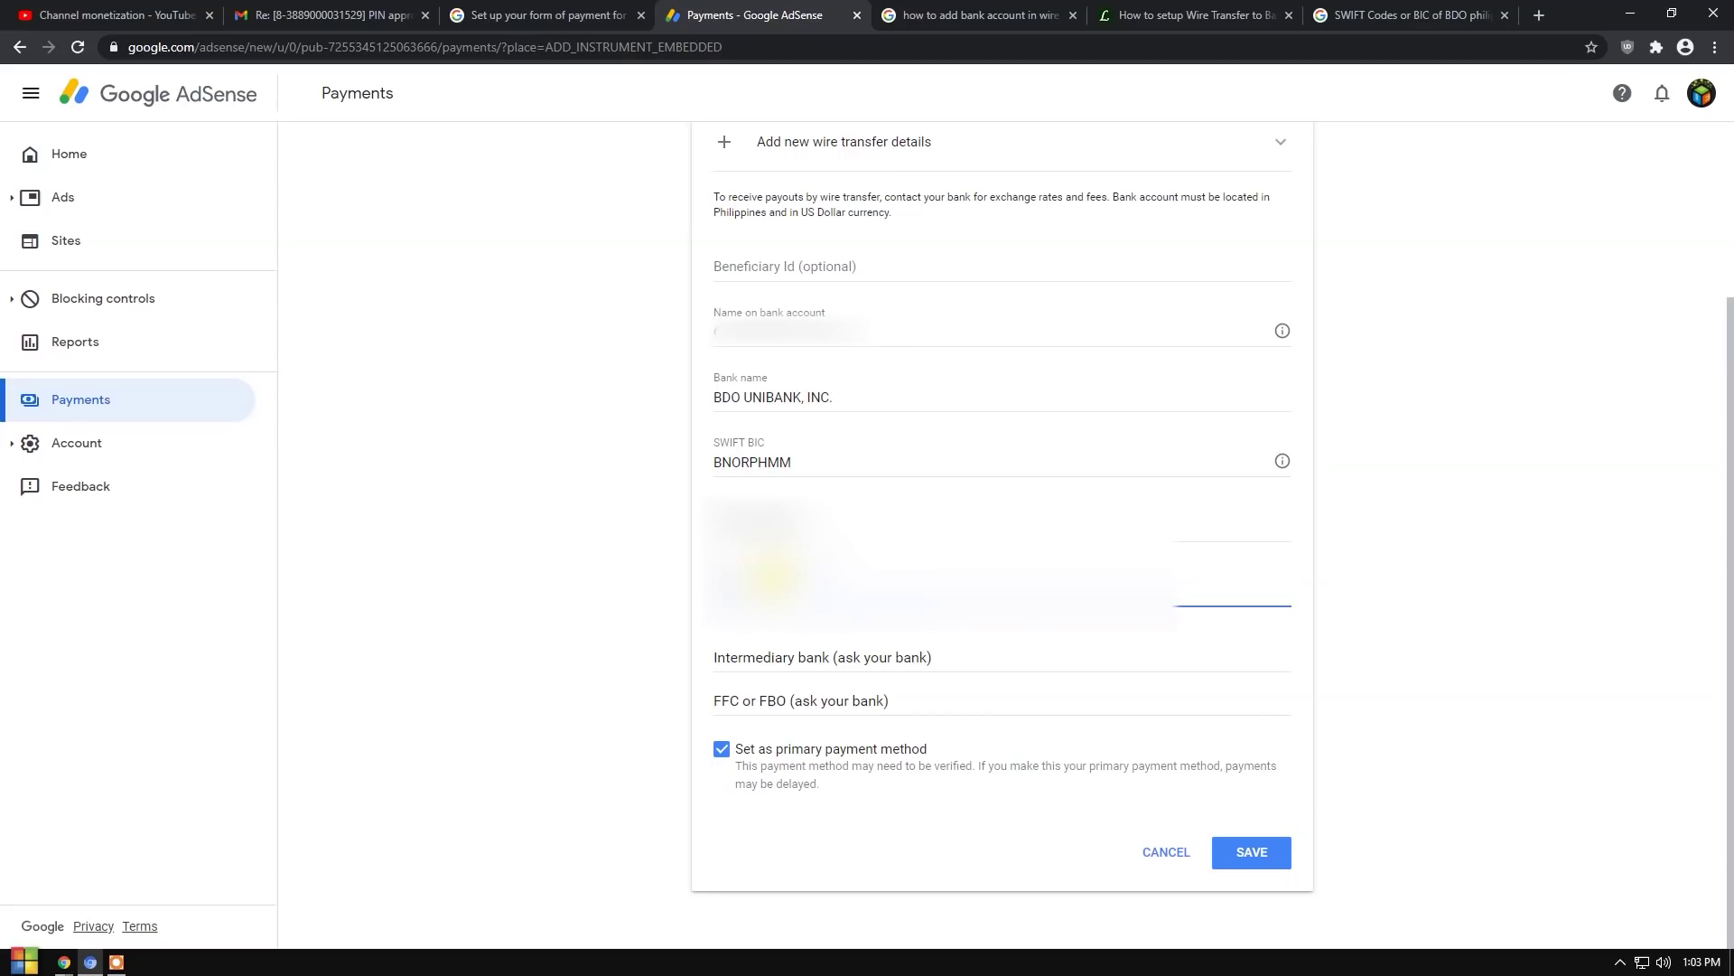
click(761, 522)
key(Tab)
click(1265, 851)
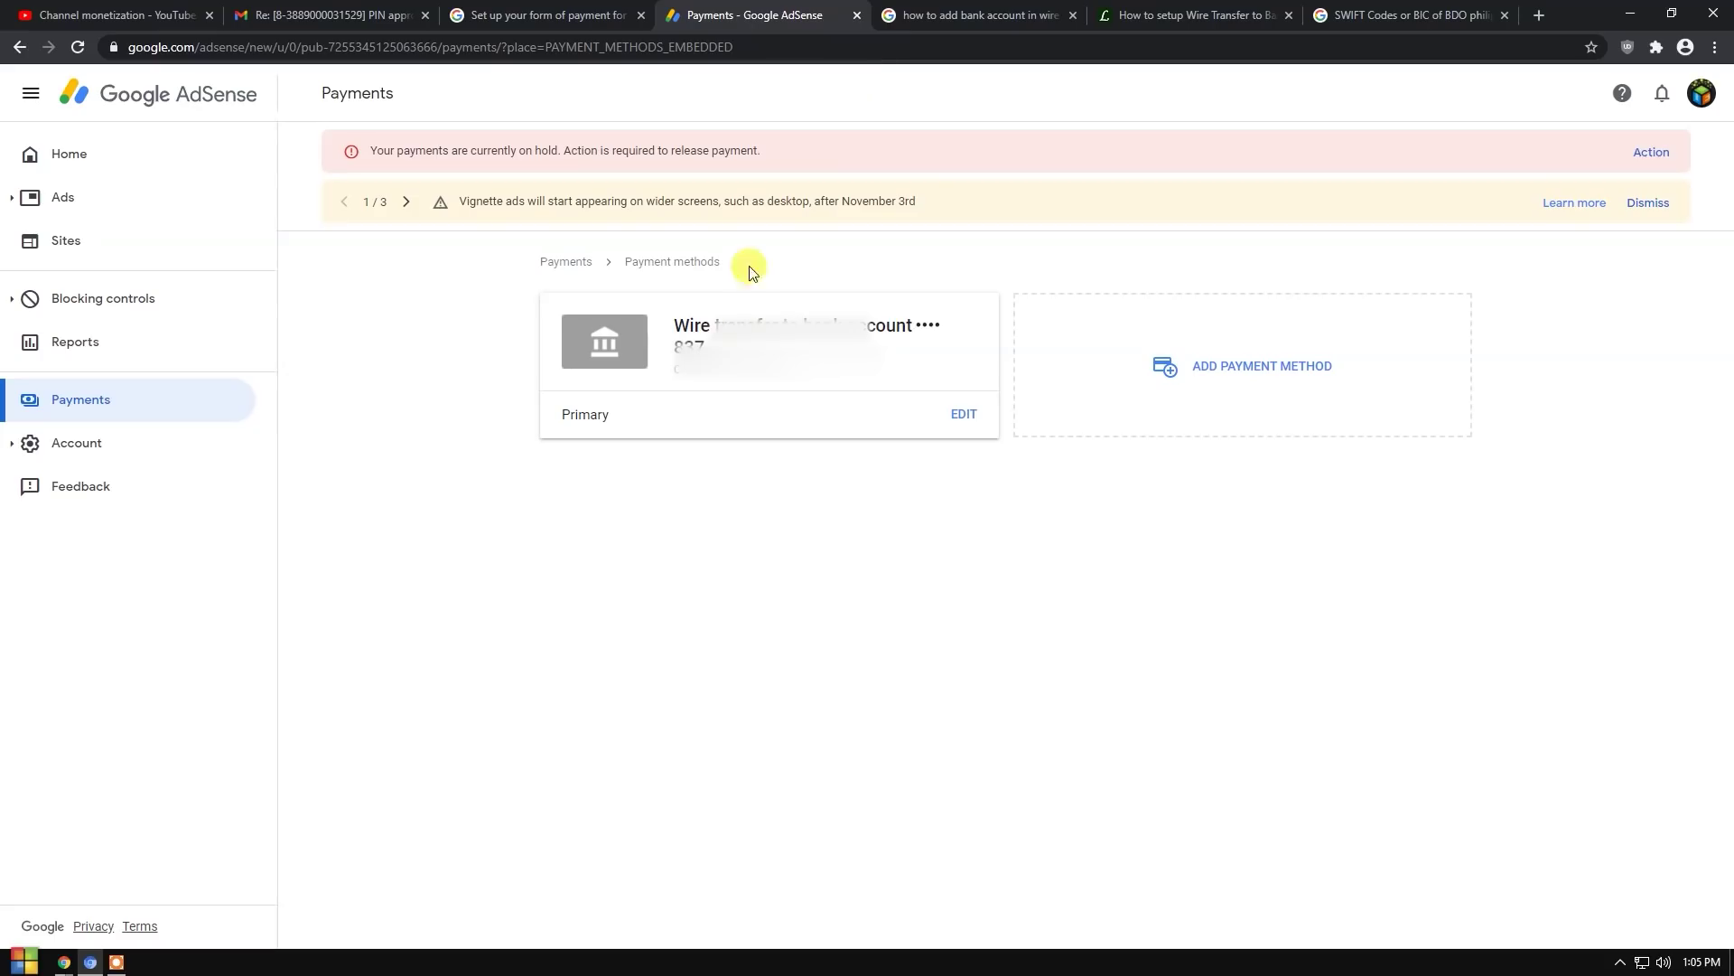
Step: Review the saved wire transfer bank account and its Primary label on the Payment methods page
drag(644, 421, 560, 420)
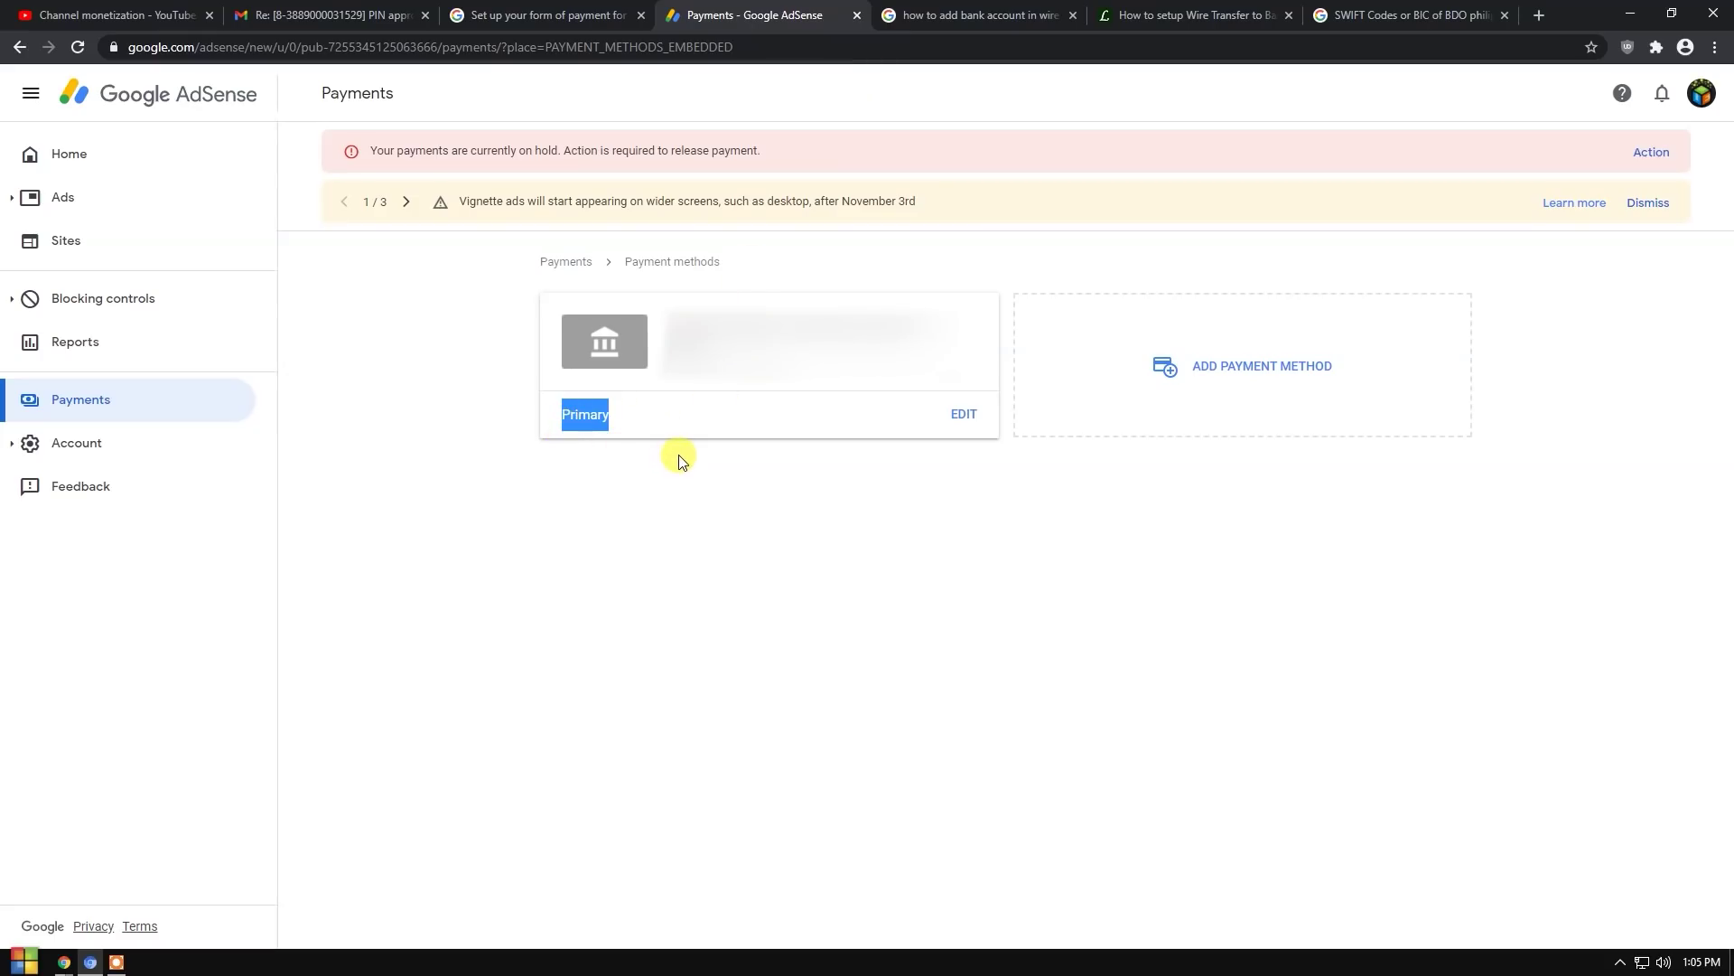
click(618, 421)
triple_click(671, 321)
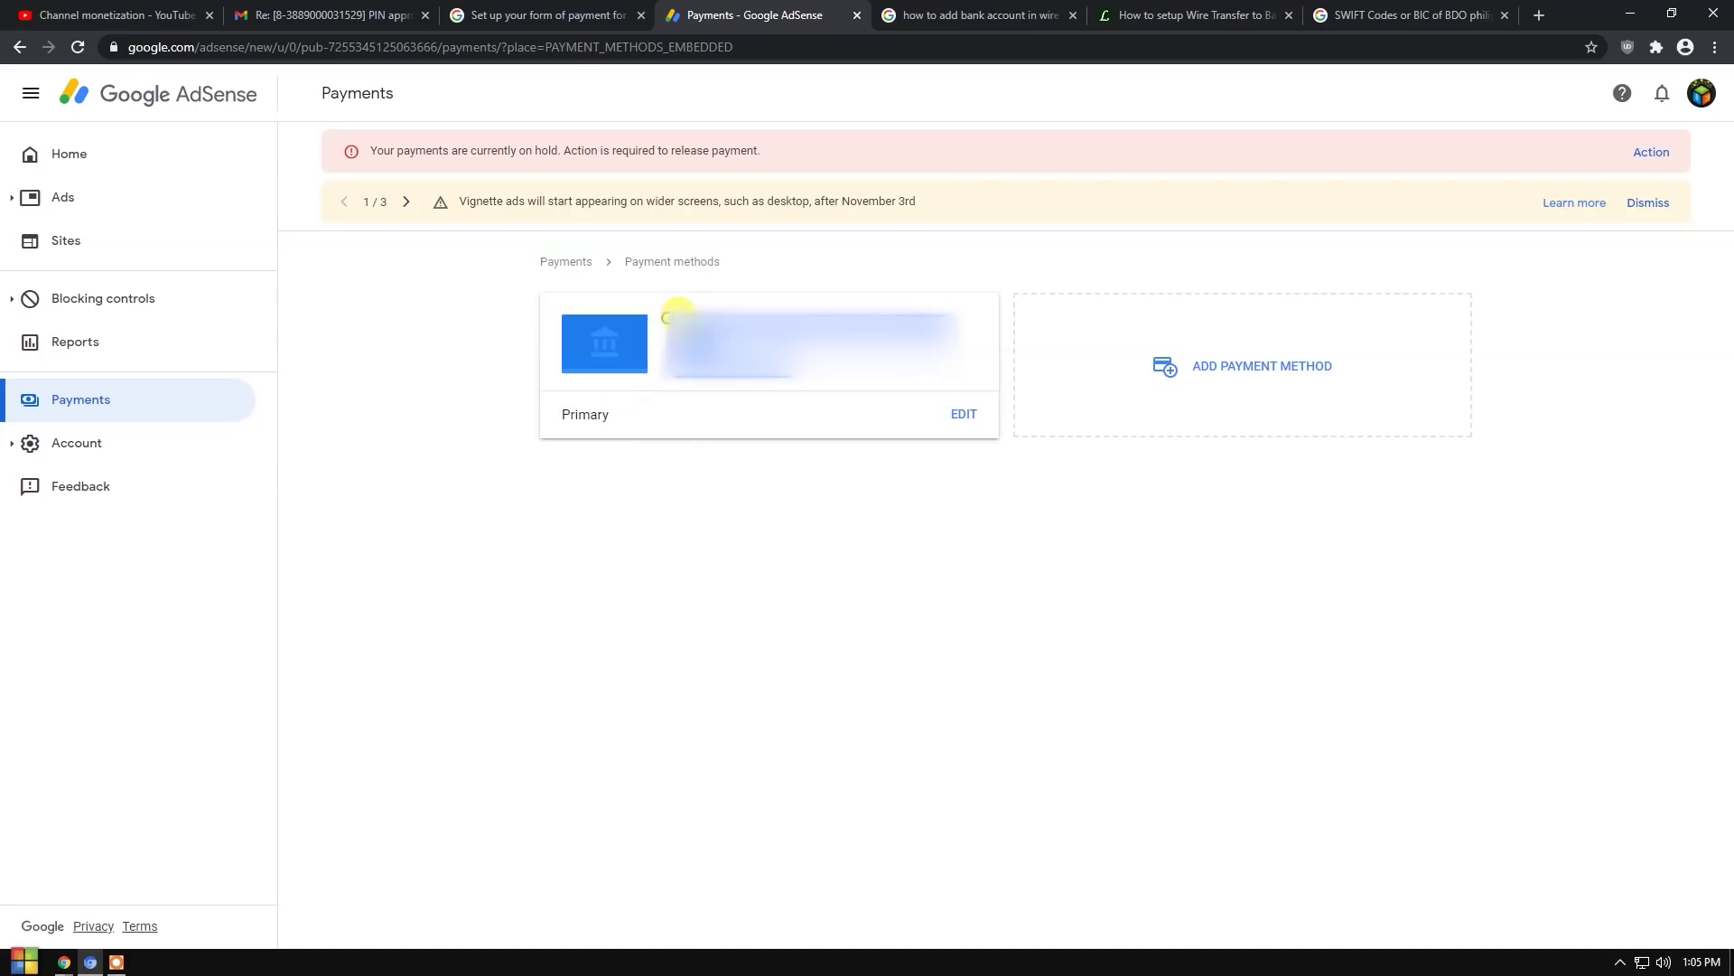
click(666, 325)
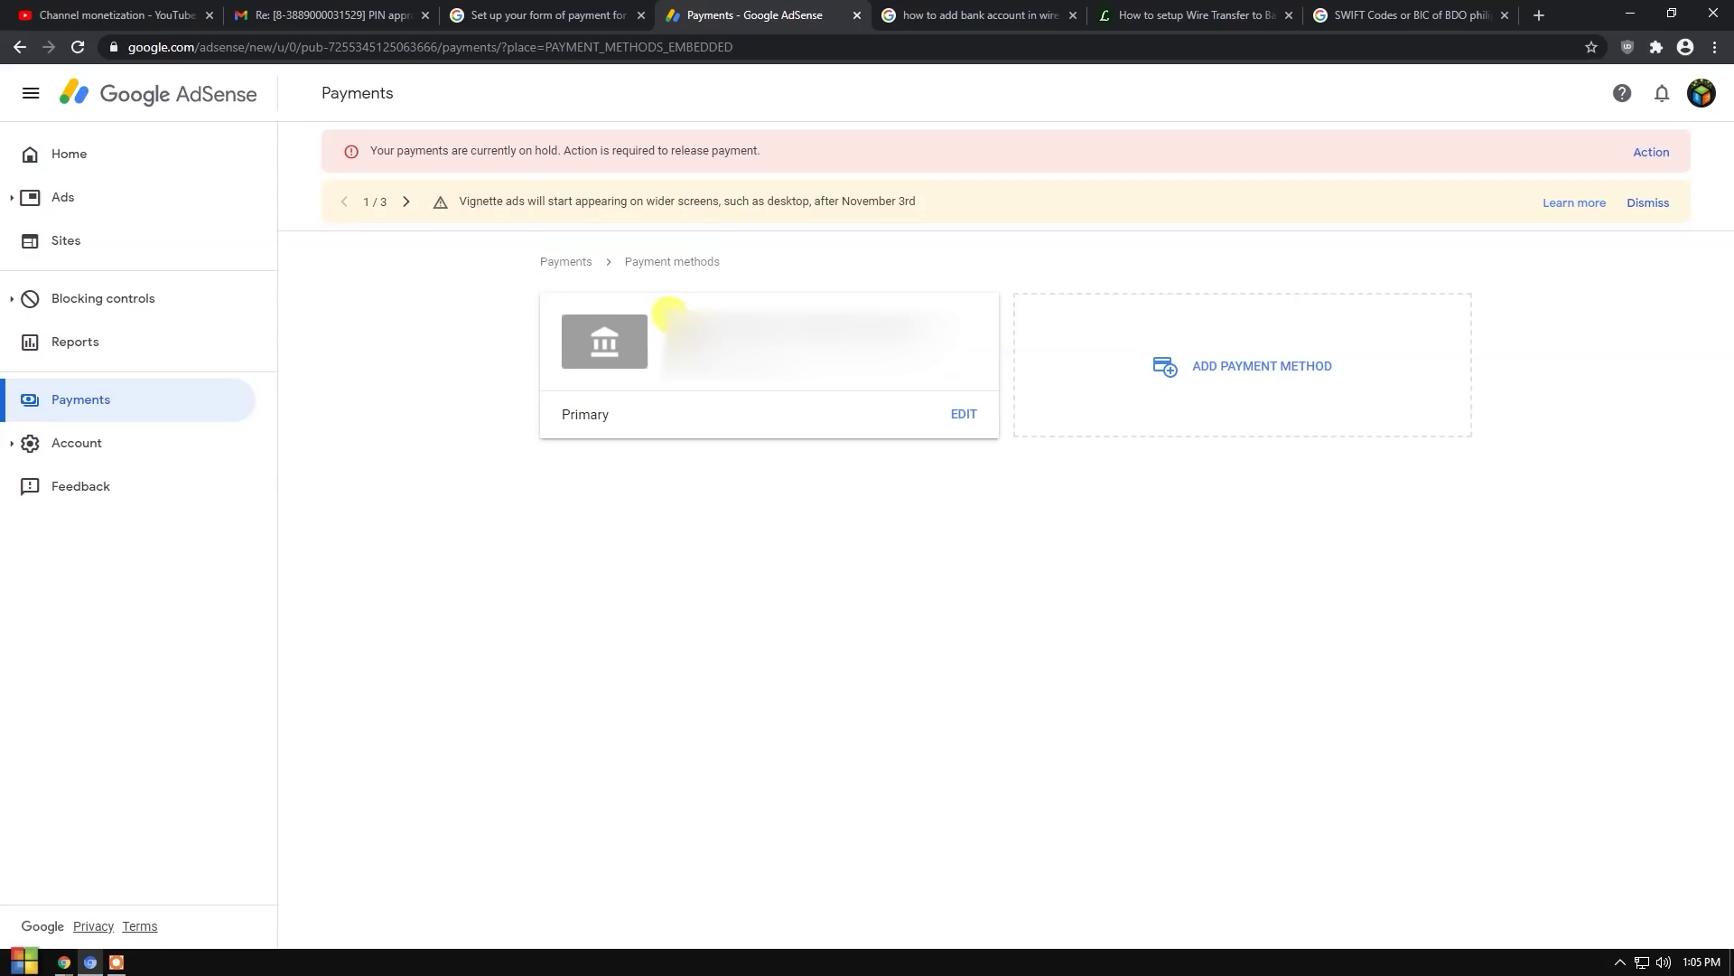
drag(669, 315, 801, 380)
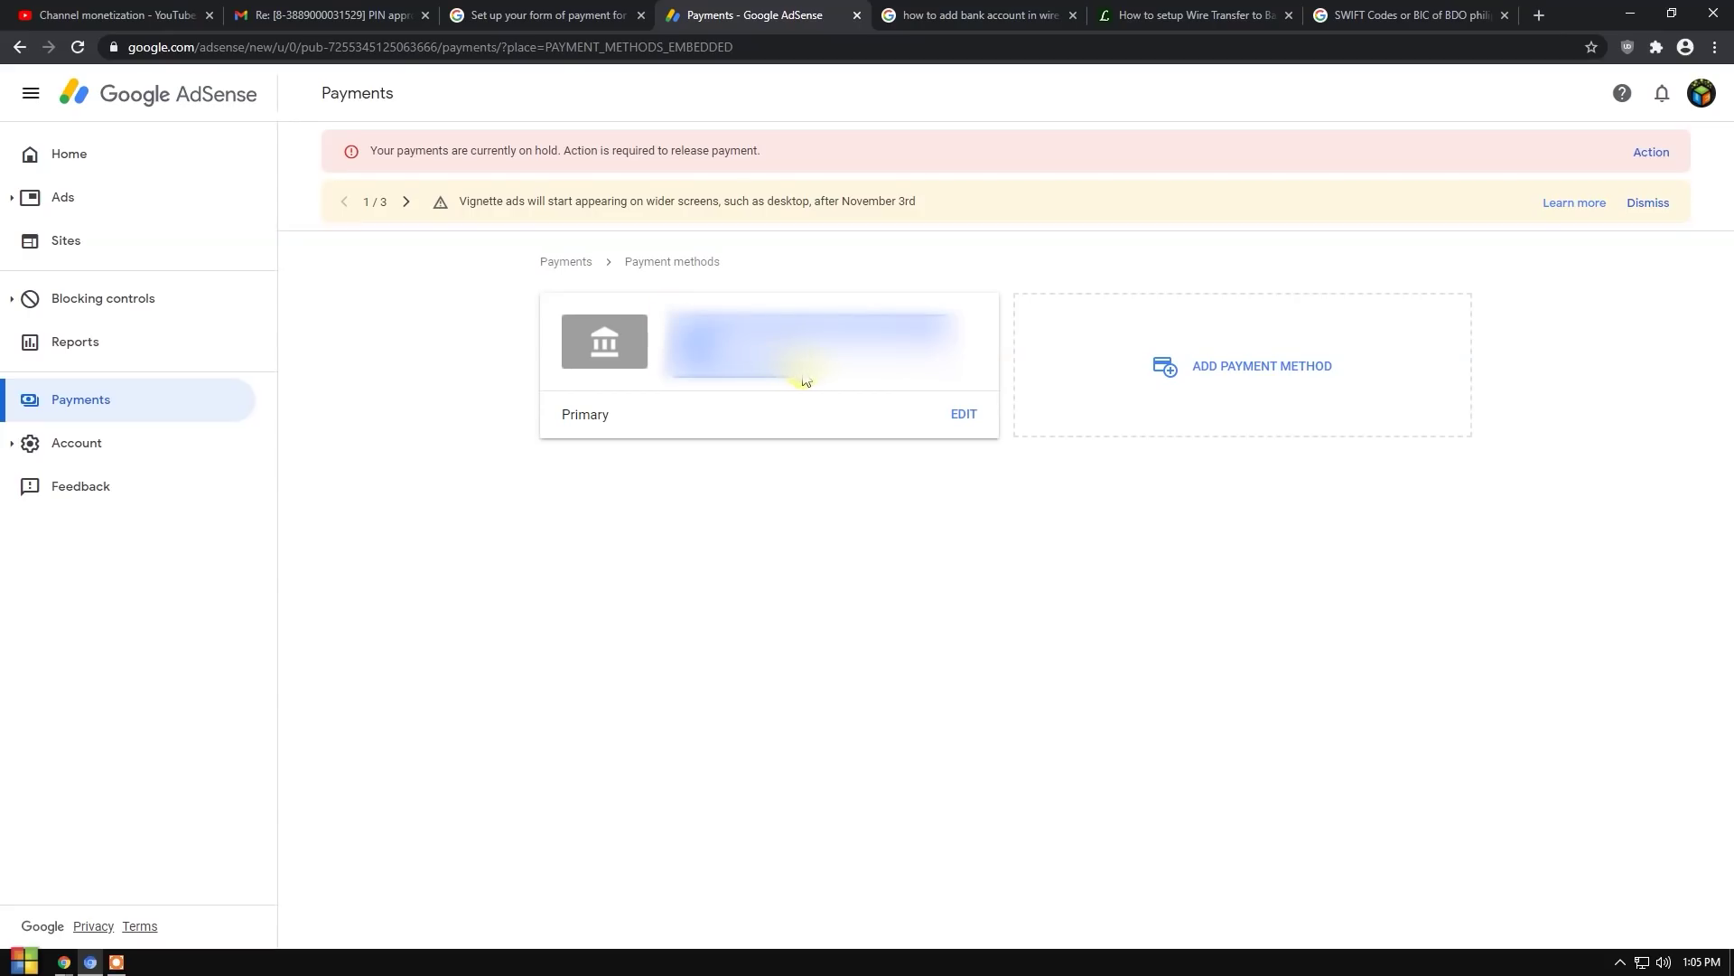
drag(557, 411, 610, 414)
Step: Check the bank account listed under "How you get paid" on the Payments overview
drag(1031, 488, 1163, 515)
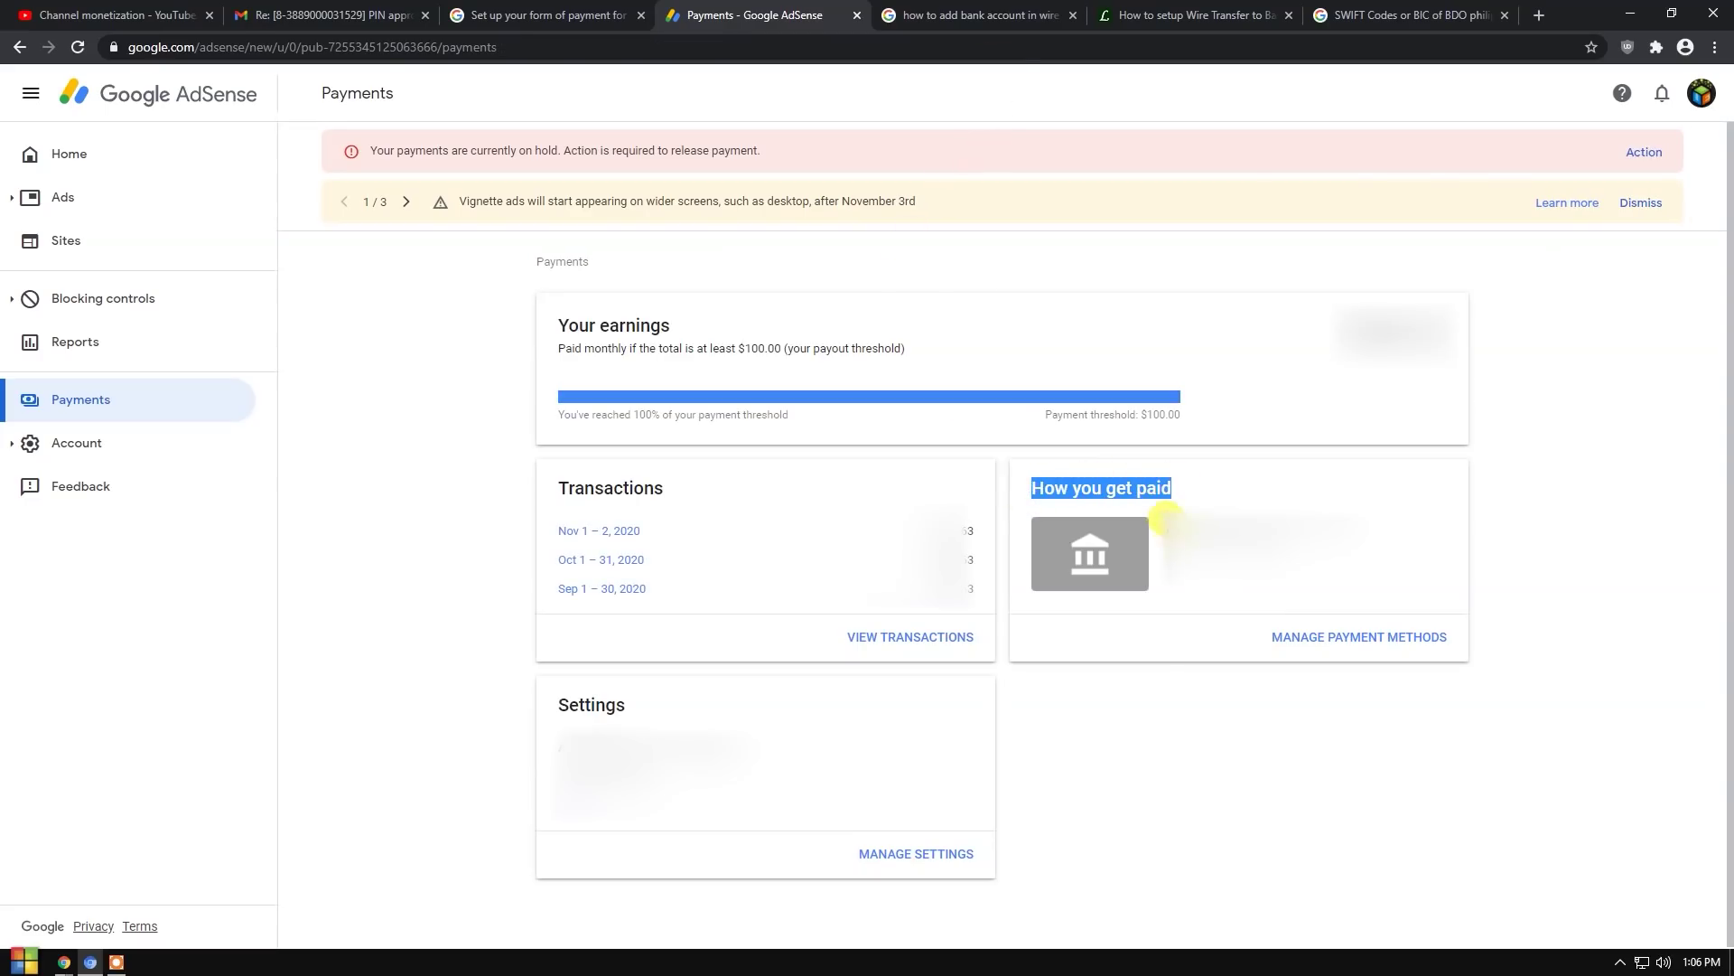
click(1166, 522)
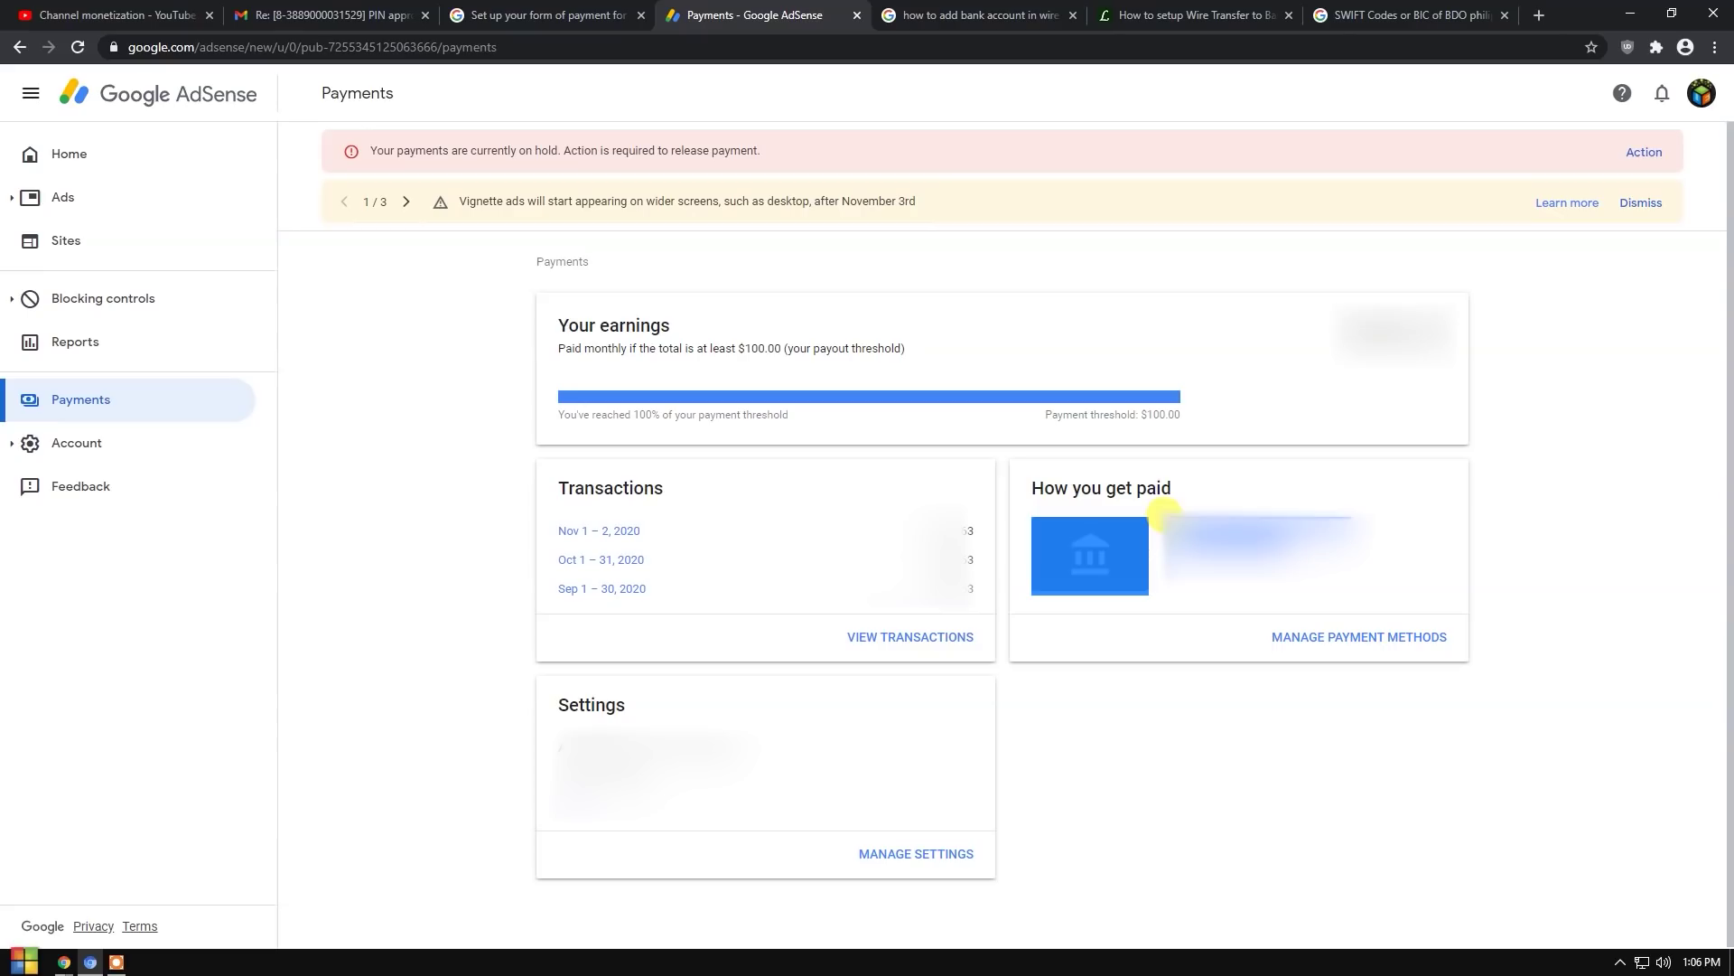
click(1179, 749)
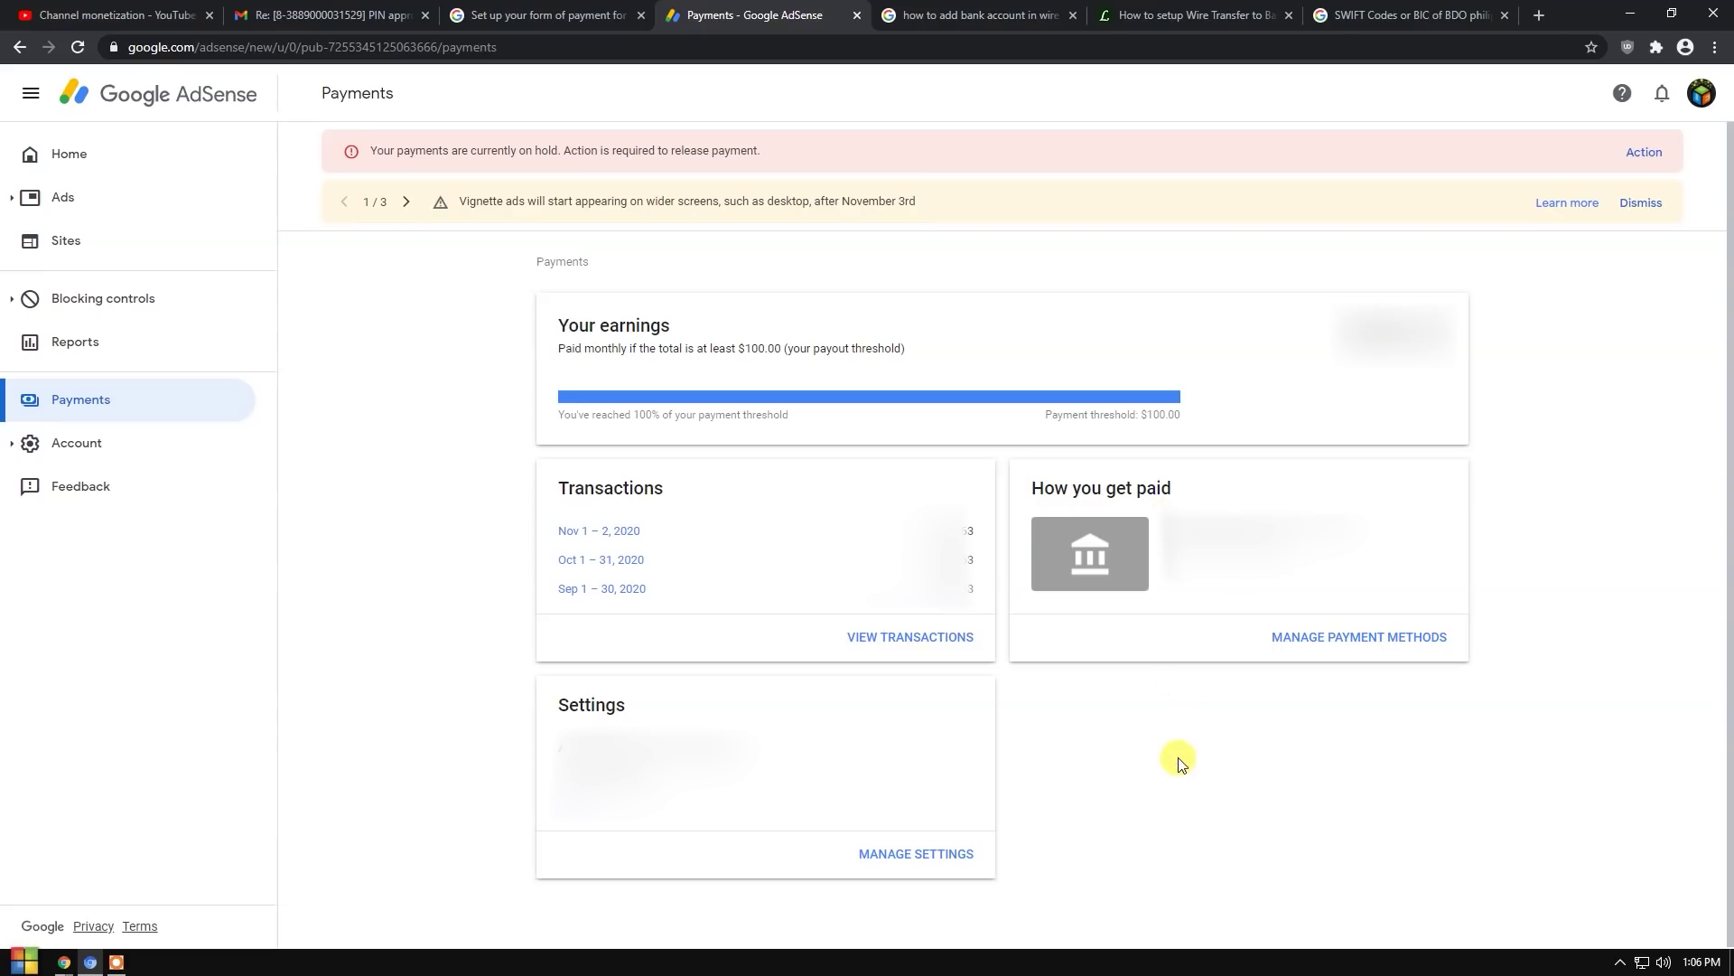